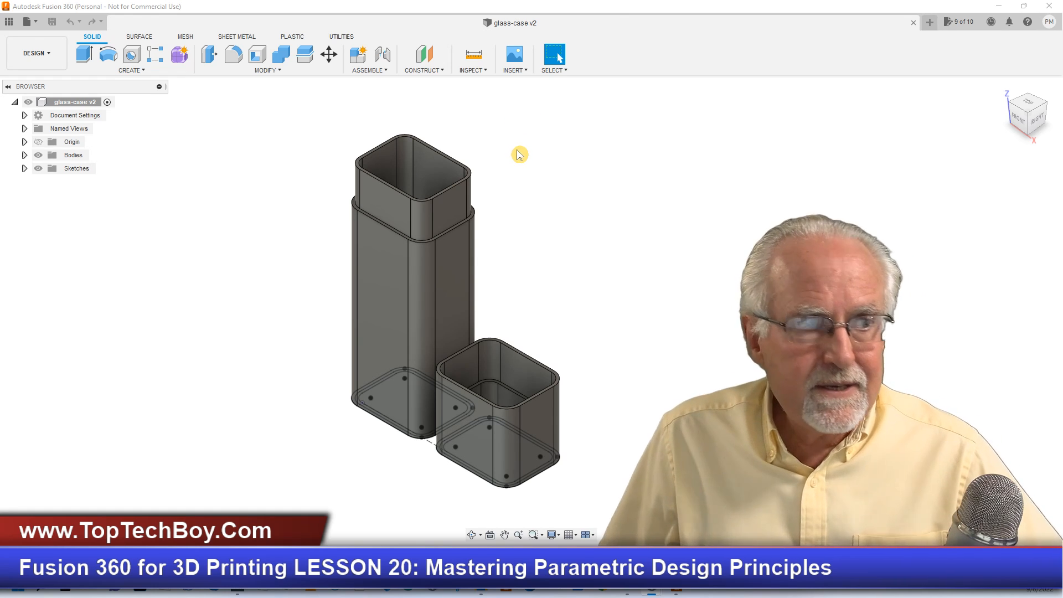
- Create a new blank design and open its parameters table
left_click(930, 23)
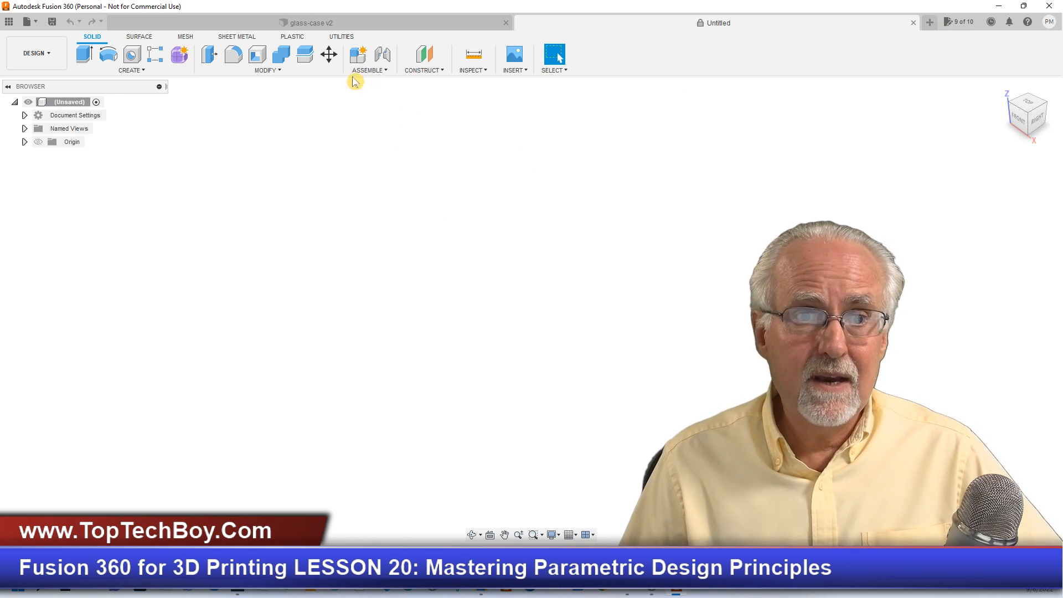
left_click(282, 71)
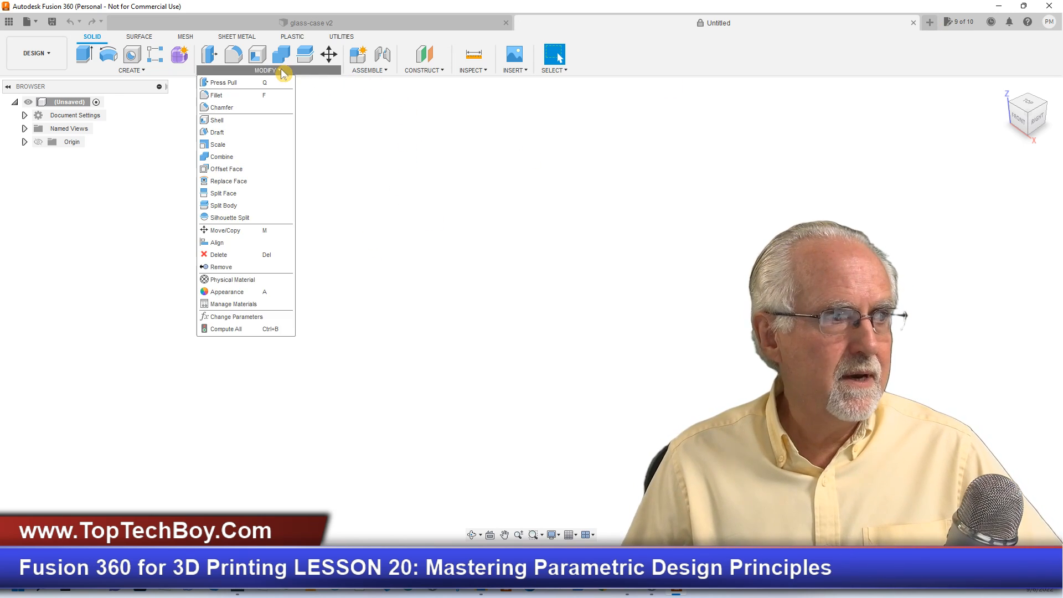
left_click(260, 317)
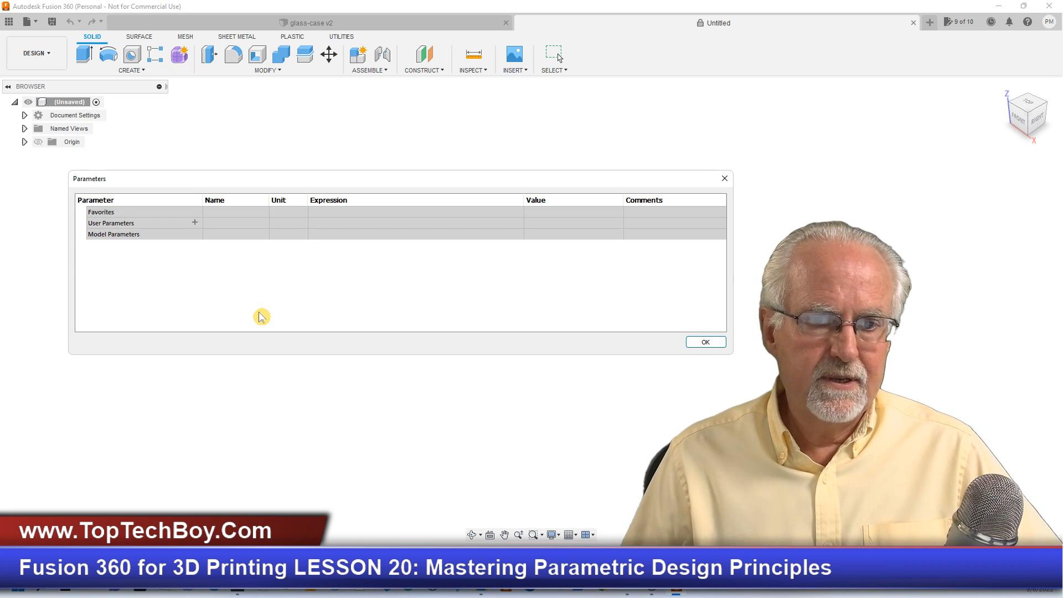
left_click_drag(369, 177, 493, 118)
- Add a user parameter named caseW with unit mm and the expression 35
left_click(319, 162)
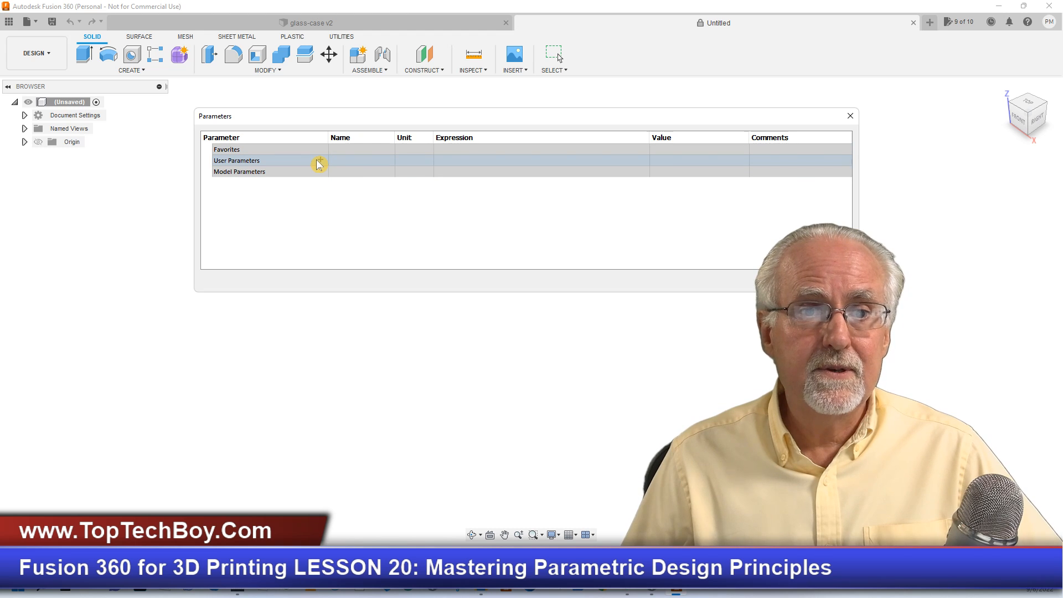
left_click(320, 163)
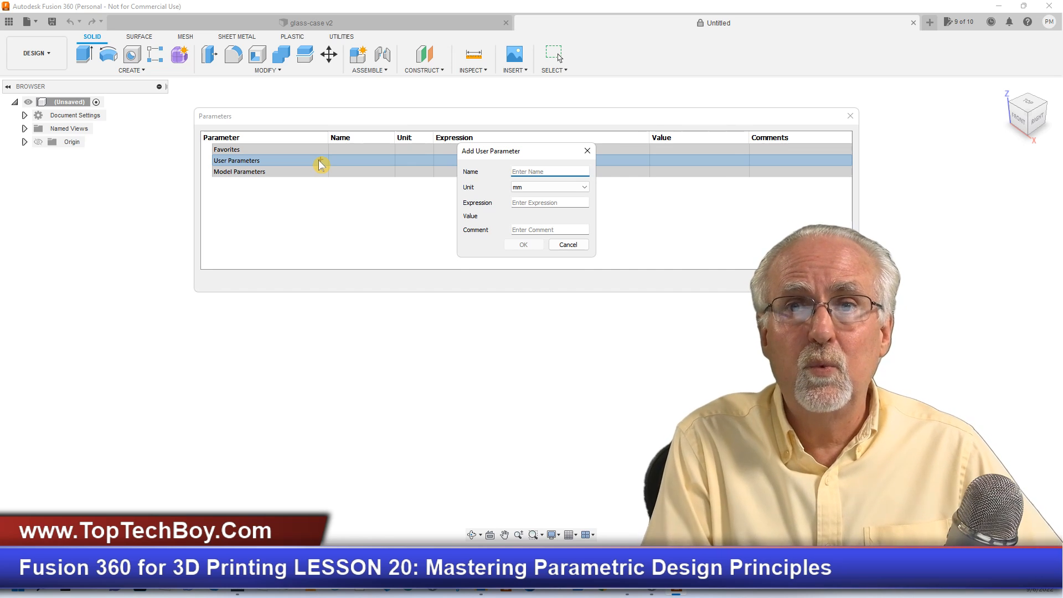
type("caseW")
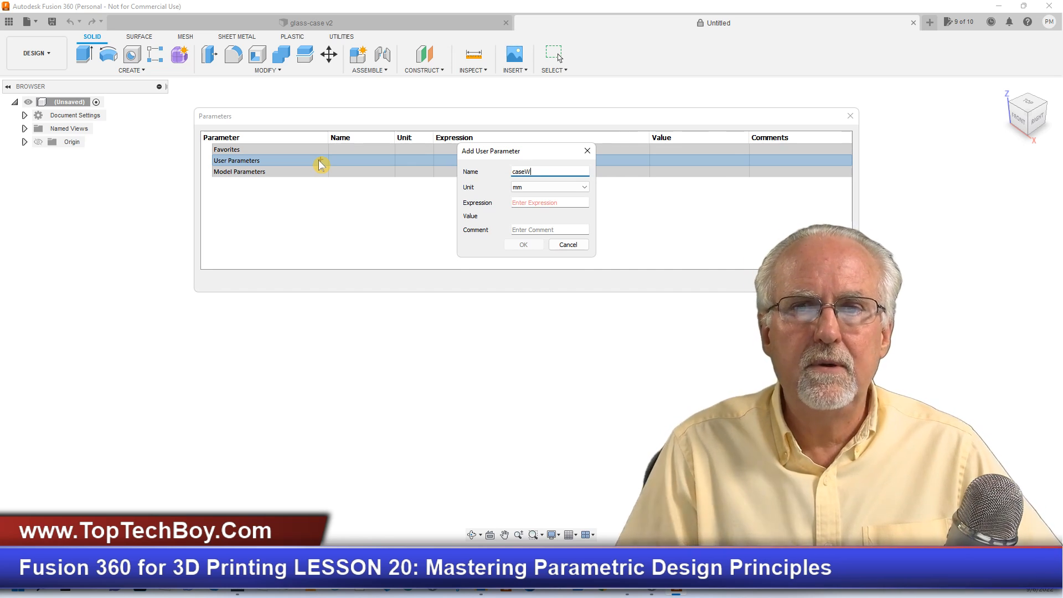
key("Tab")
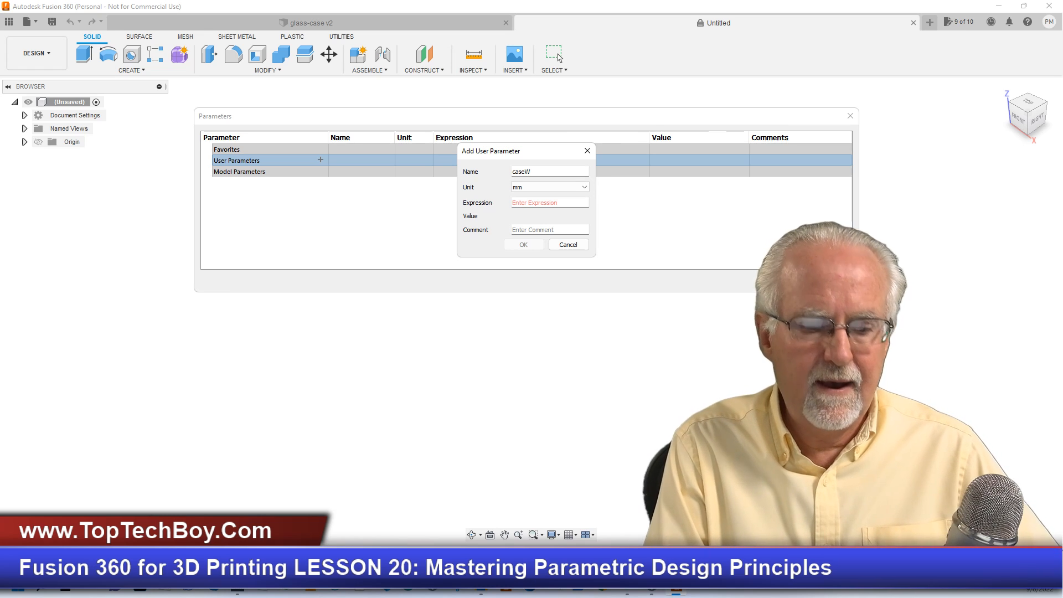
type("35")
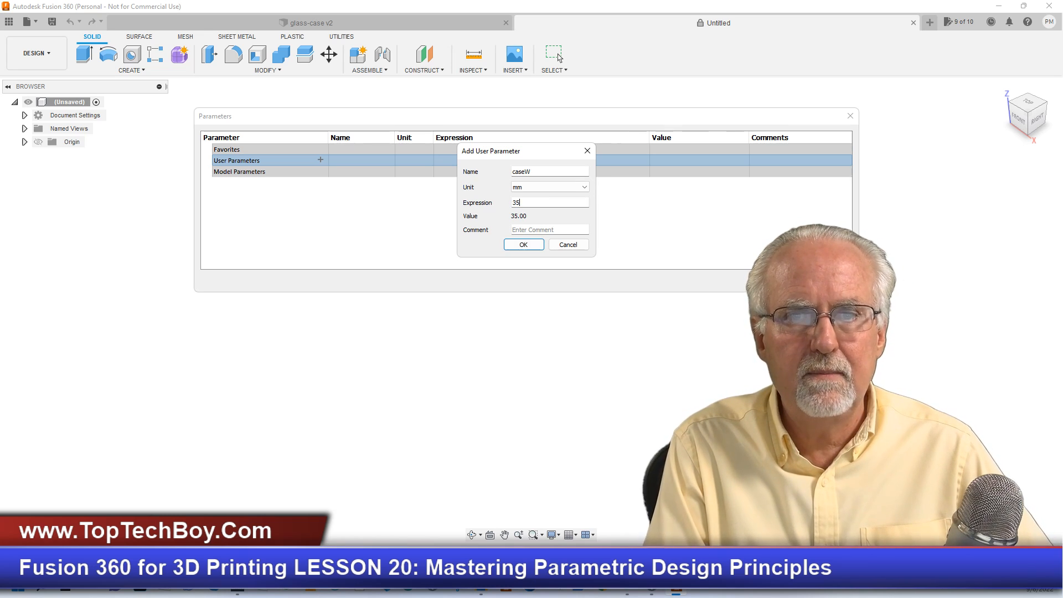
left_click(524, 246)
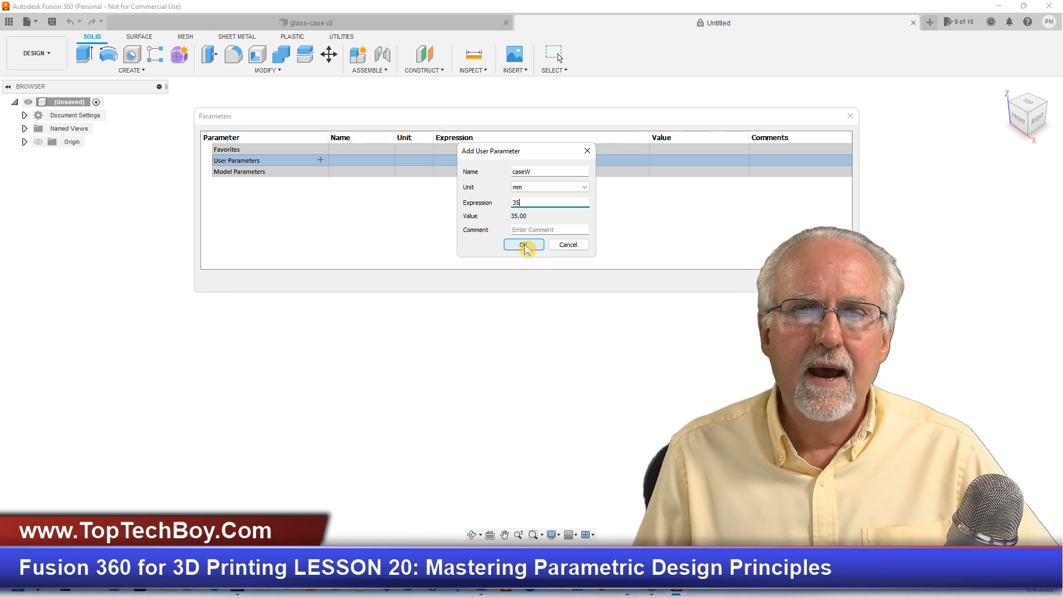
- Add a user parameter named caseL with unit mm and the expression 25
left_click(324, 165)
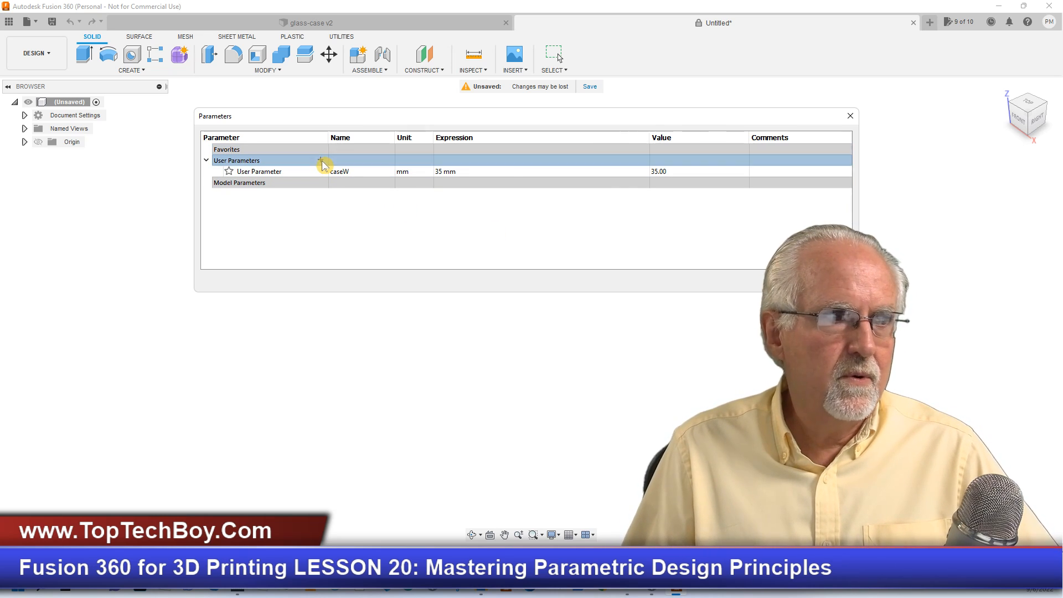
type("case")
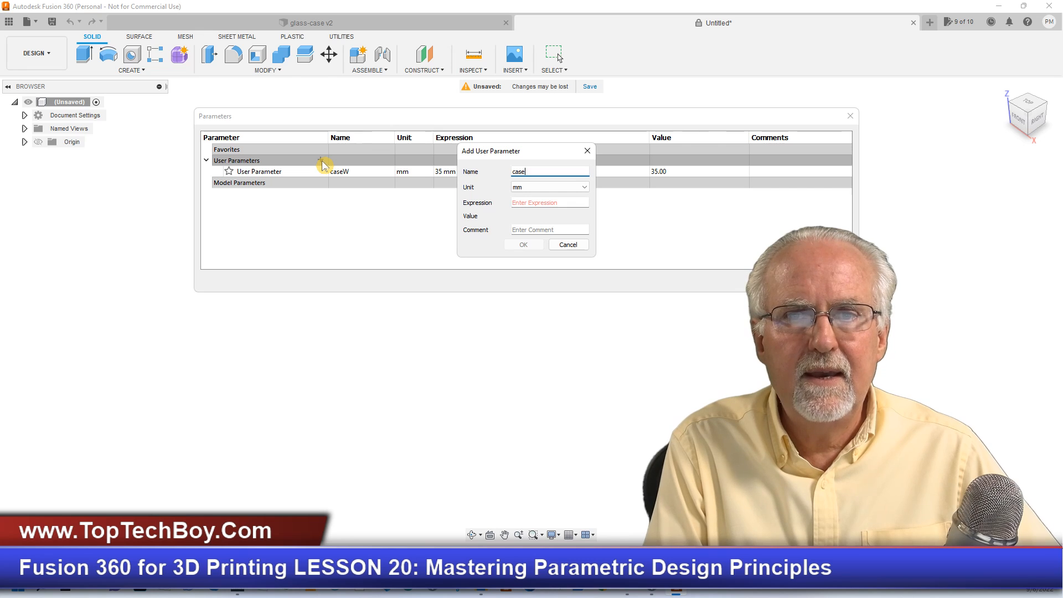
type("L")
key("Tab")
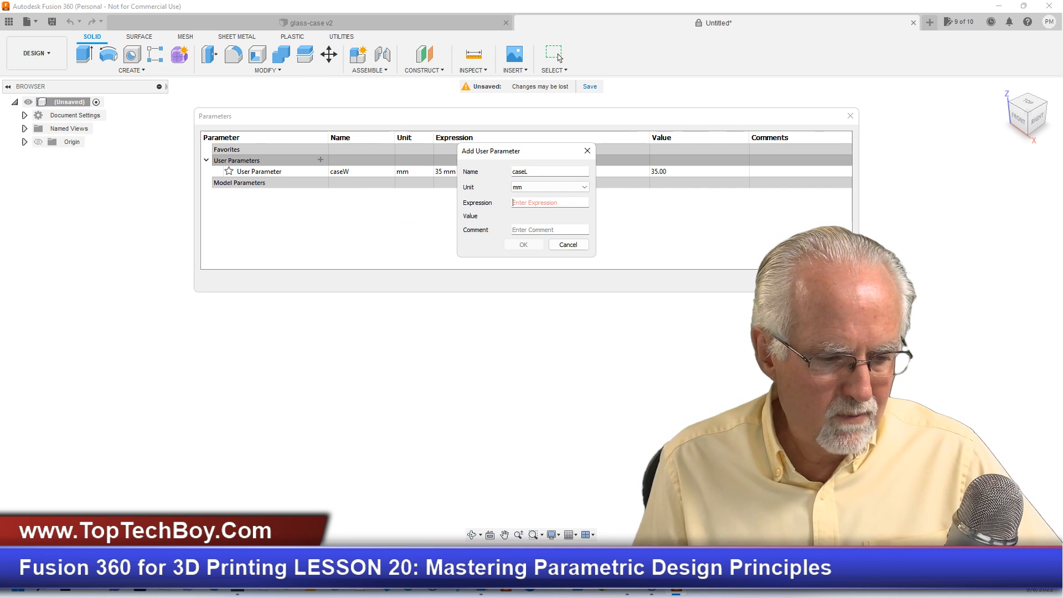
type("25")
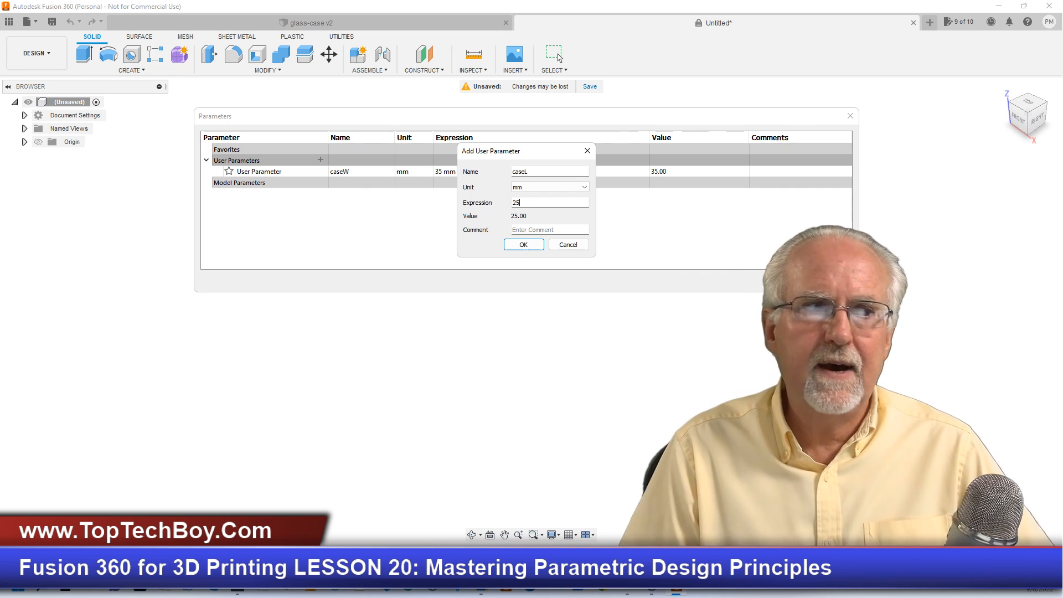
left_click(523, 244)
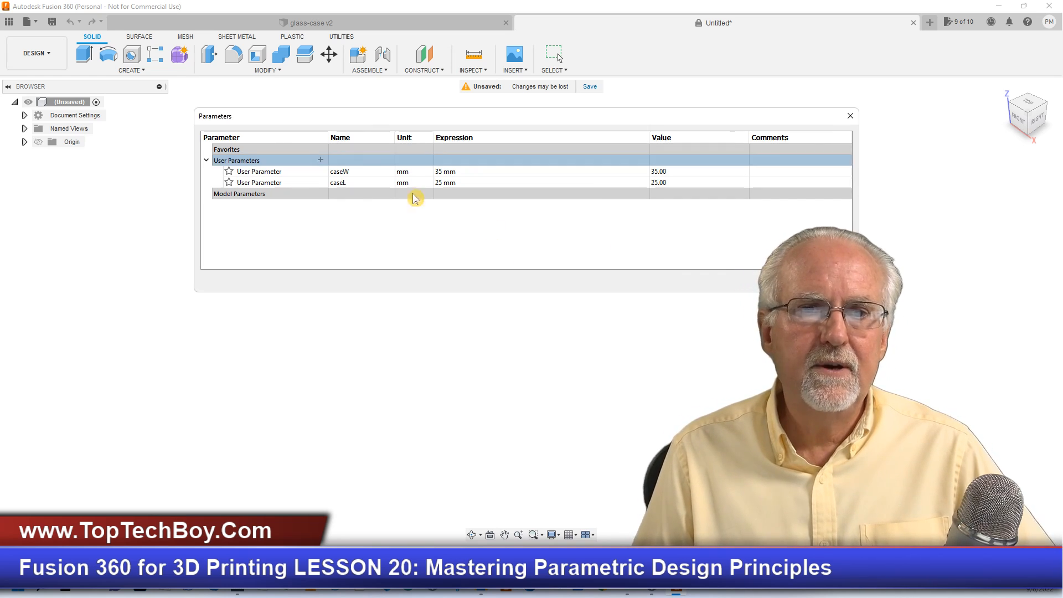
- Add a user parameter named caseH with unit mm and the expression 110
left_click(320, 160)
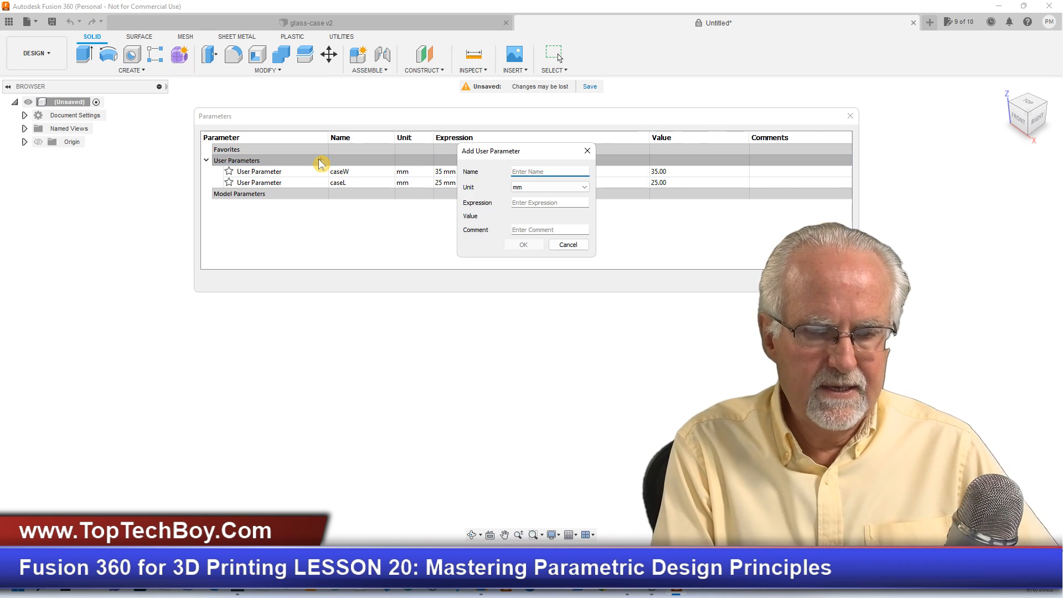
type("c")
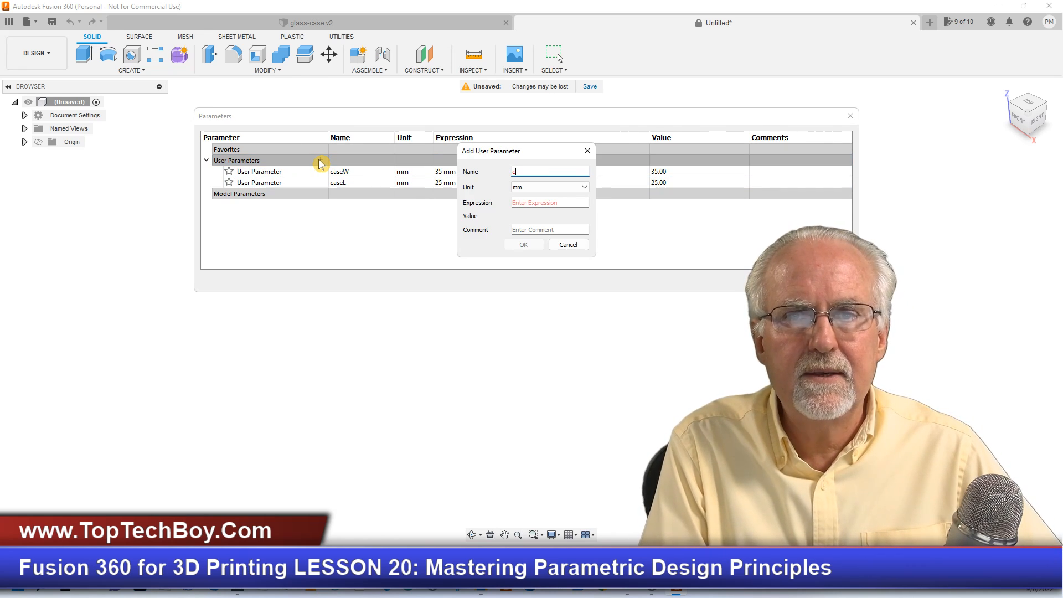
type("aseH")
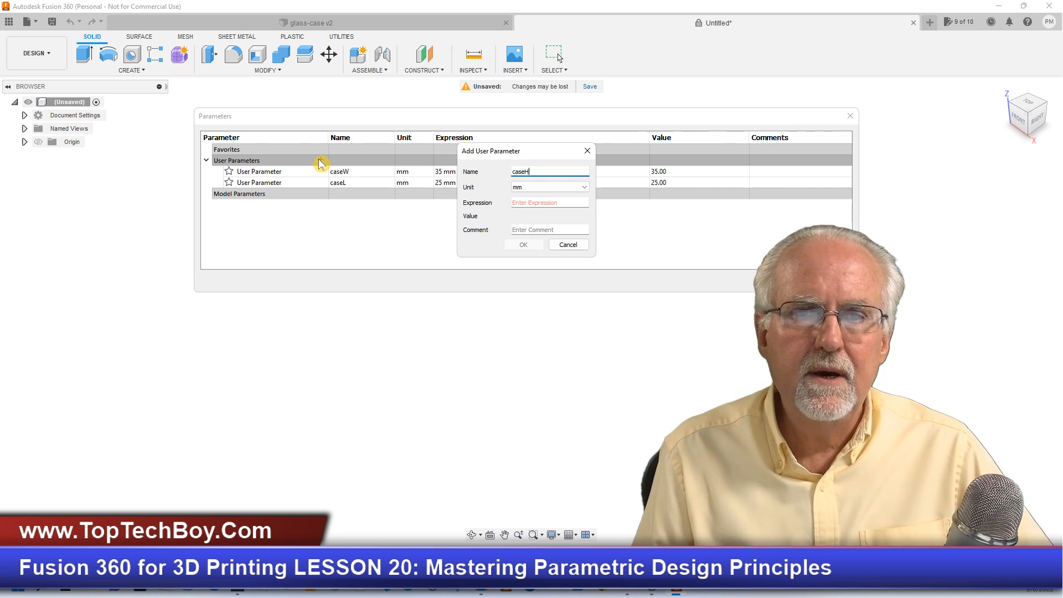
left_click(535, 201)
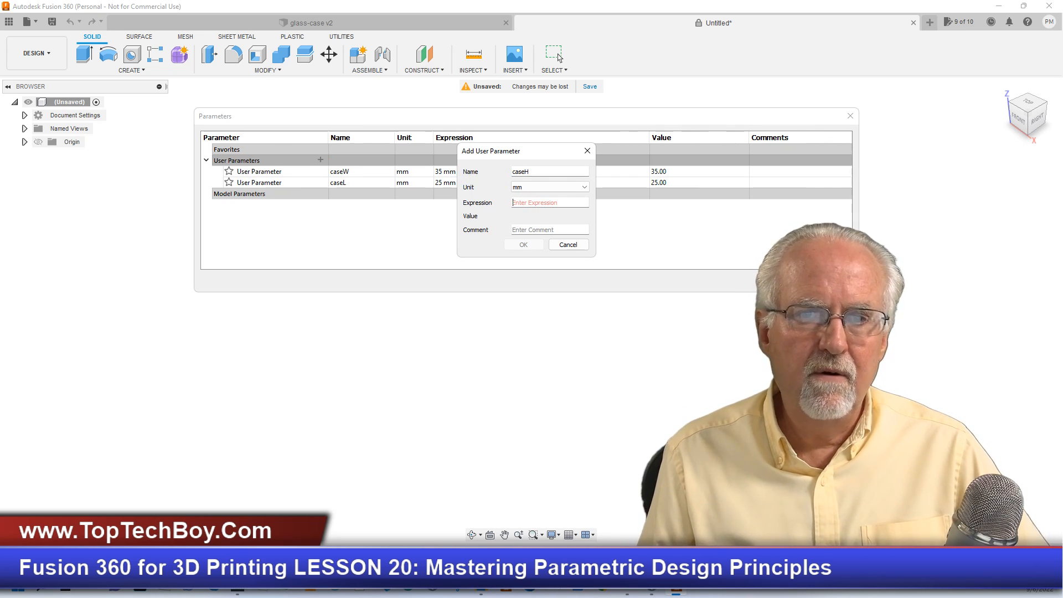
type("110")
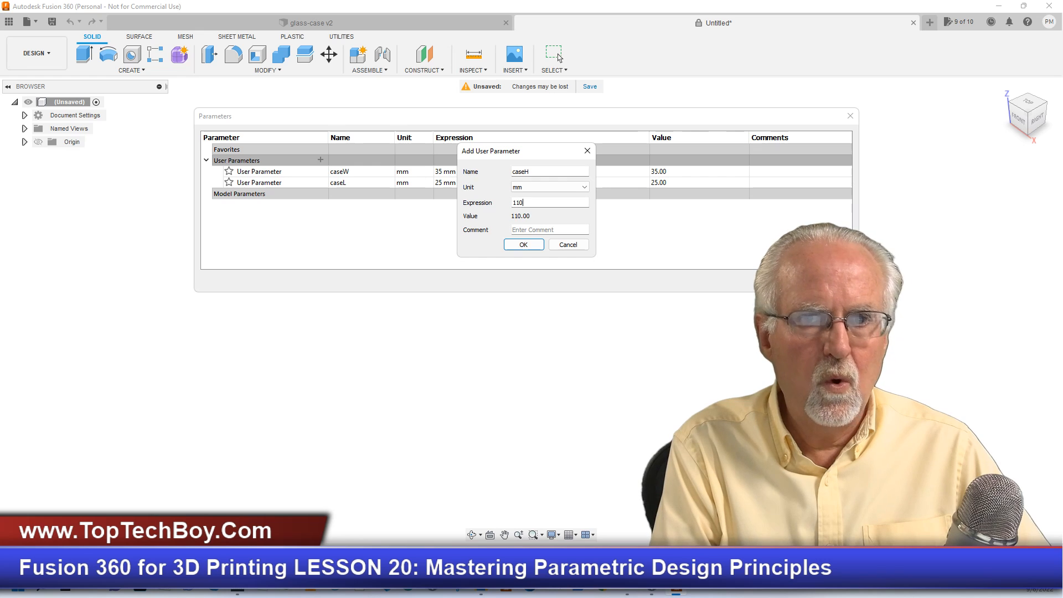
left_click(530, 245)
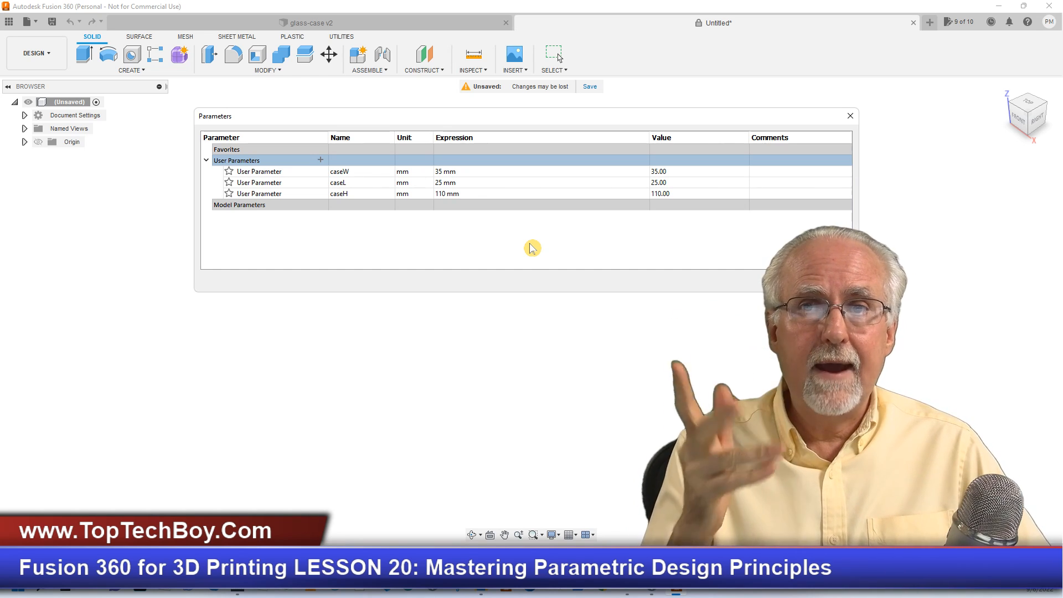
- Add a user parameter named caseR with unit mm and the expression 5
left_click(321, 160)
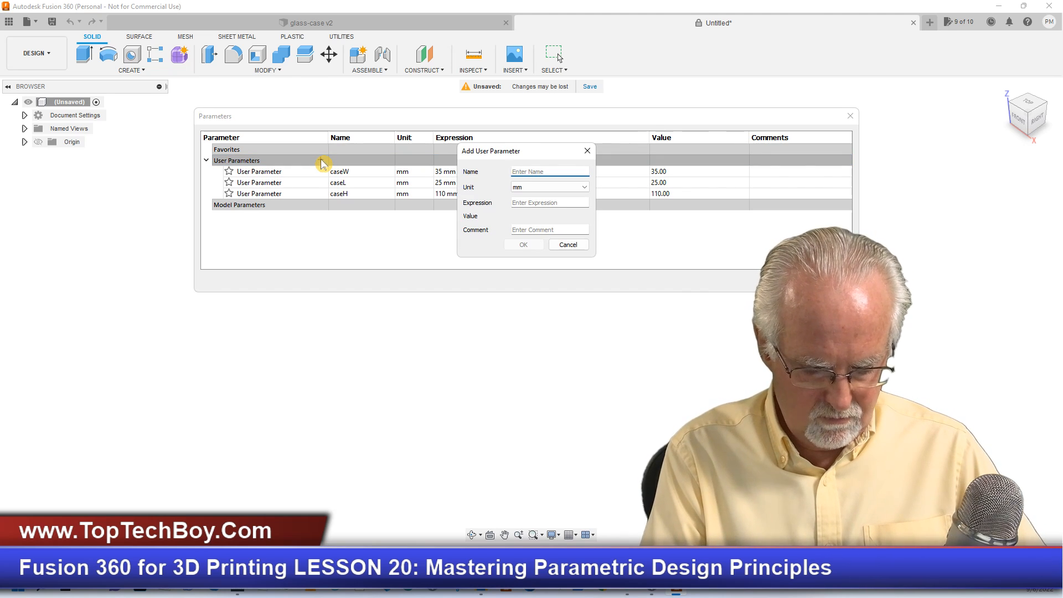
type("cas")
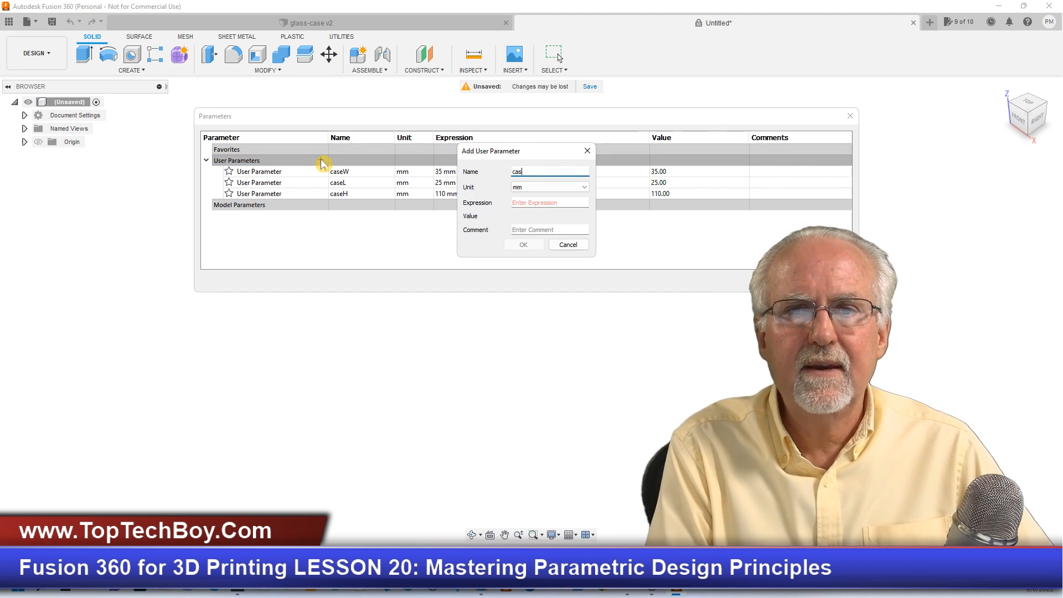
type("eR")
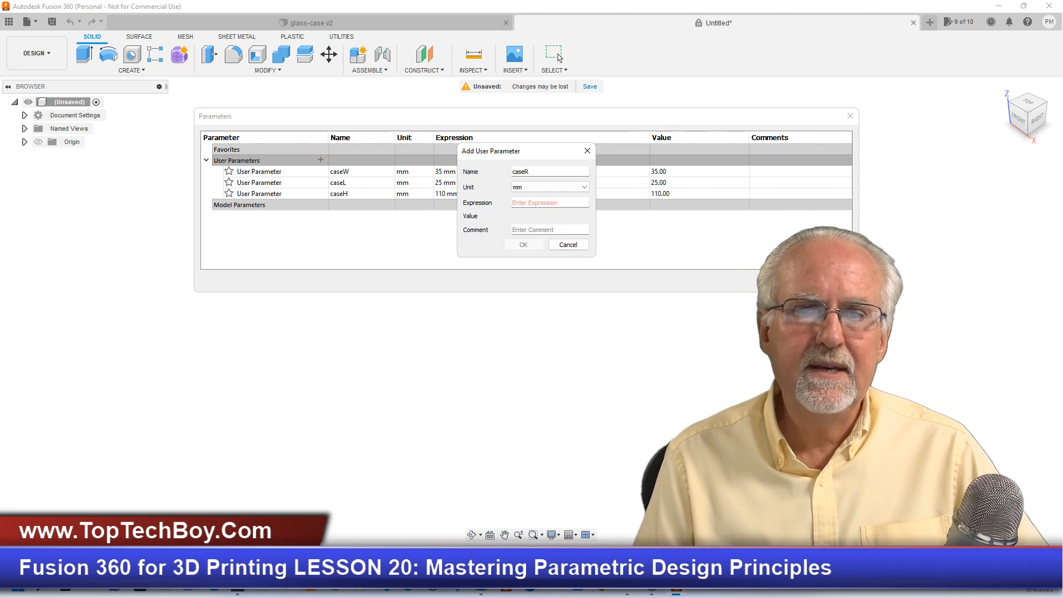
key("Tab")
type("5")
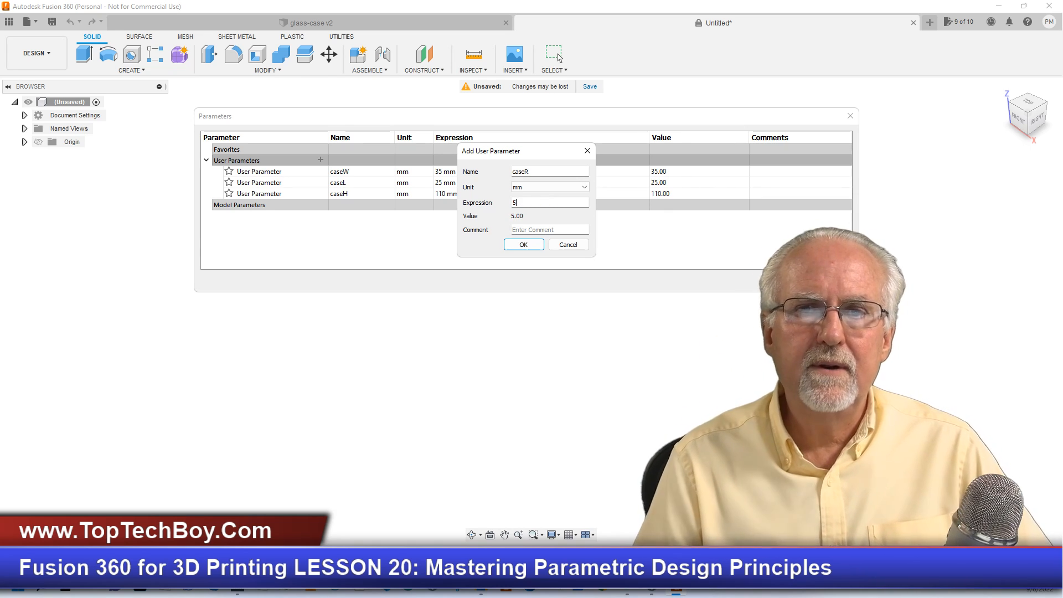
left_click(528, 248)
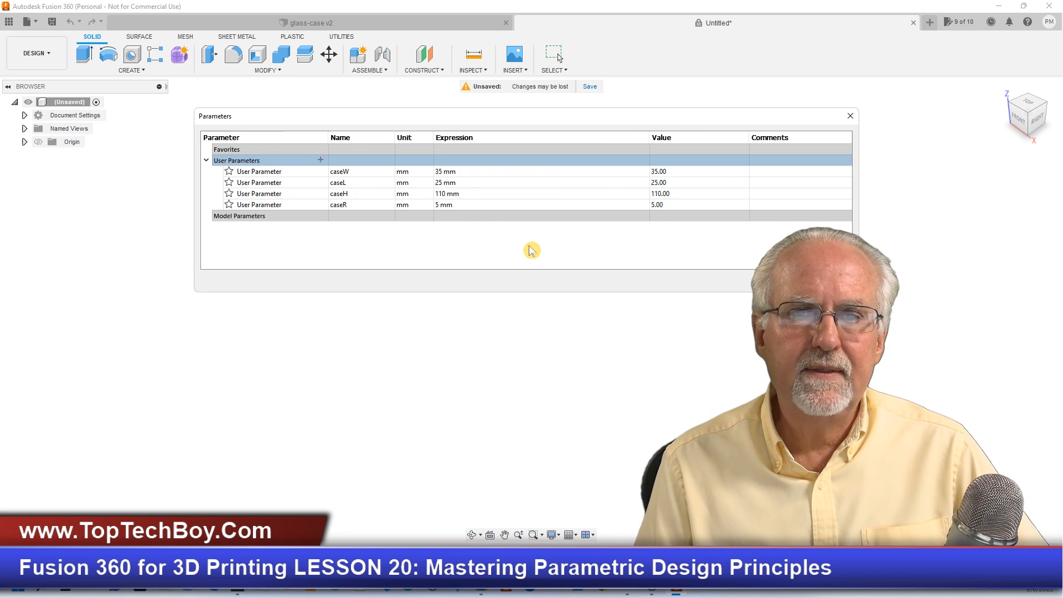
- Add a user parameter named caseT with unit mm and the expression (caseH+caseL+caseW)/3*.05
left_click(320, 161)
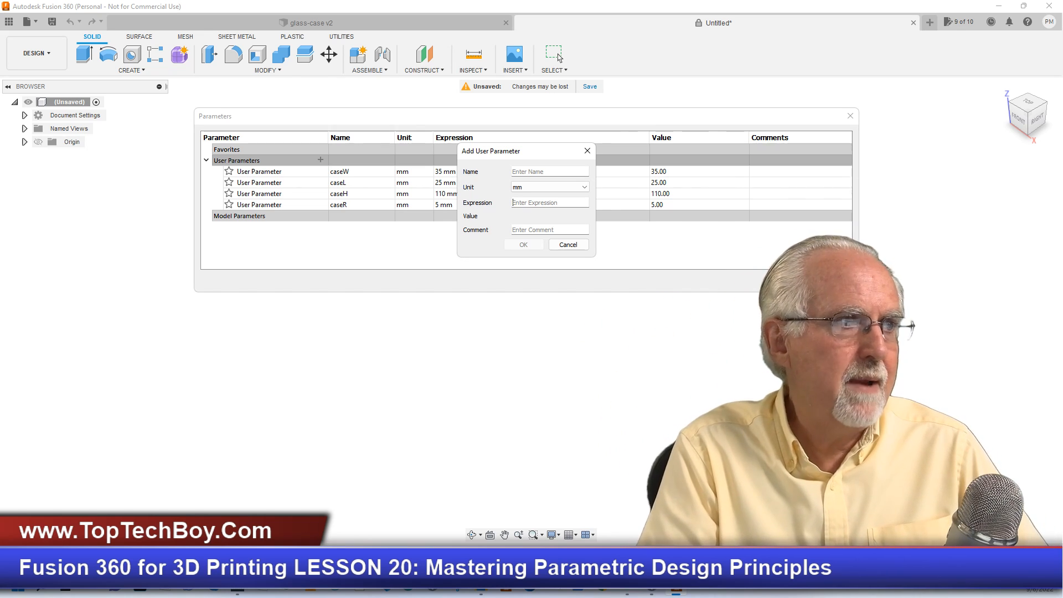
left_click(565, 202)
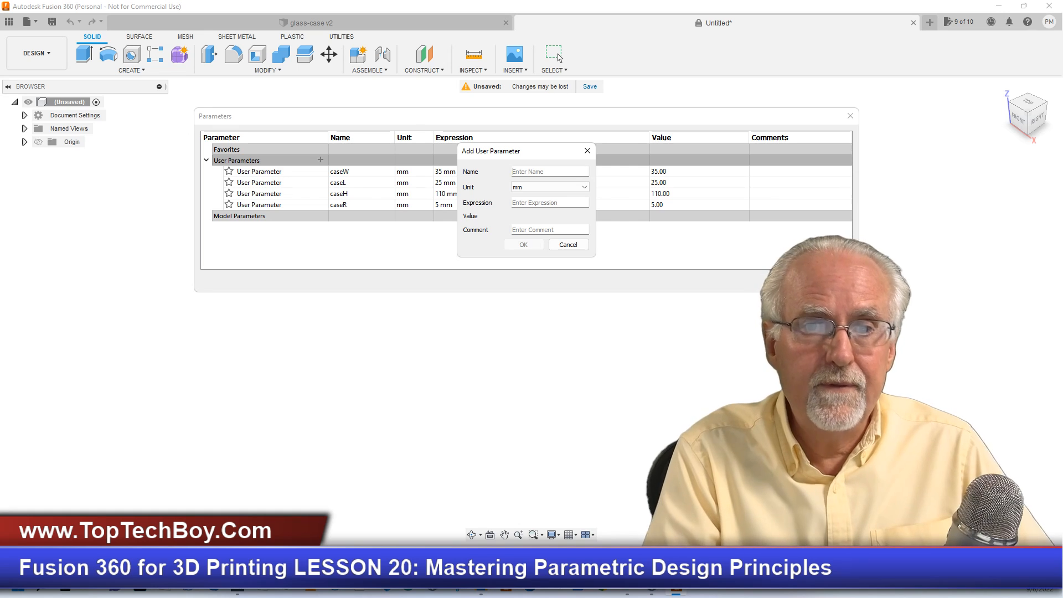
type("cas")
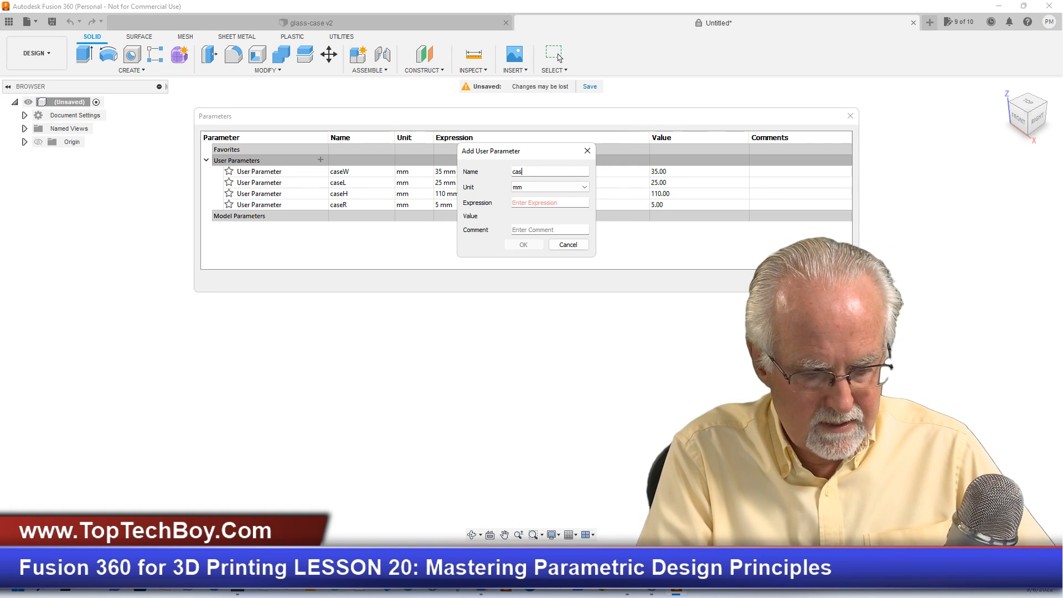
type("eT")
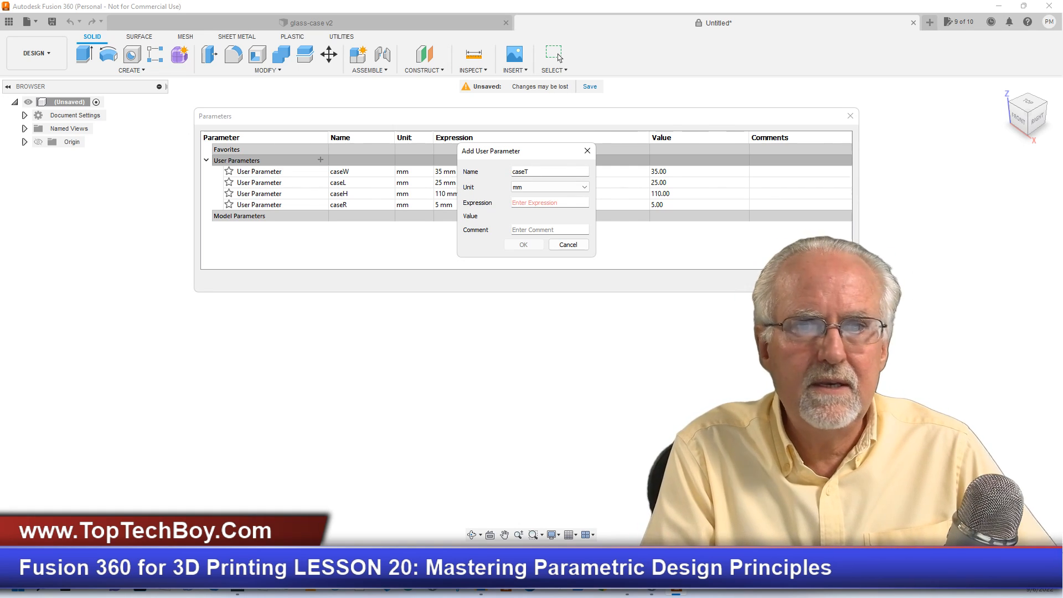
key("Tab")
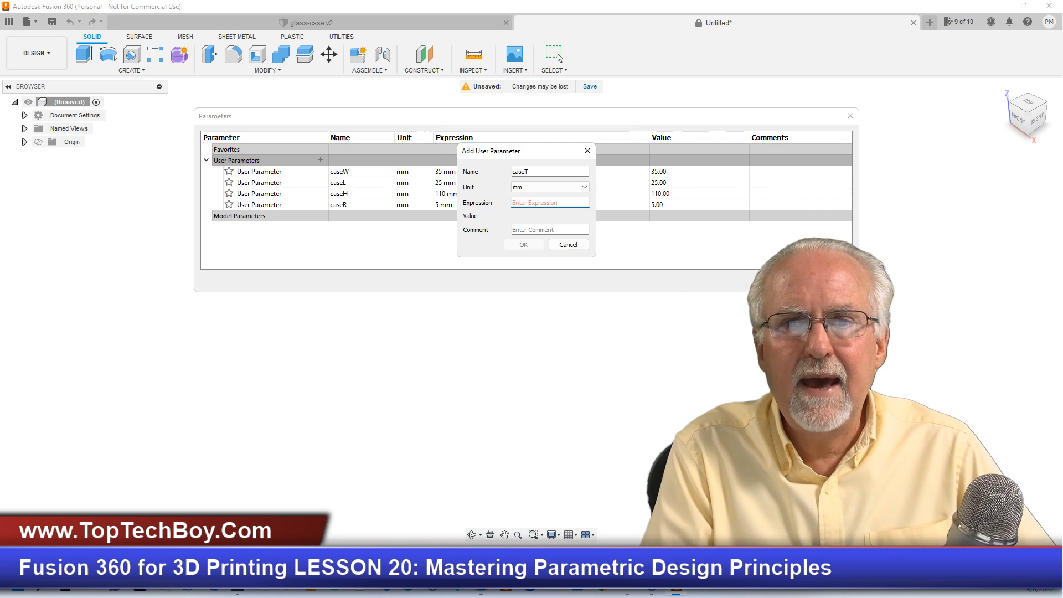
type("(")
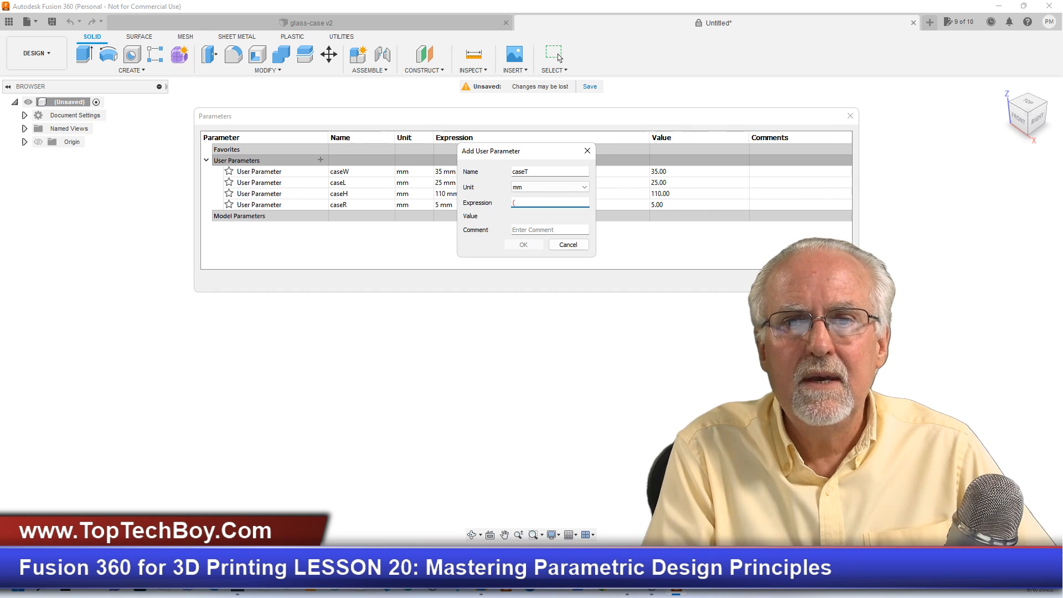
type("caseH")
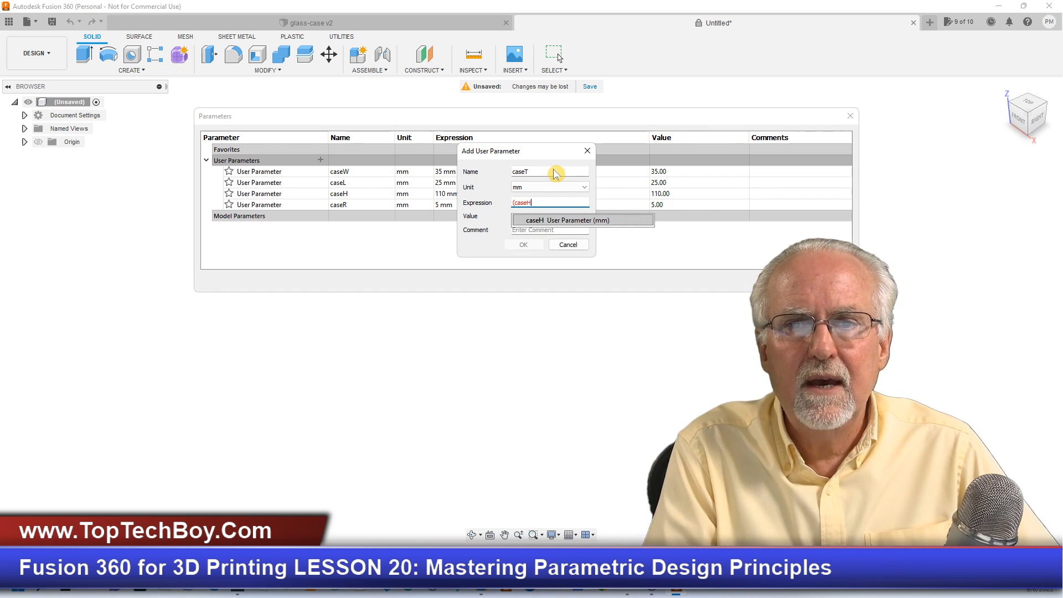
type("+c")
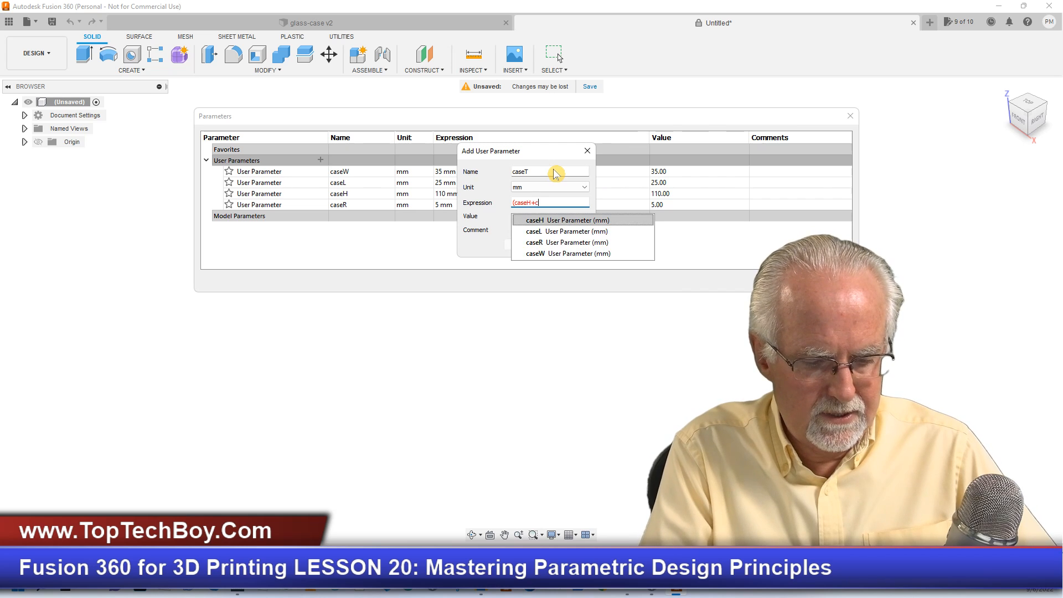
type("ase")
type("L")
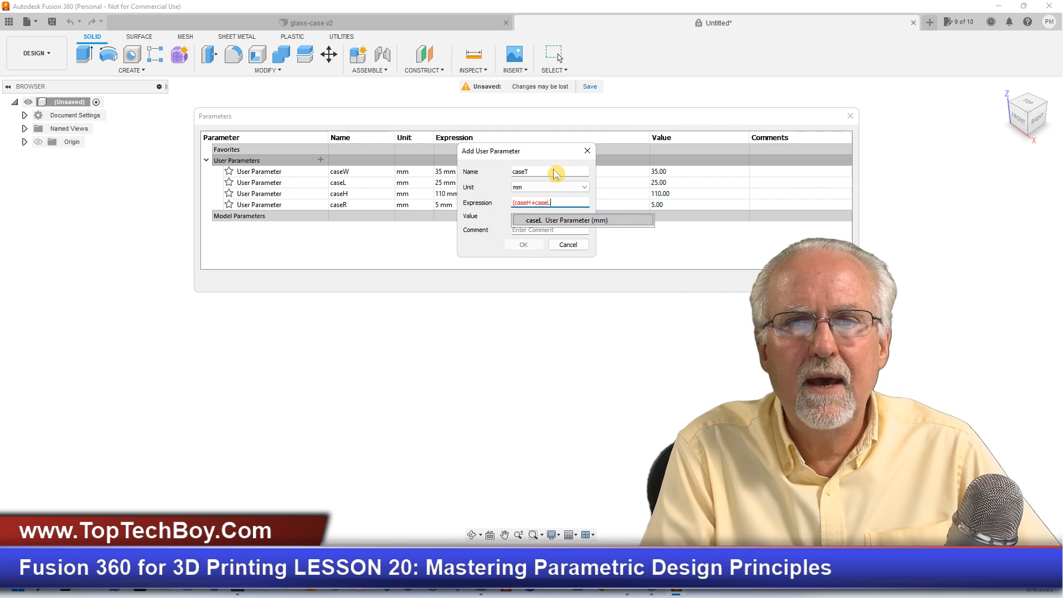
type("+case")
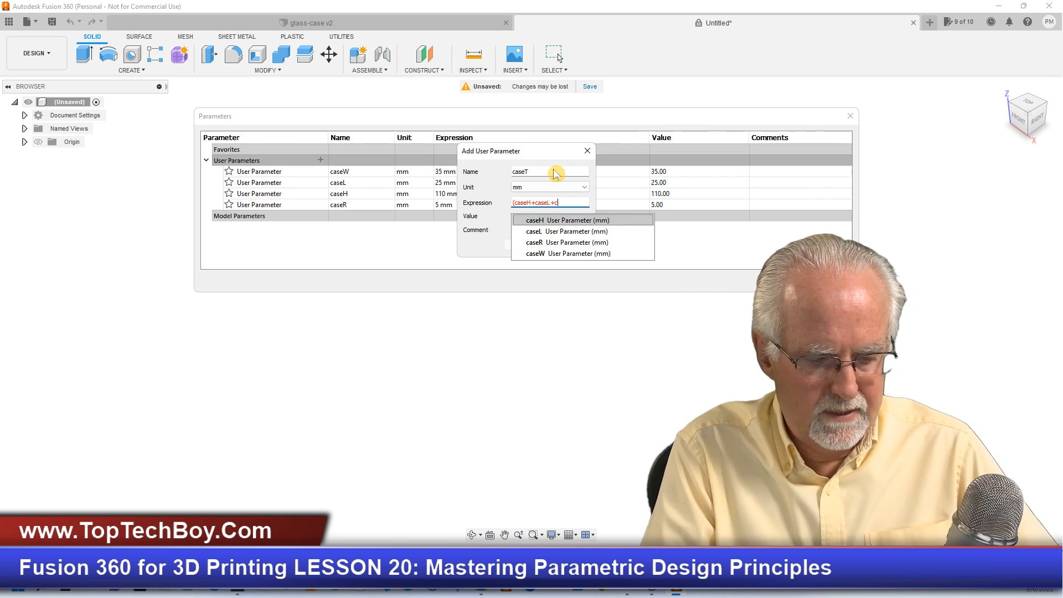
type("W")
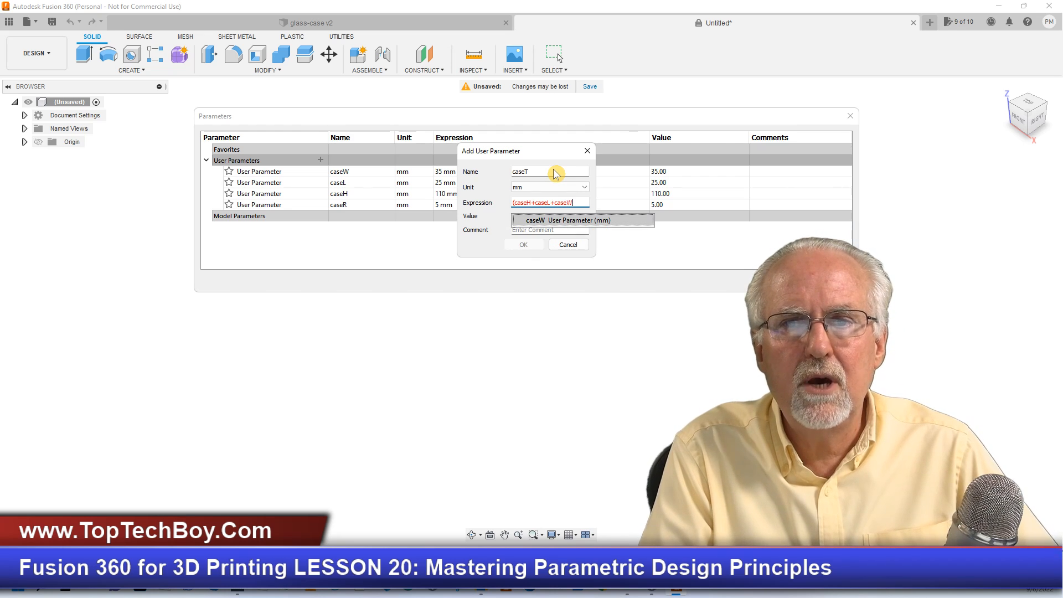
type(")")
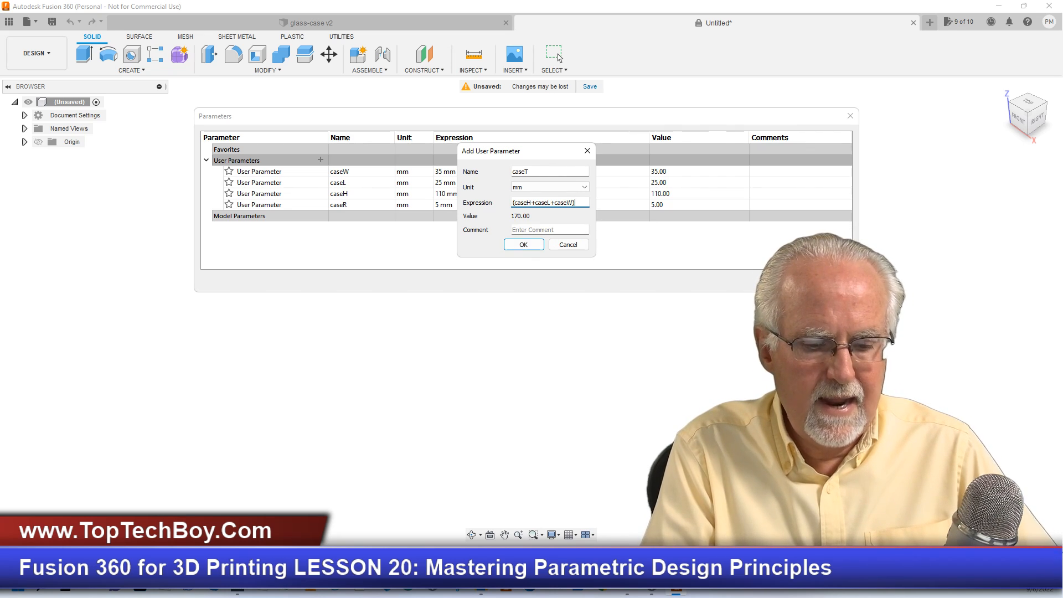
type("/3")
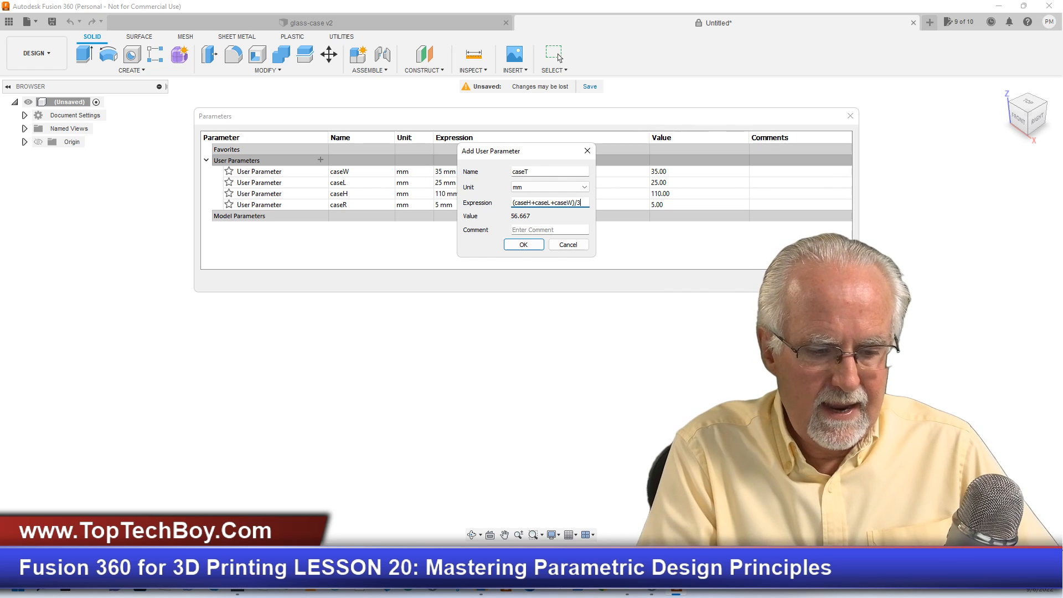
type("*.05")
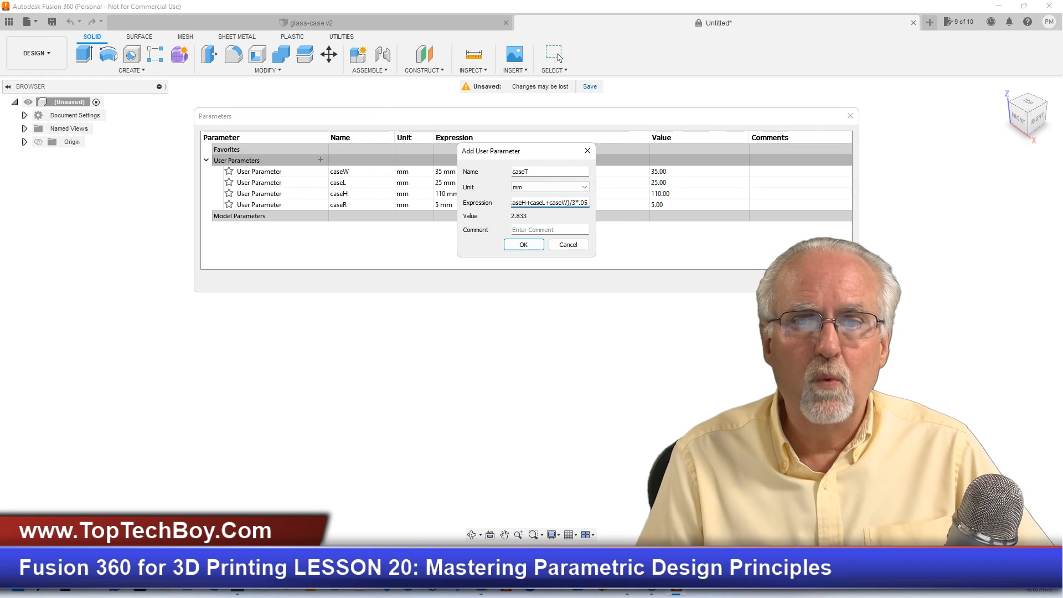
left_click(523, 245)
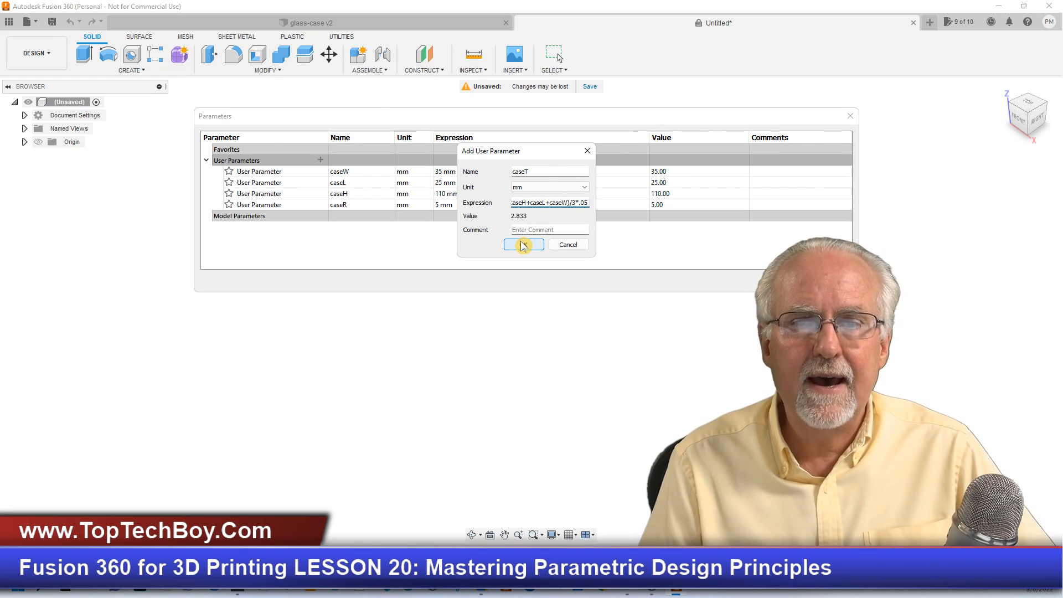
left_click(523, 245)
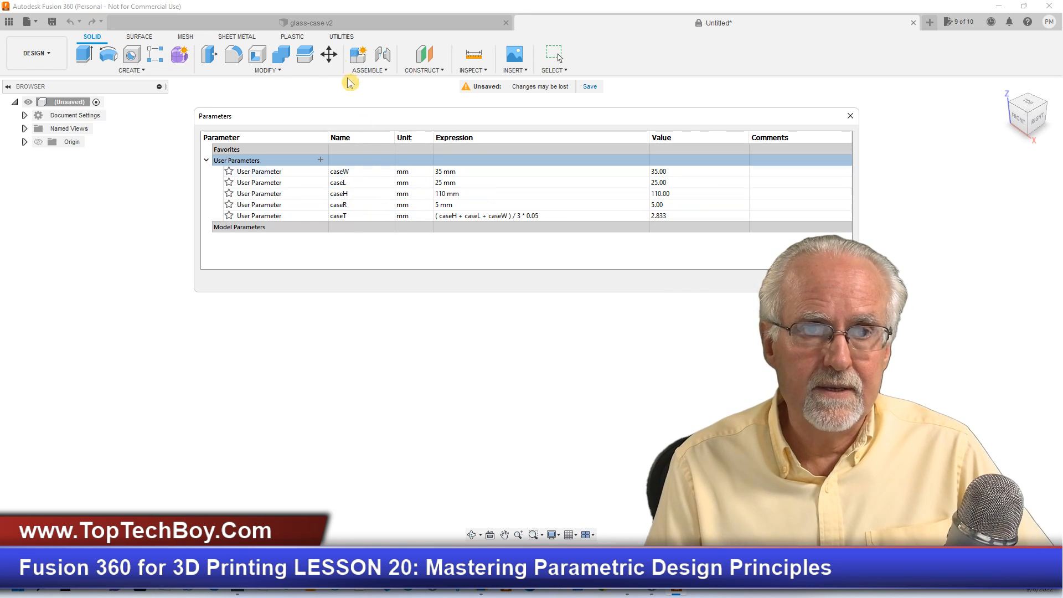
- View the glass-case v2 model, and add a user parameter named seemPercent with No Units and the expression .75 to the untitled design
left_click(318, 22)
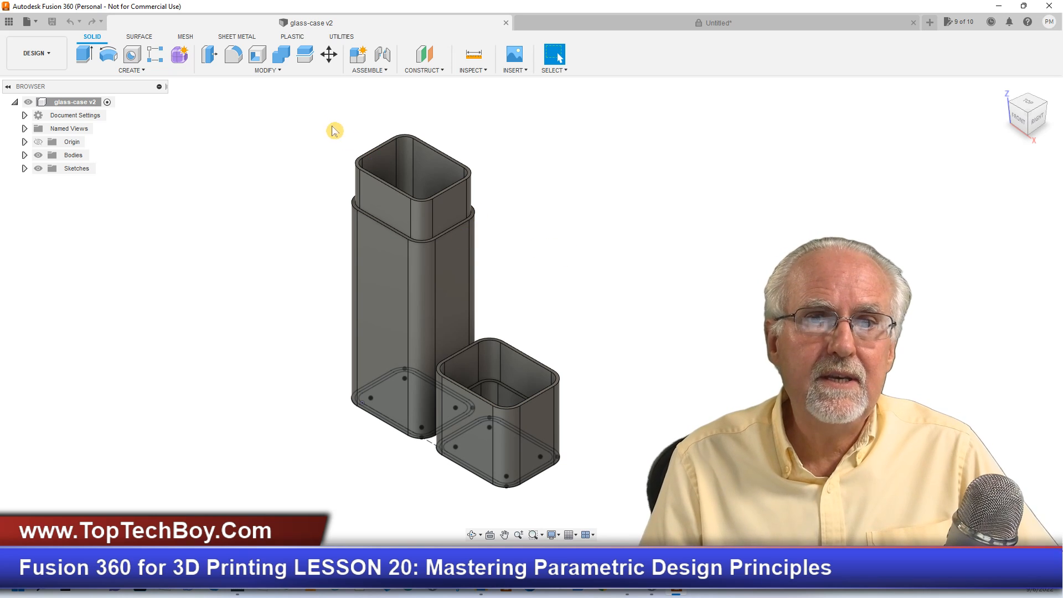
left_click(584, 25)
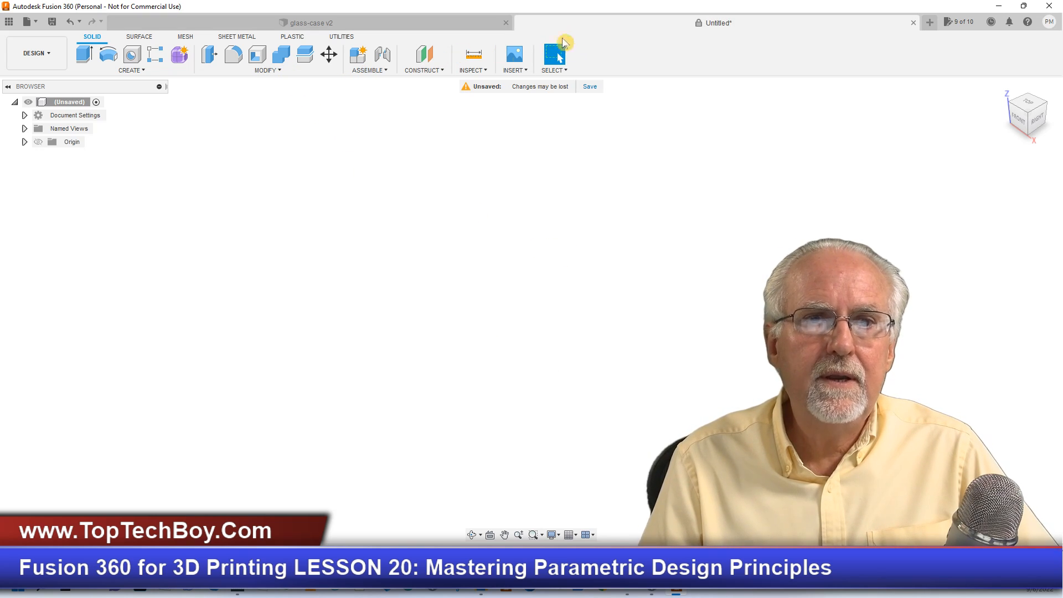
left_click(275, 71)
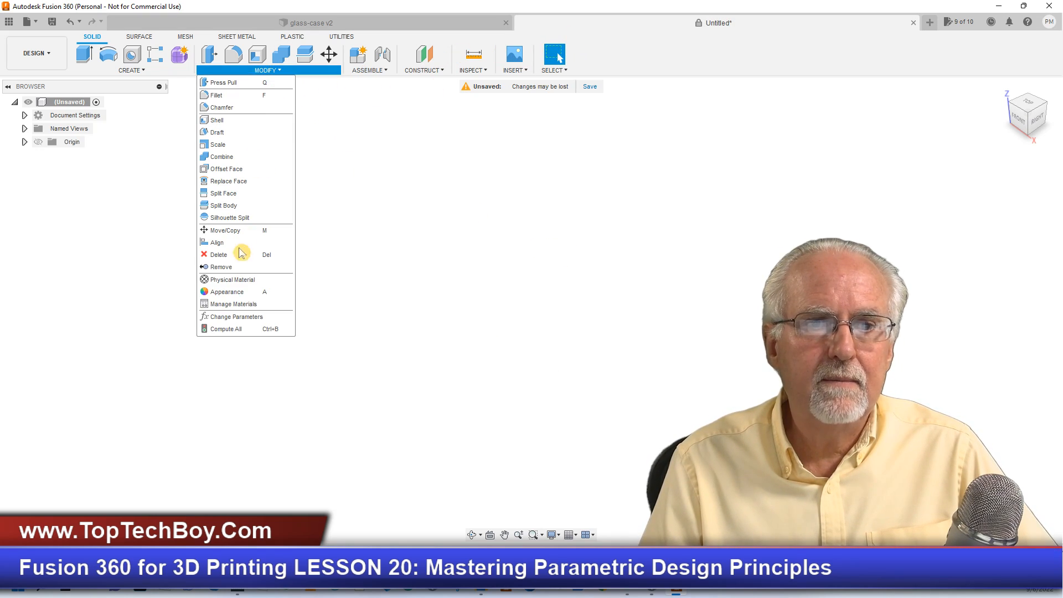
left_click(231, 310)
left_click(197, 222)
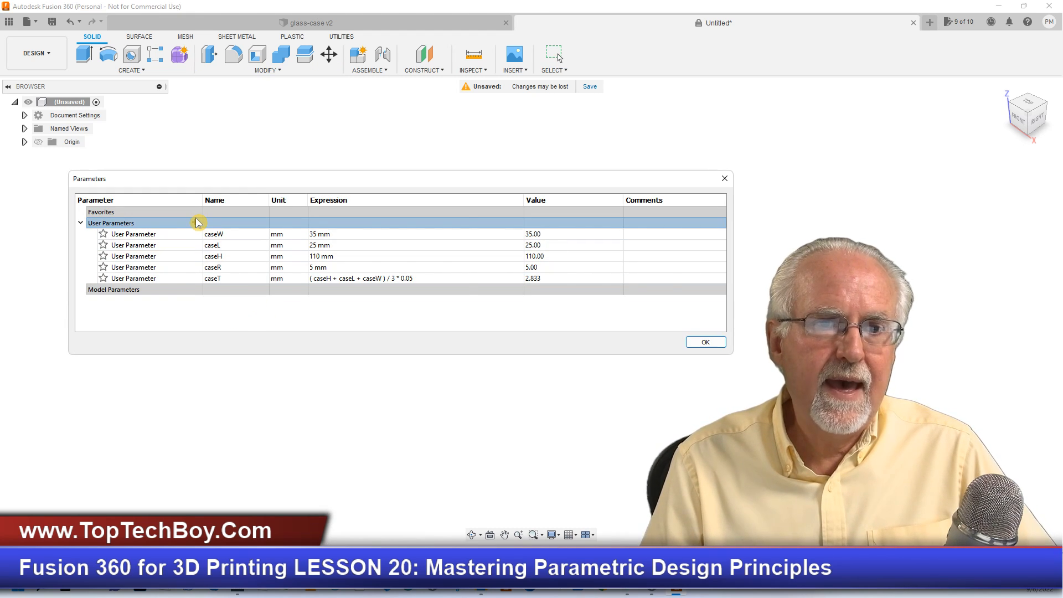
left_click(195, 222)
type("s")
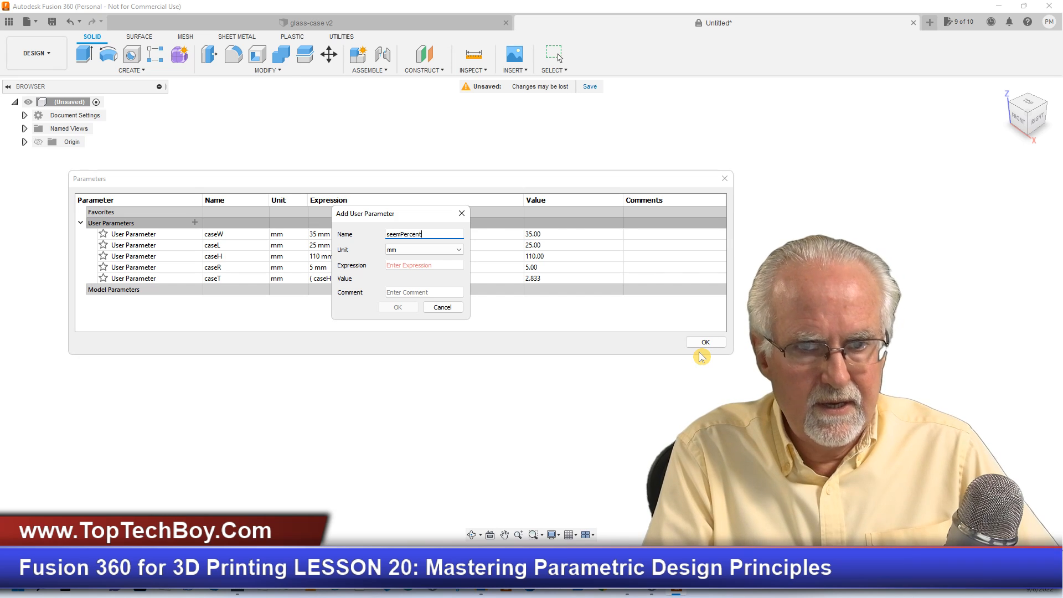
type("eemPercent")
left_click(420, 265)
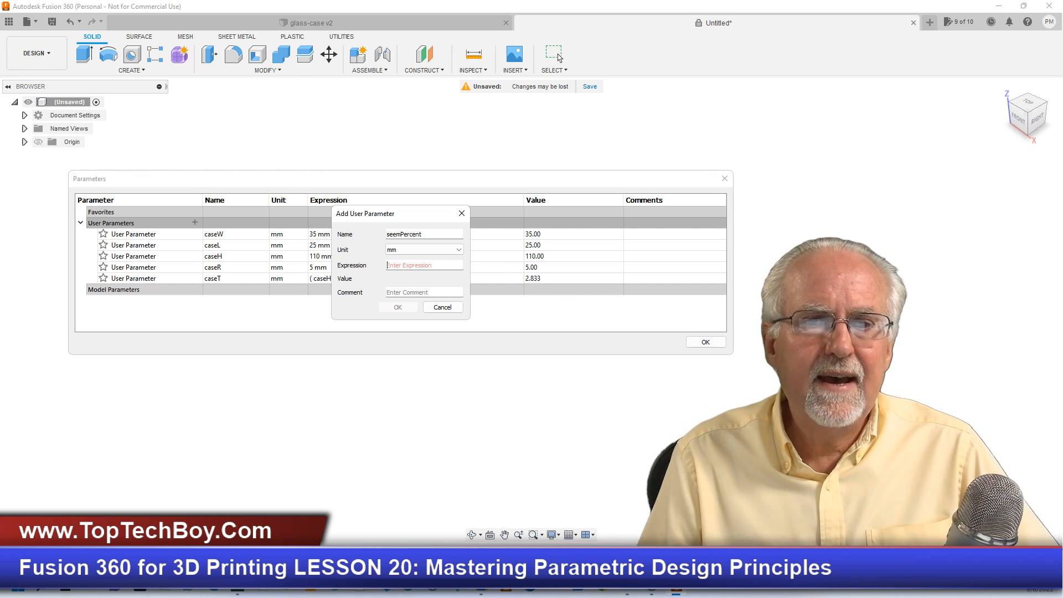
type(".75")
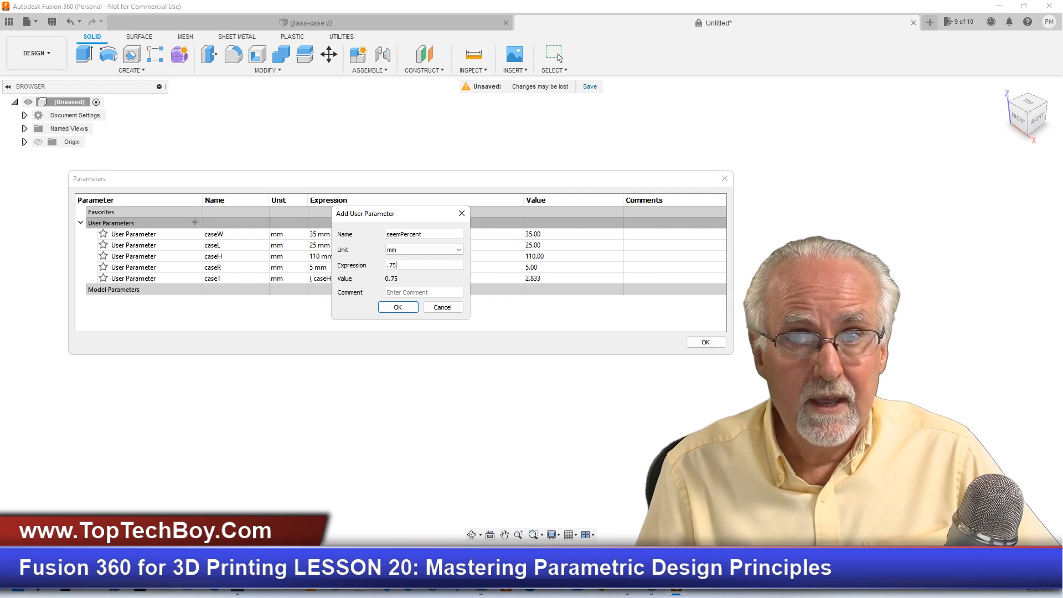
left_click(460, 249)
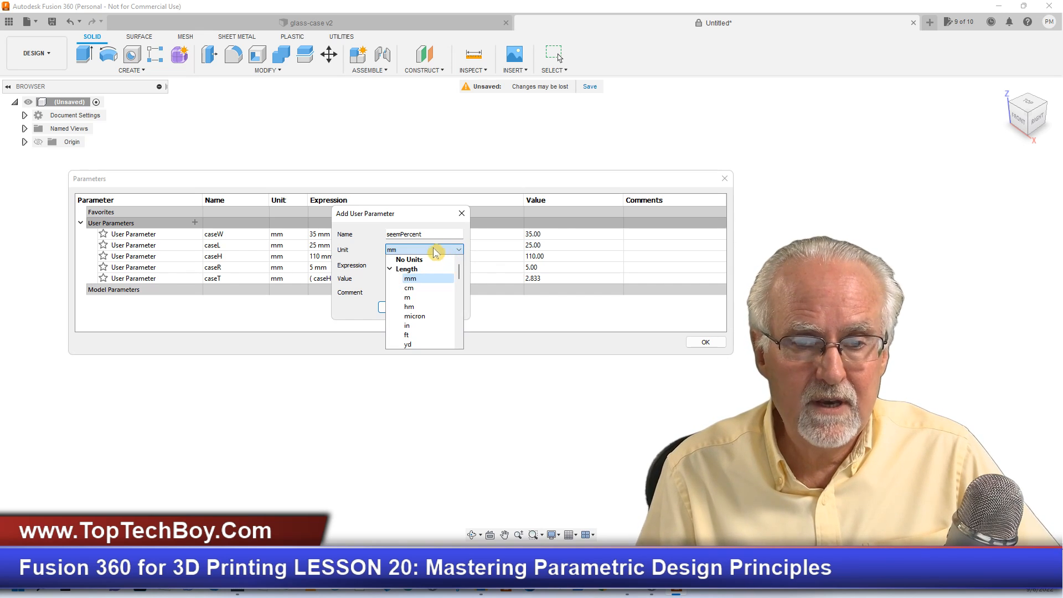
left_click(420, 260)
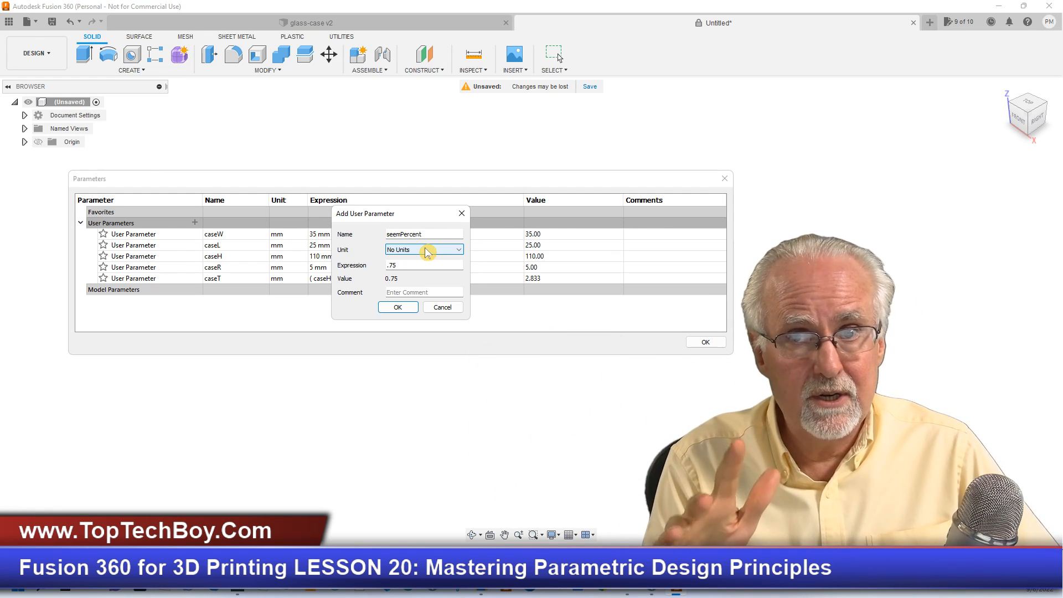
left_click(400, 308)
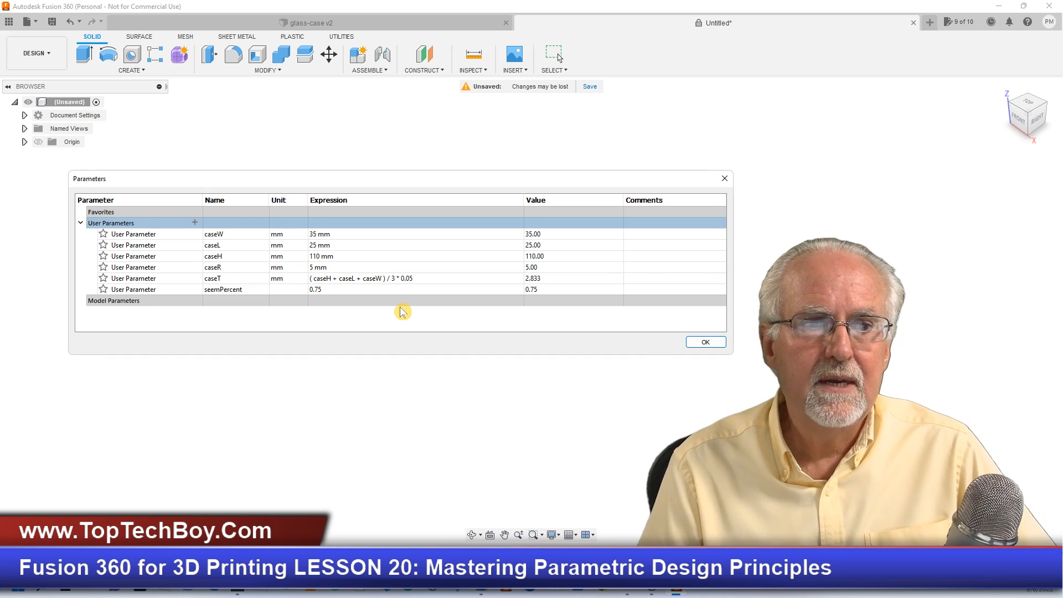
- Check the glass-case v2 model again, and add a user parameter named baseH with unit mm and the expression caseH*seemPercent to the untitled design
left_click(360, 25)
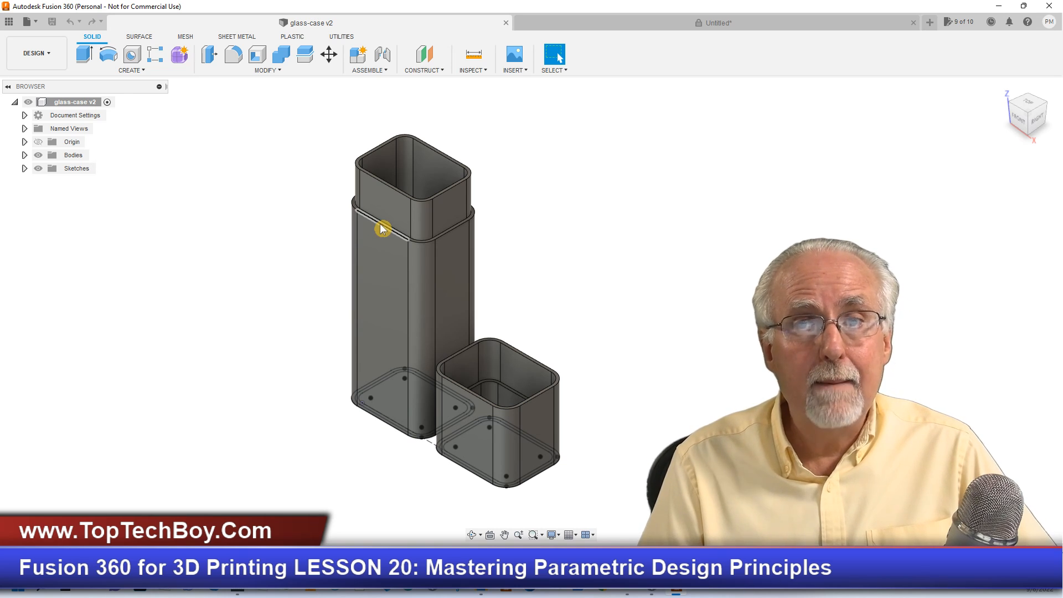
left_click(644, 23)
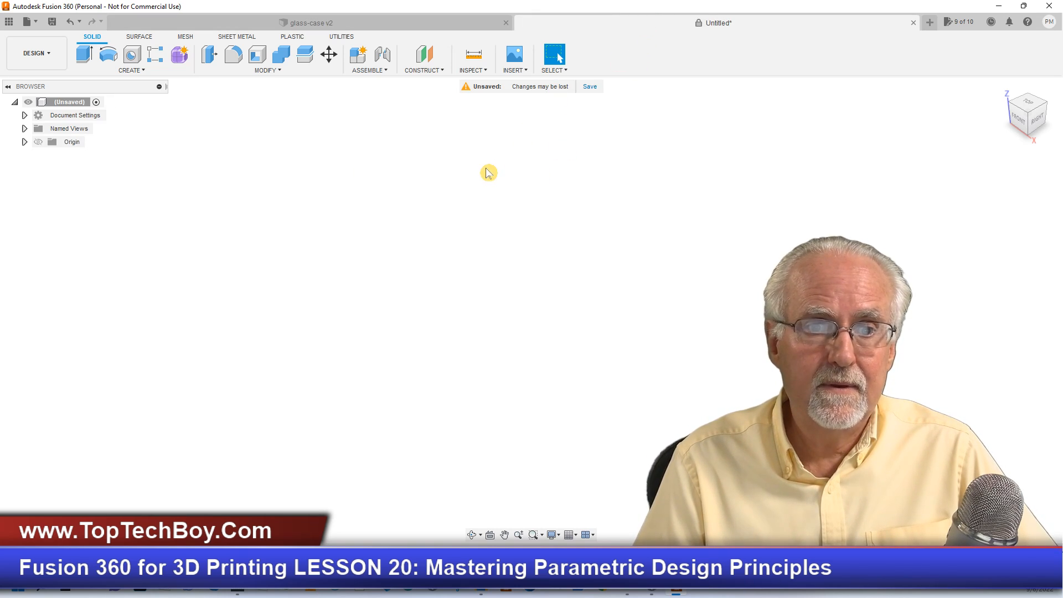
left_click(268, 71)
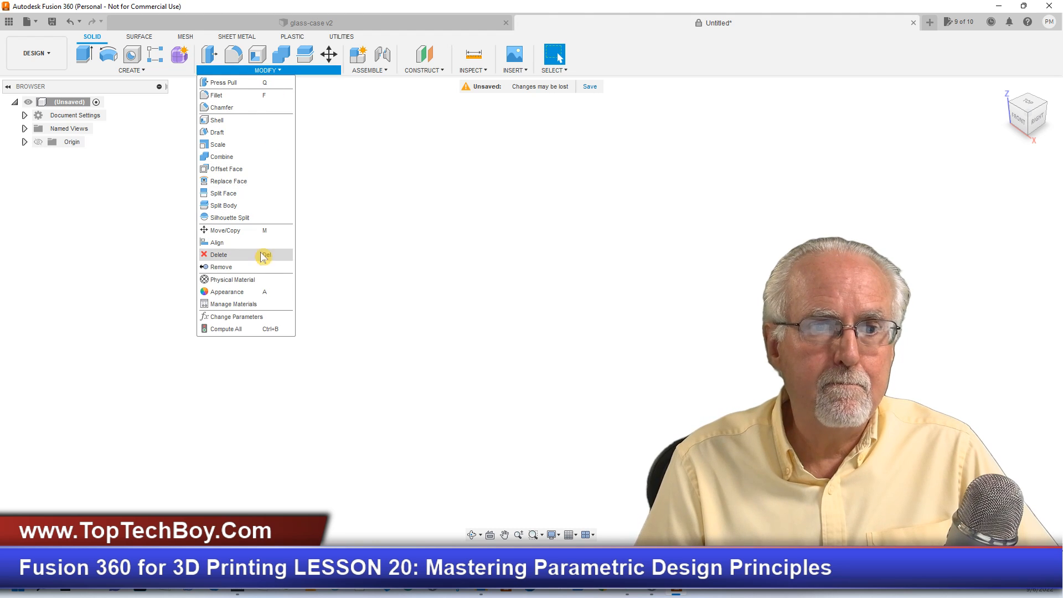
left_click(256, 317)
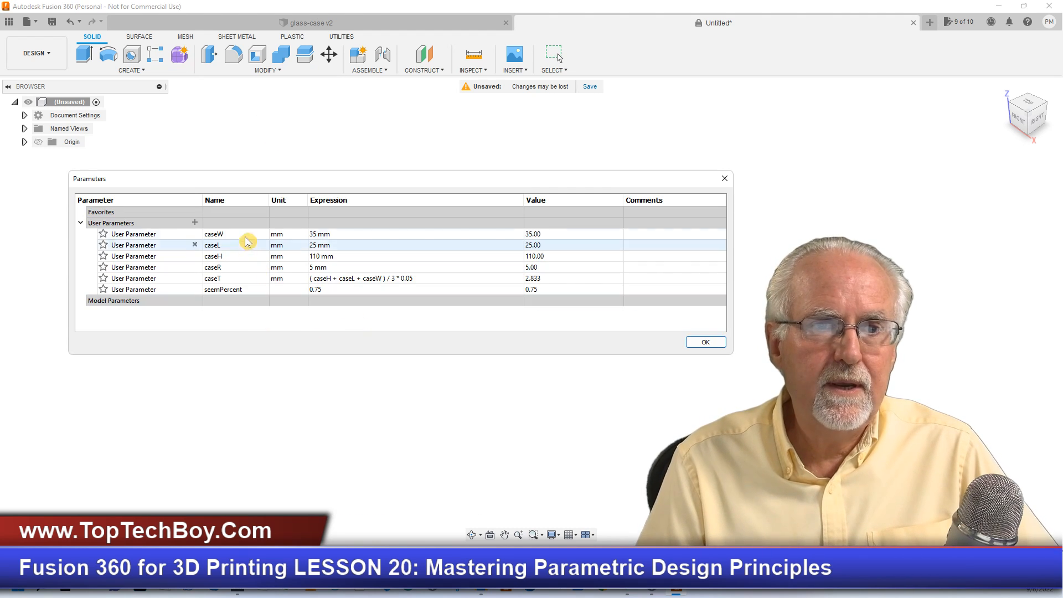
left_click(195, 222)
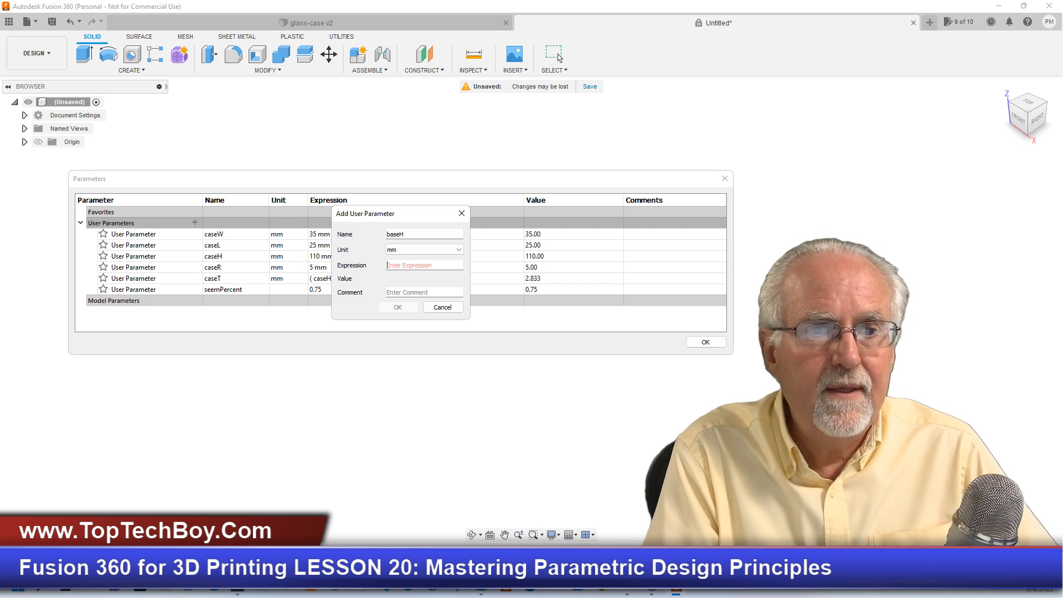
type("caseH")
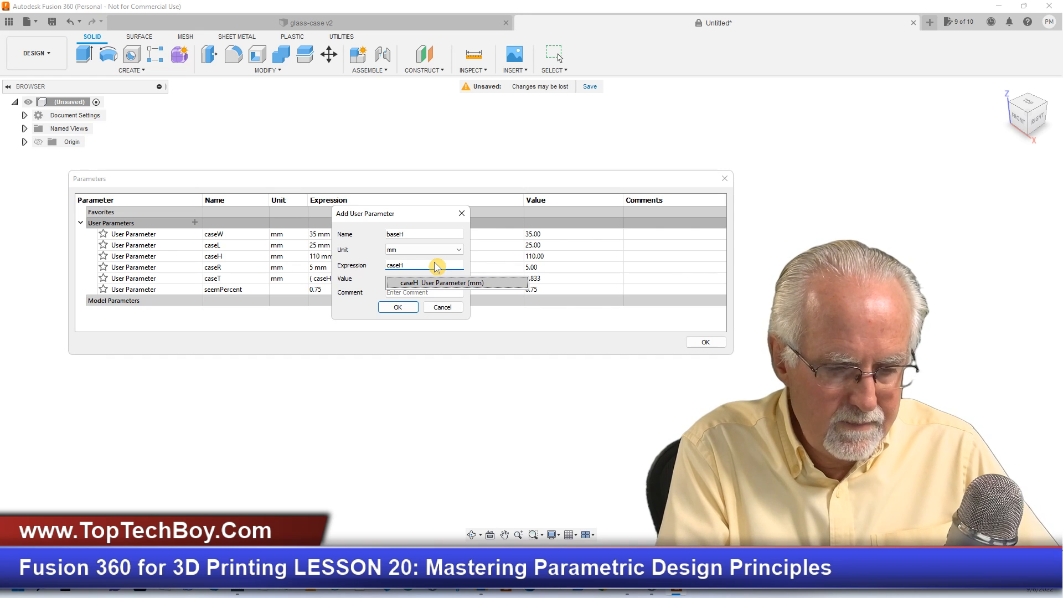
type("*")
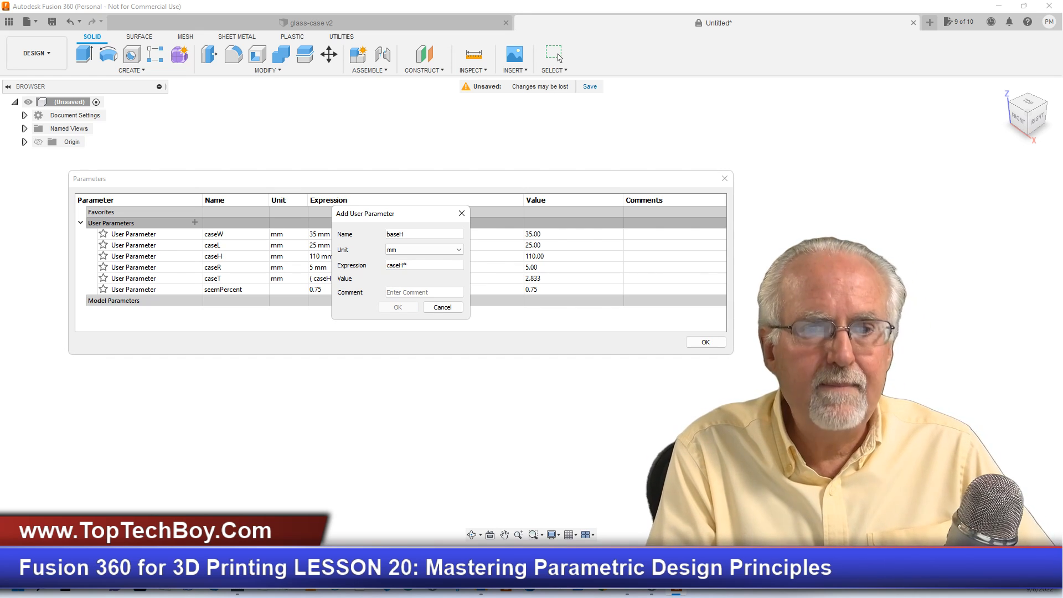
type("seem")
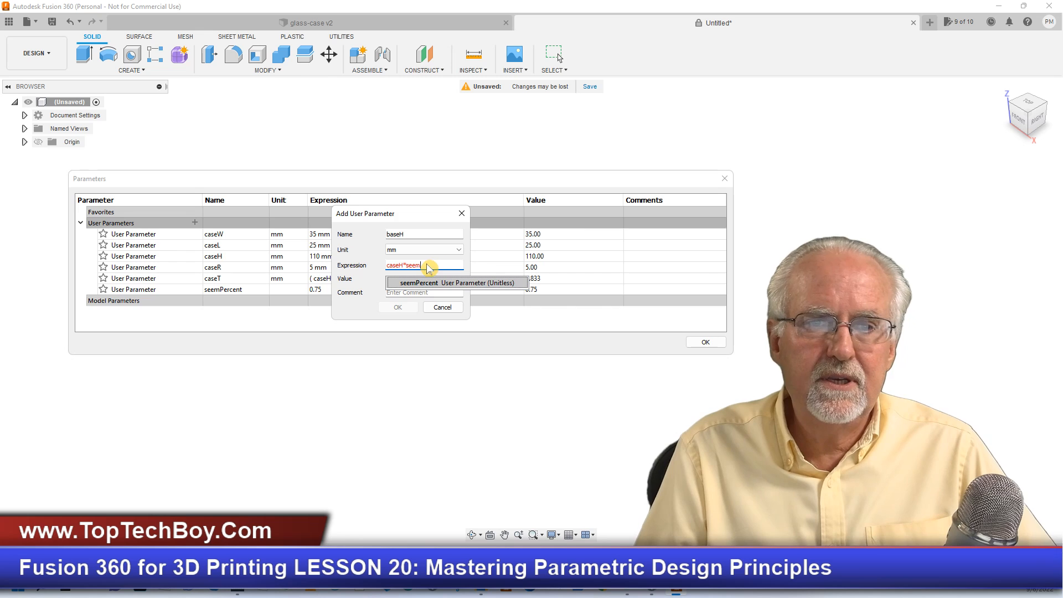
left_click(419, 283)
left_click(414, 309)
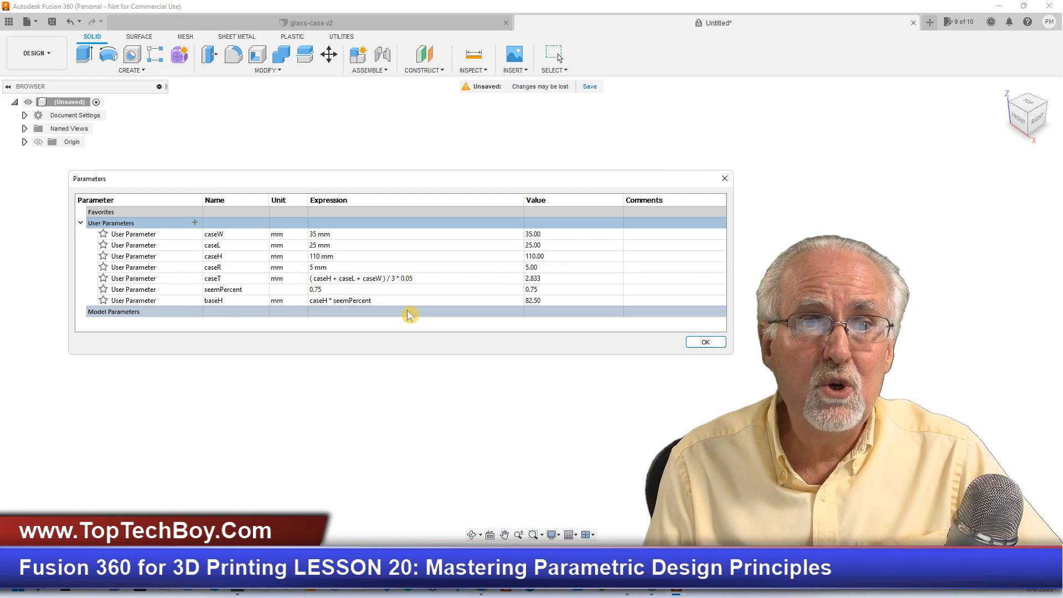
- View the glass-case v2 model, and start a new user parameter named capH with unit mm in the untitled design
left_click(356, 25)
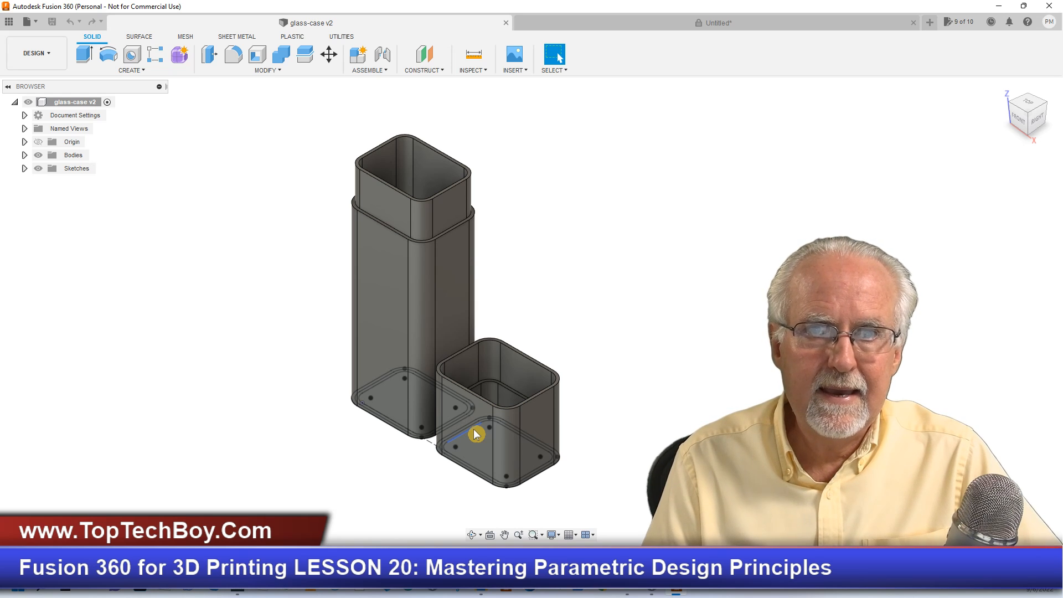
left_click(630, 26)
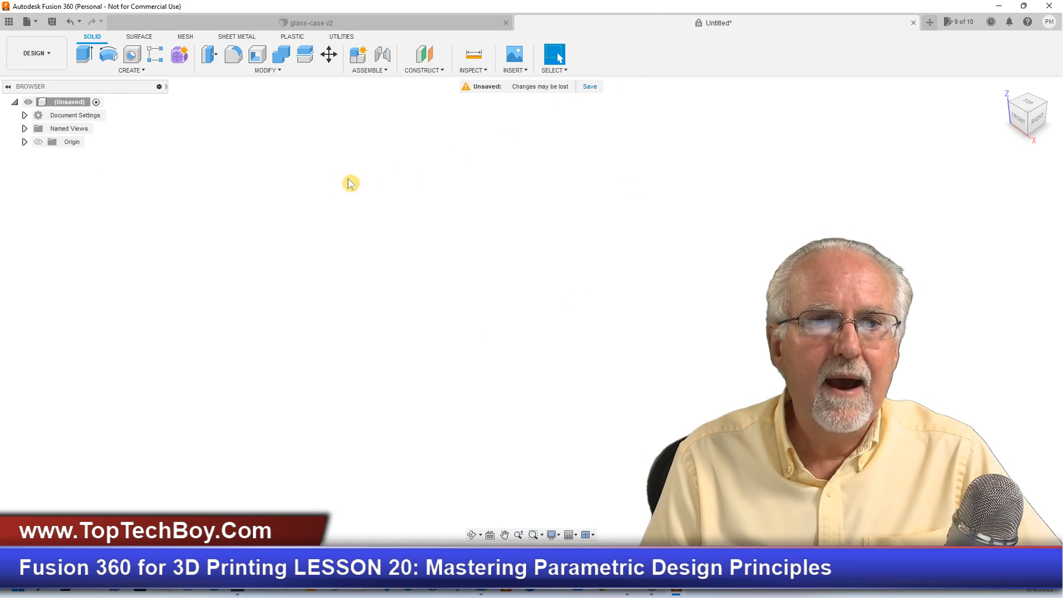
left_click(280, 70)
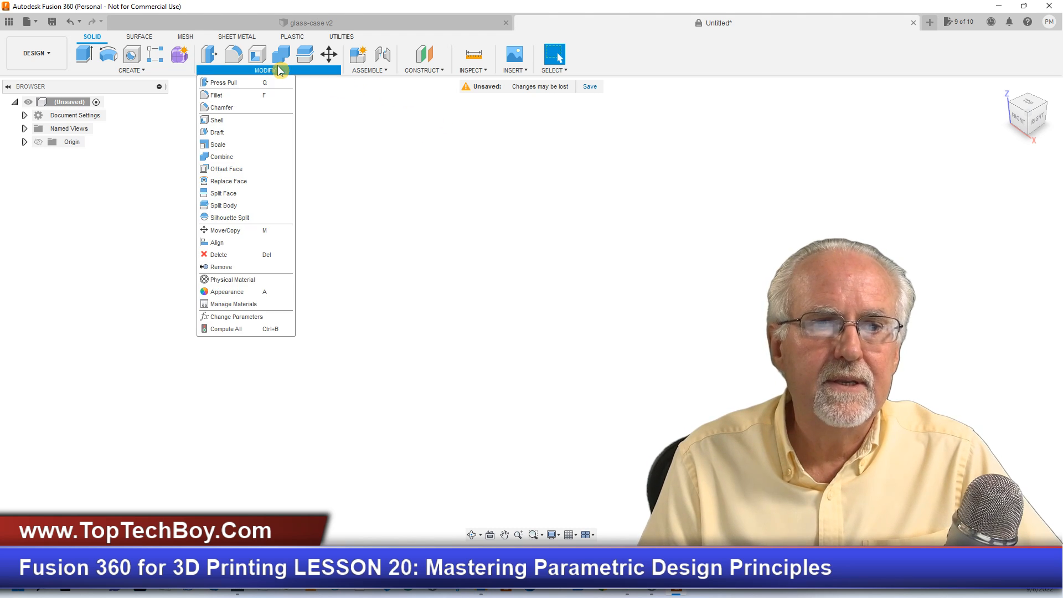
left_click(269, 316)
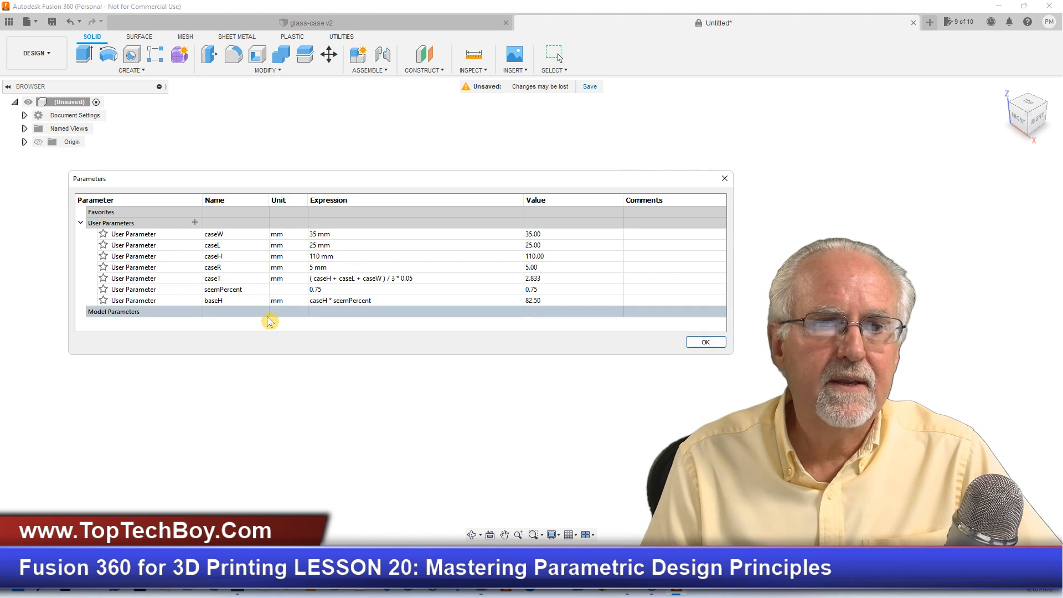
left_click(195, 223)
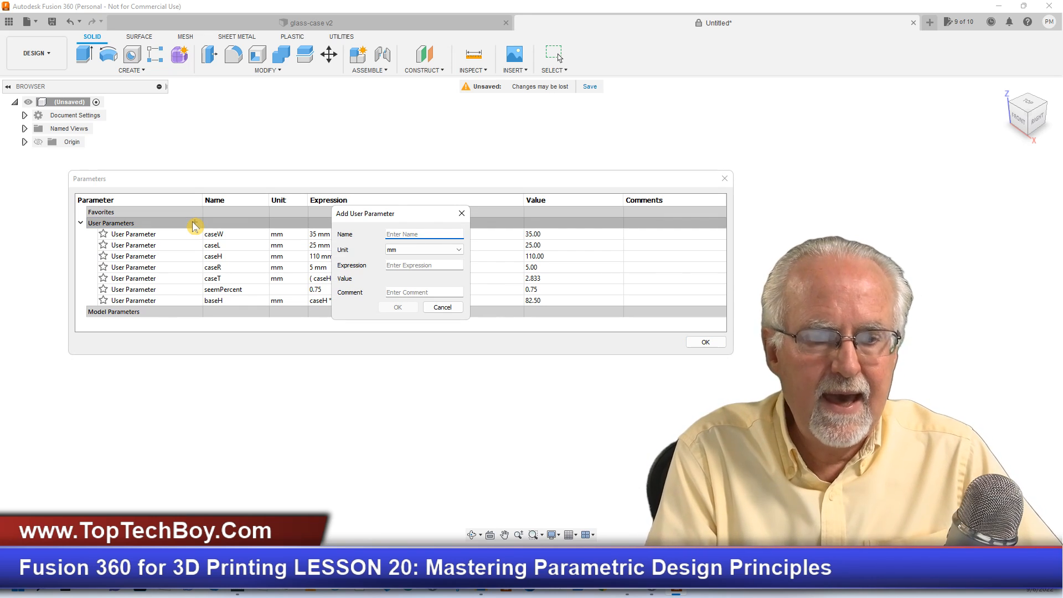
type("cap")
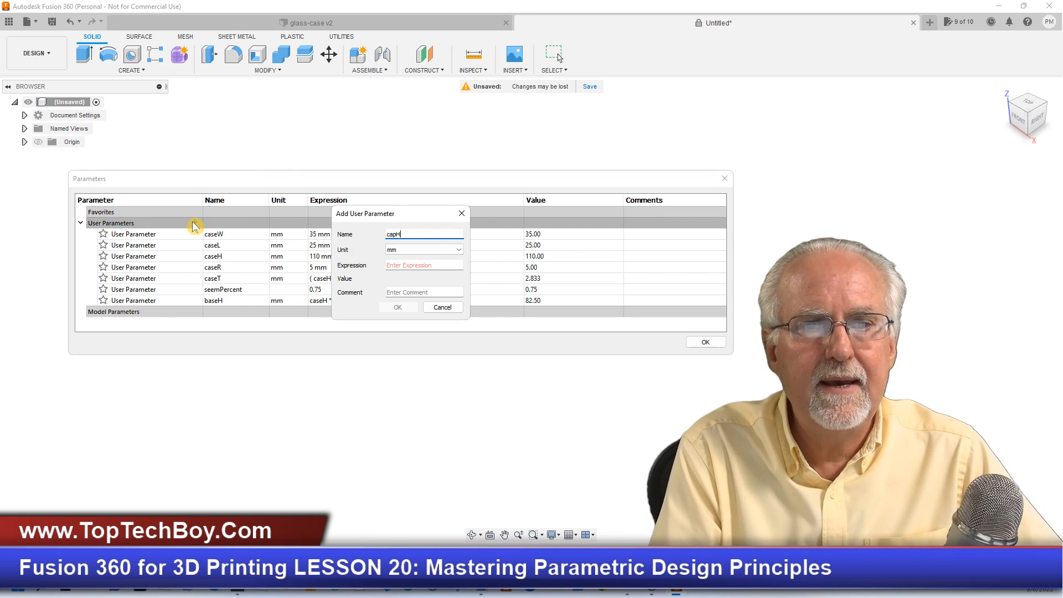
type("H")
key("Tab")
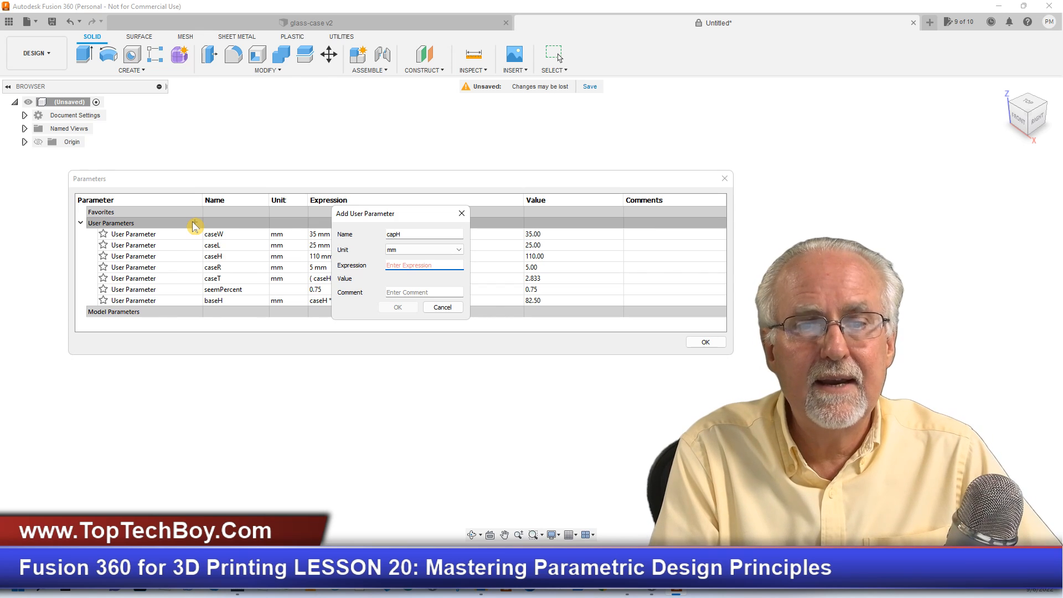
- Give the capH parameter the expression caseH*(1-seemPercent) and add it to the user parameters
type("b")
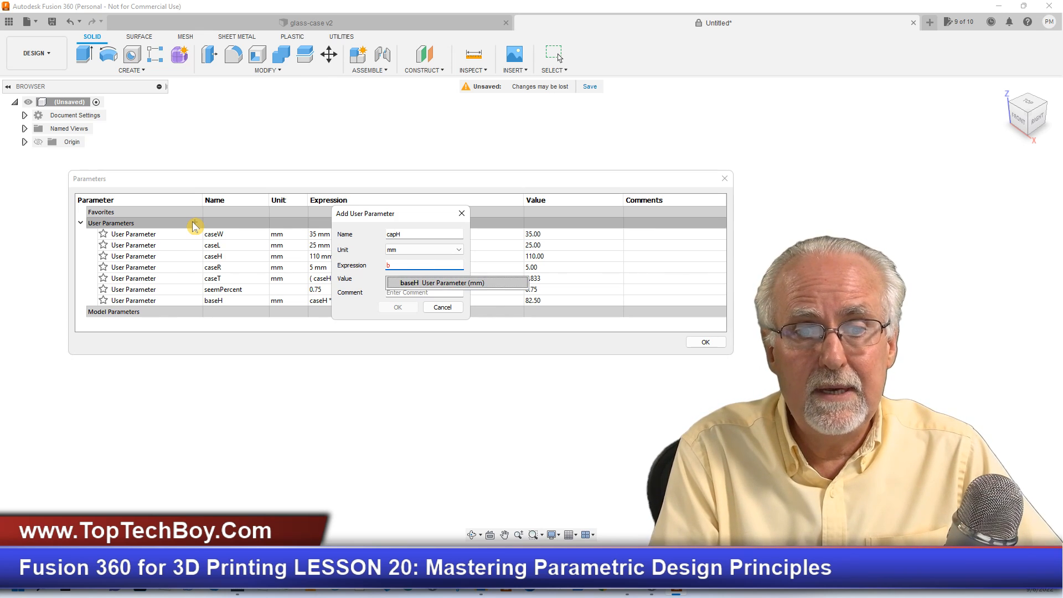
key("BackSpace")
key("BackSpace")
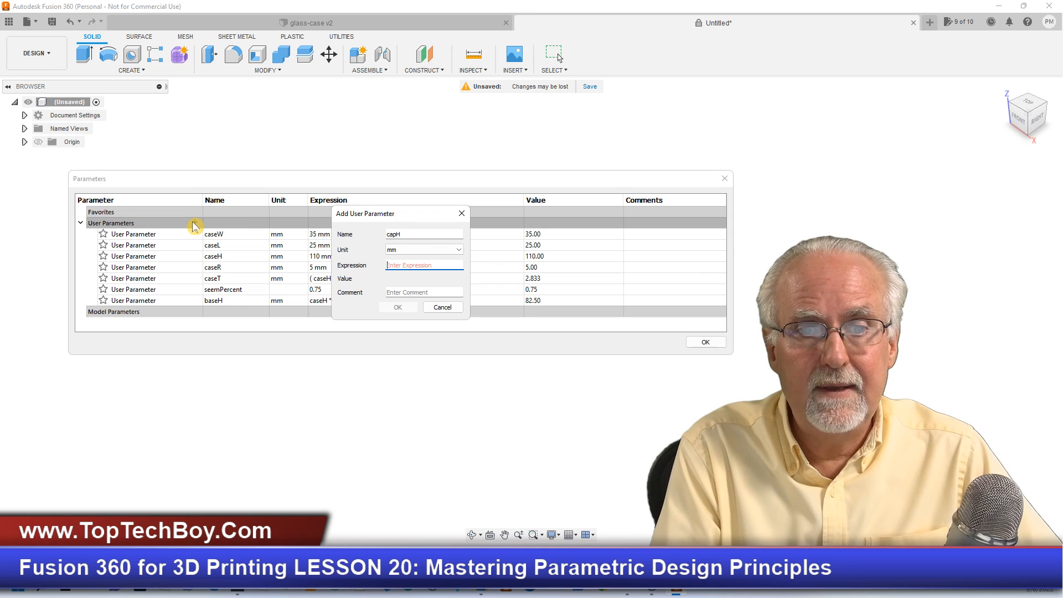
type("case")
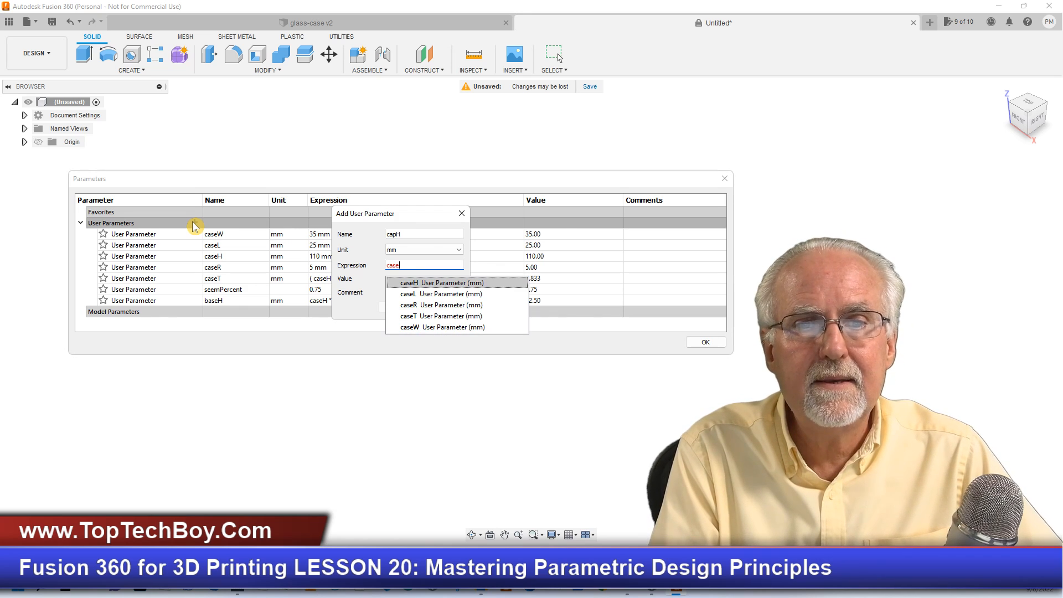
type("H*")
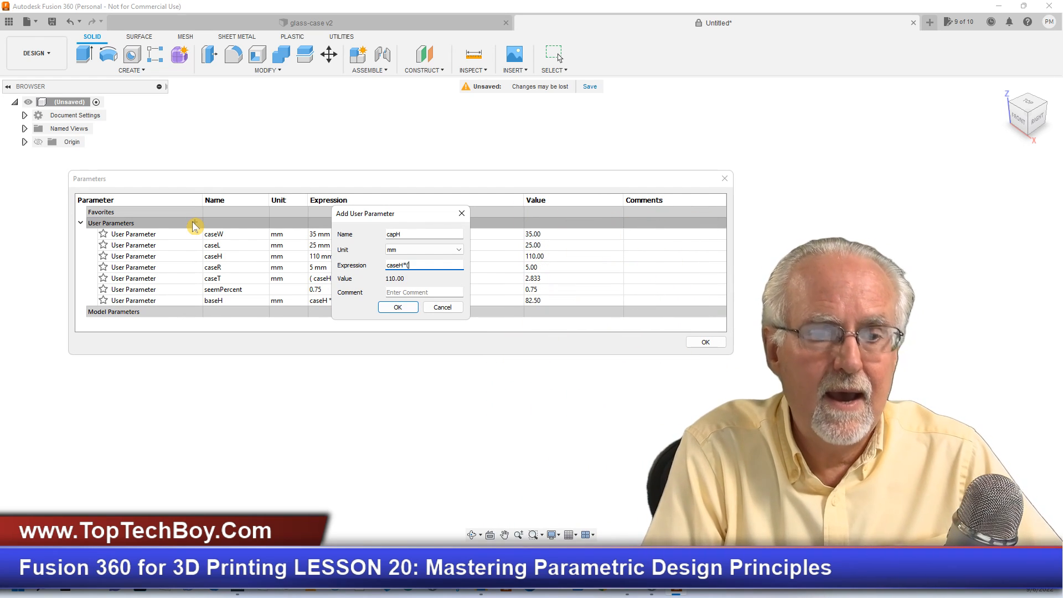
type("(1-")
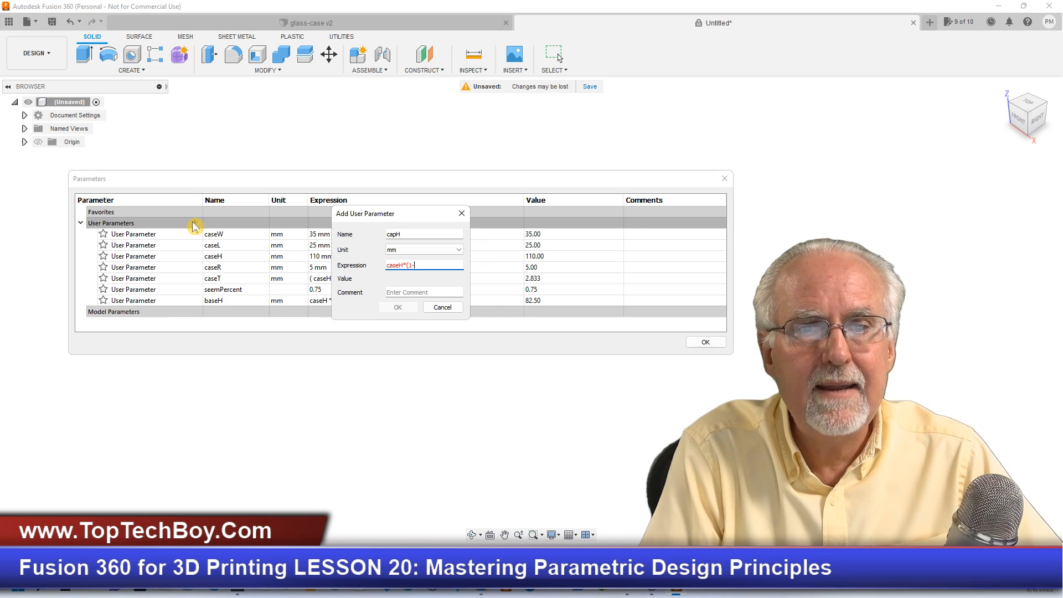
type("seem")
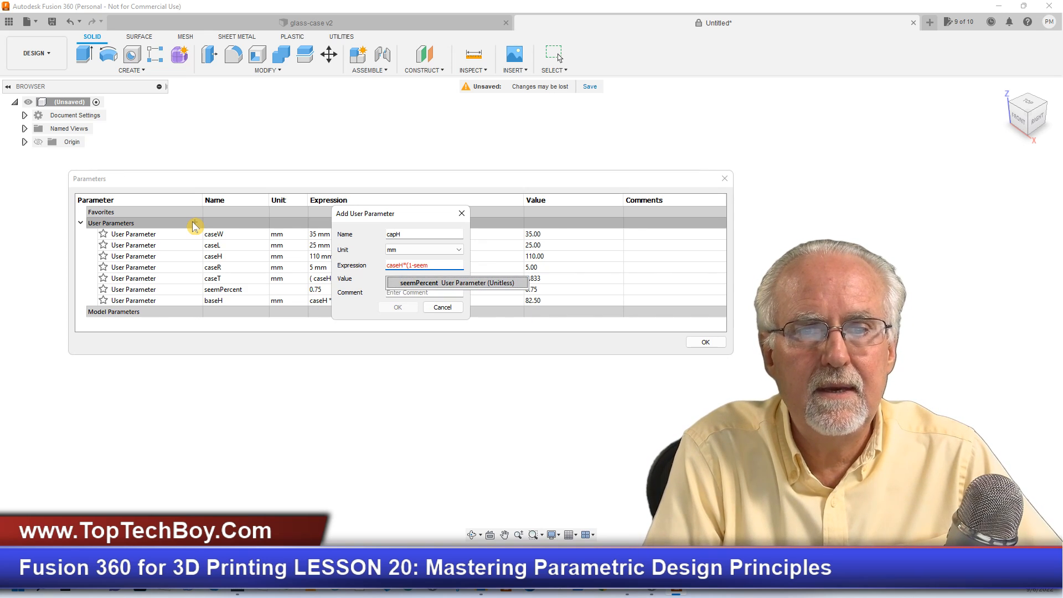
key("Return")
type(")")
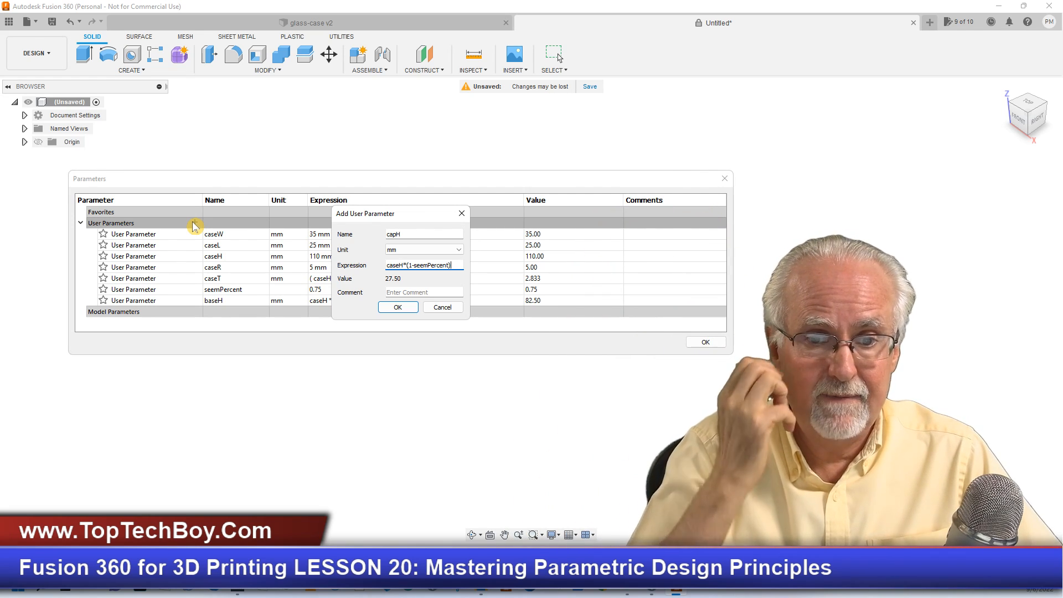
left_click(394, 306)
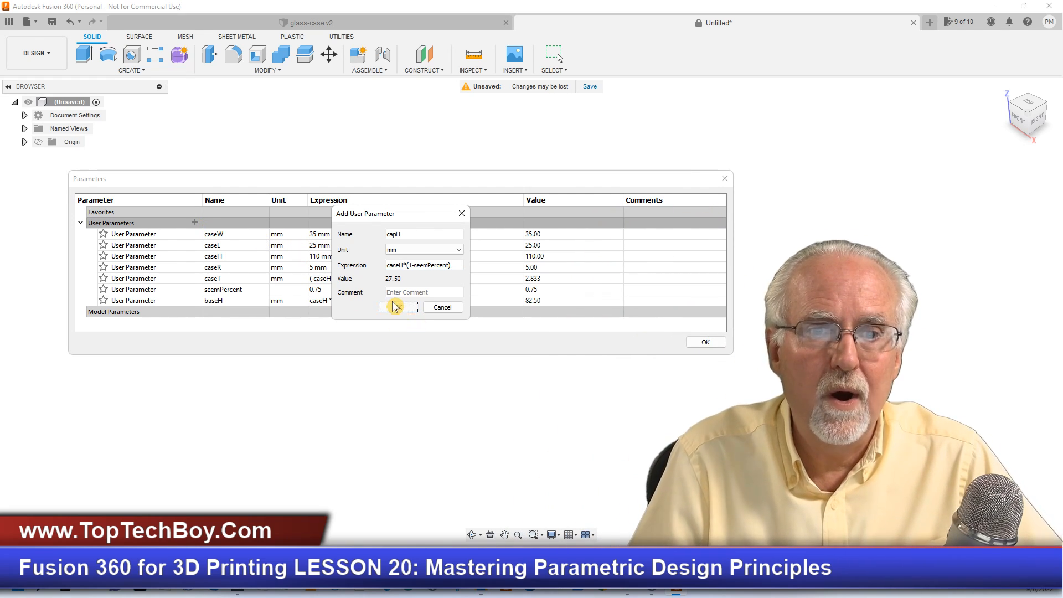
- Look at the glass-case v2 model and its parameter list, and return to the untitled design
left_click(396, 26)
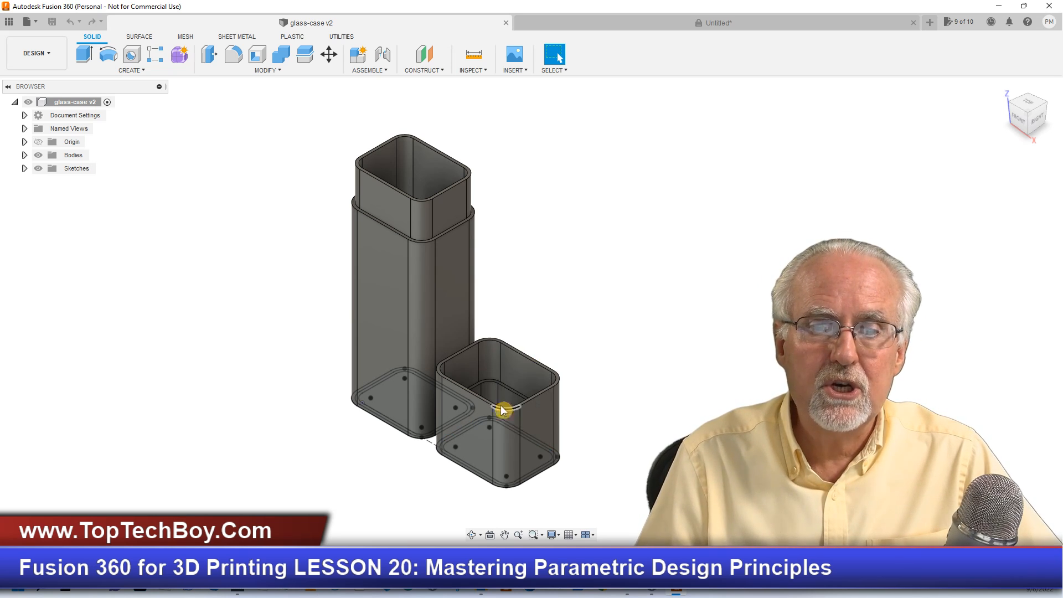
left_click(282, 71)
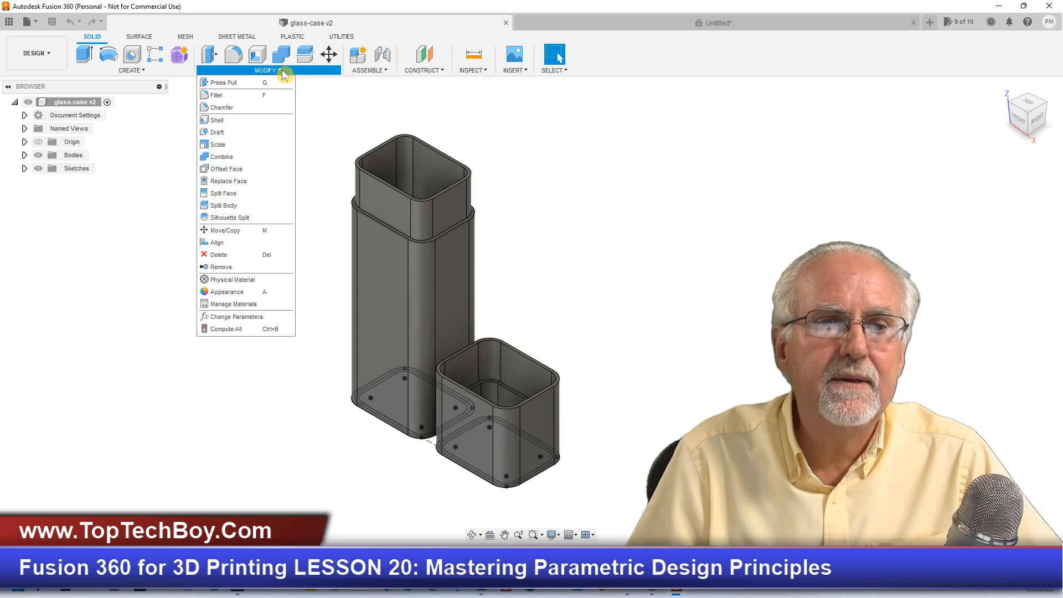
left_click(272, 317)
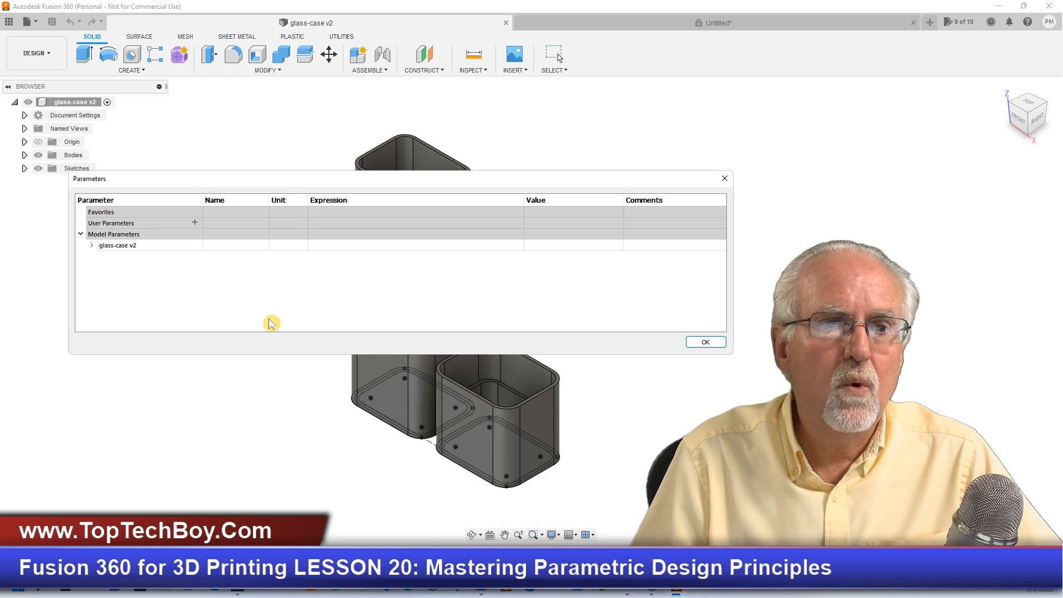
left_click(728, 182)
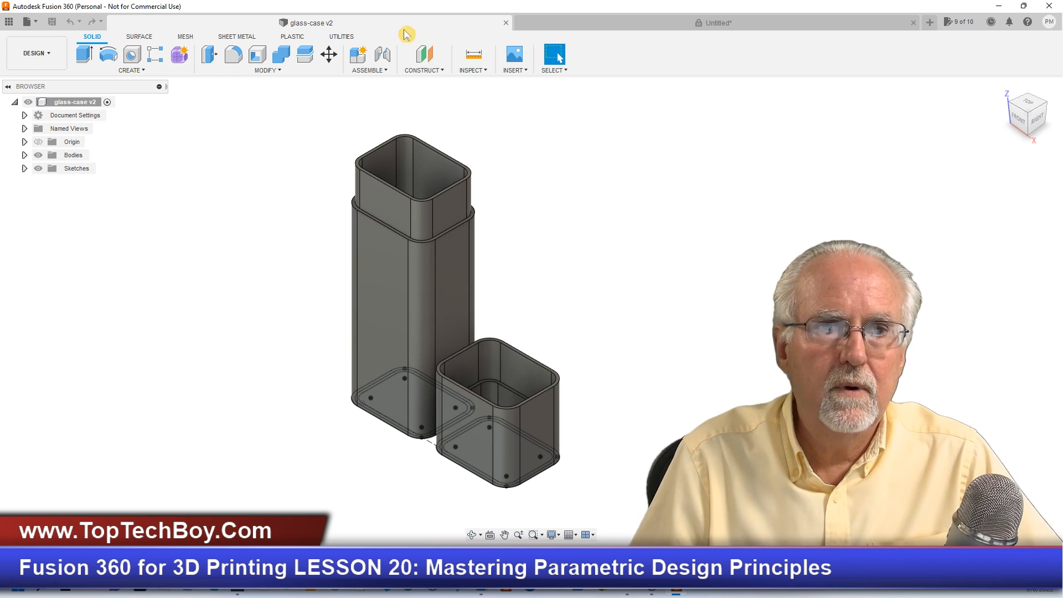
left_click(575, 21)
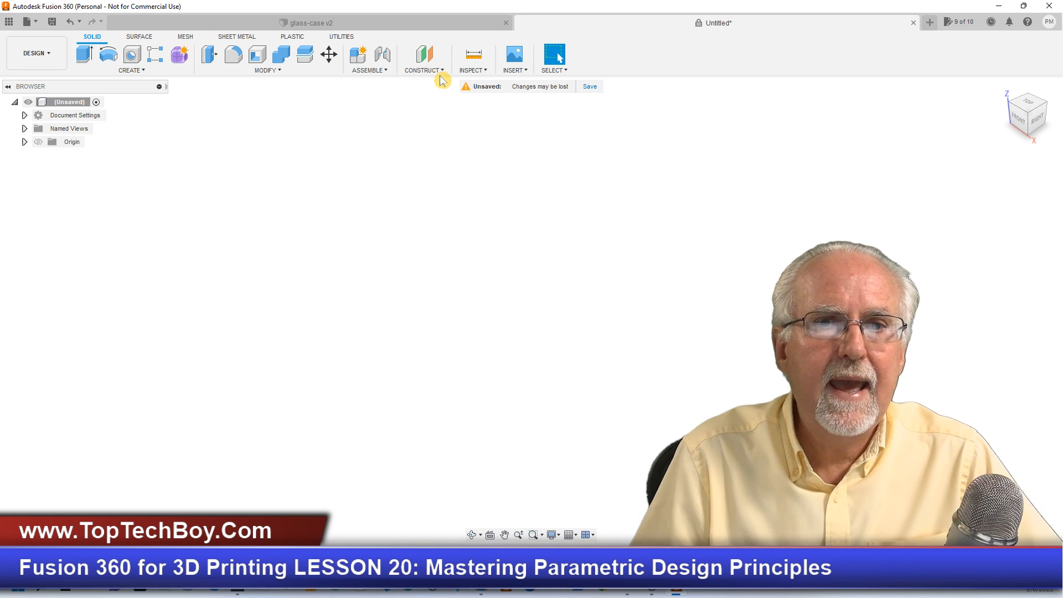
- Add a user parameter named overlapPercent with No Units and the expression .5
left_click(274, 71)
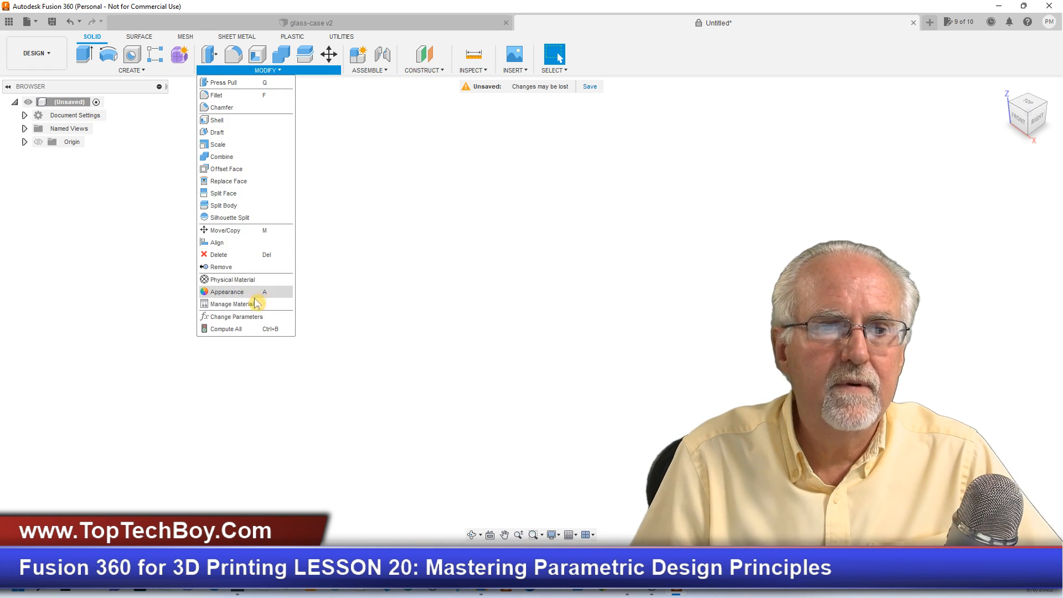
left_click(259, 321)
scroll(288, 310, "down", 1)
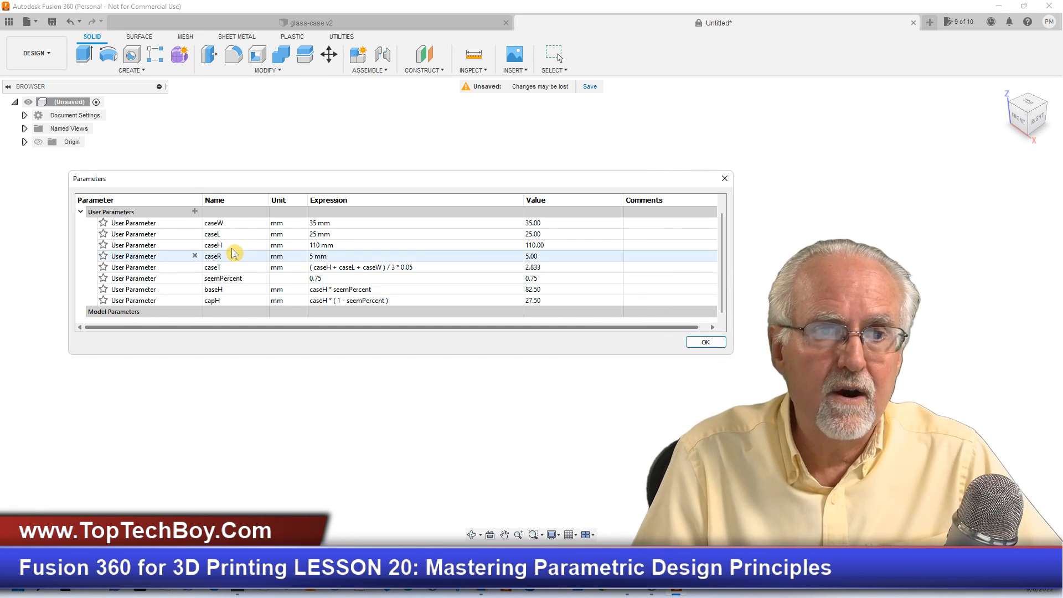
left_click(195, 212)
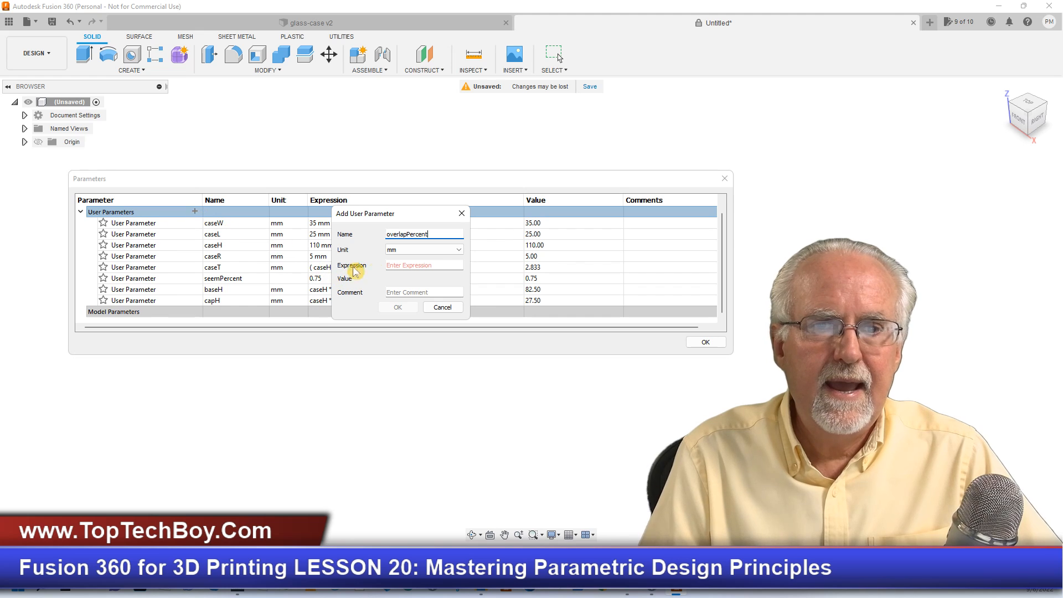
type("50")
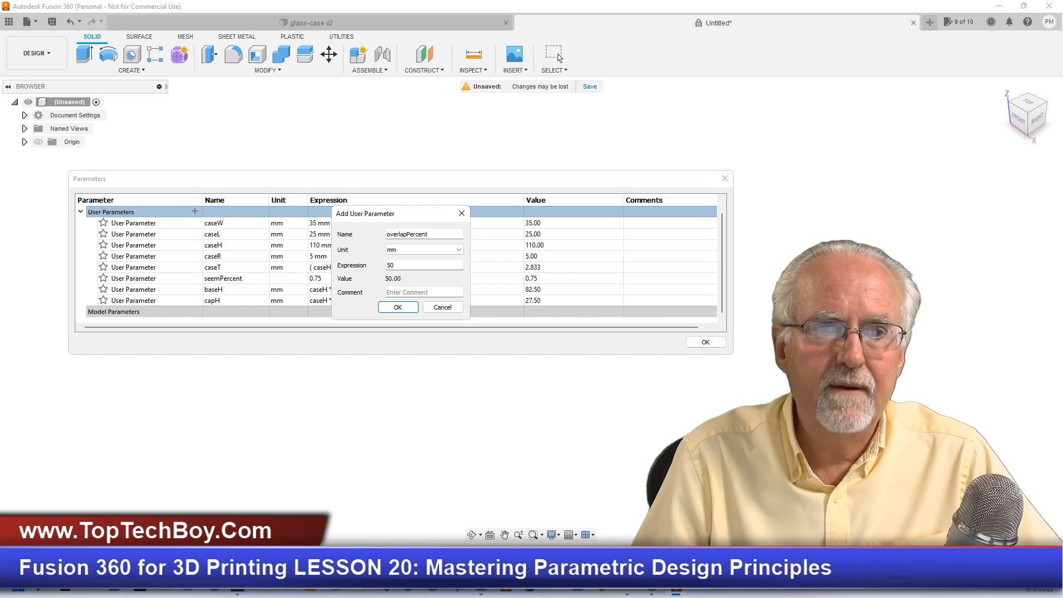
left_click(362, 261)
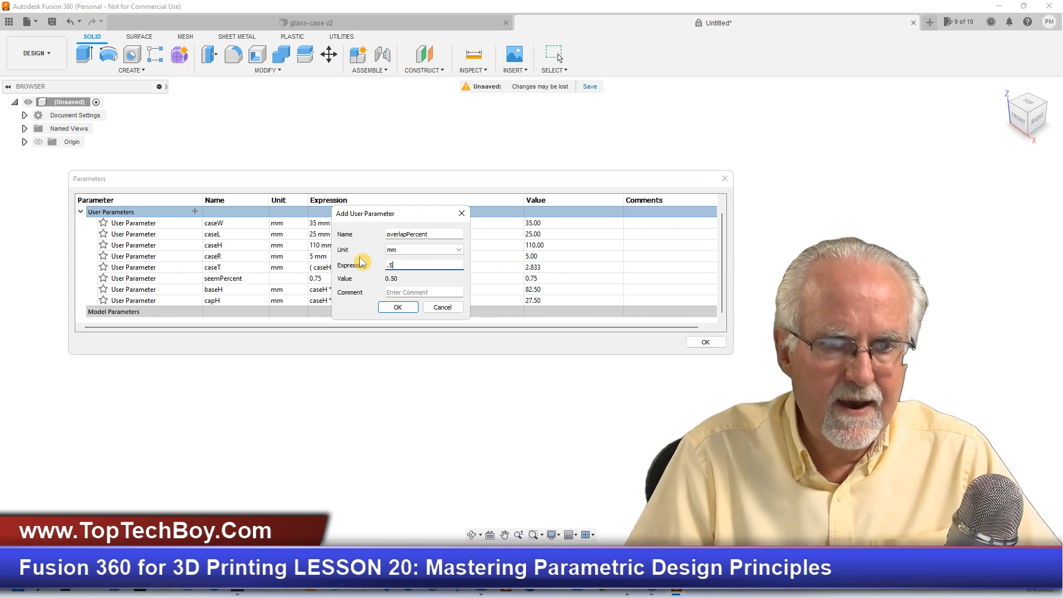
type(".5")
left_click(424, 250)
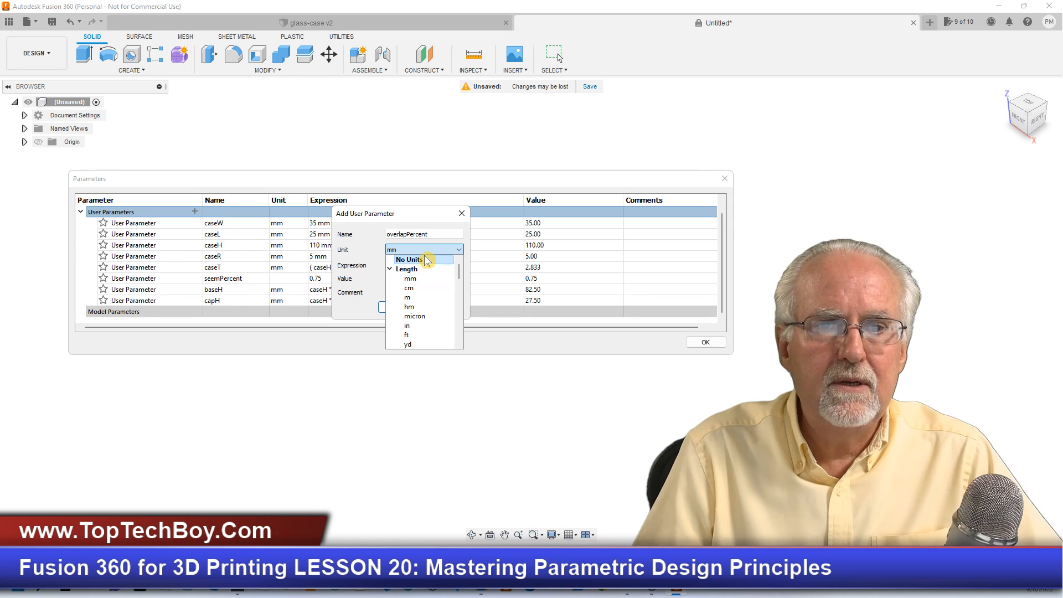
left_click(425, 260)
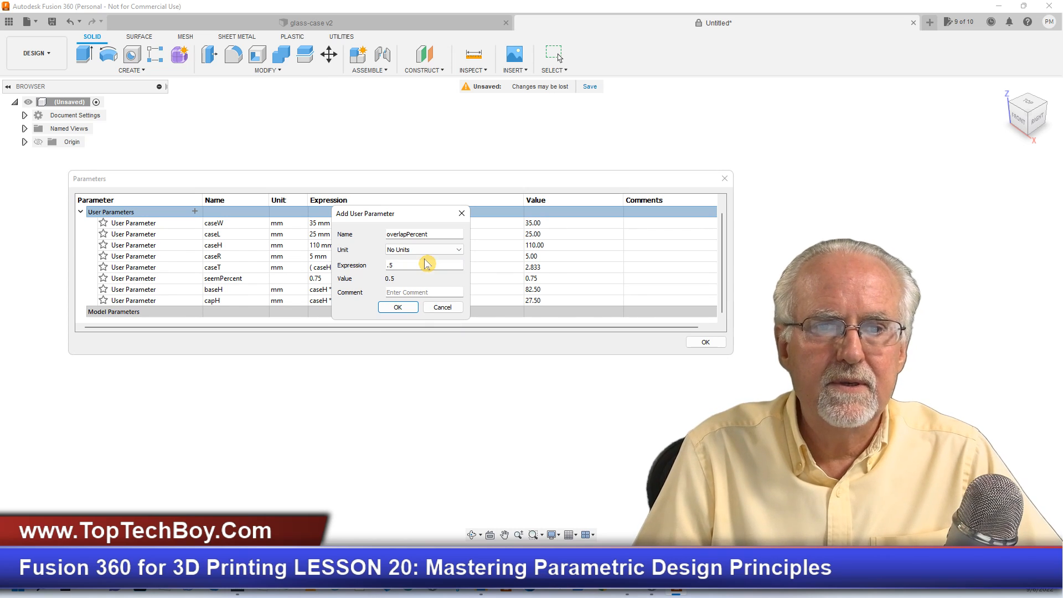
left_click(398, 308)
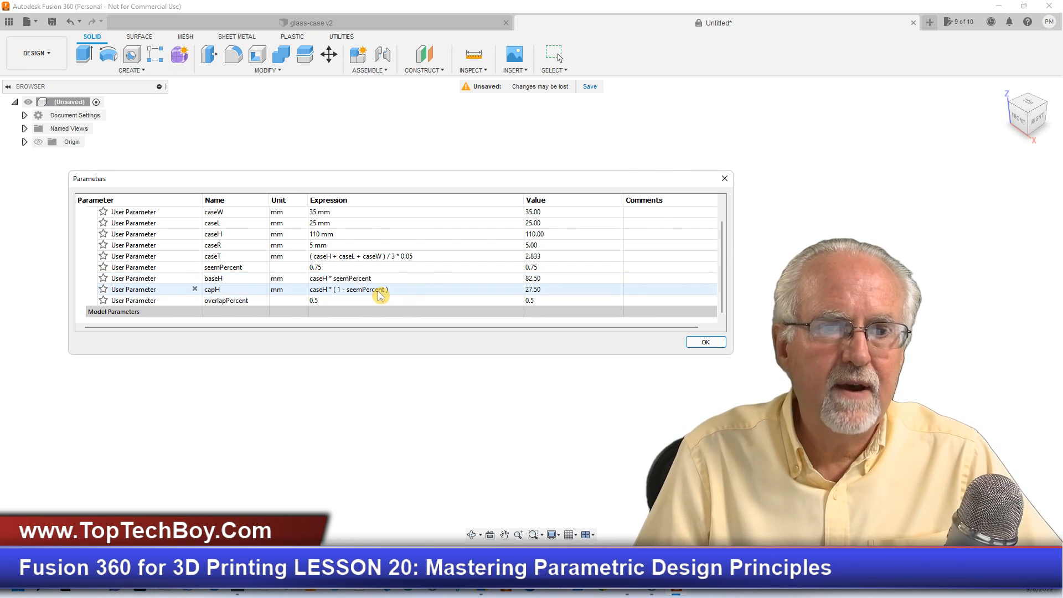
left_click(228, 313)
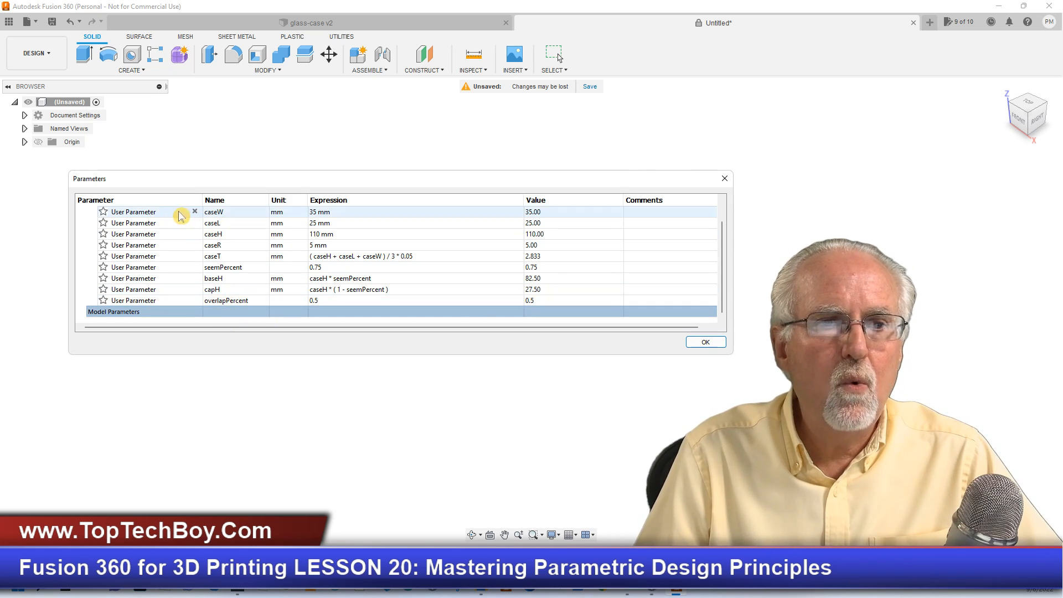
- Check the glass-case v2 model, and add a user parameter named overlapH in mm with the expression capH*overlapPercent to the untitled design
left_click(405, 23)
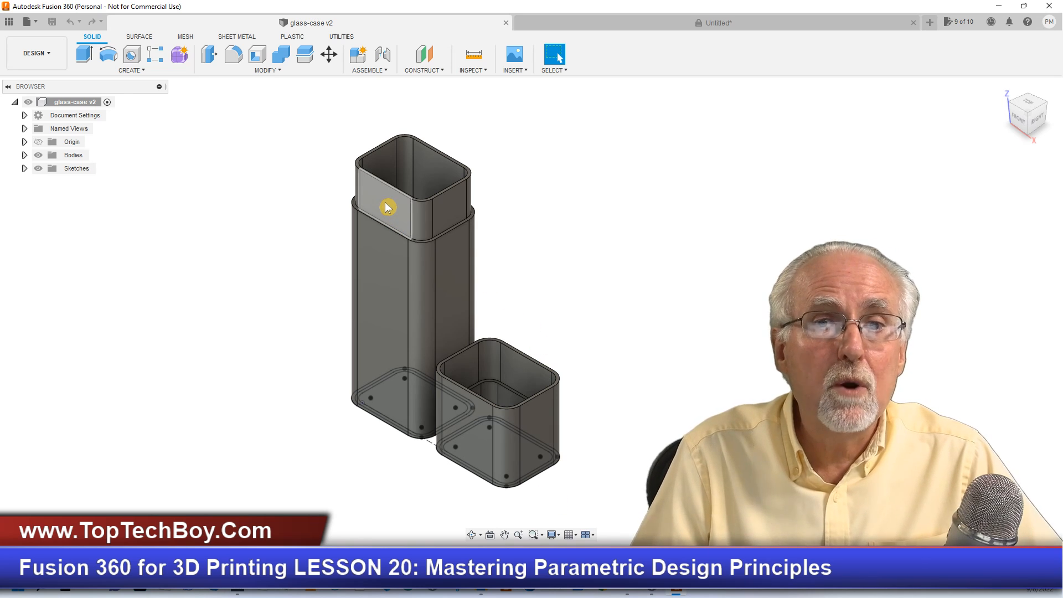
left_click(569, 25)
left_click(279, 71)
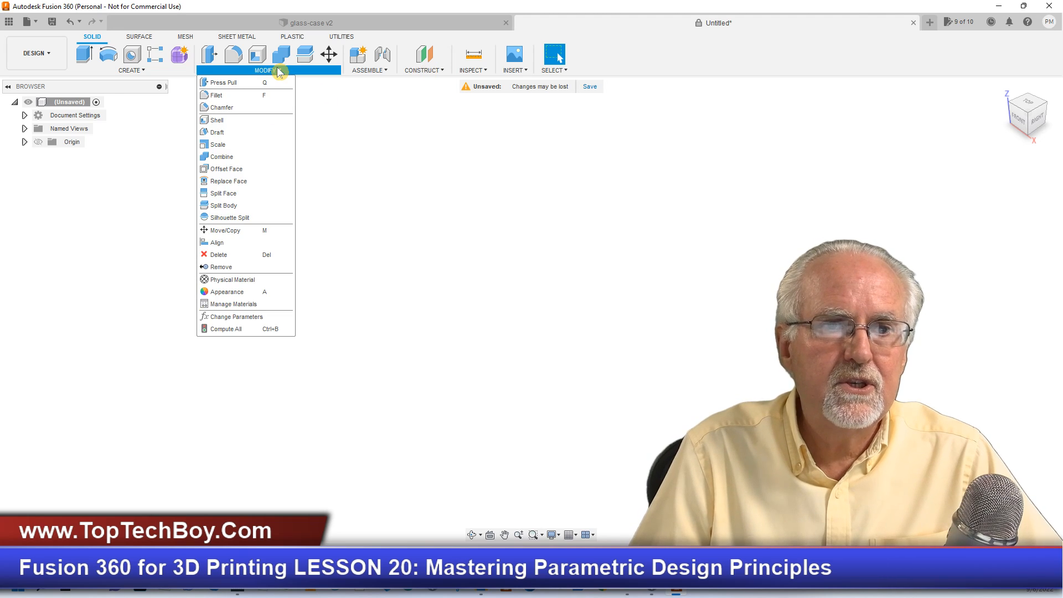
left_click(239, 318)
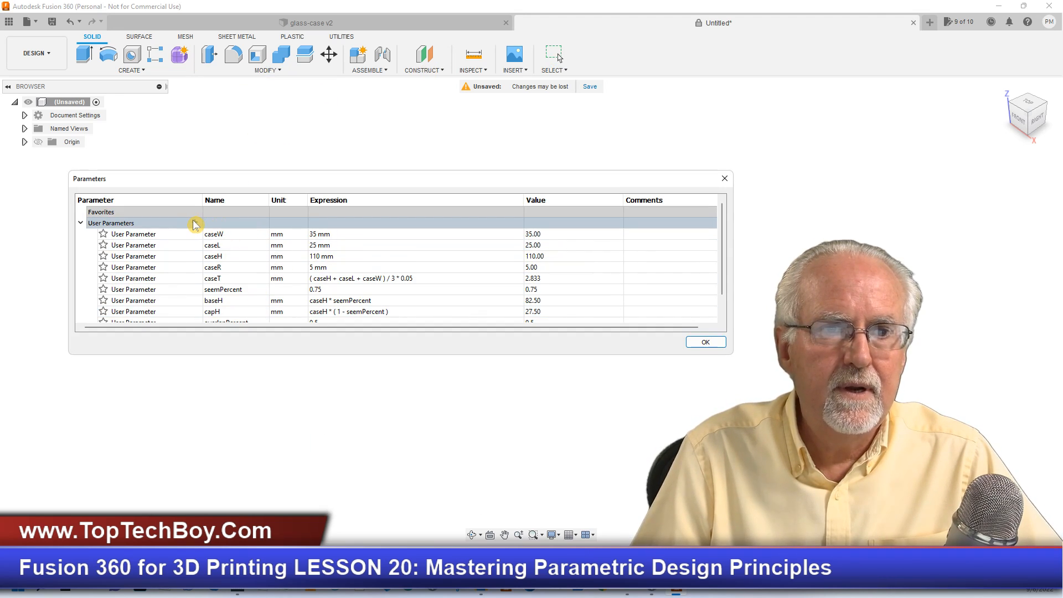
left_click(195, 222)
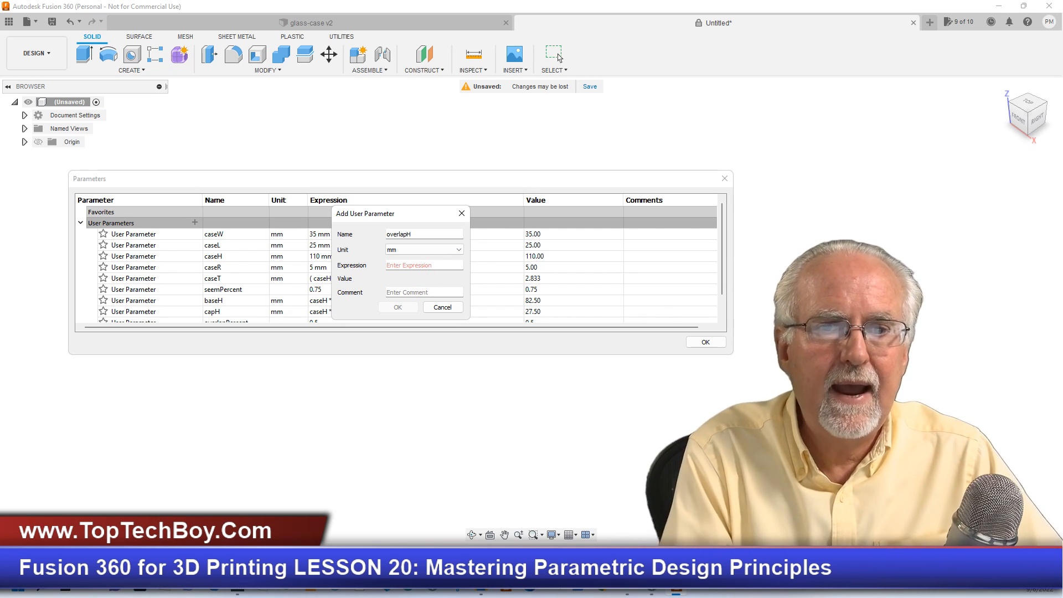
type("cap")
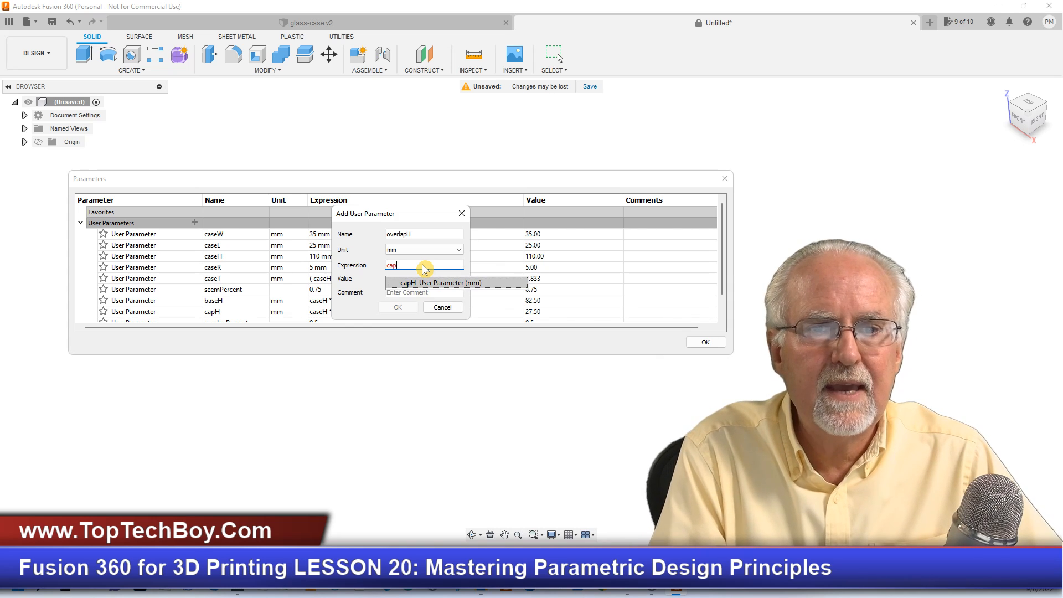
type("H")
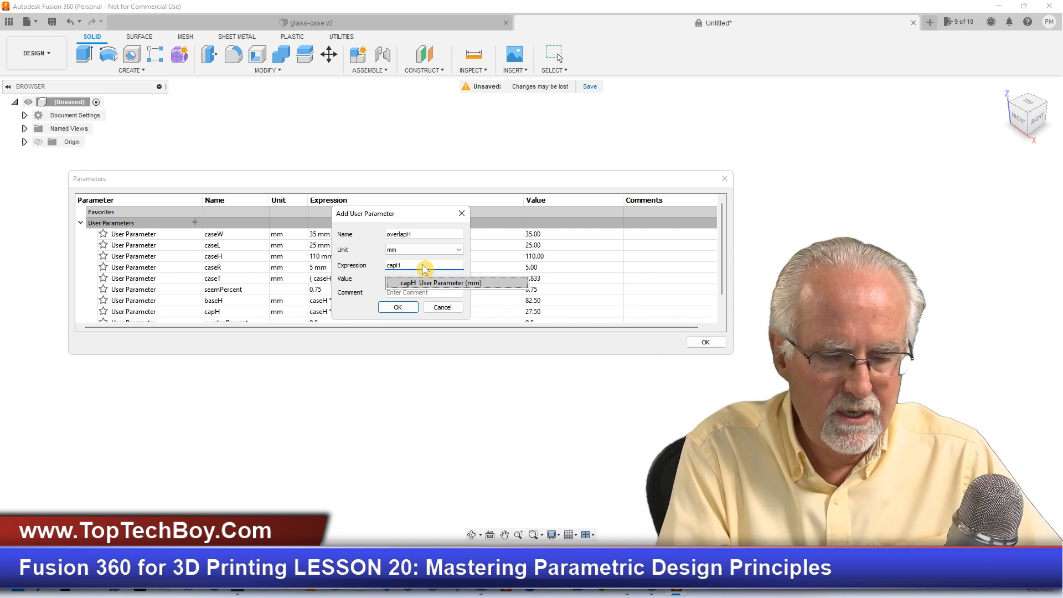
type("*")
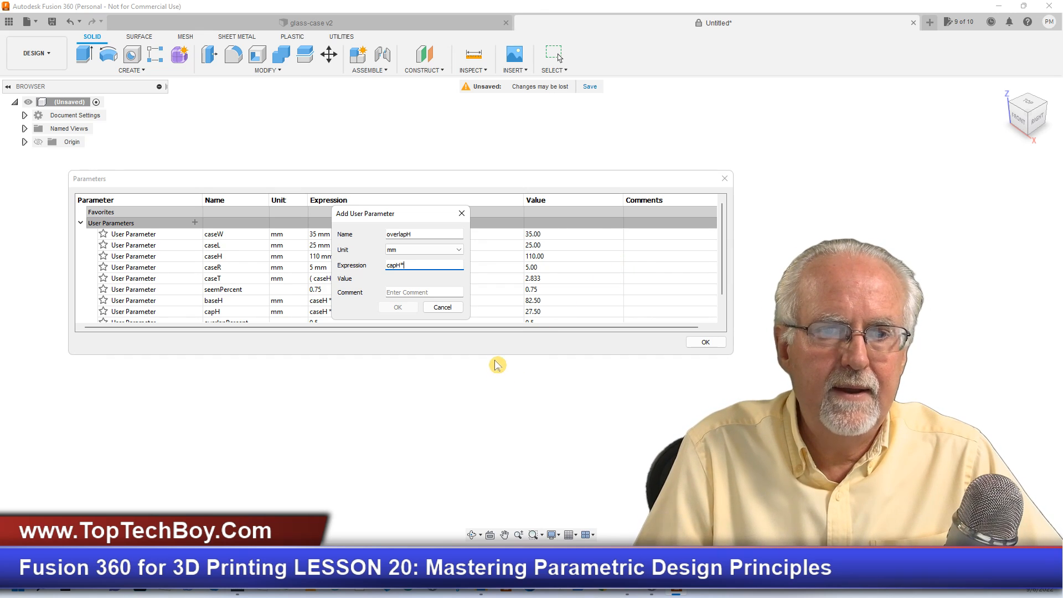
type("ove")
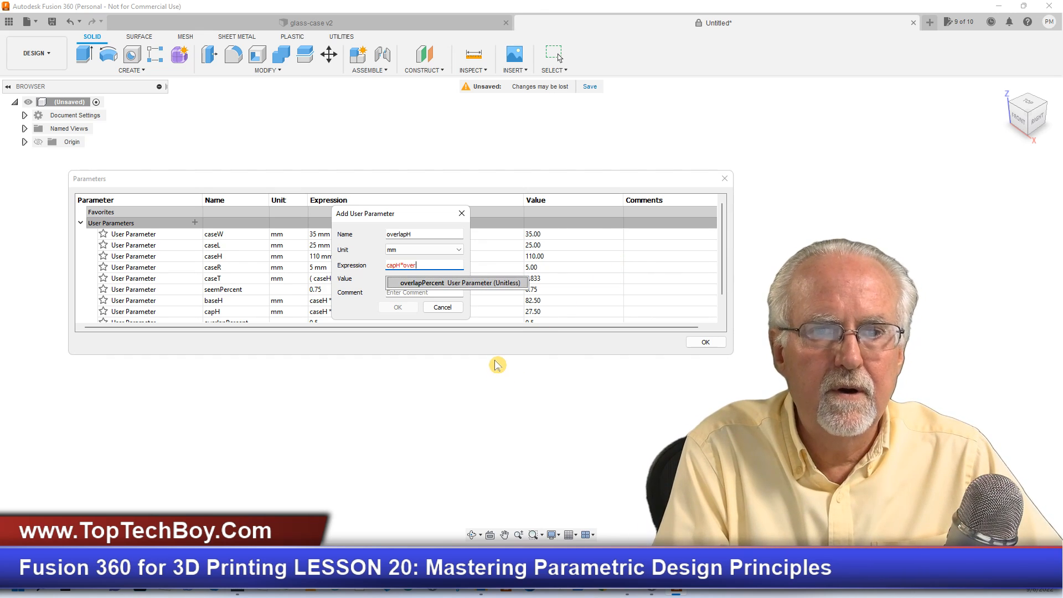
type("r")
key("Return")
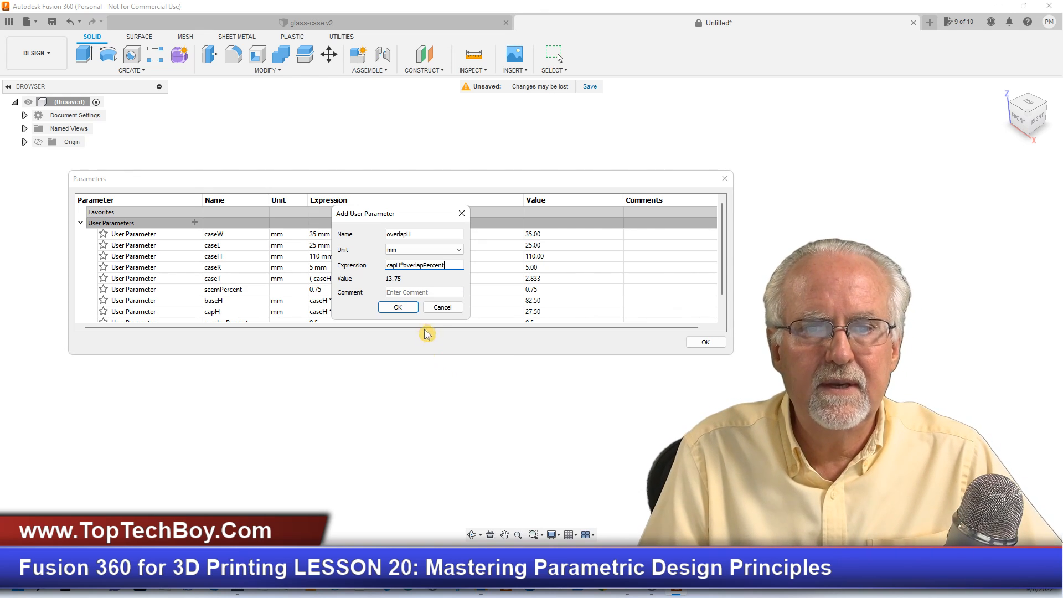
left_click(398, 308)
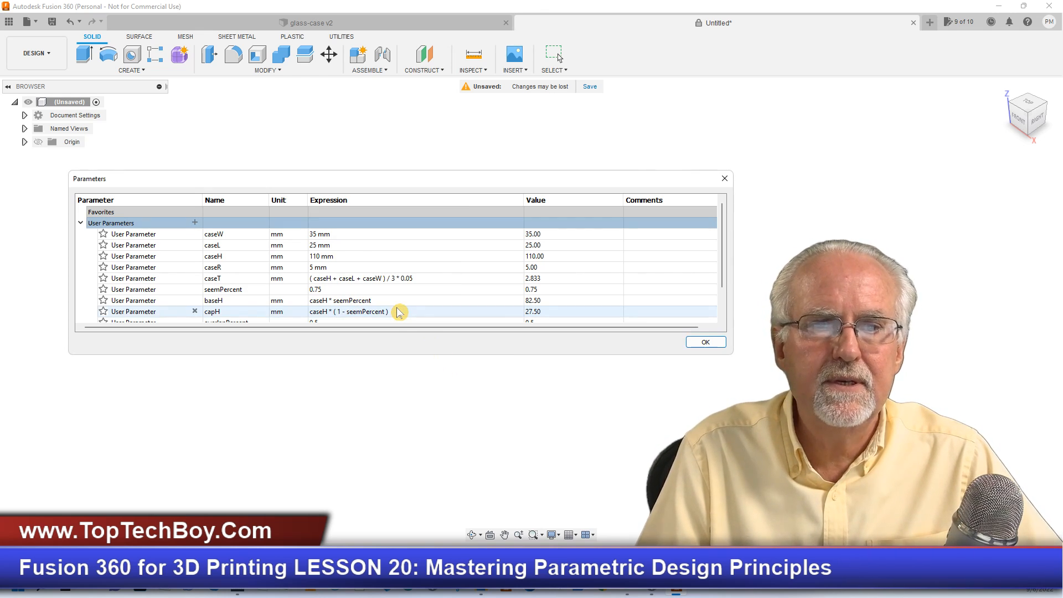
- Look at the glass-case v2 model, and review the untitled design's full parameter list in an enlarged Parameters dialog
left_click(287, 23)
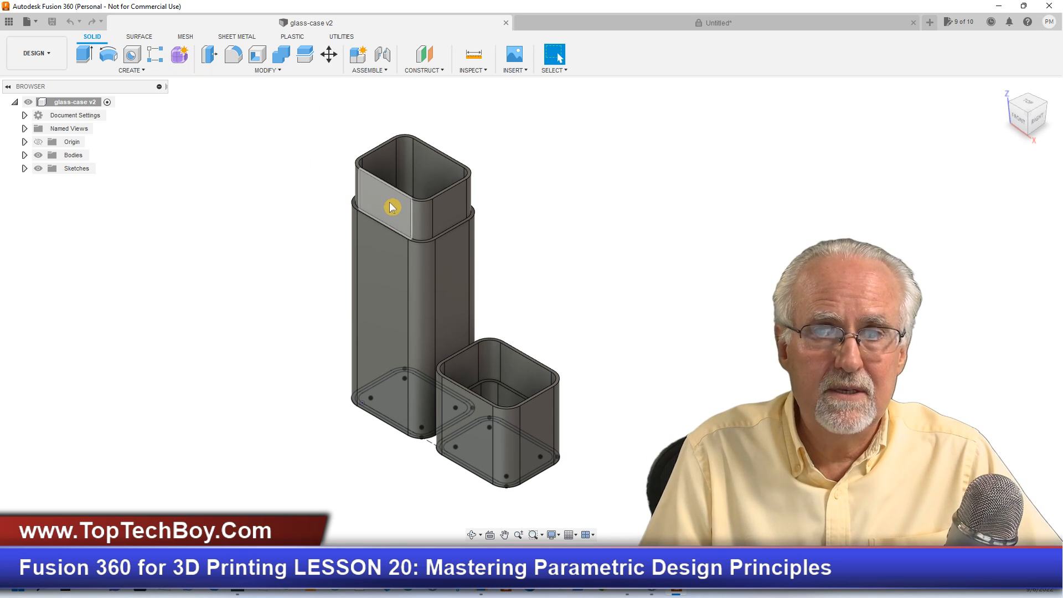
left_click(640, 25)
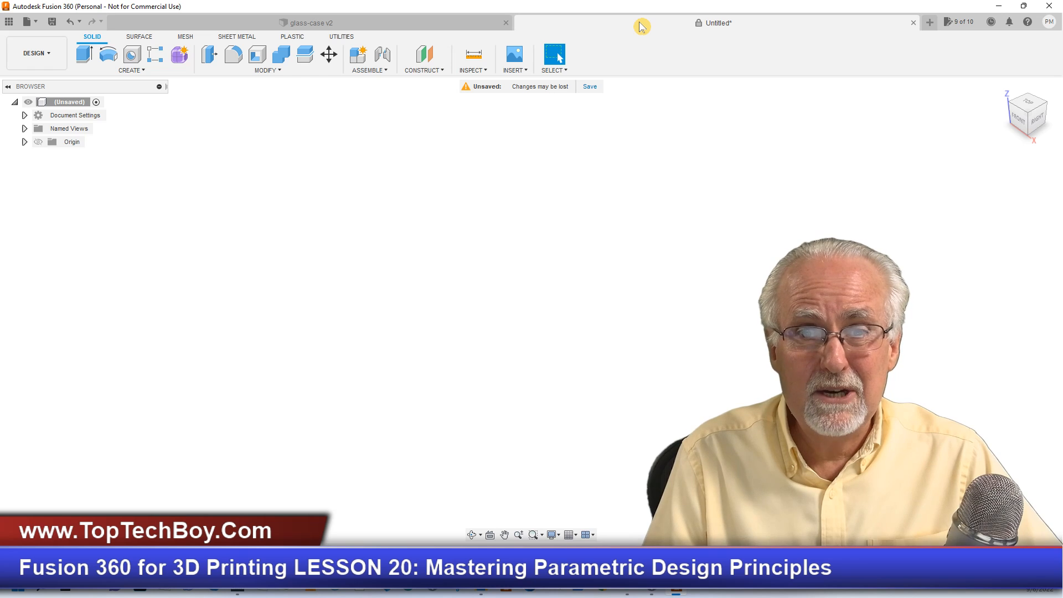
left_click(272, 71)
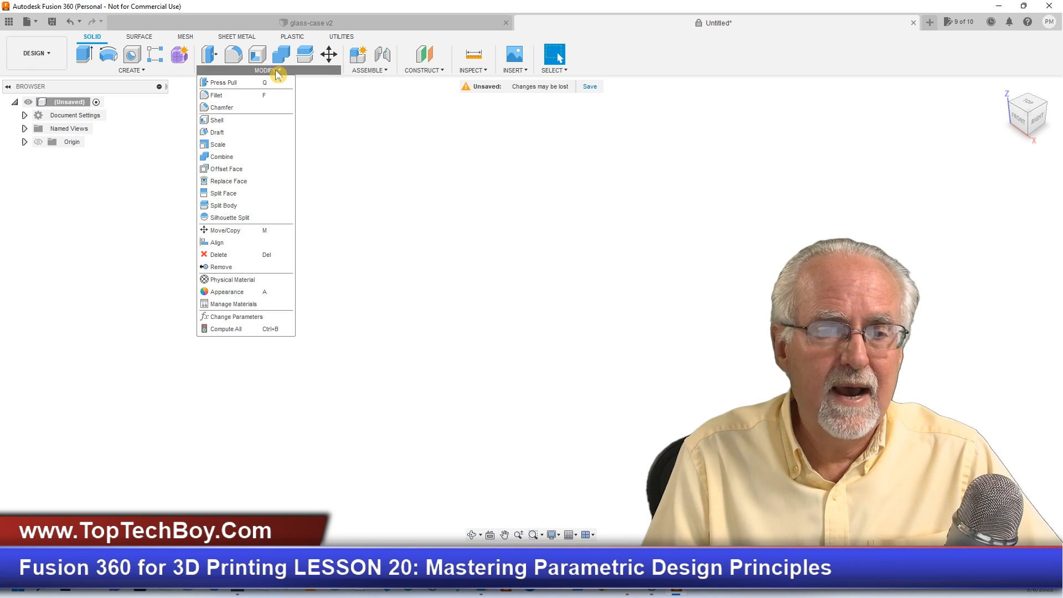
left_click(260, 318)
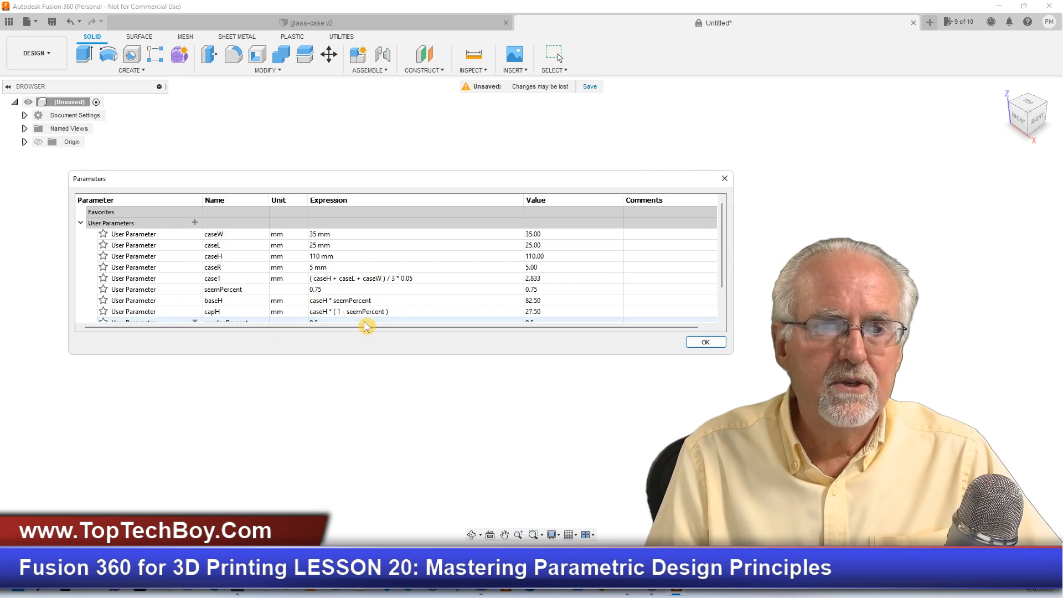
left_click_drag(364, 356, 364, 487)
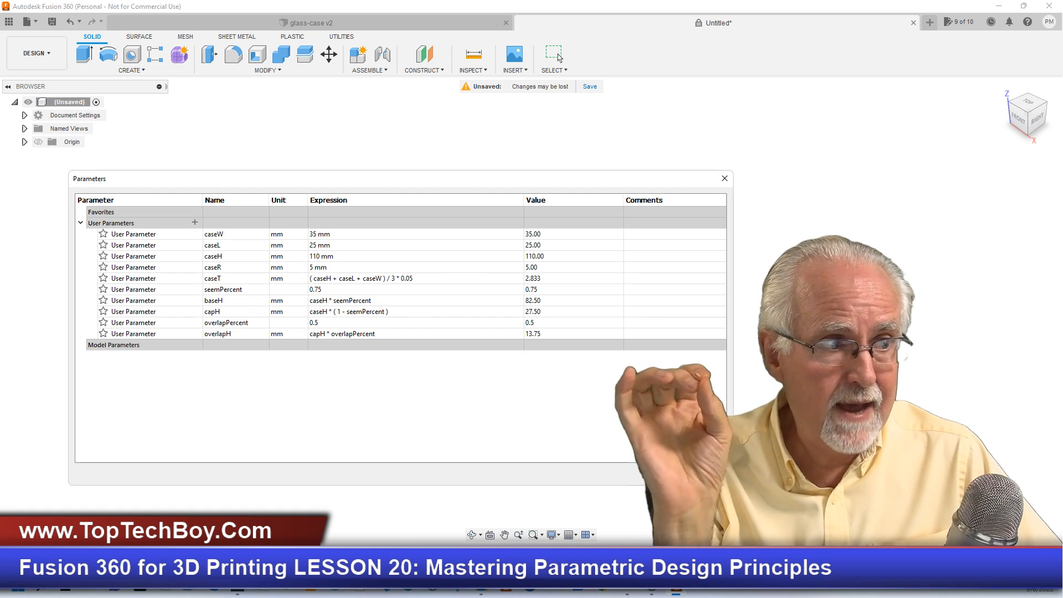
left_click(558, 56)
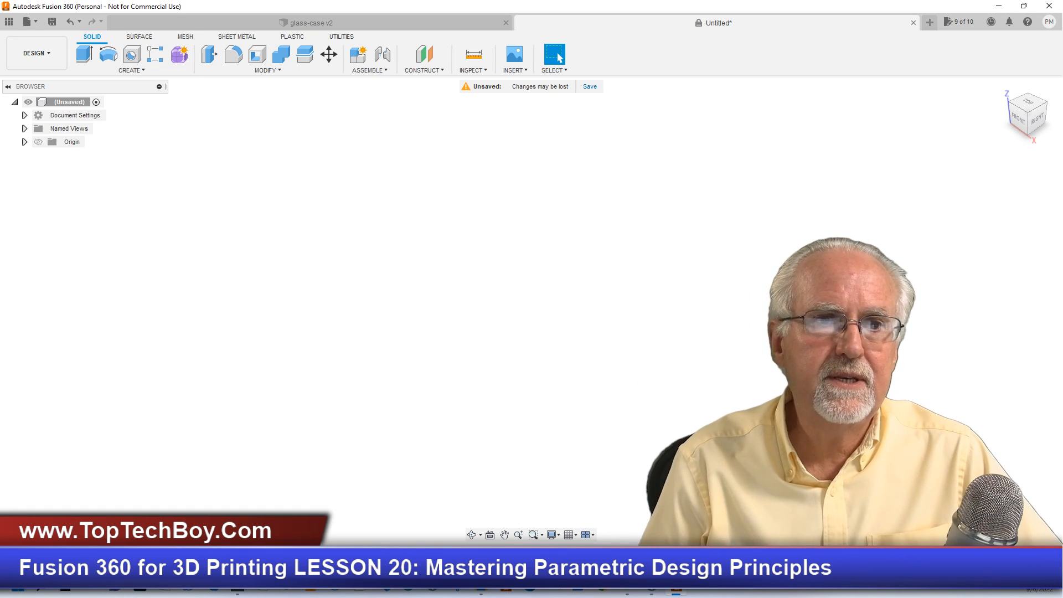
- Start a new sketch on the horizontal XY origin plane
left_click(143, 71)
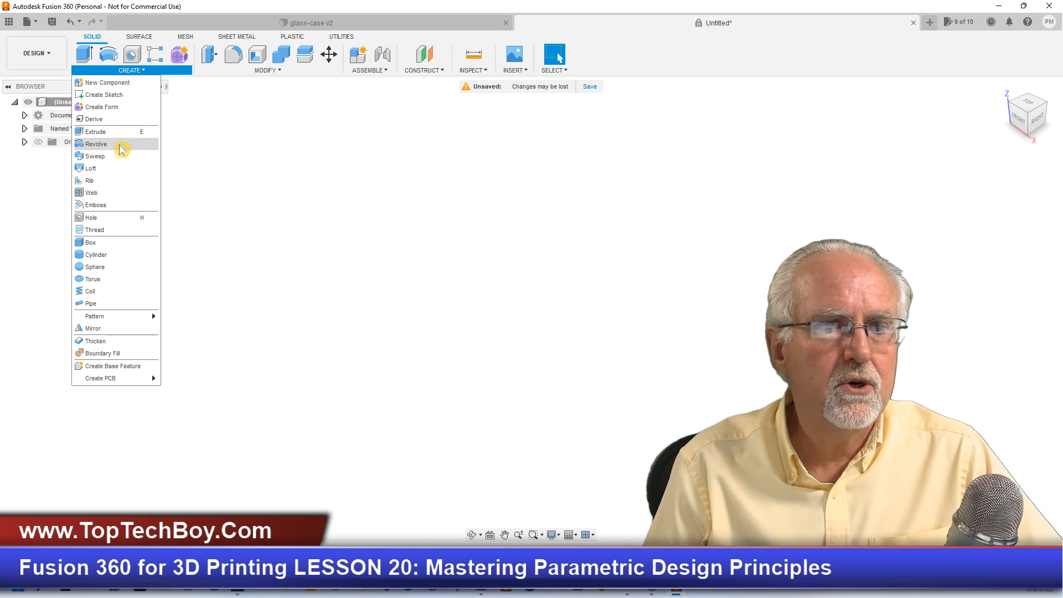
left_click(117, 95)
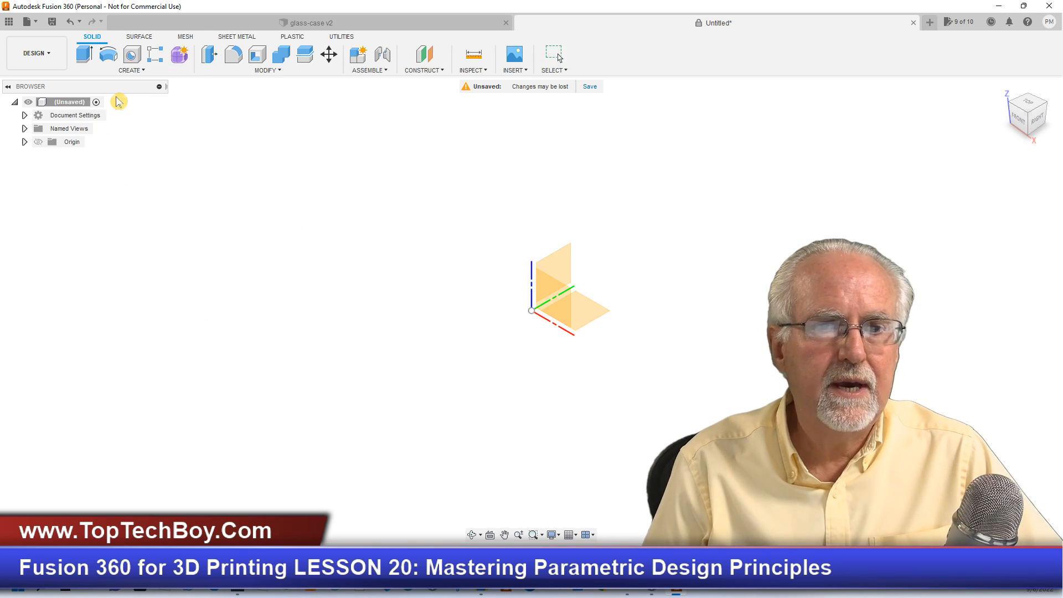
left_click(583, 311)
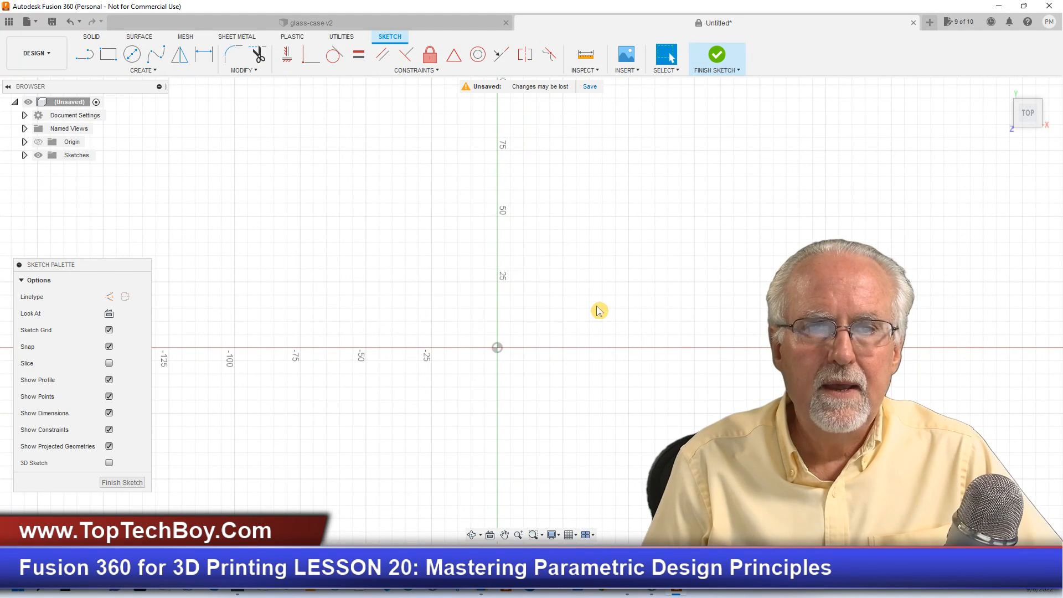
- Add a user parameter named offset in mm with the expression caseW*1.2, and close the parameter list
left_click(256, 73)
left_click(270, 181)
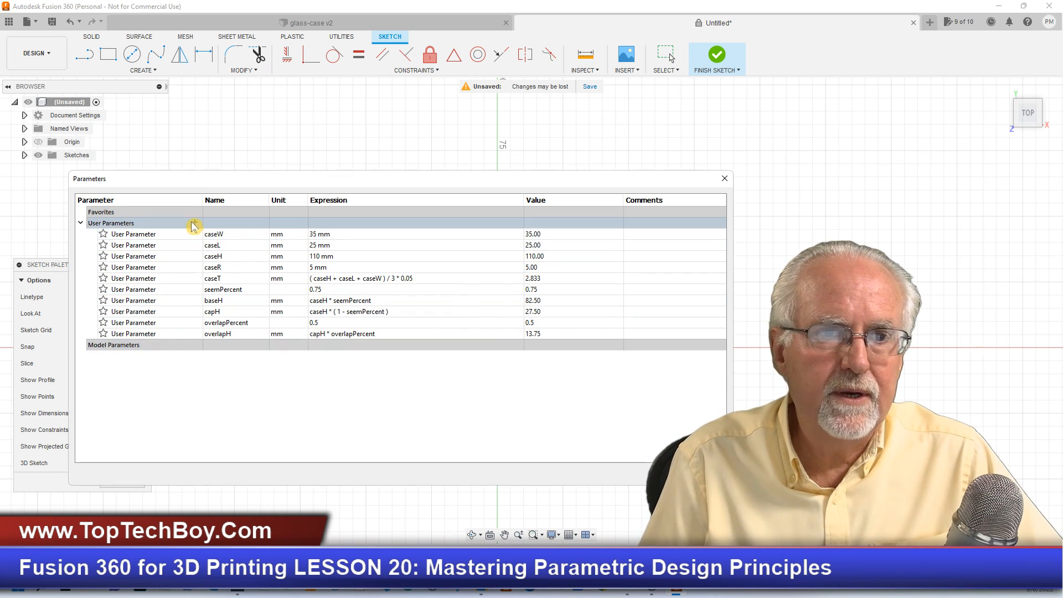
left_click(194, 224)
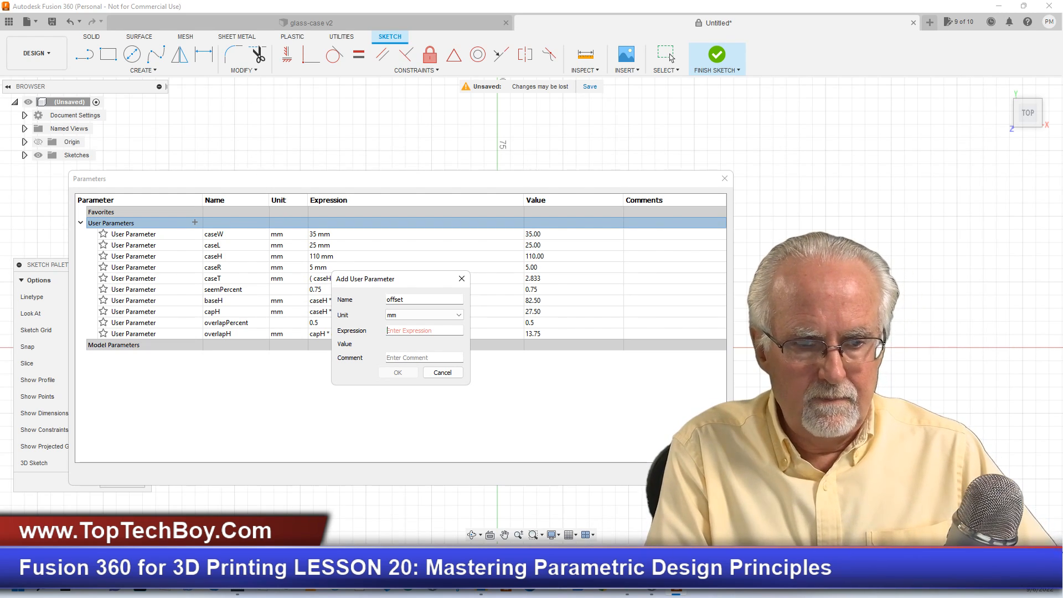
type("case")
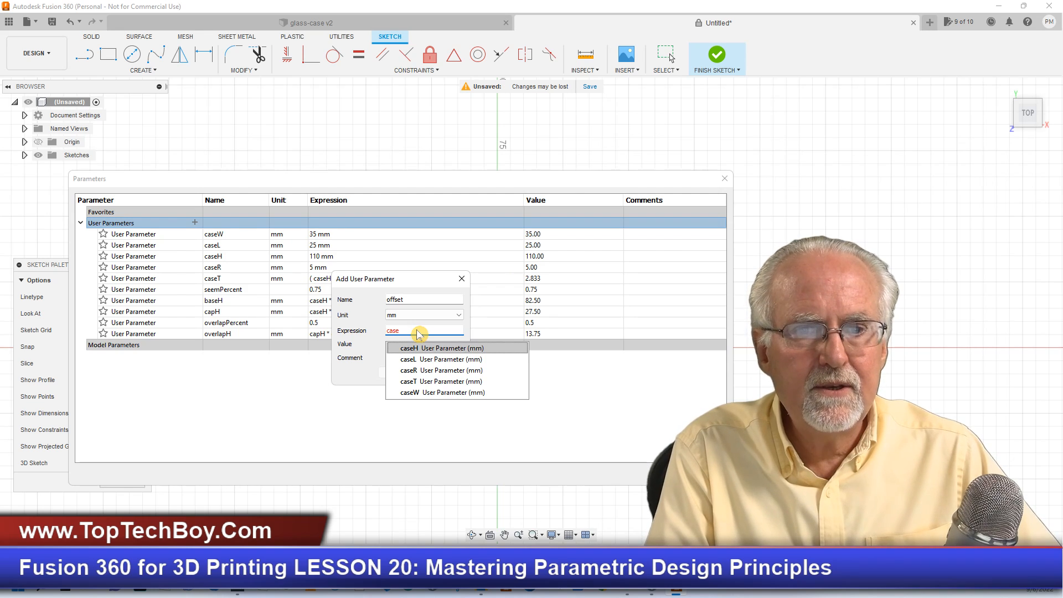
type("@")
key("BackSpace")
type("W")
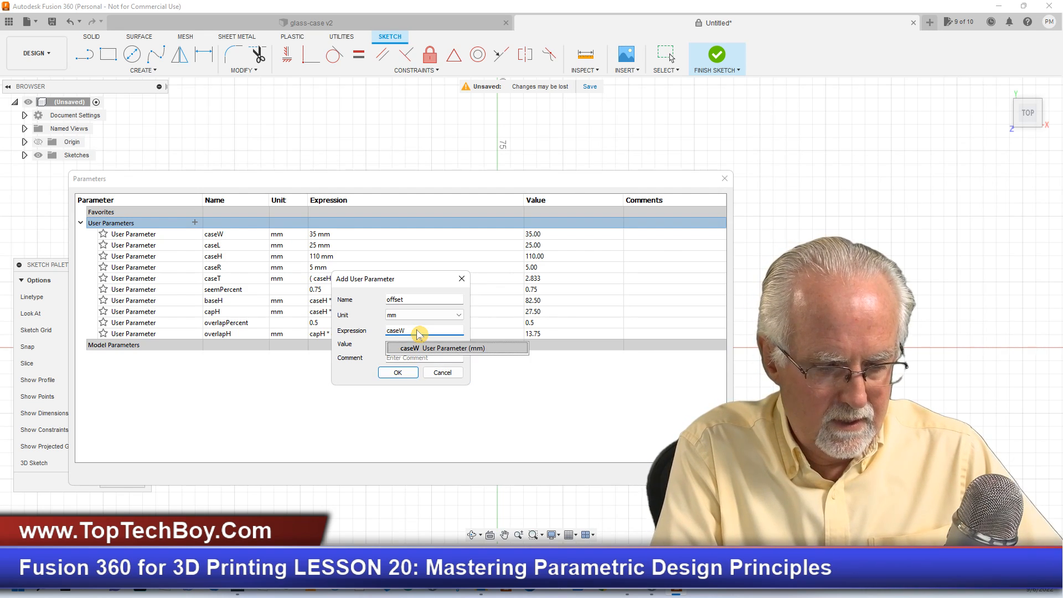
type("*1.2")
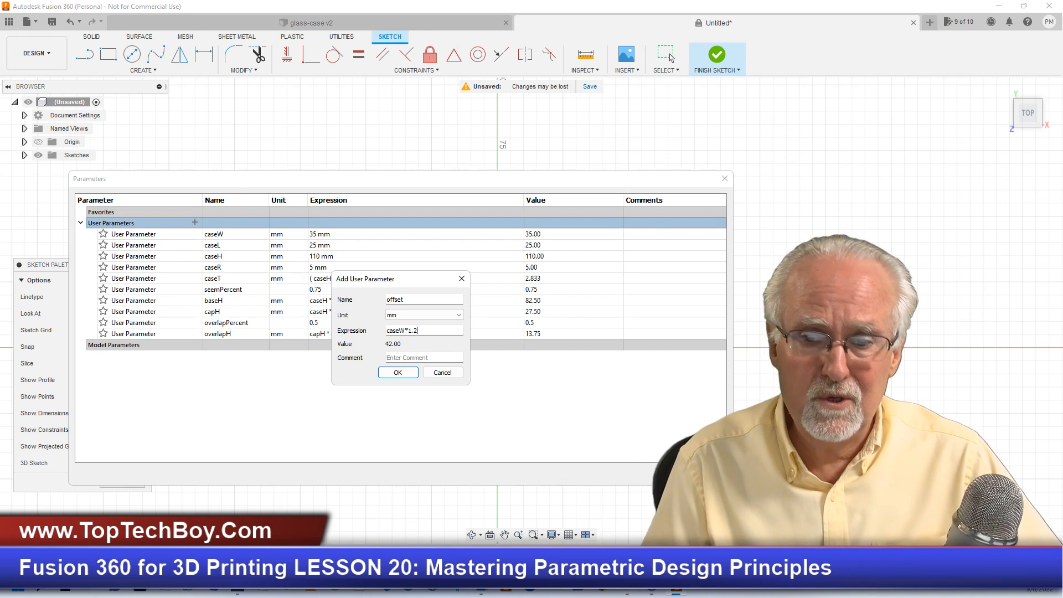
left_click(402, 373)
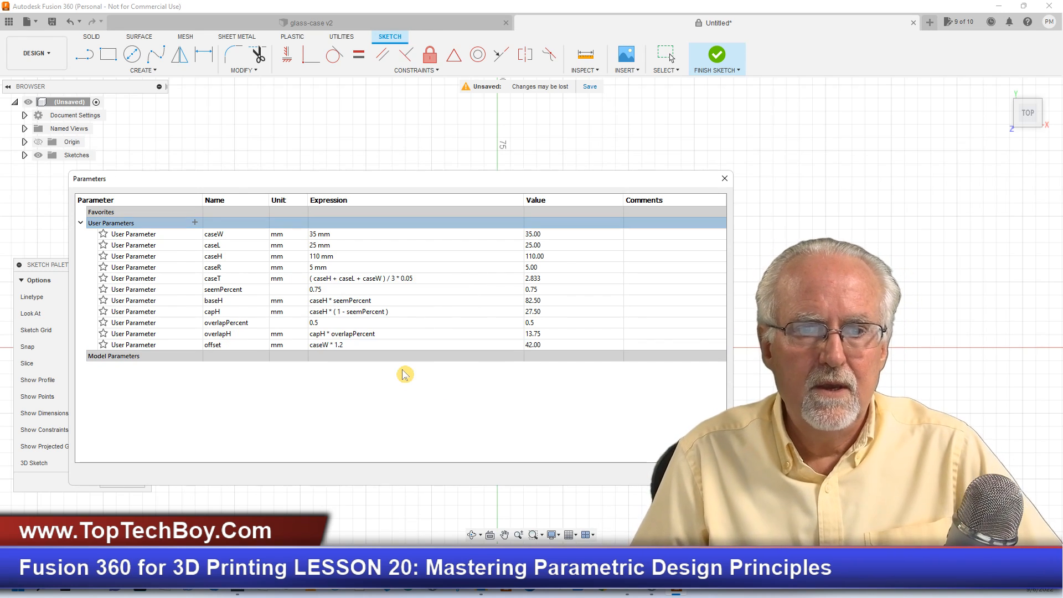
left_click(704, 474)
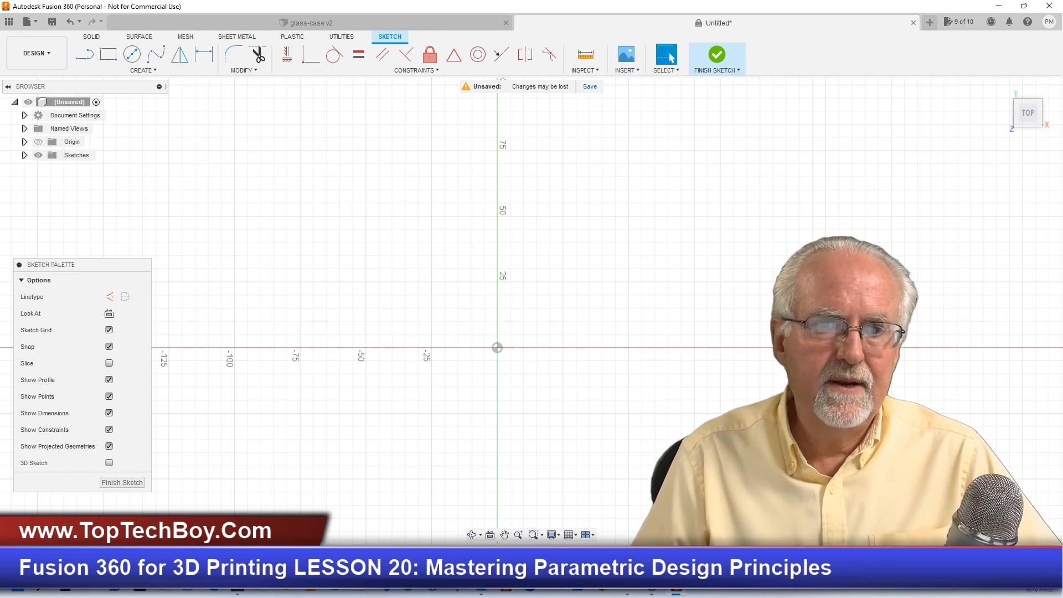
- Draw a center rectangle on the origin with its width set to caseW and its height set to caseL
left_click(105, 55)
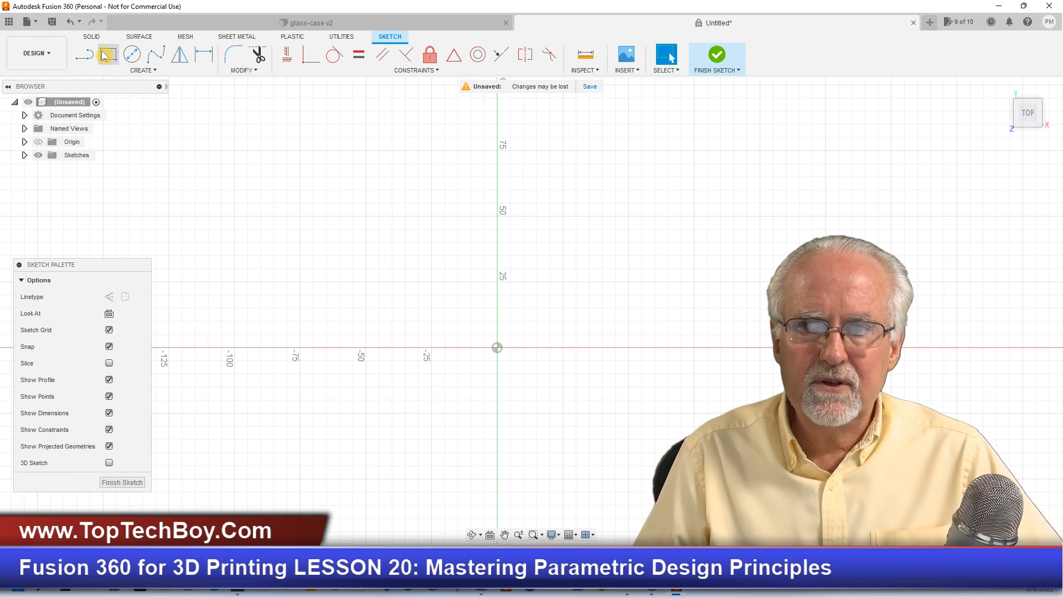
left_click_drag(82, 265, 127, 192)
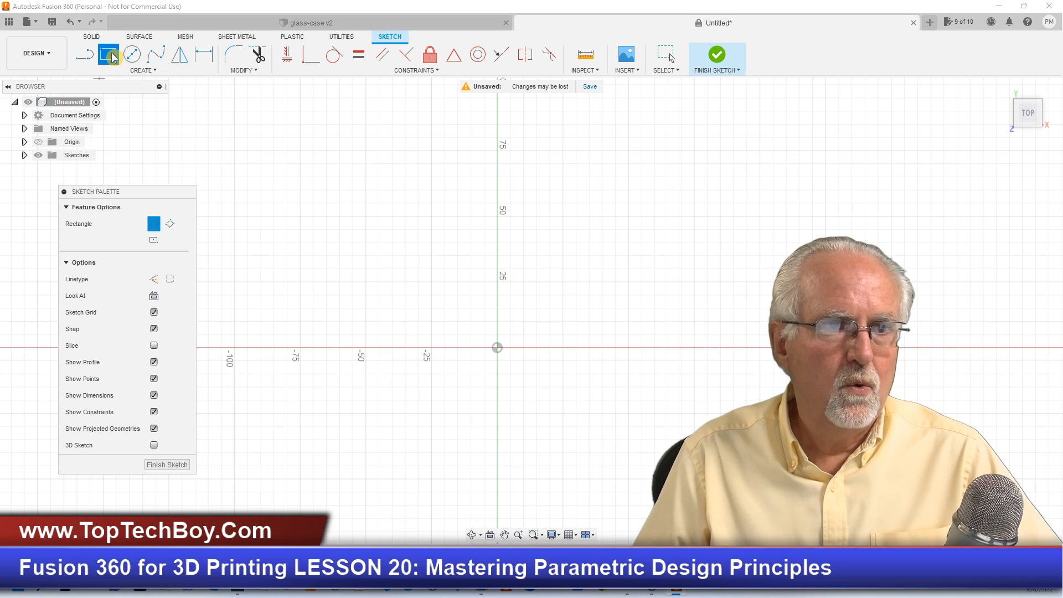
left_click(153, 242)
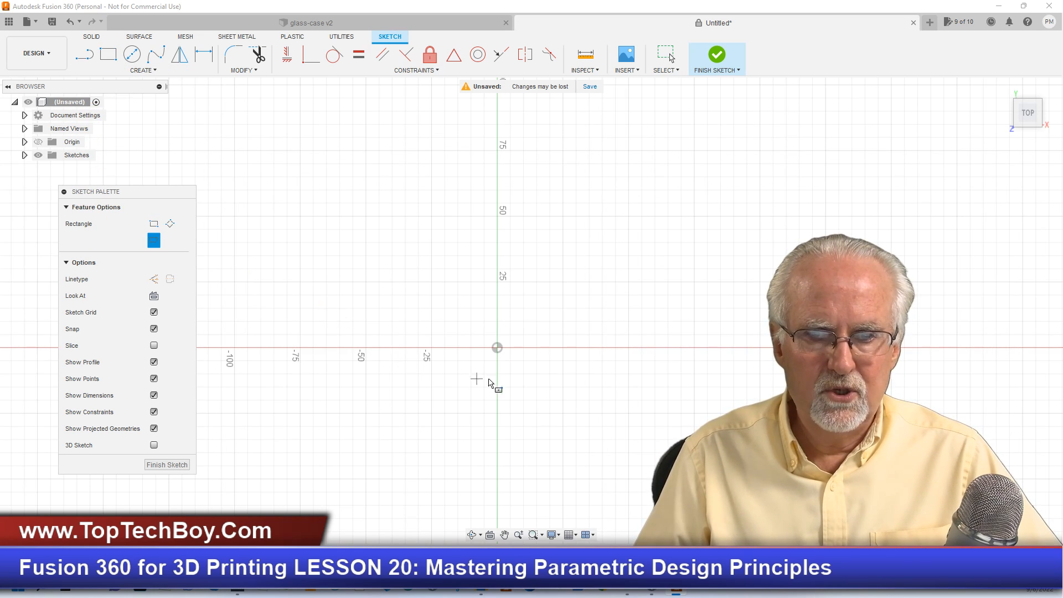
left_click(496, 348)
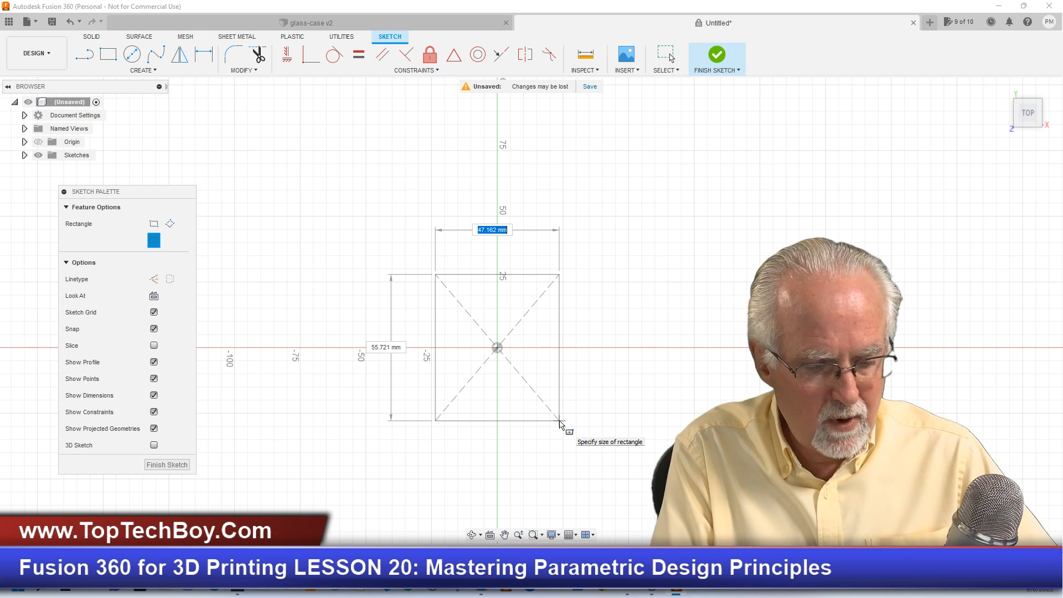
type("case")
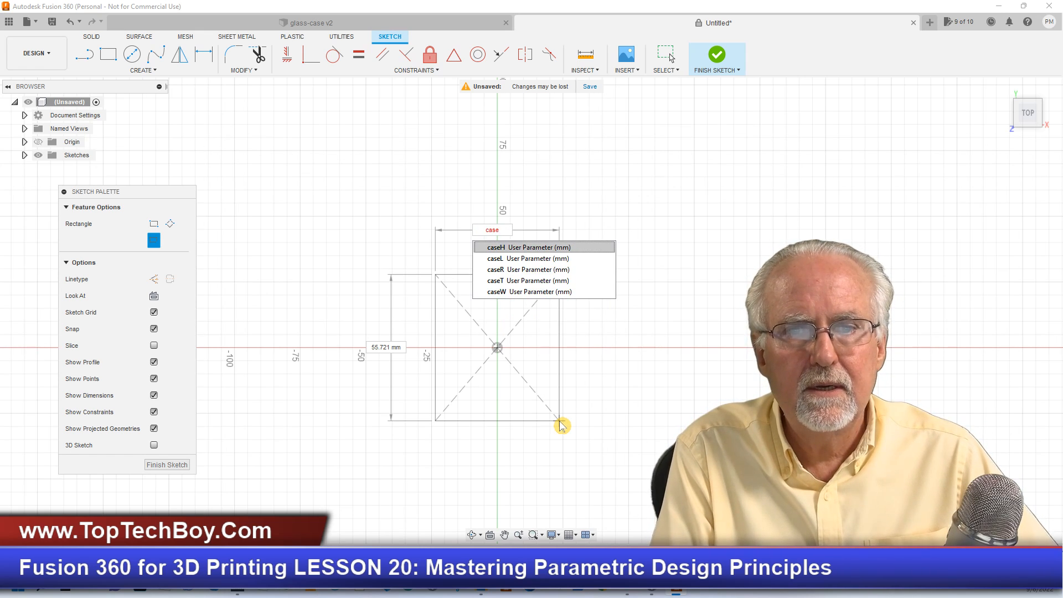
type("W")
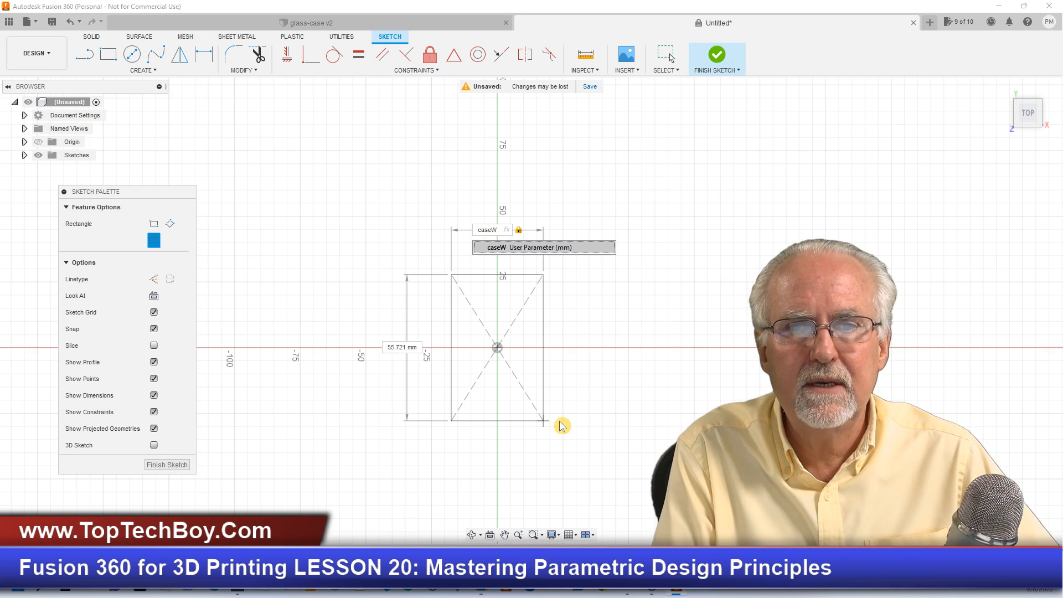
key("Tab")
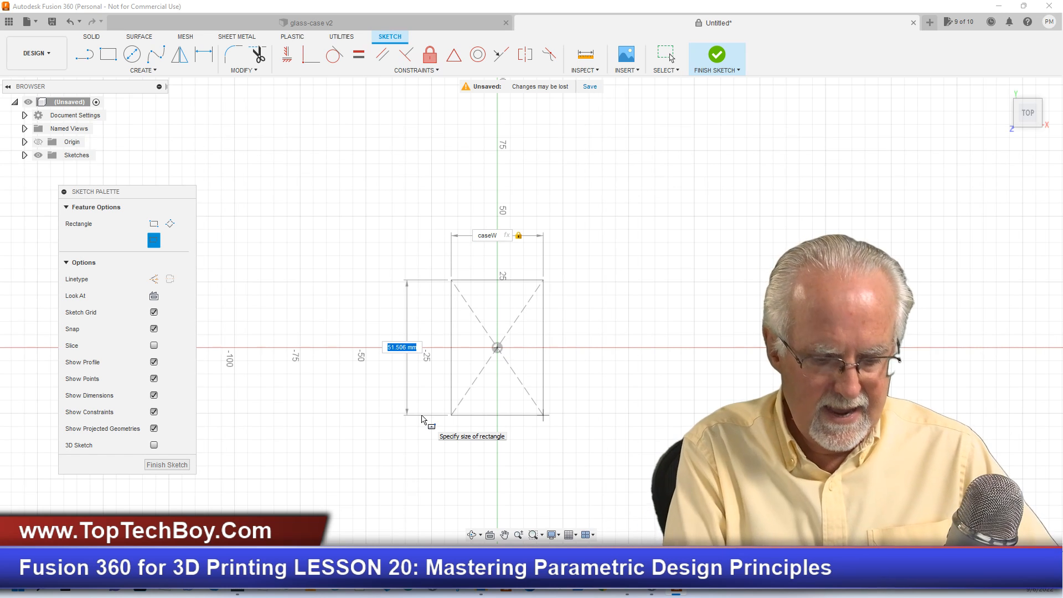
type("cas")
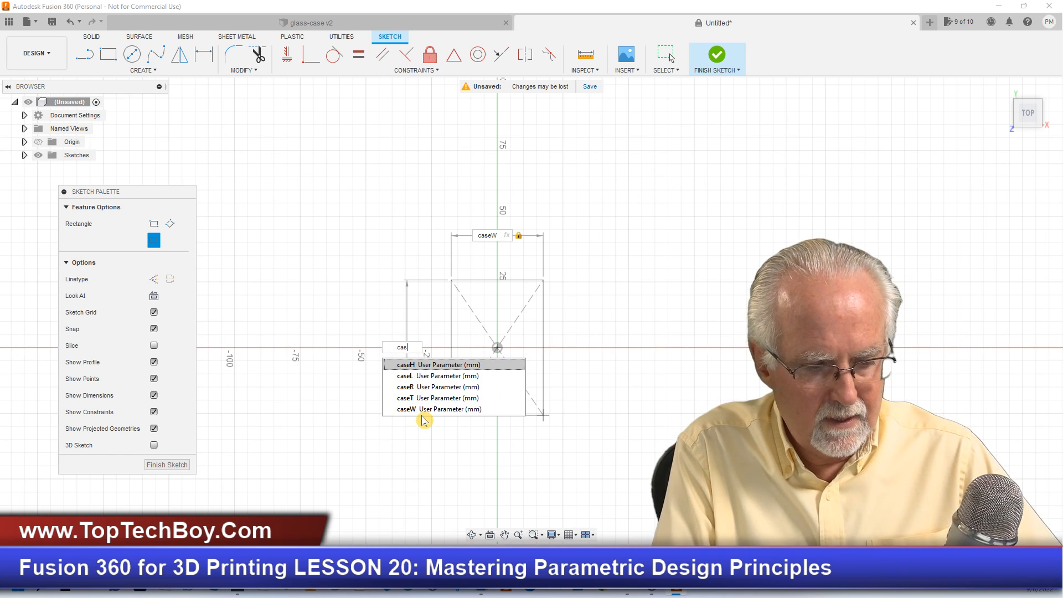
type("eL")
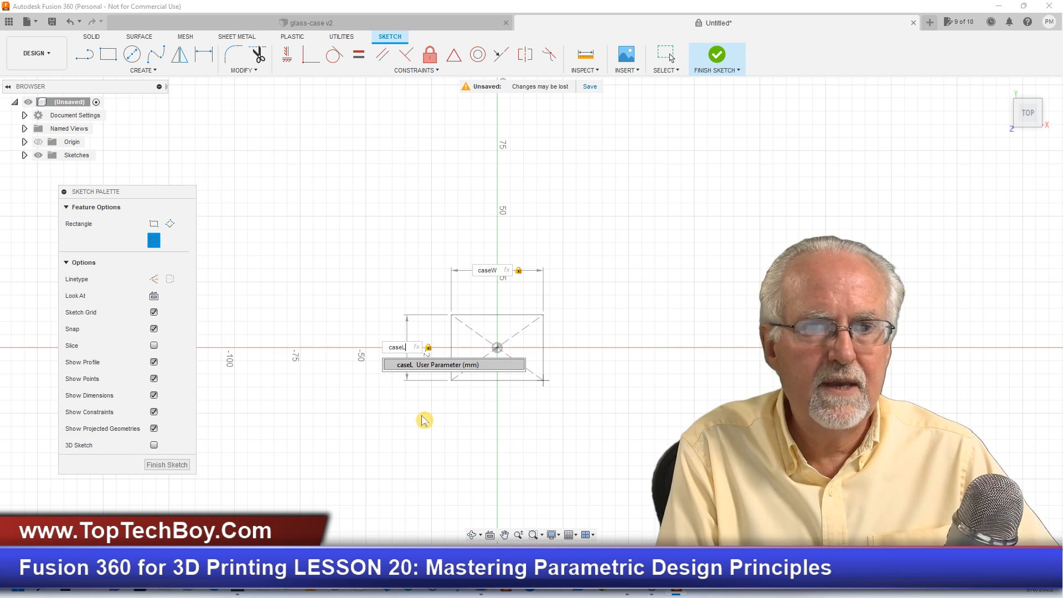
key("Return")
left_click(423, 420)
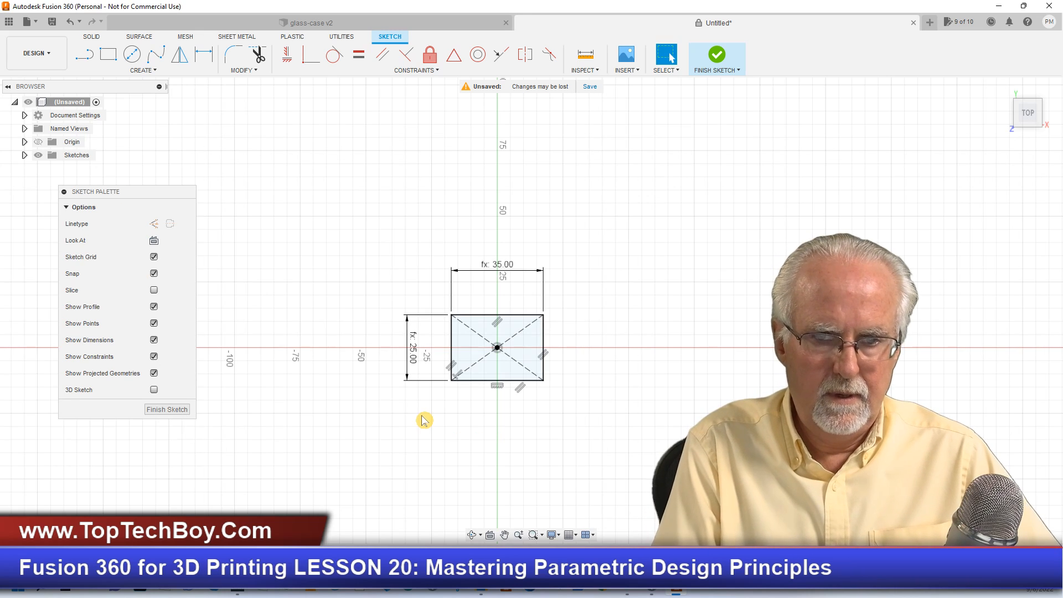
- Fillet the rectangle's upper-left corner with the radius set to caseR
scroll(621, 392, "up", 3)
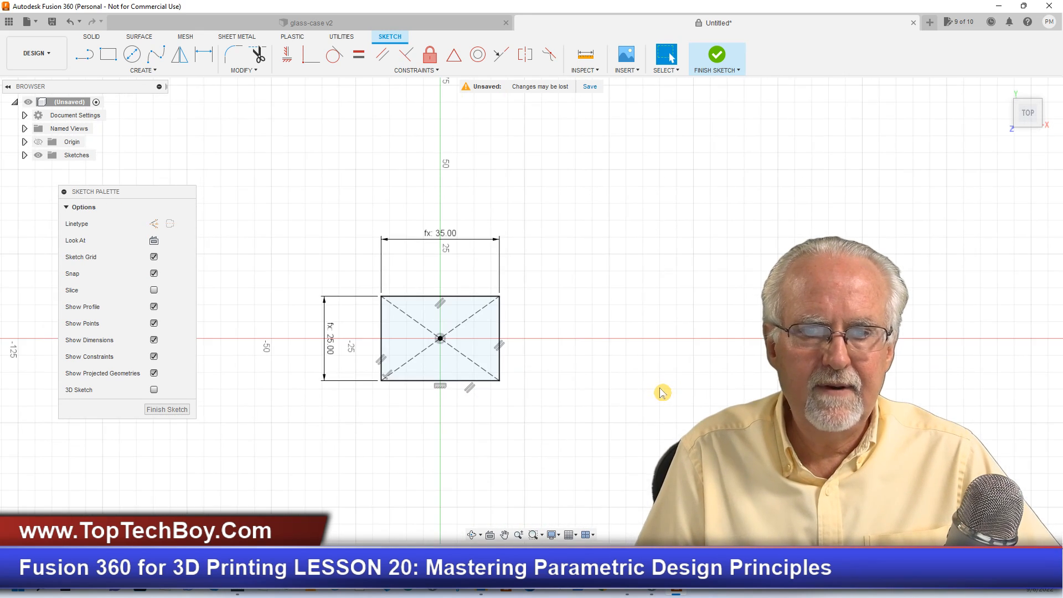
scroll(621, 392, "up", 1)
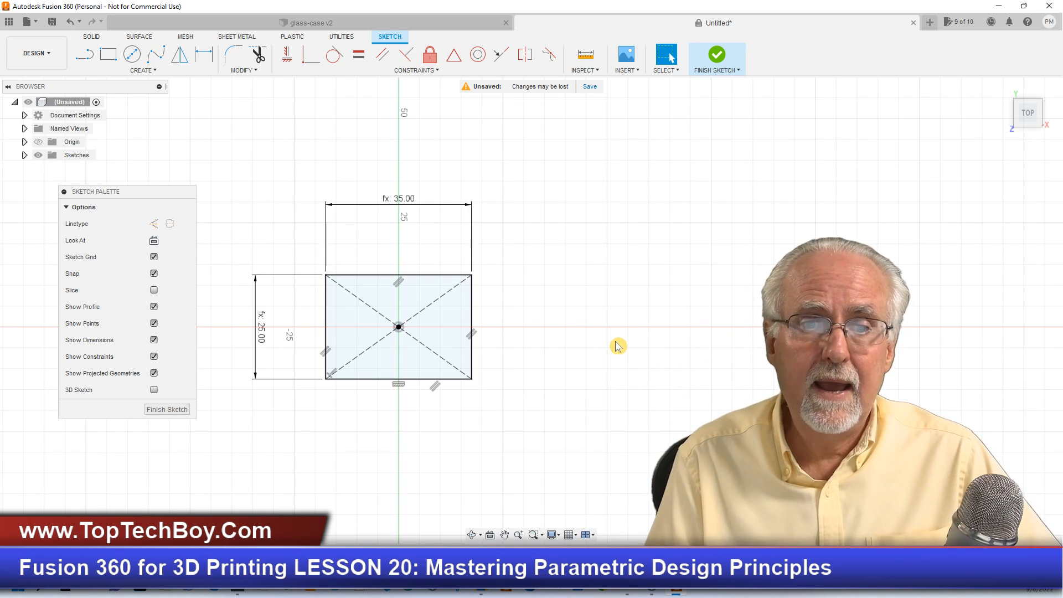
left_click(230, 51)
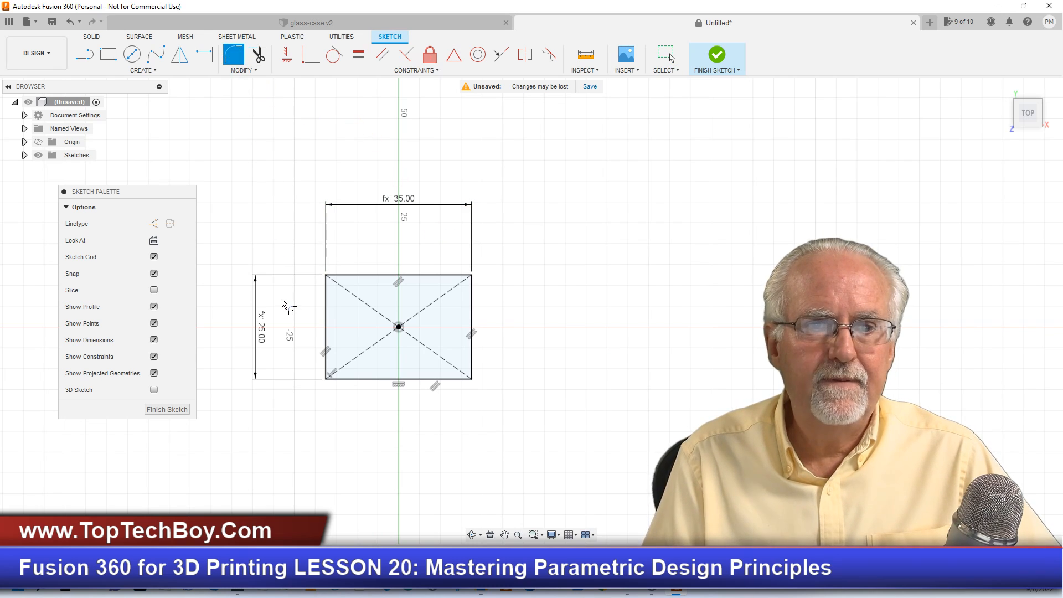
left_click(329, 326)
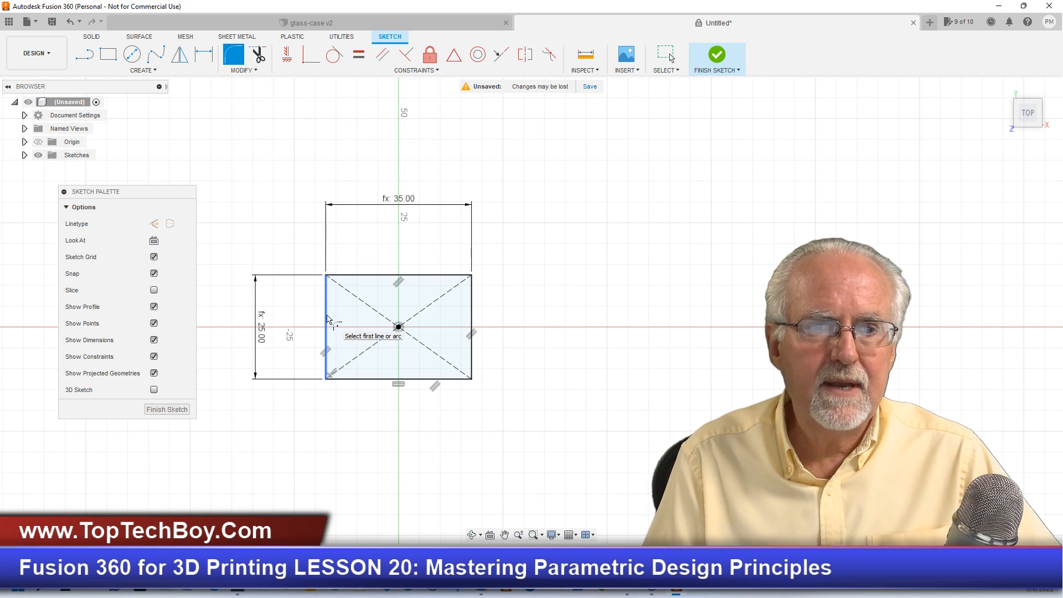
left_click(369, 277)
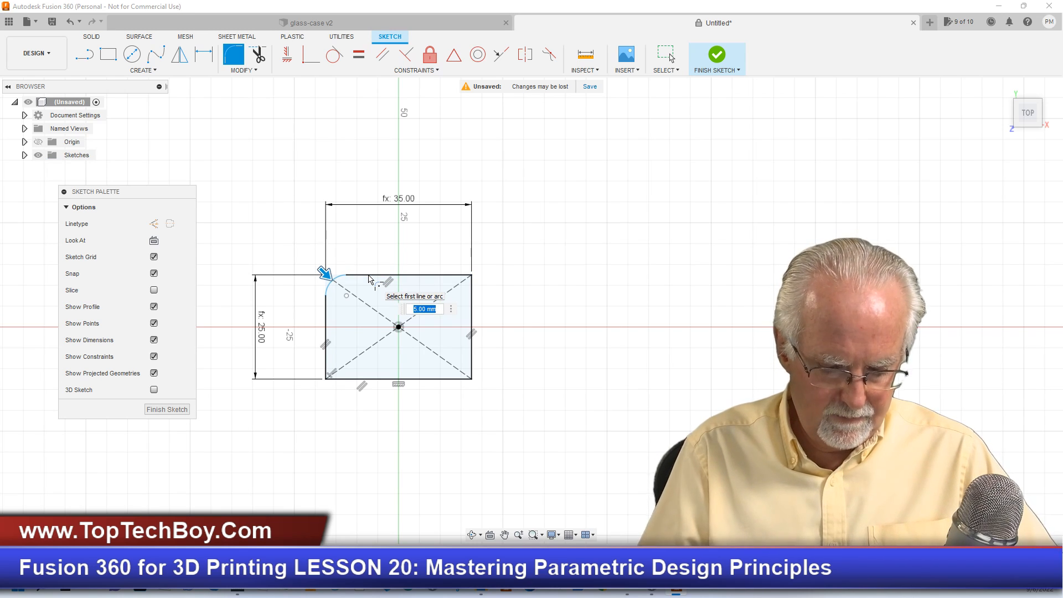
type("cas")
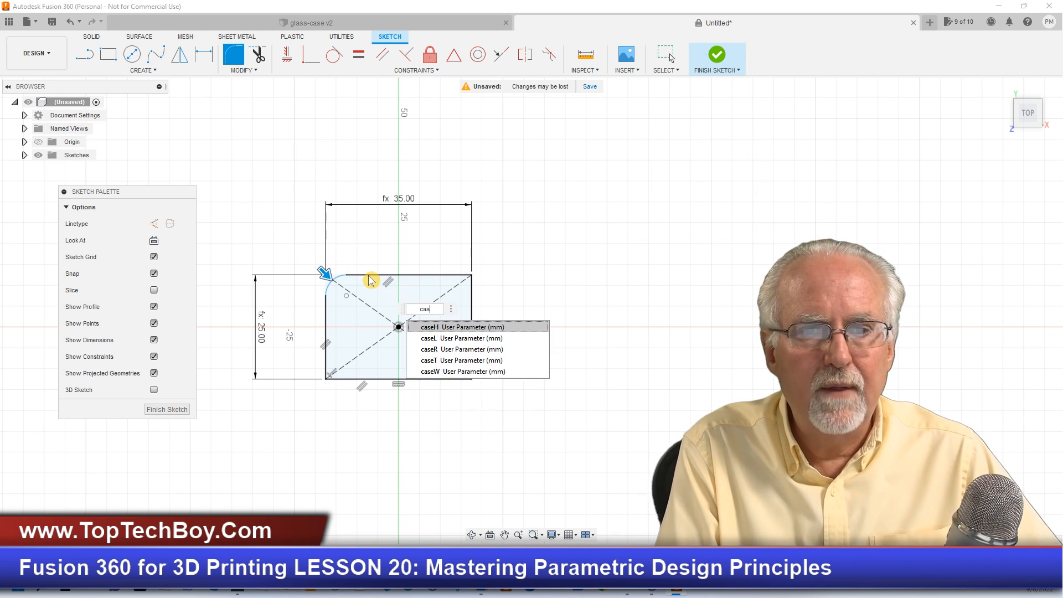
type("eR")
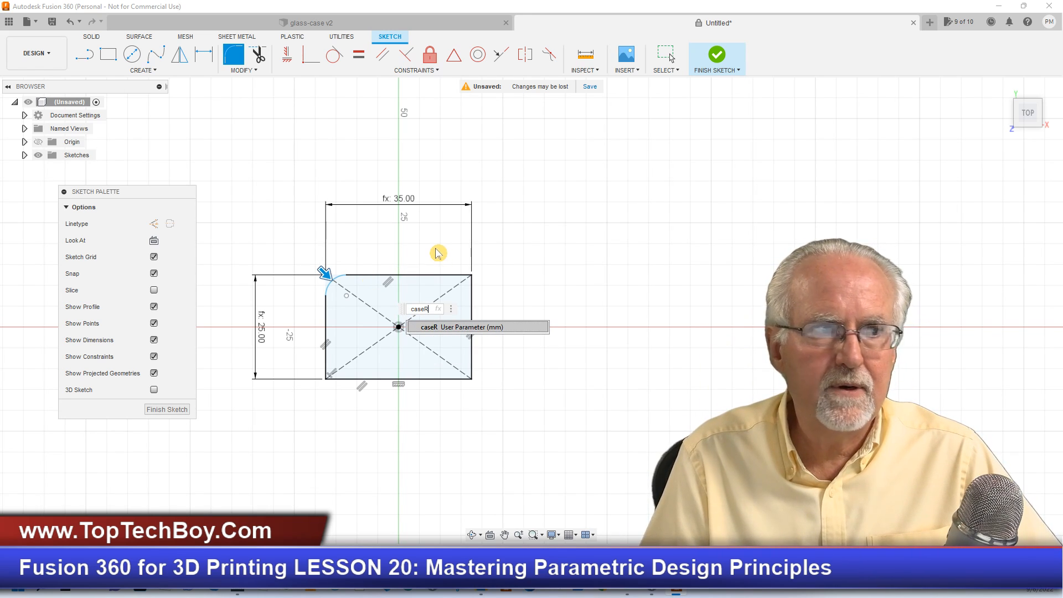
left_click(422, 276)
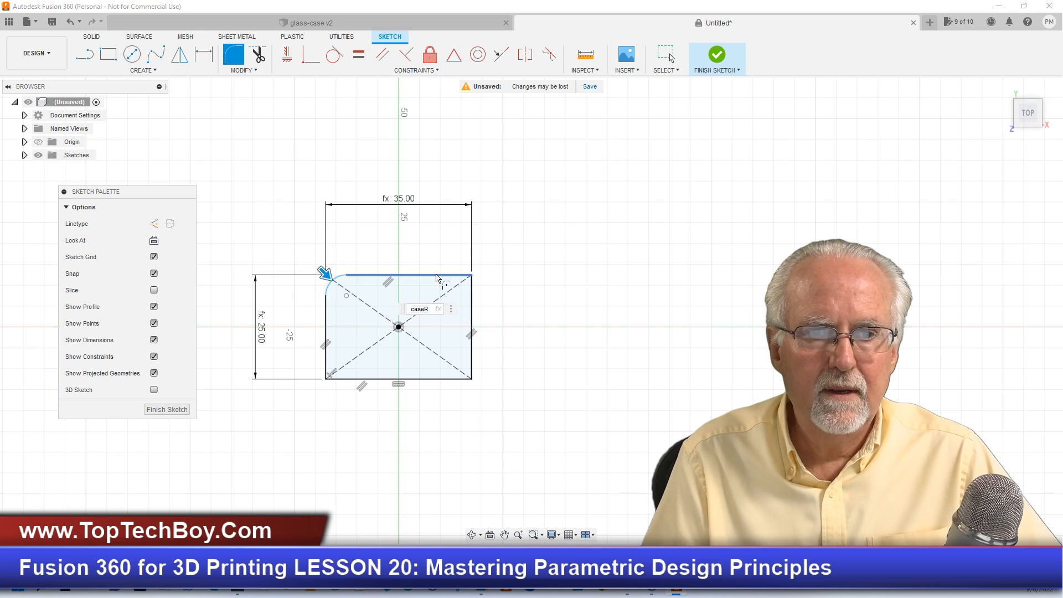
key("Return")
- Fillet the rectangle's remaining three corners with the same caseR radius, and finish the Fillet command
left_click(472, 310)
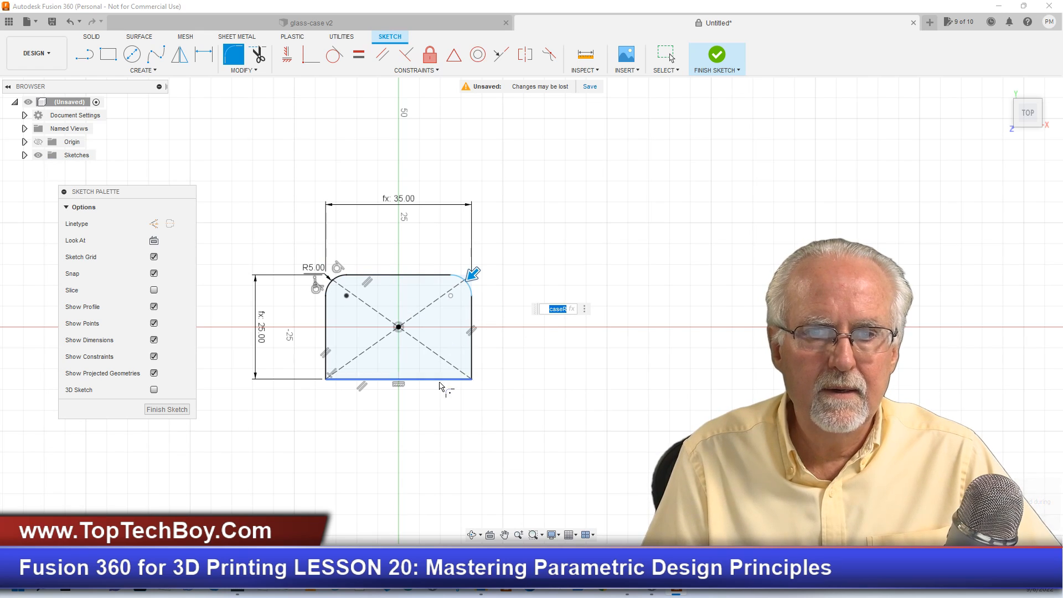
key("Return")
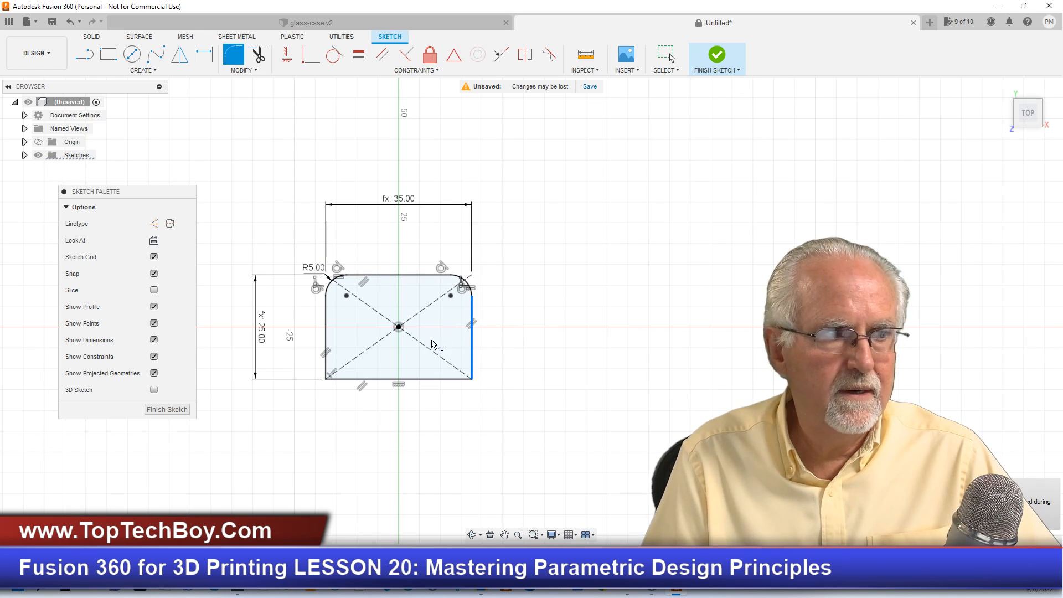
left_click(381, 380)
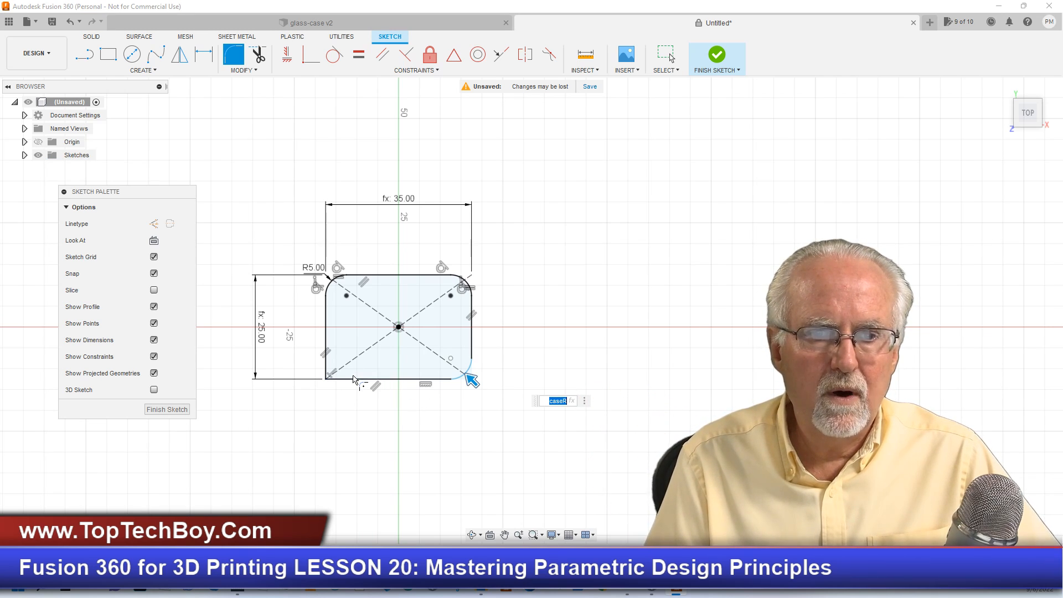
key("Return")
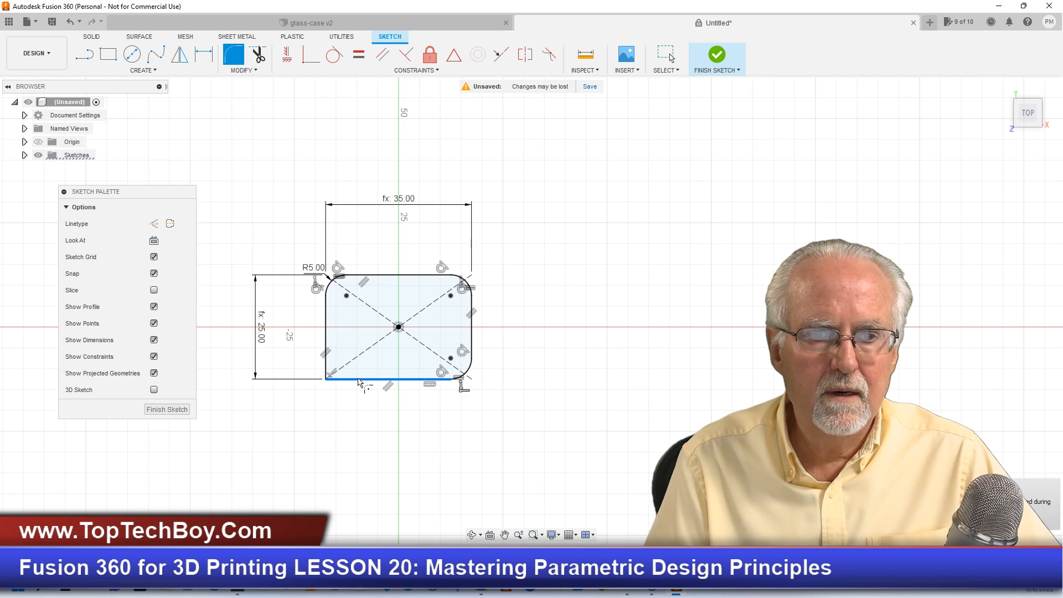
left_click(326, 316)
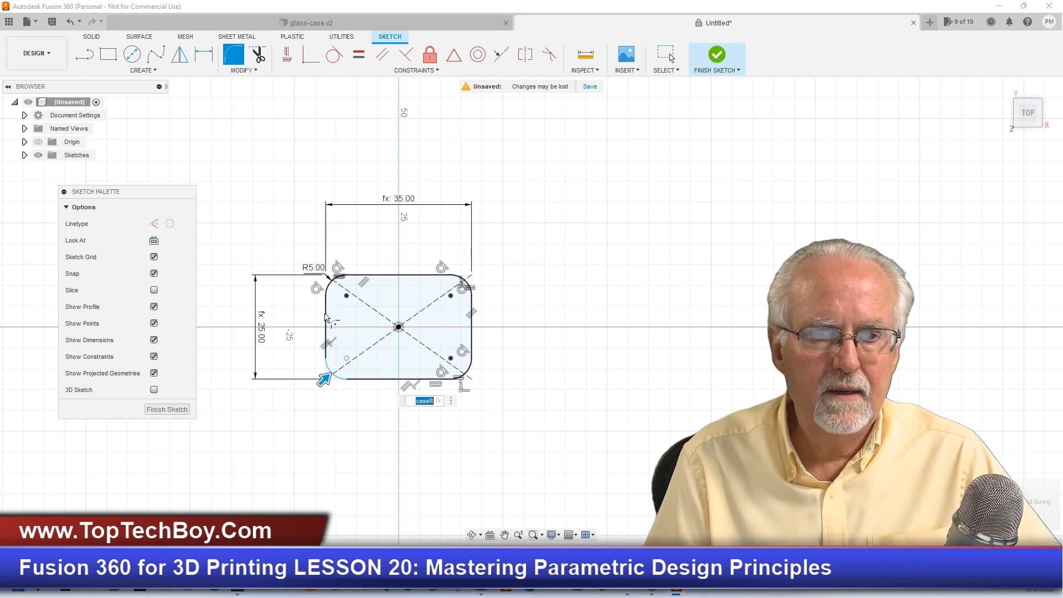
left_click(614, 326)
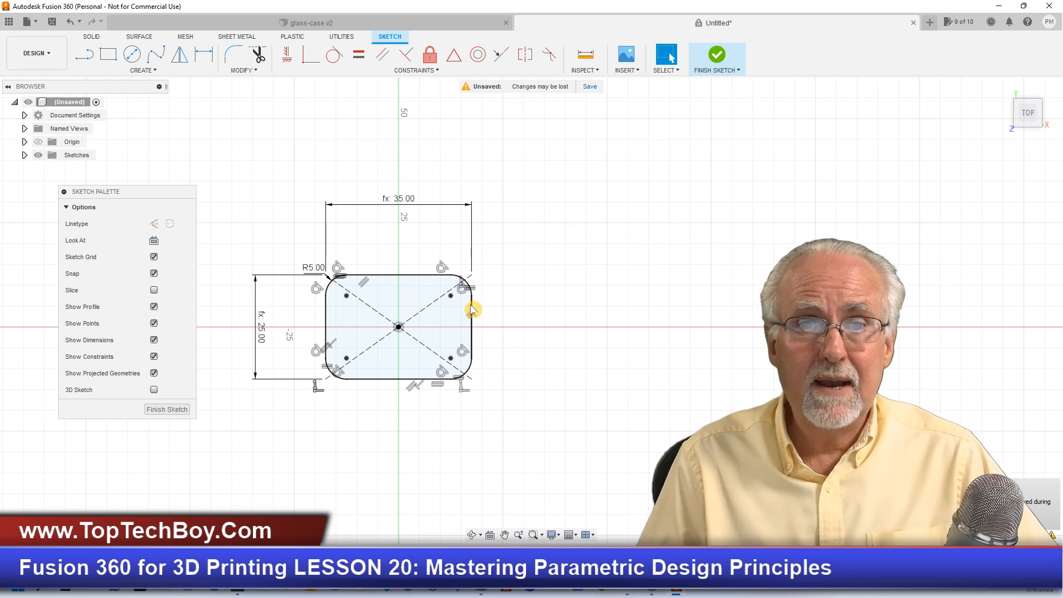
- Examine the rounded nested outlines at the base of the glass-case v2 model, and return to the untitled design
left_click(399, 22)
scroll(354, 404, "up", 8)
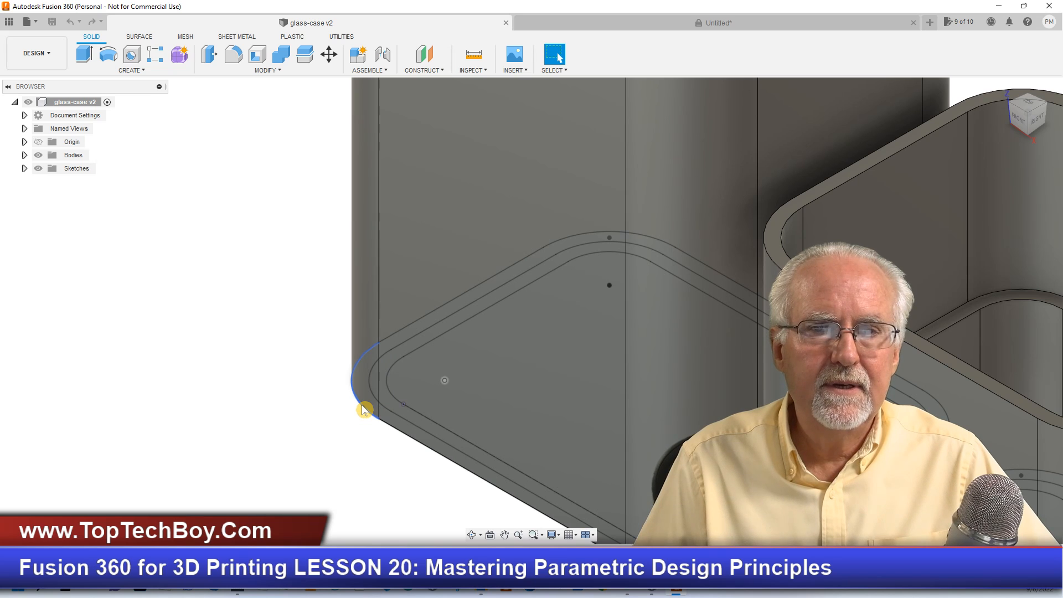
left_click(597, 25)
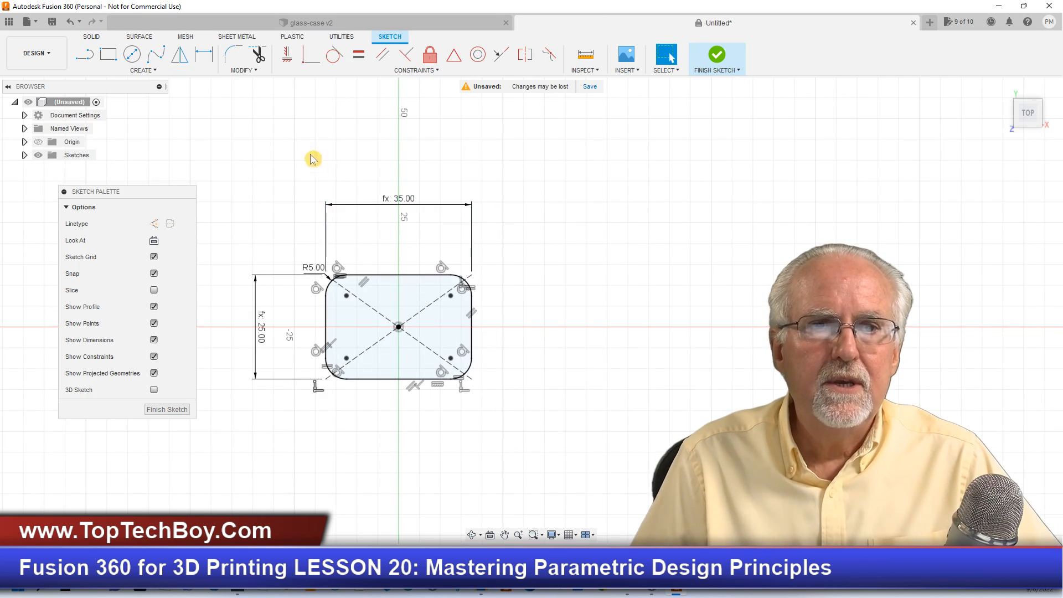
left_click(258, 73)
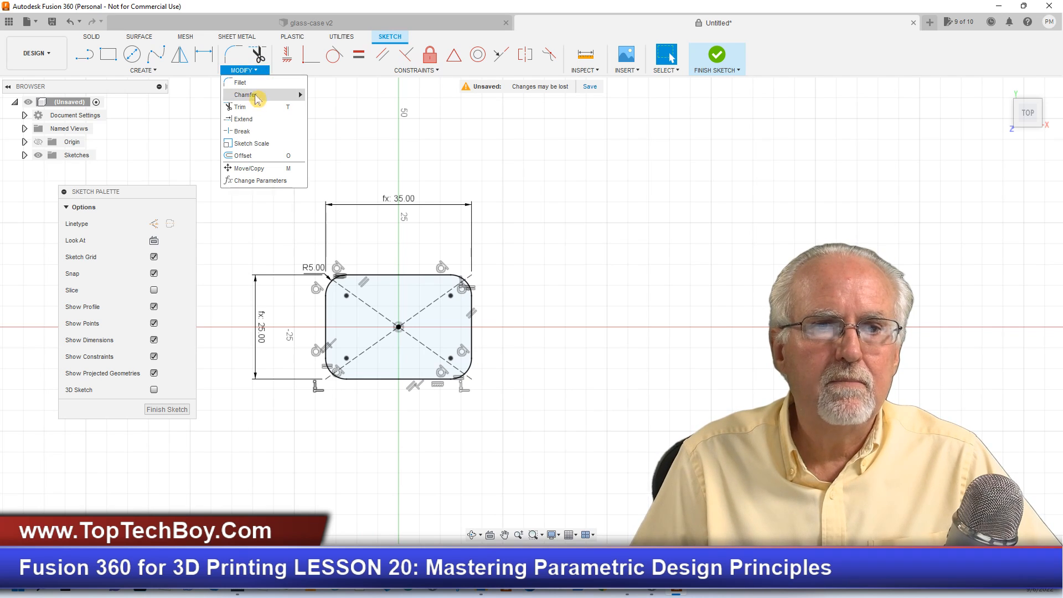
left_click(252, 151)
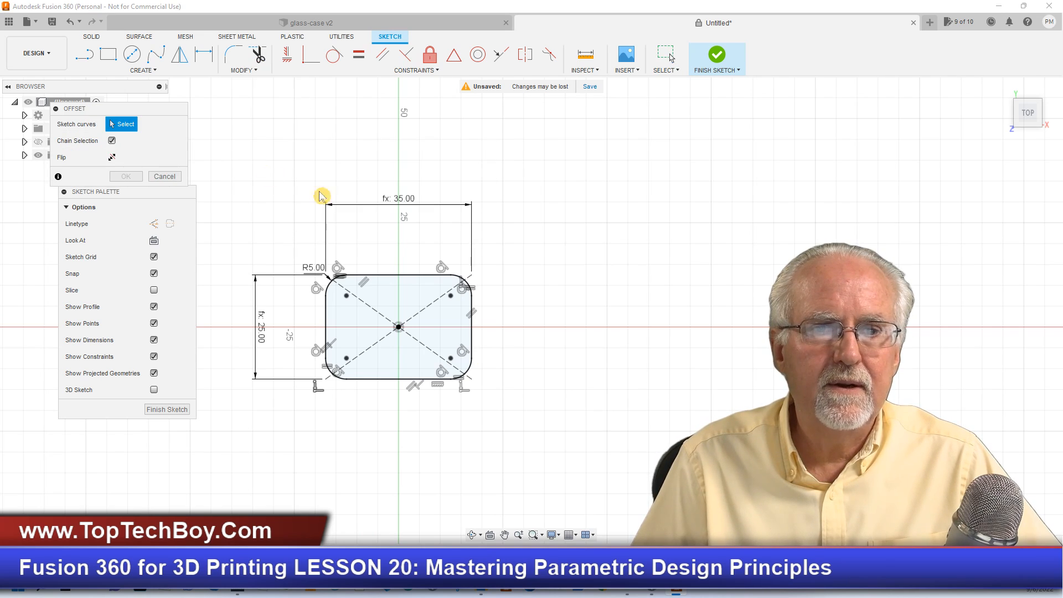
left_click(382, 282)
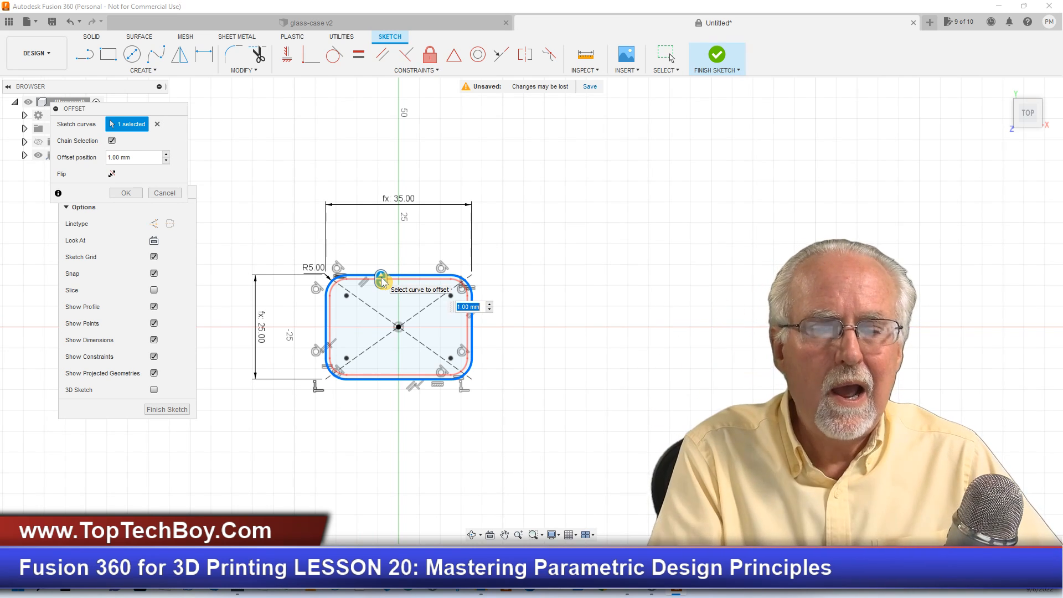
type("case")
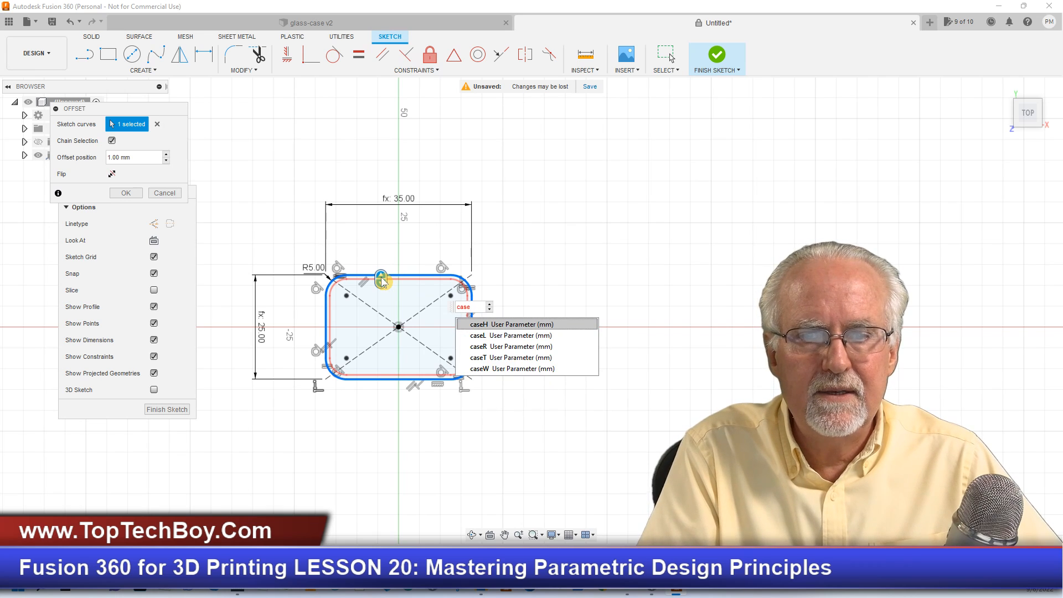
type("T")
key("Return")
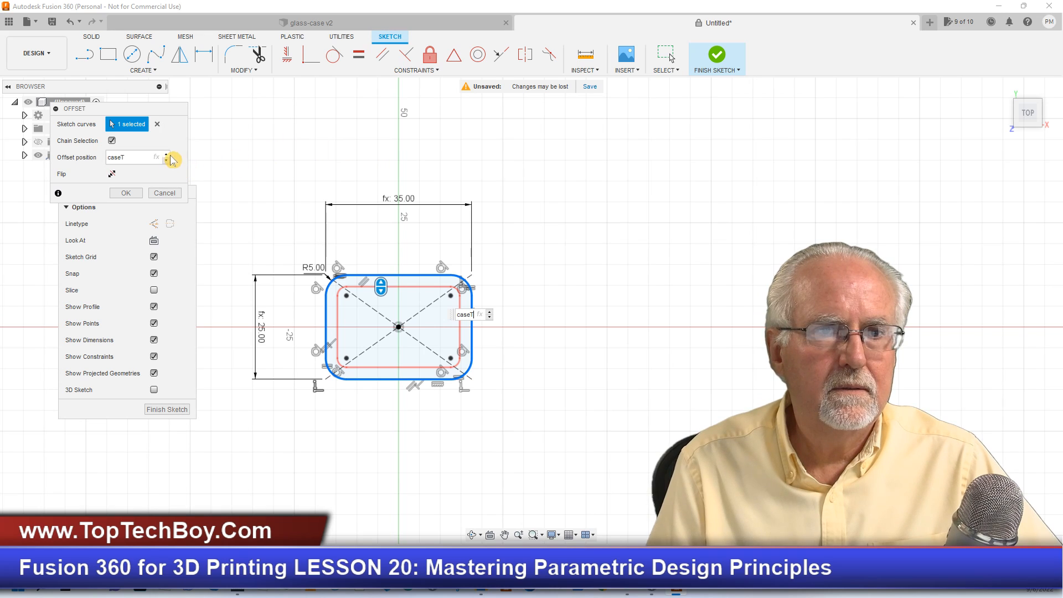
left_click(166, 193)
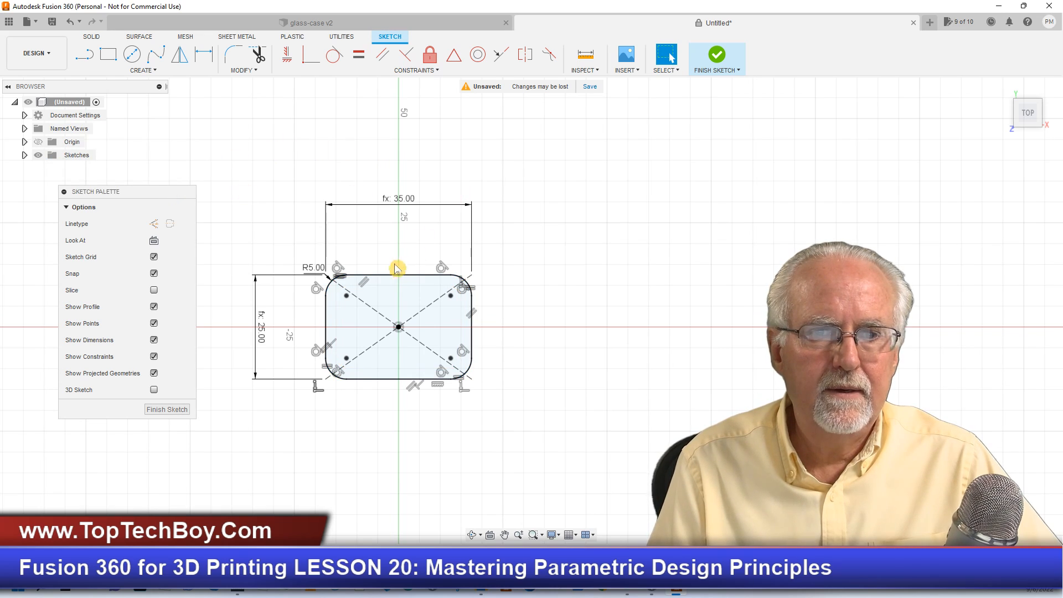
- Offset the rounded rectangle's full outline outward with the offset position set to -caseT
left_click(407, 280)
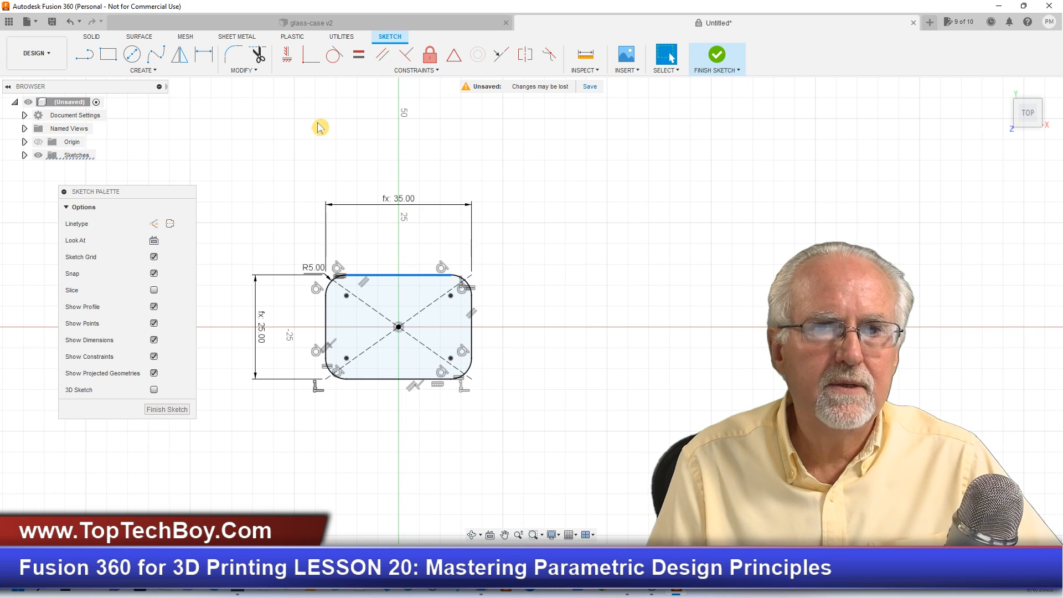
left_click(260, 84)
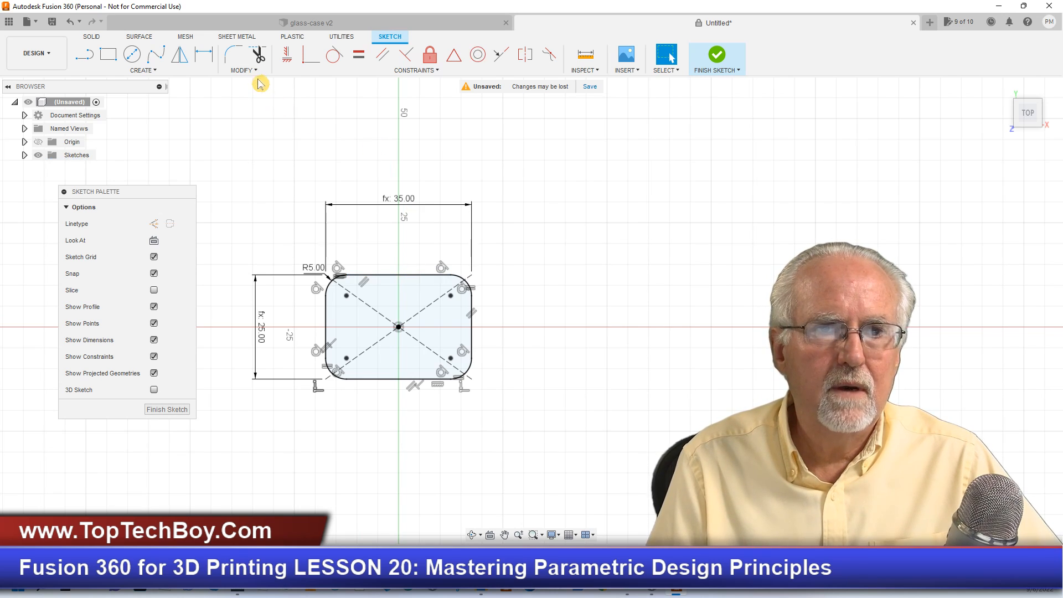
left_click(243, 70)
left_click(247, 157)
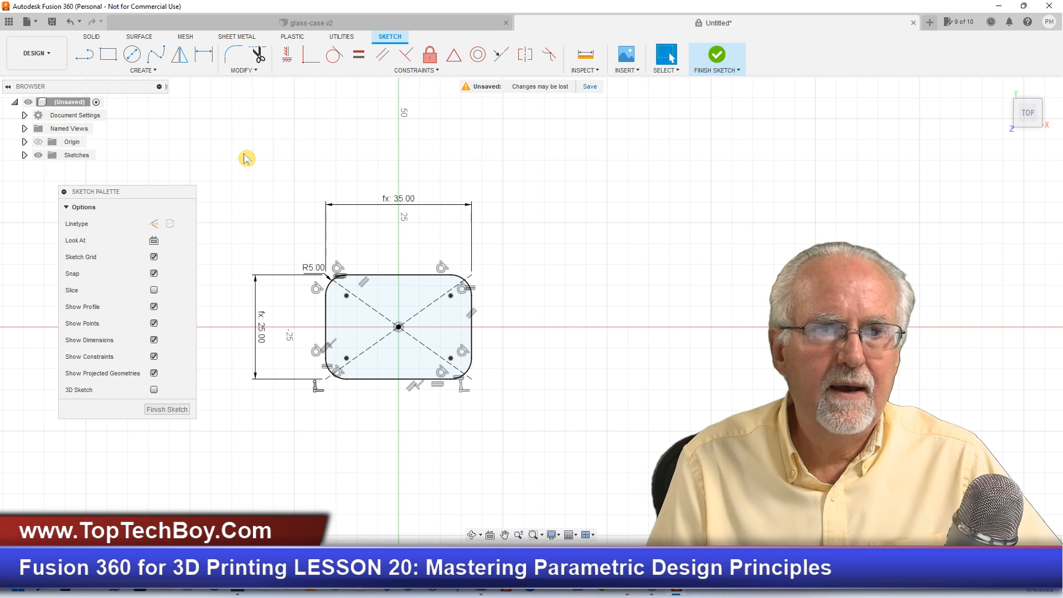
left_click(381, 278)
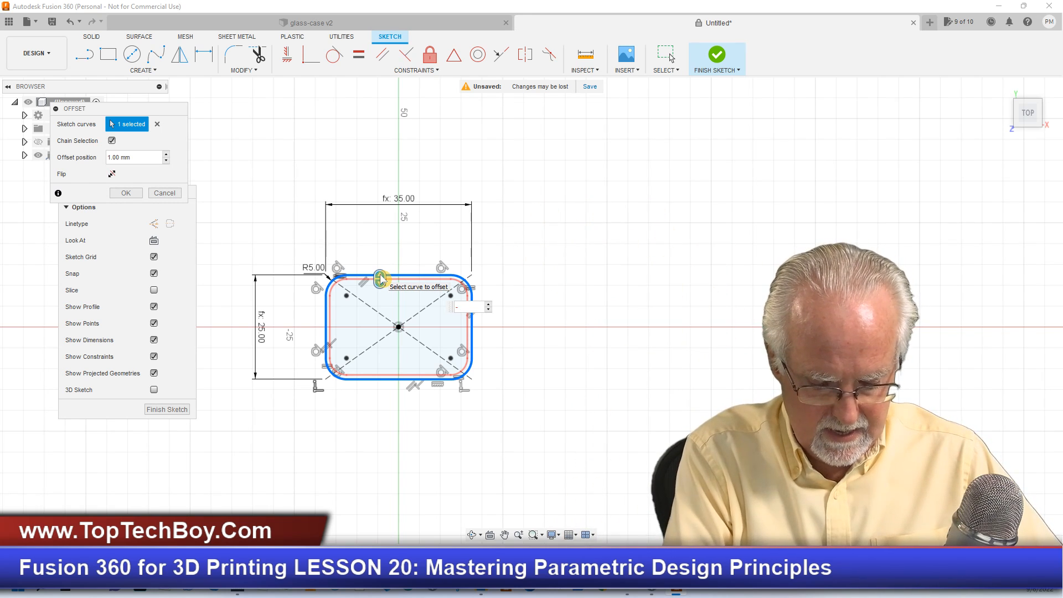
type("cas")
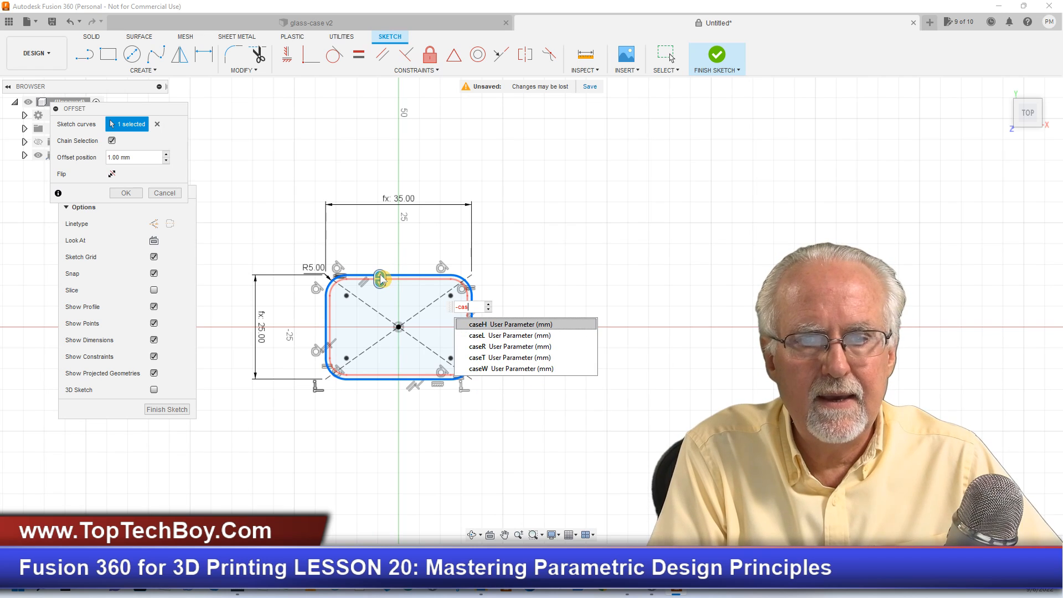
type("eT")
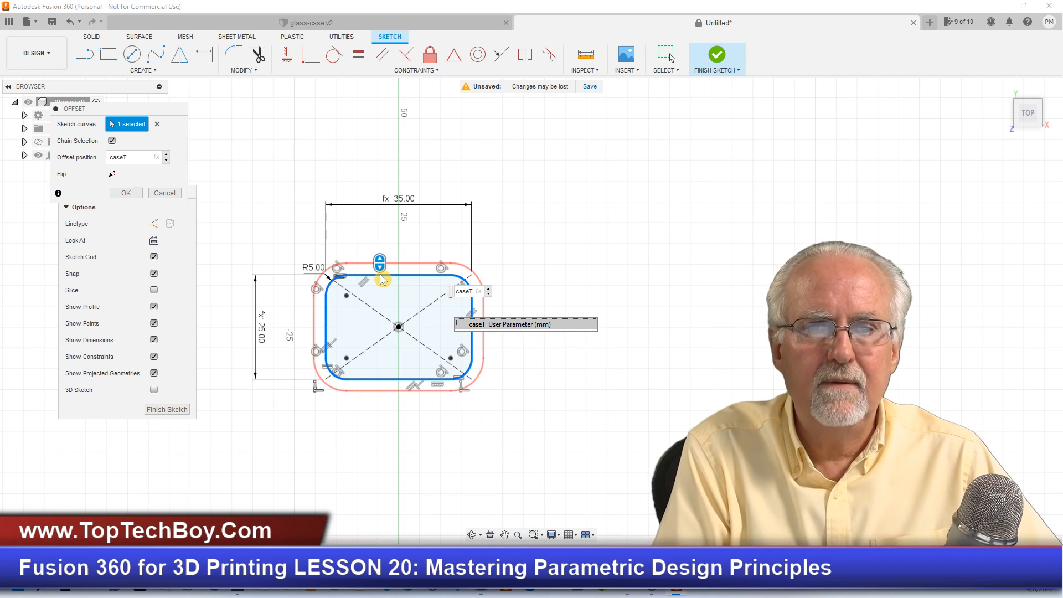
key("Return")
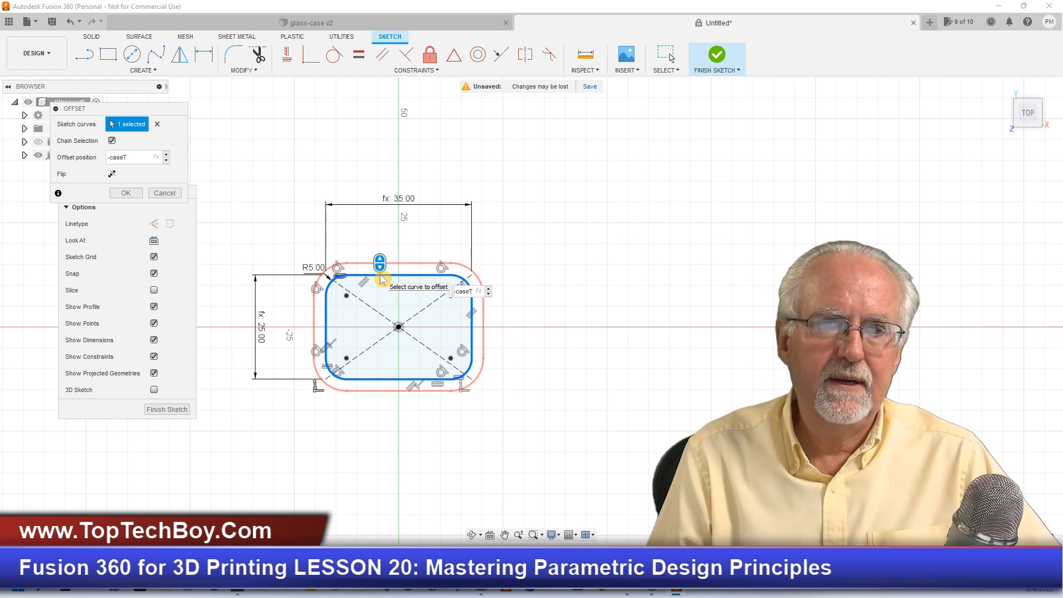
key("Return")
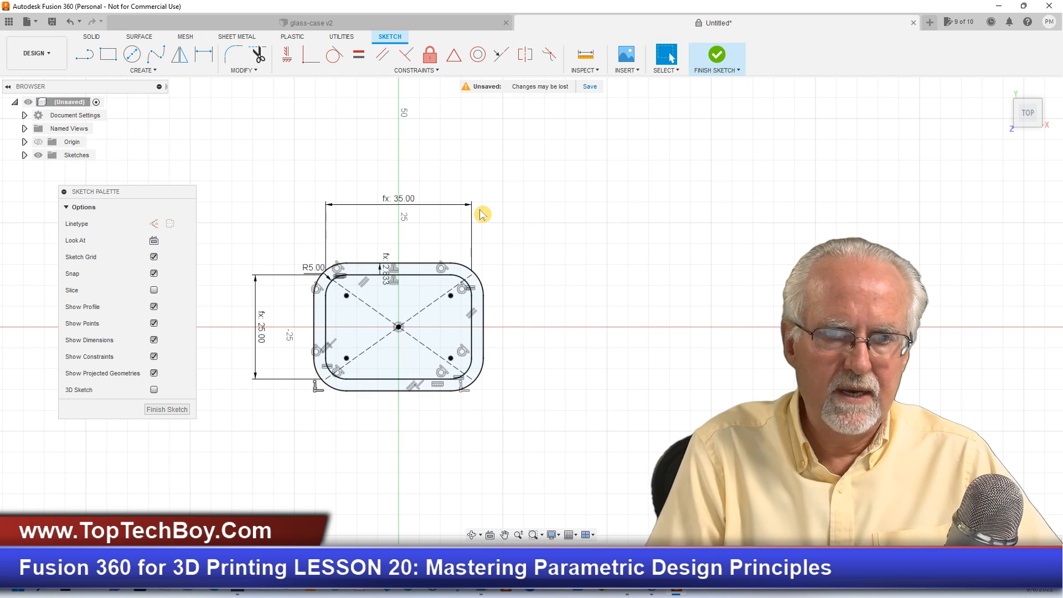
- Examine the whole case and cap in the glass-case v2 model, and return to the untitled design
left_click(388, 21)
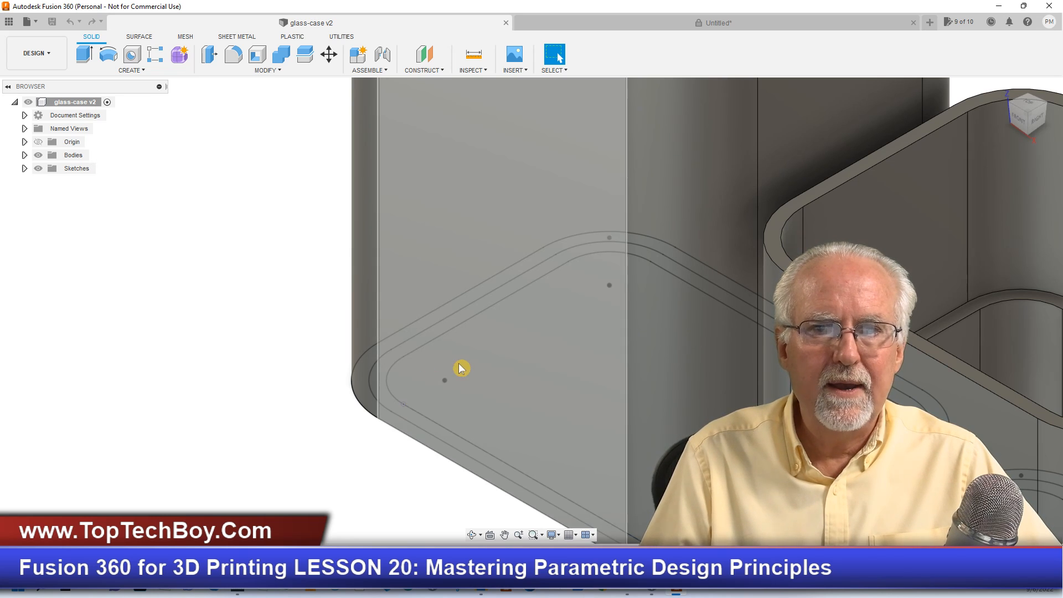
scroll(458, 363, "down", 5)
scroll(456, 354, "down", 2)
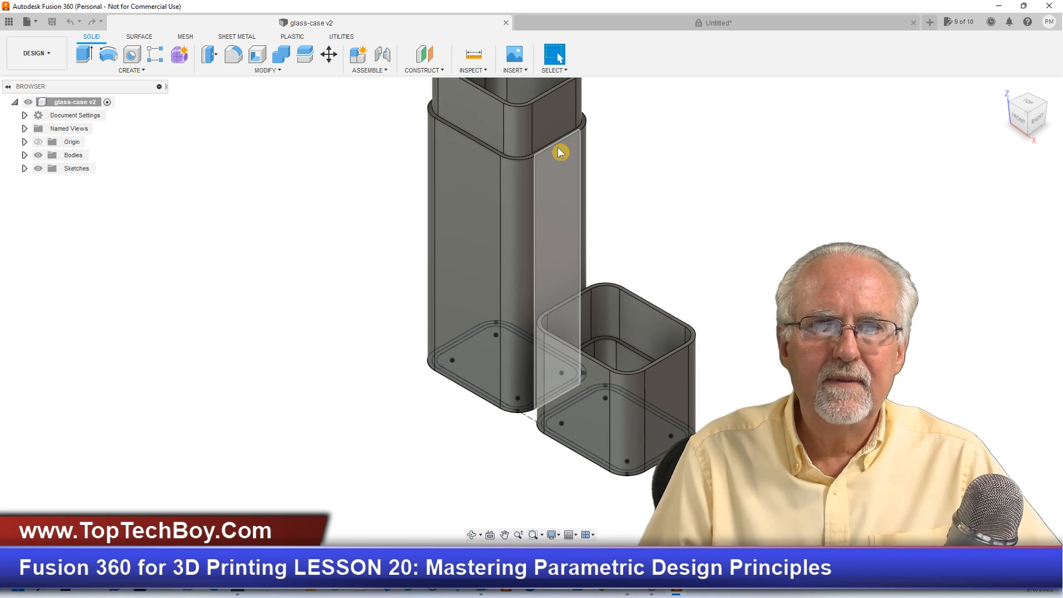
scroll(558, 144, "down", 3)
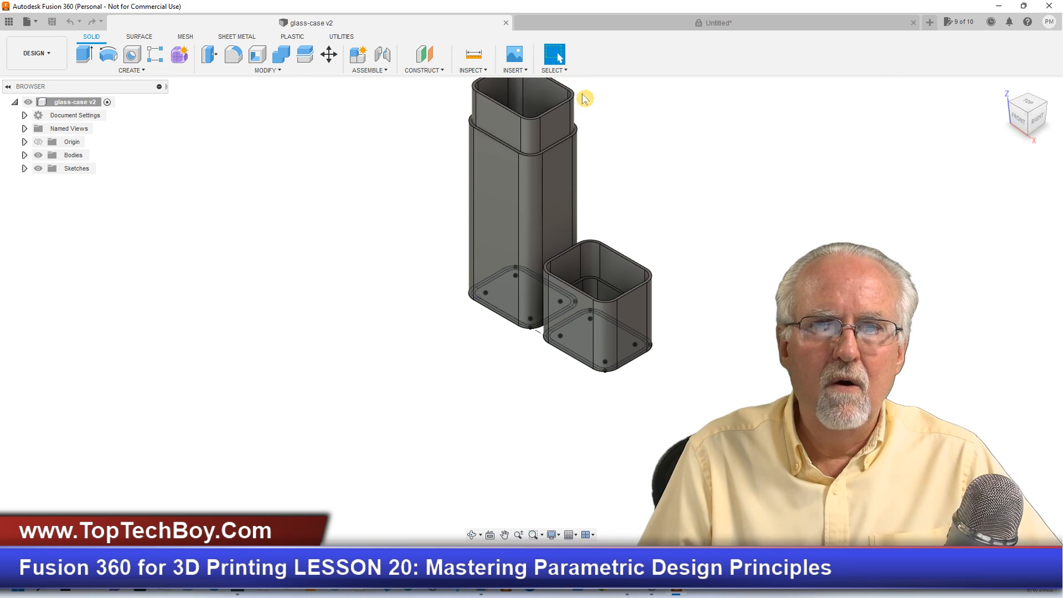
left_click(653, 25)
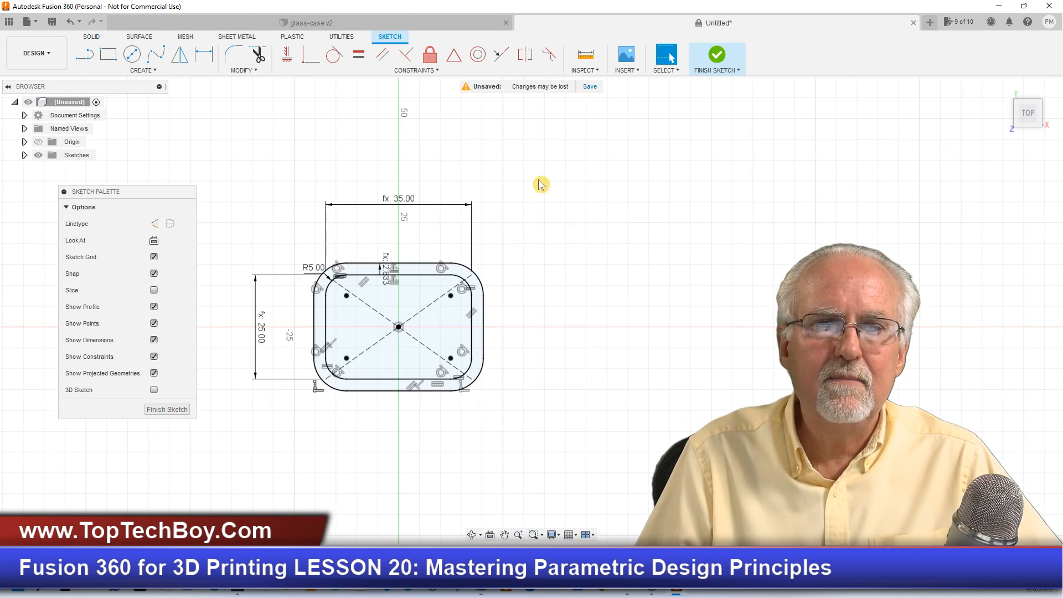
- Offset the inner rounded outline outward with the offset position set to -caseT/2
scroll(349, 446, "up", 4)
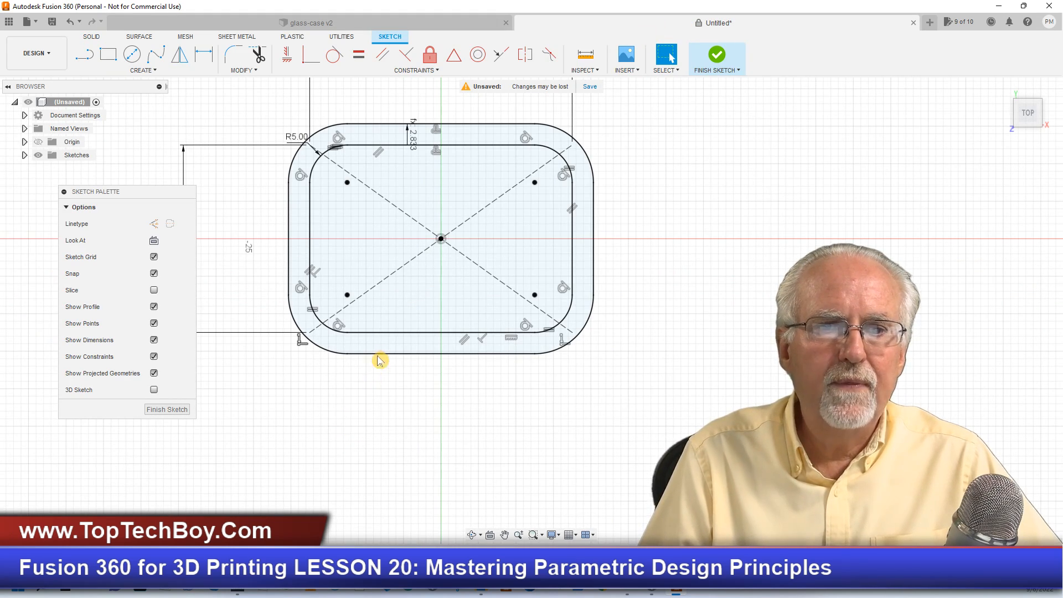
left_click(258, 72)
left_click(264, 156)
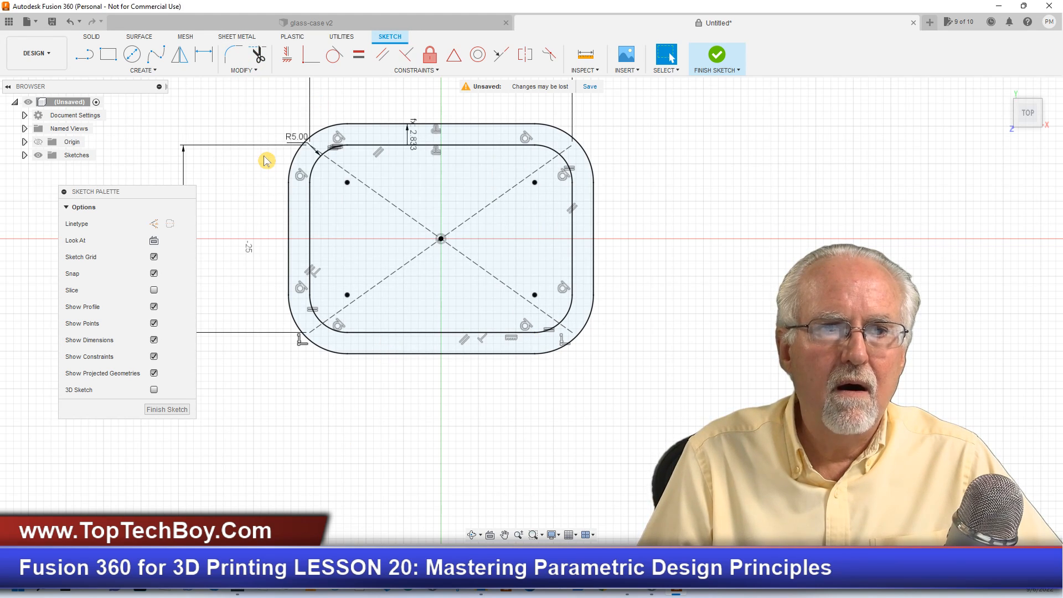
left_click(391, 334)
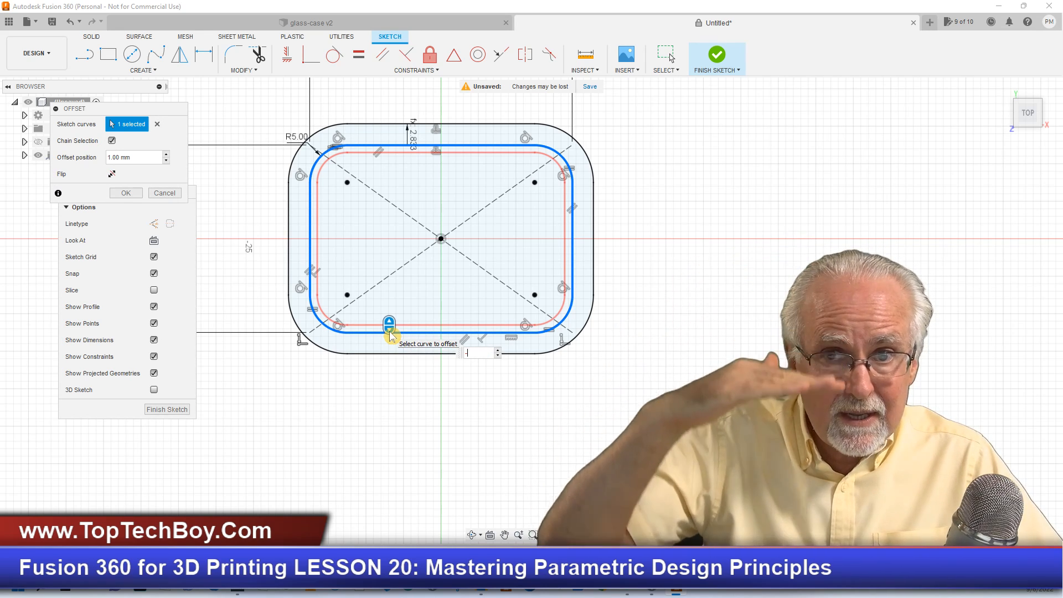
type("-caseT")
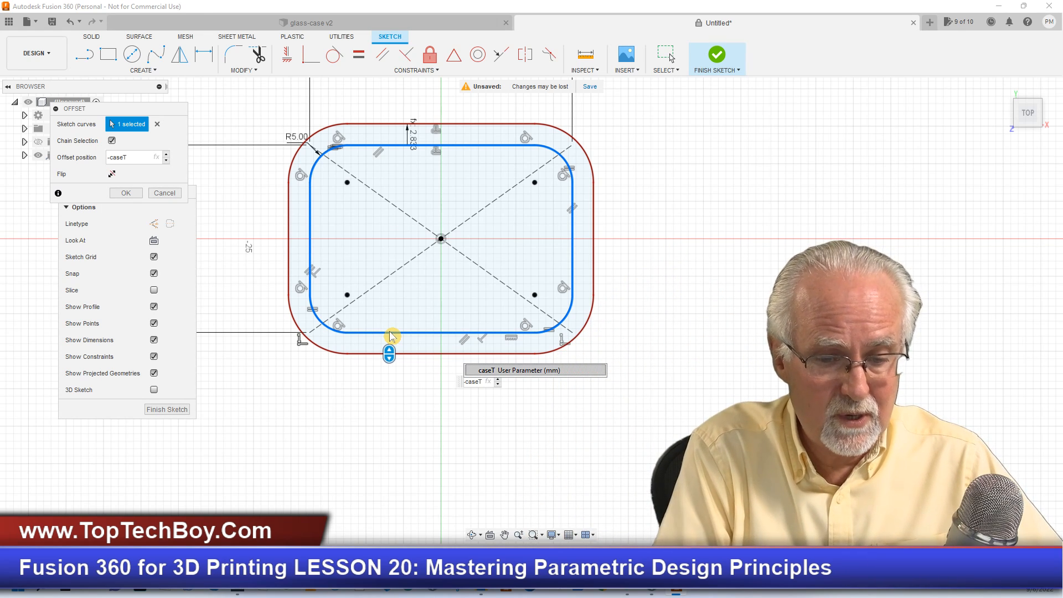
type("/")
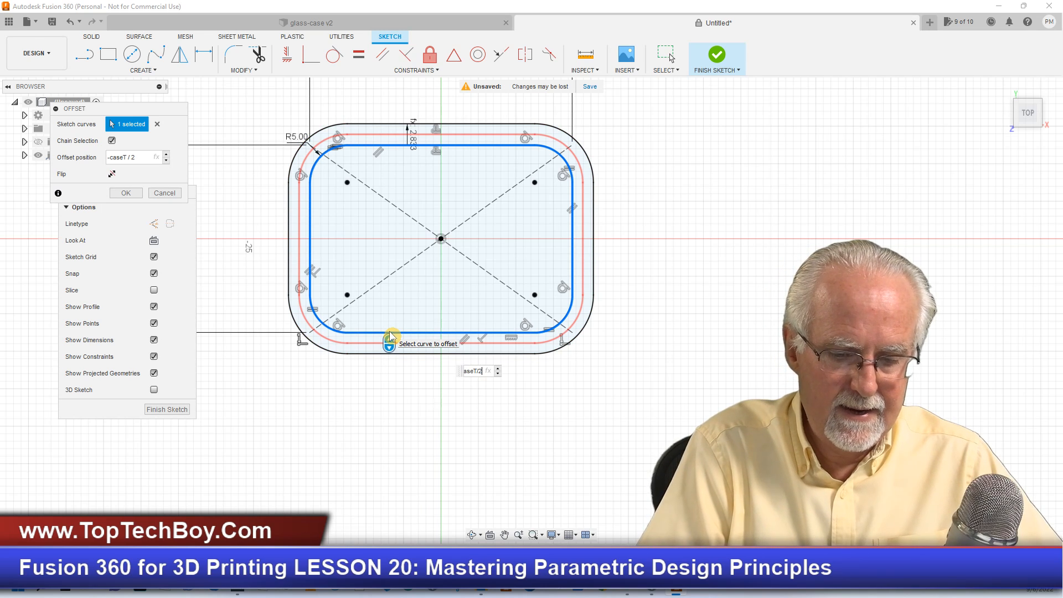
type("2")
key("Return")
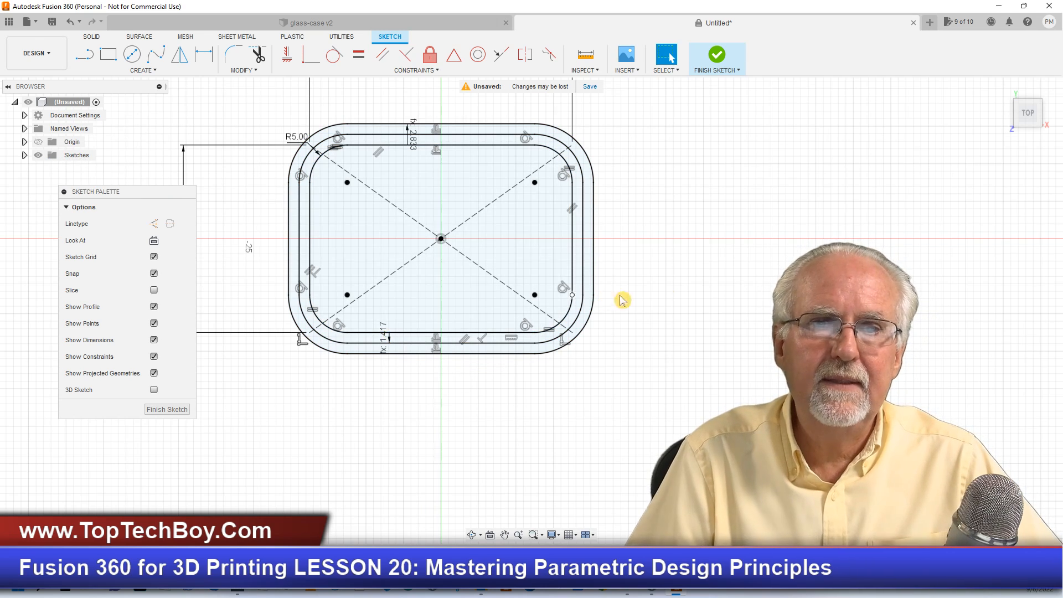
- Expand the Sketches folder in the browser and move the Sketch Palette clear of it
scroll(775, 191, "down", 2)
scroll(783, 166, "up", 2)
scroll(781, 159, "up", 1)
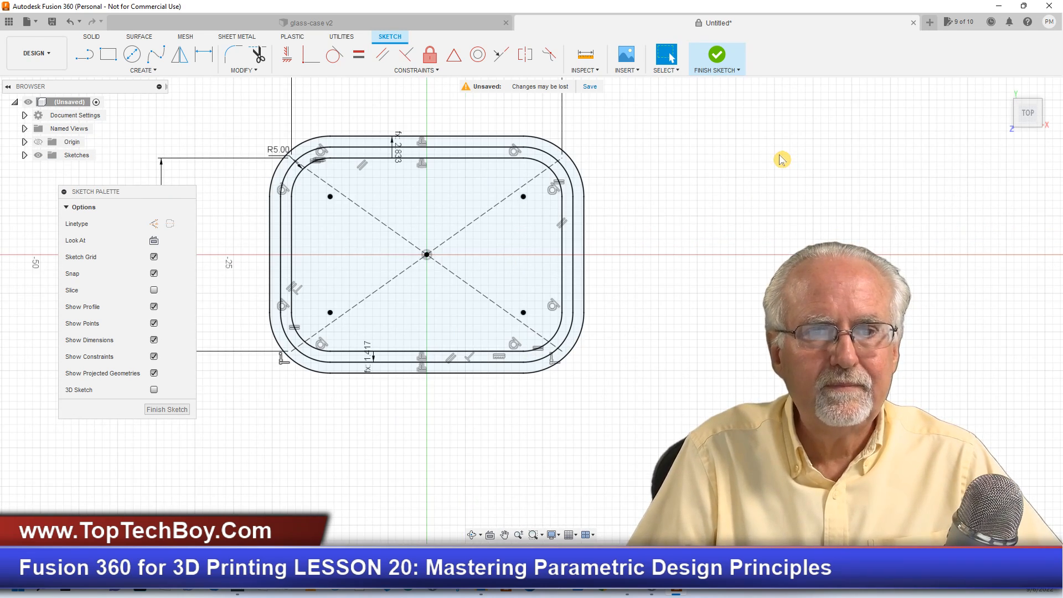
scroll(781, 159, "up", 1)
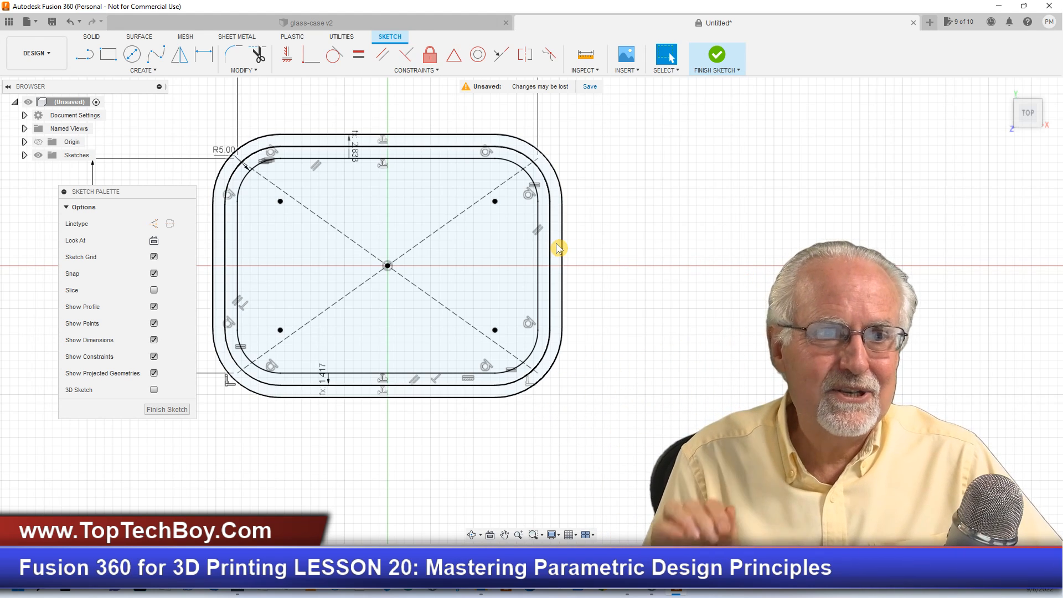
left_click(24, 156)
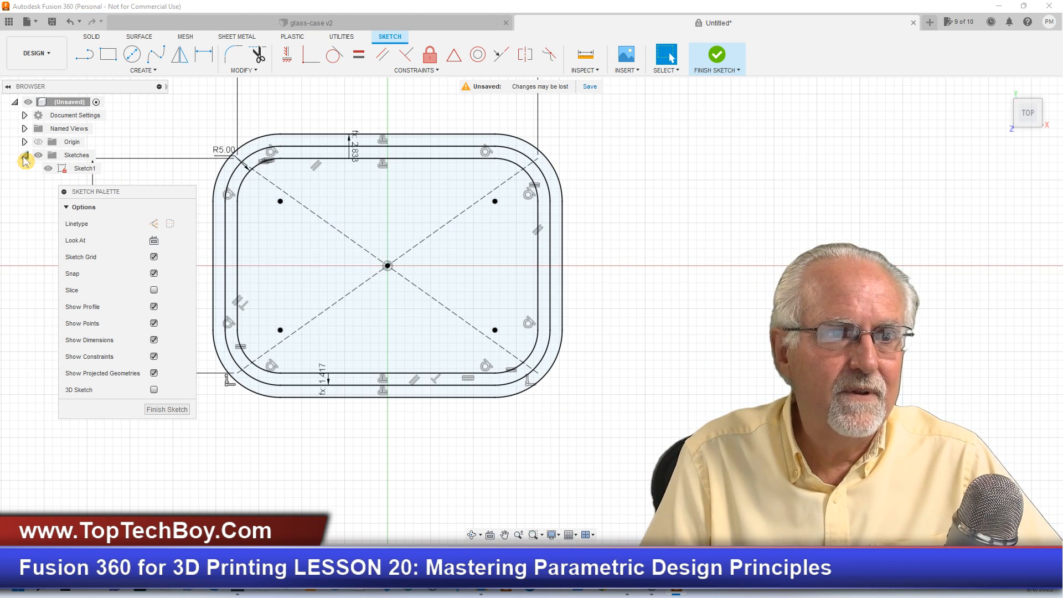
mouse_move(103, 194)
left_mouse_down()
mouse_move(104, 236)
mouse_move(82, 252)
left_mouse_up()
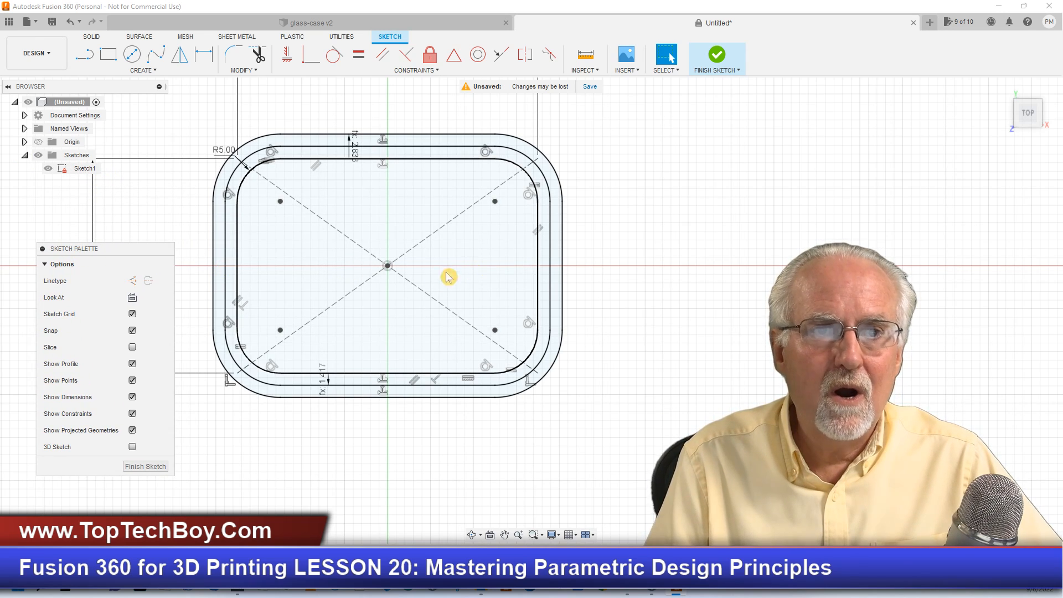
- Draw a horizontal line from the origin along the positive X axis with its length set to offset
left_click(83, 56)
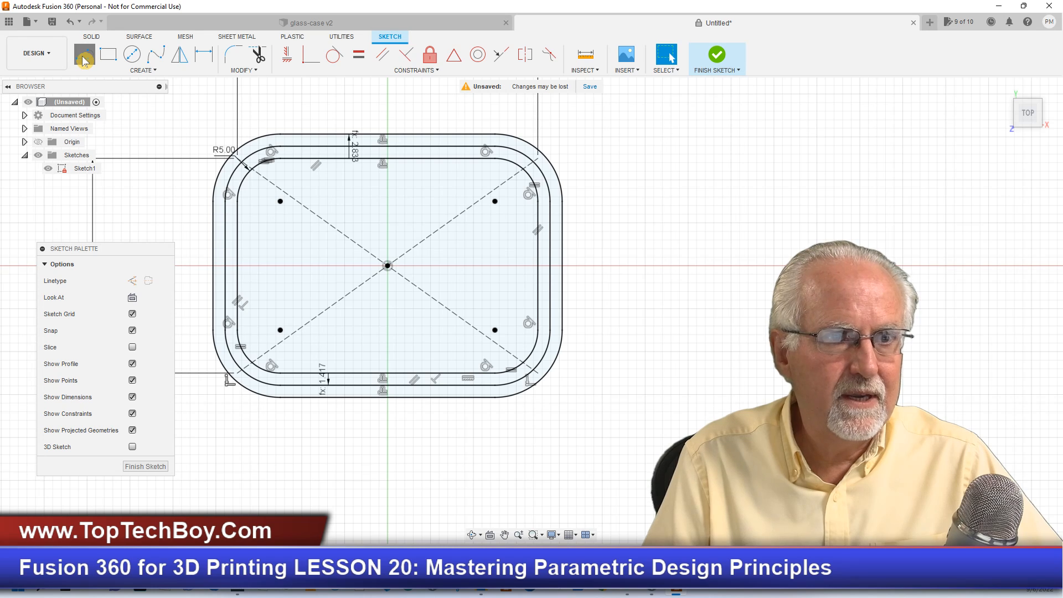
left_click(387, 266)
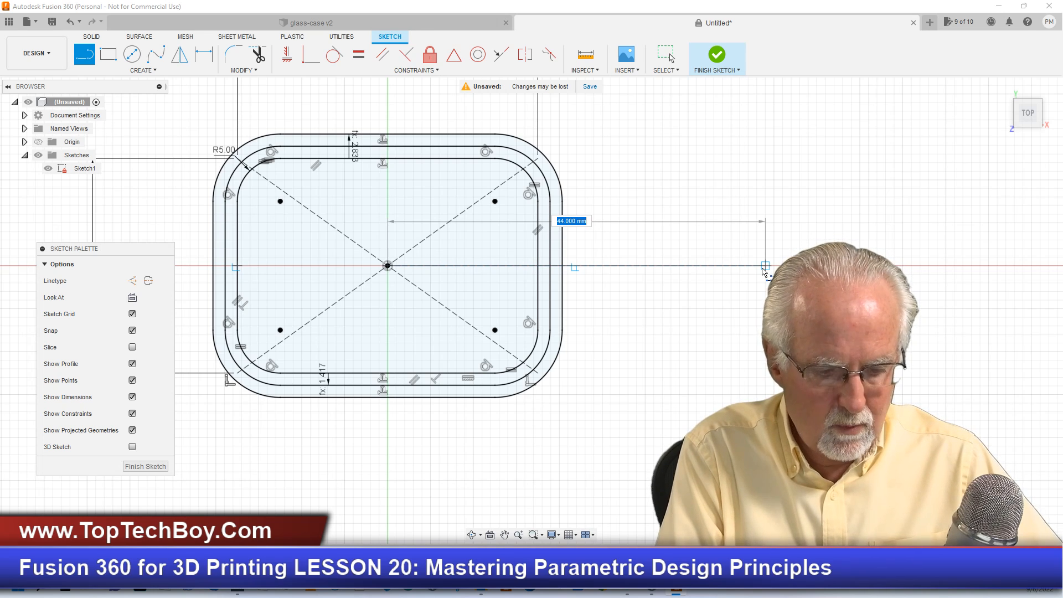
type("offs")
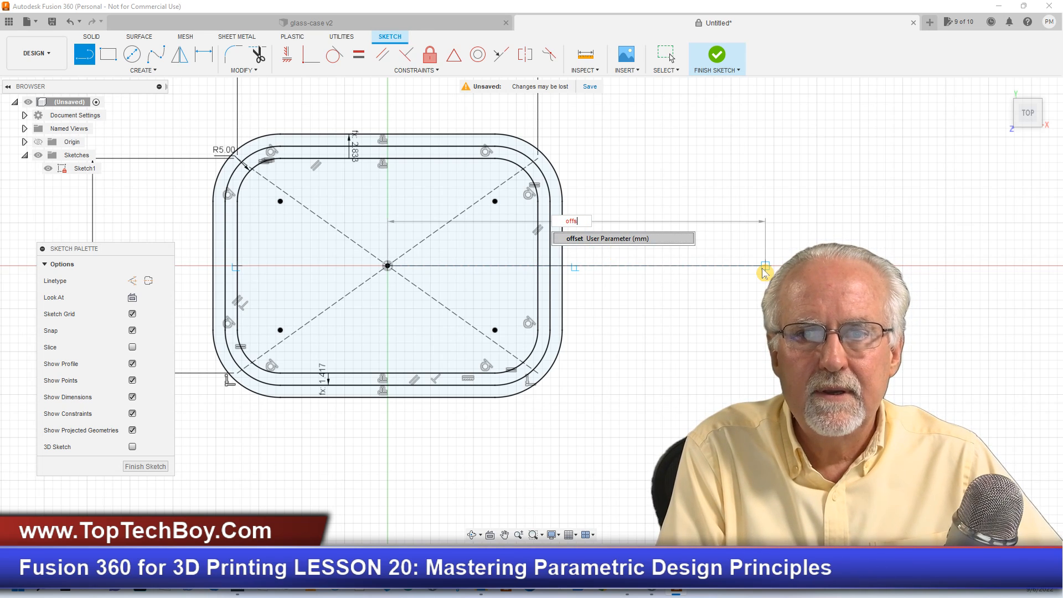
type("et")
key("Tab")
key("Return")
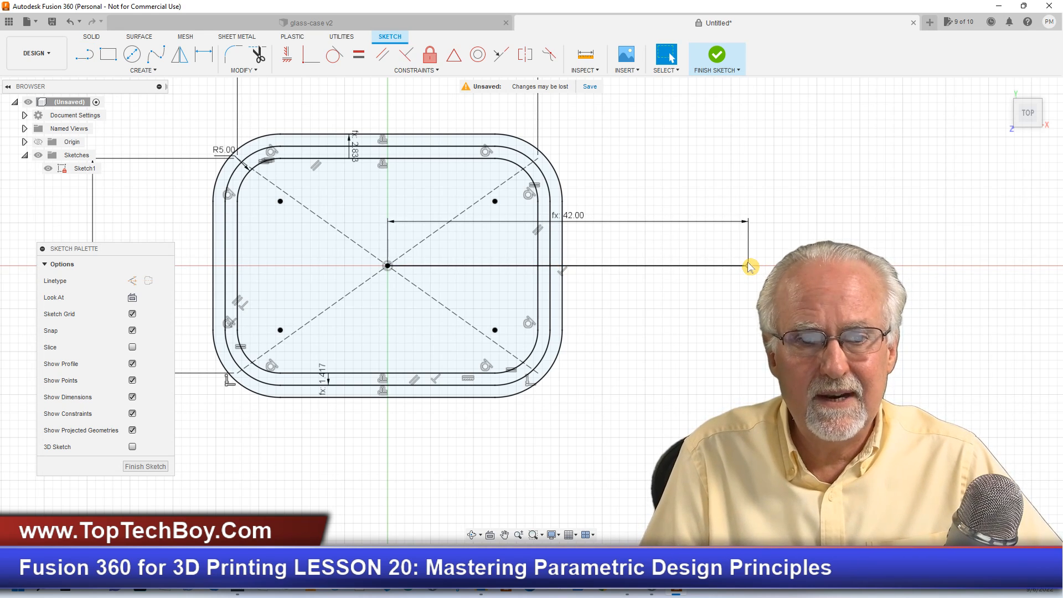
- Draw a center rectangle on the offset line's far endpoint with its width set to caseW and its height to caseL
left_click(108, 54)
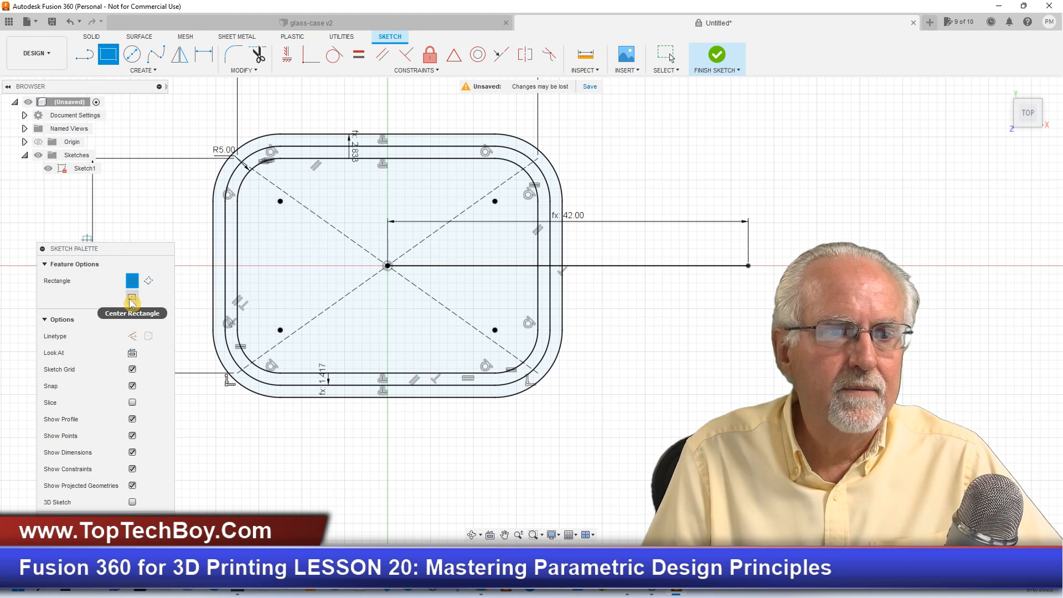
left_click(132, 297)
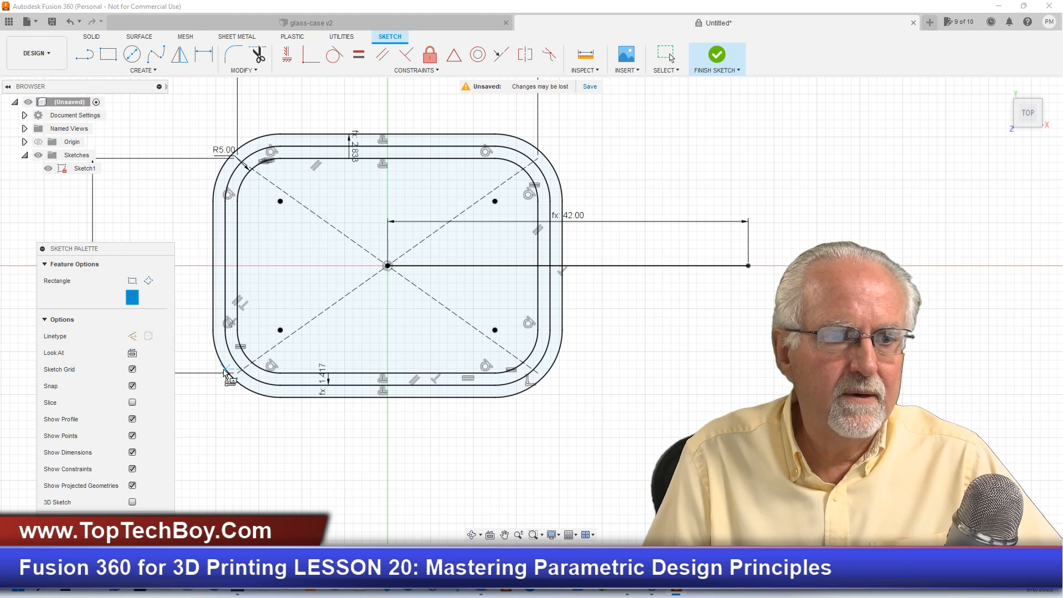
left_click(748, 265)
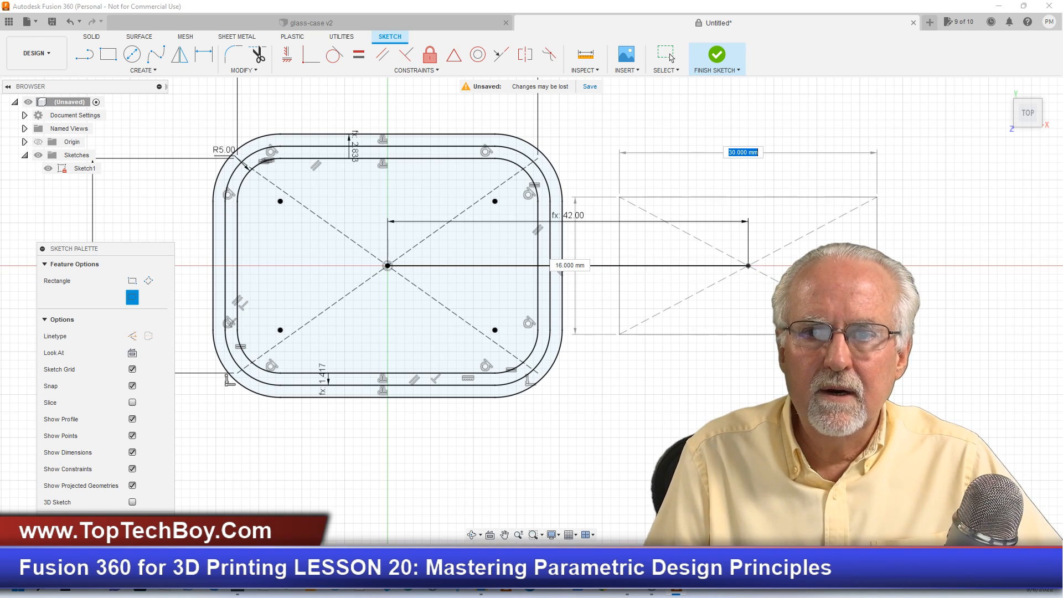
type("ca")
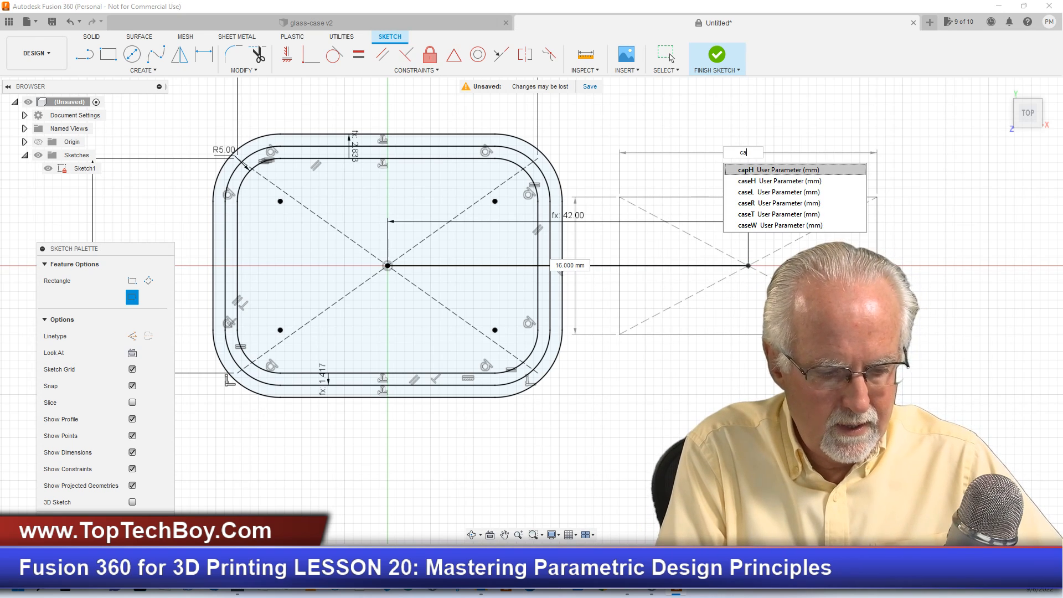
type("seW")
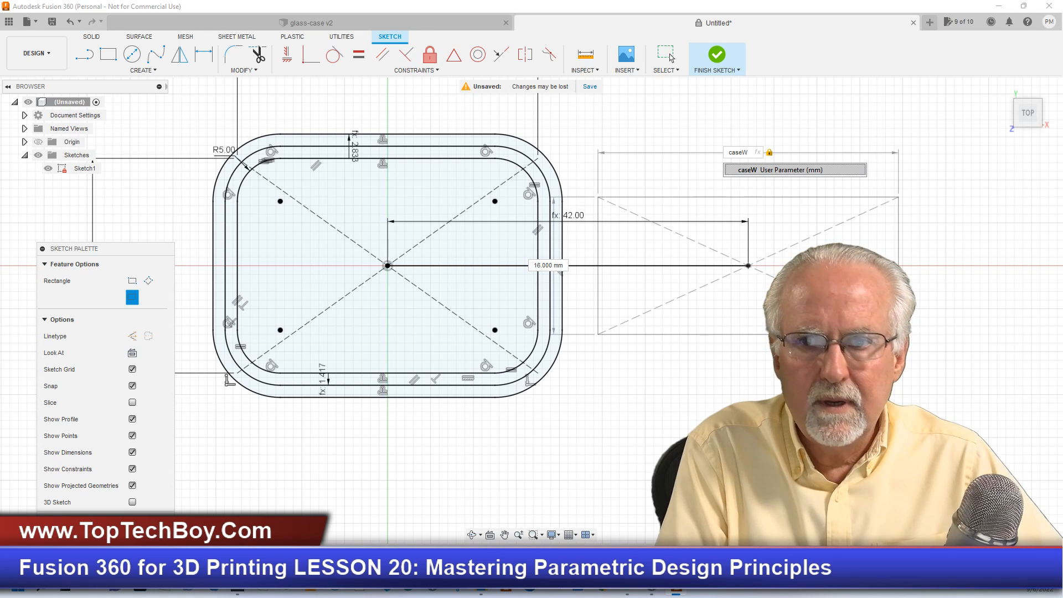
key("Tab")
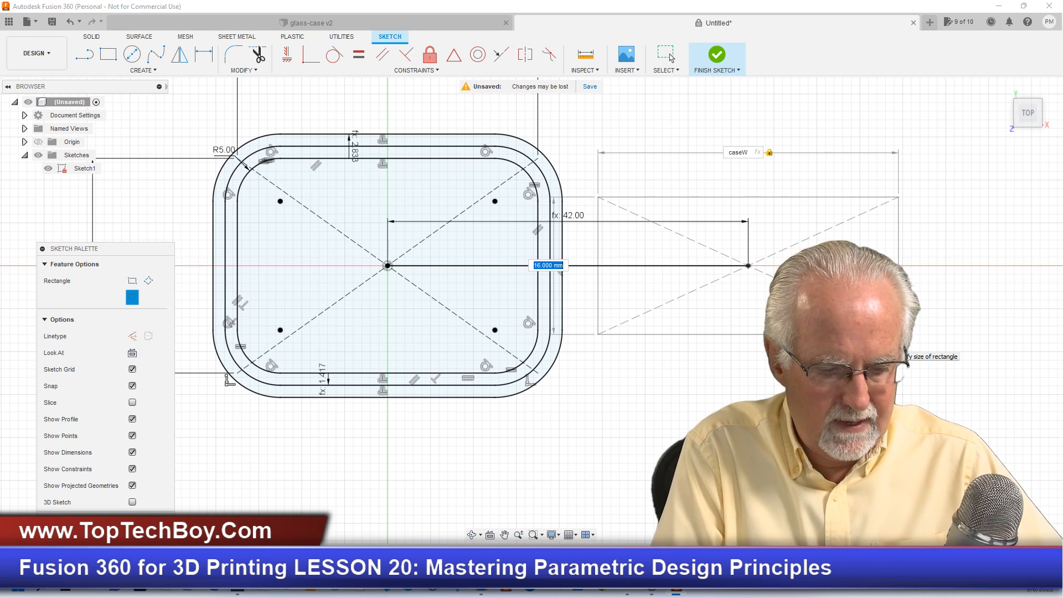
type("caseL")
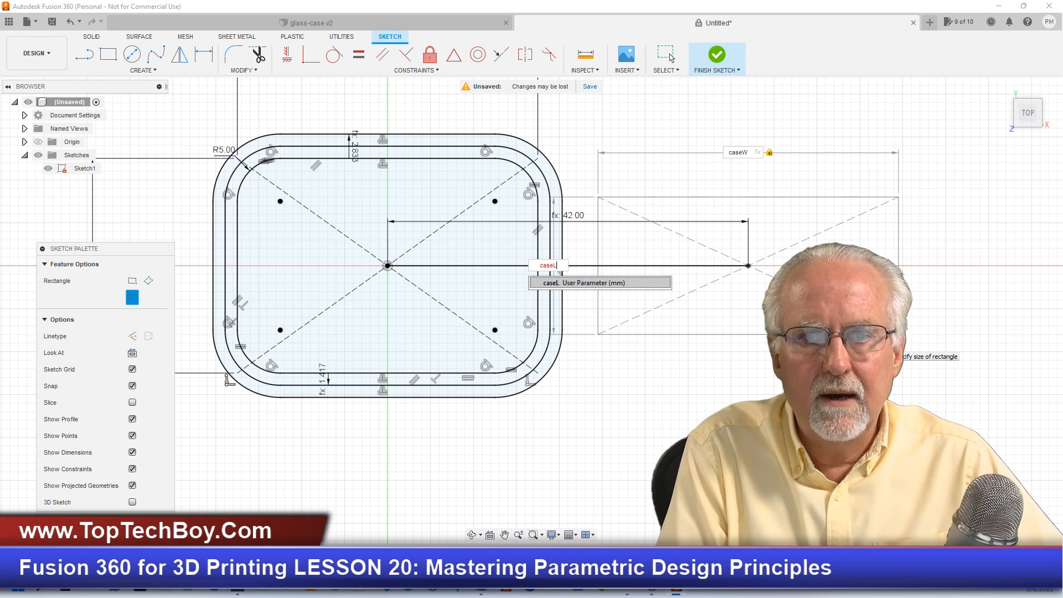
key("Return")
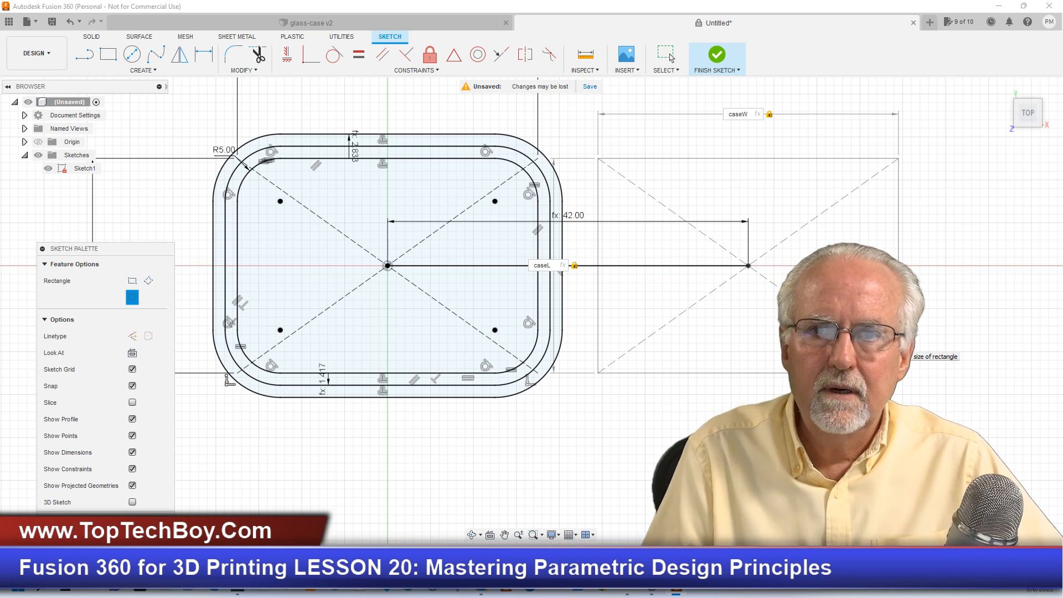
key("Return")
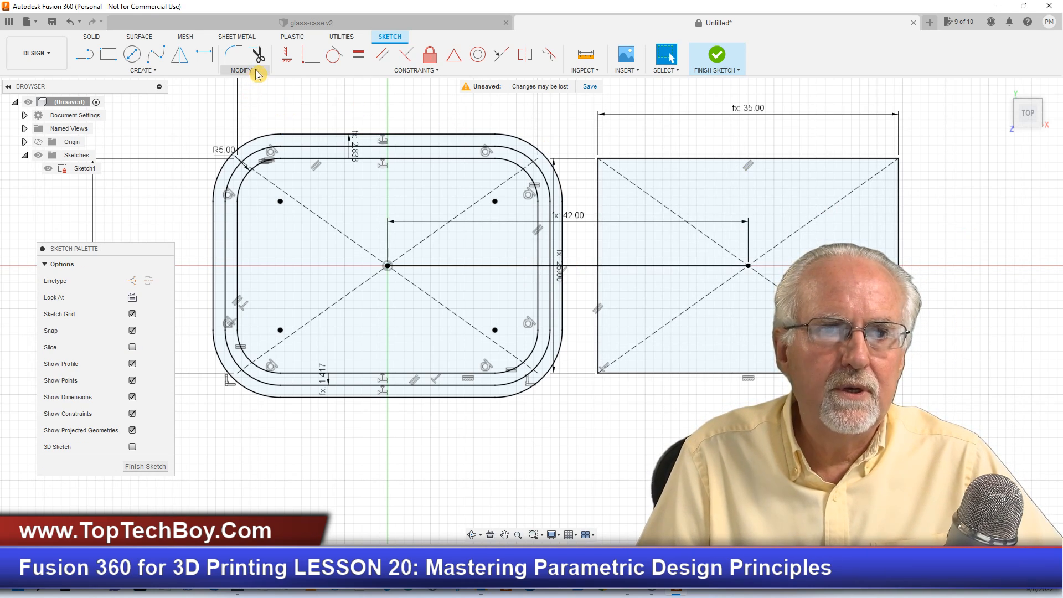
- Fillet the cap rectangle's upper-left corner with the radius set to caseR
left_click(233, 54)
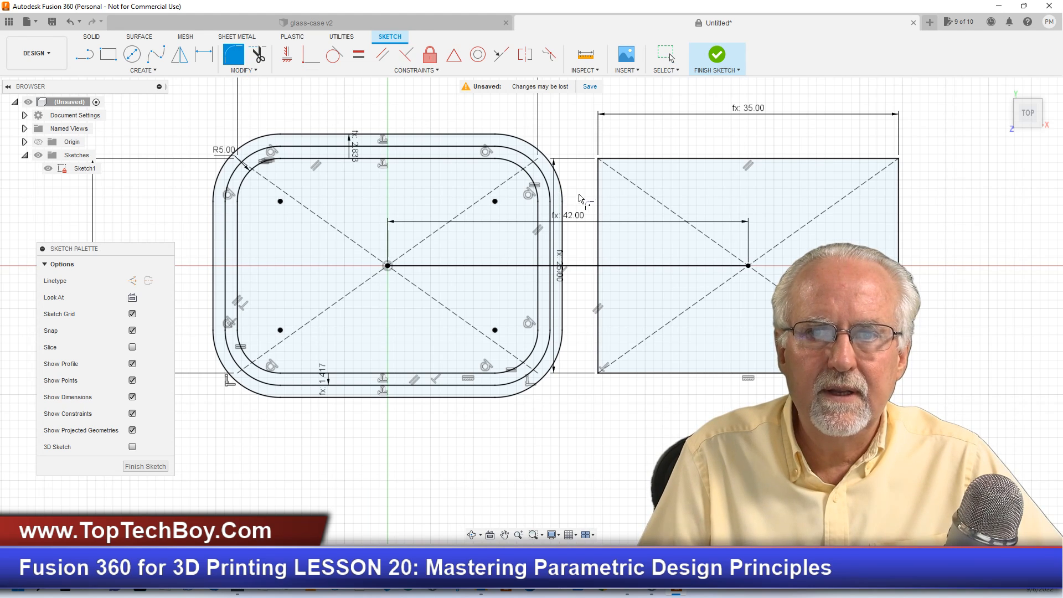
left_click(599, 203)
left_click(661, 159)
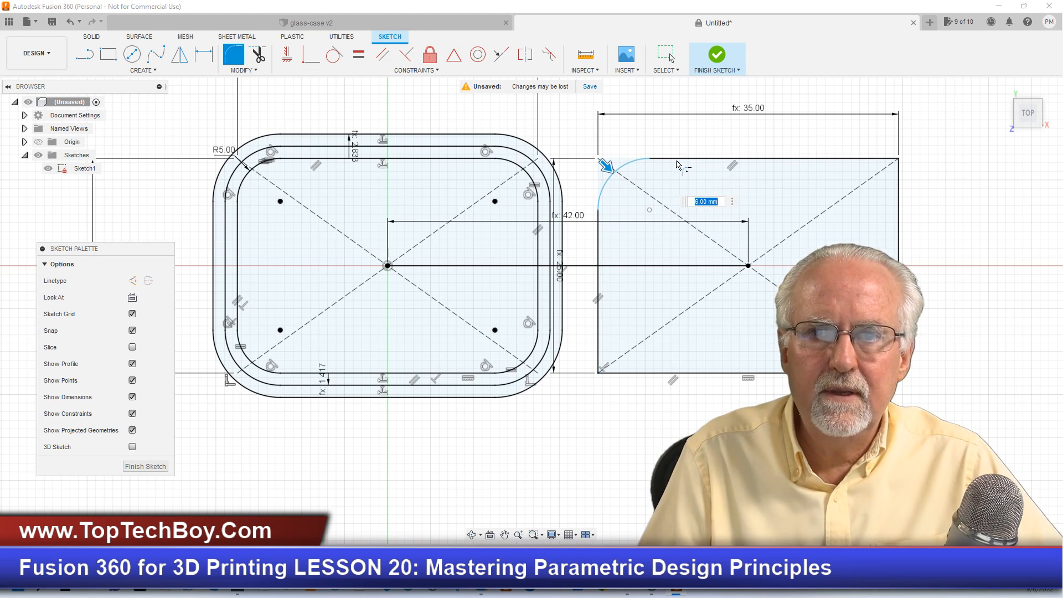
type("c")
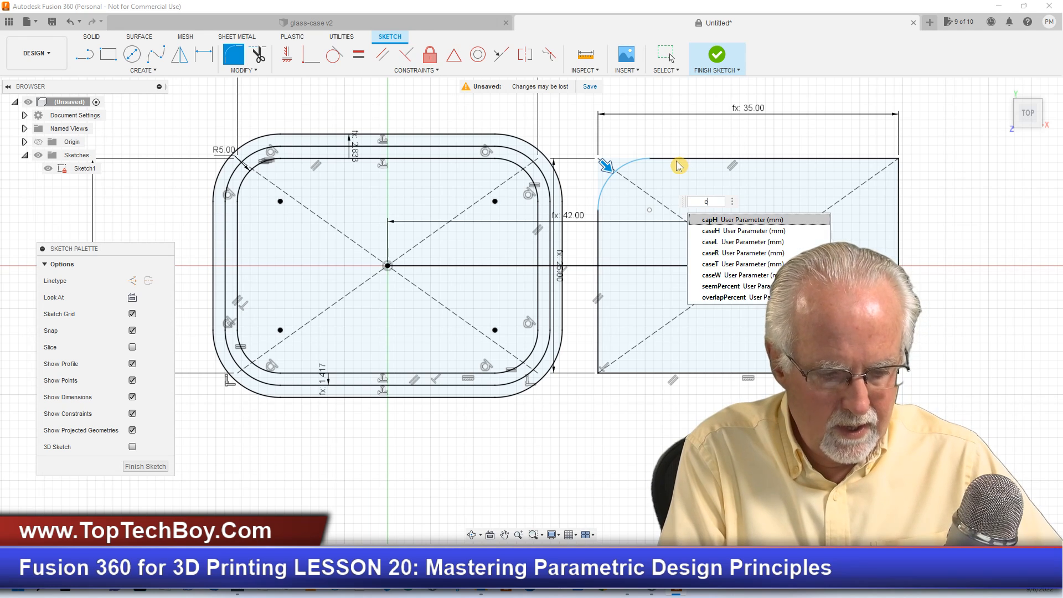
type("aseR")
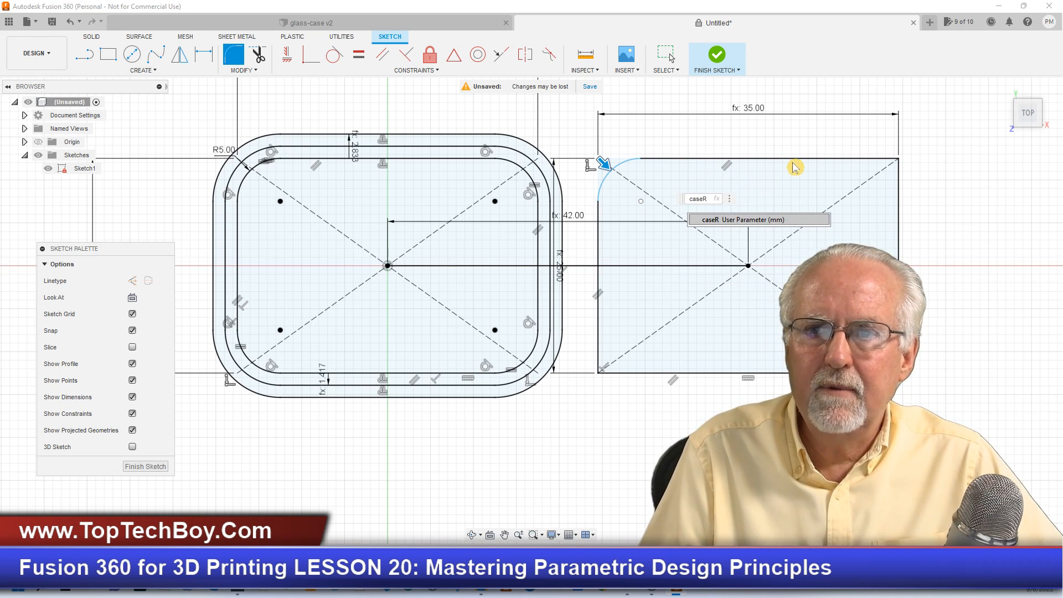
key("Return")
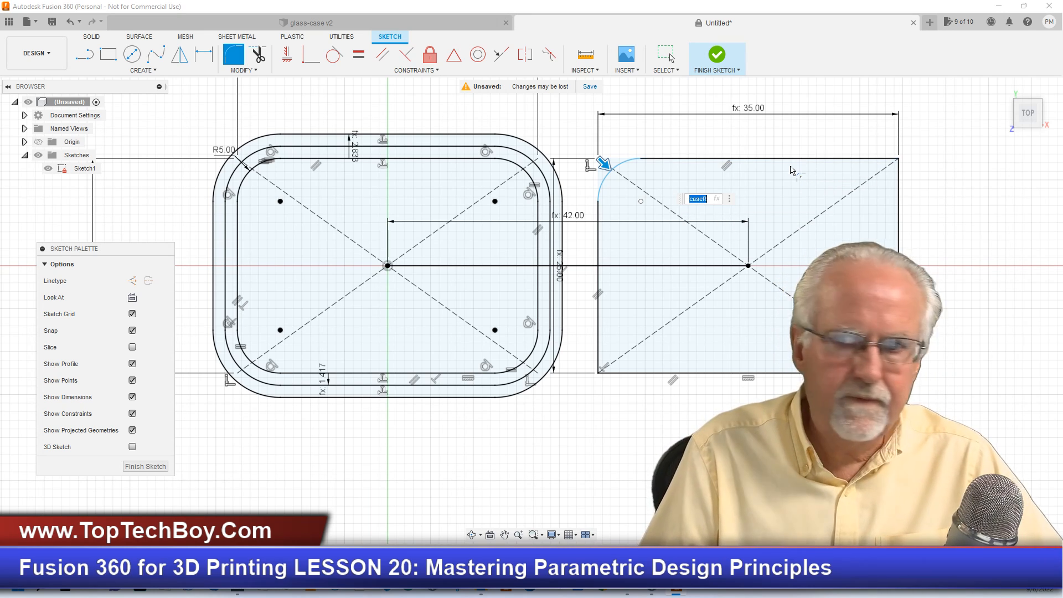
key("Return")
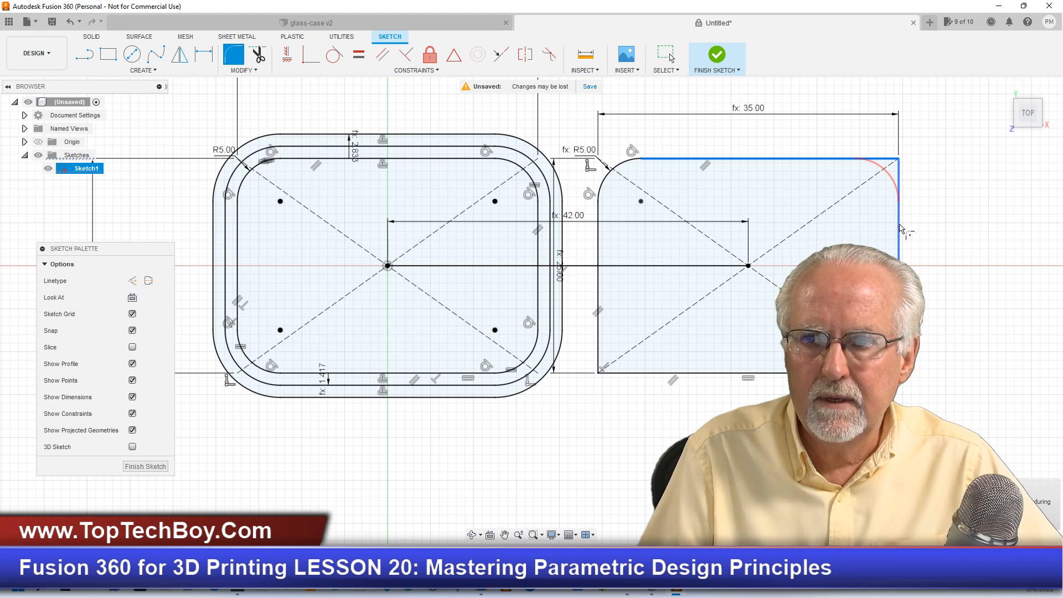
- Fillet the remaining three corners of the cap rectangle with the same caseR radius
left_click(900, 229)
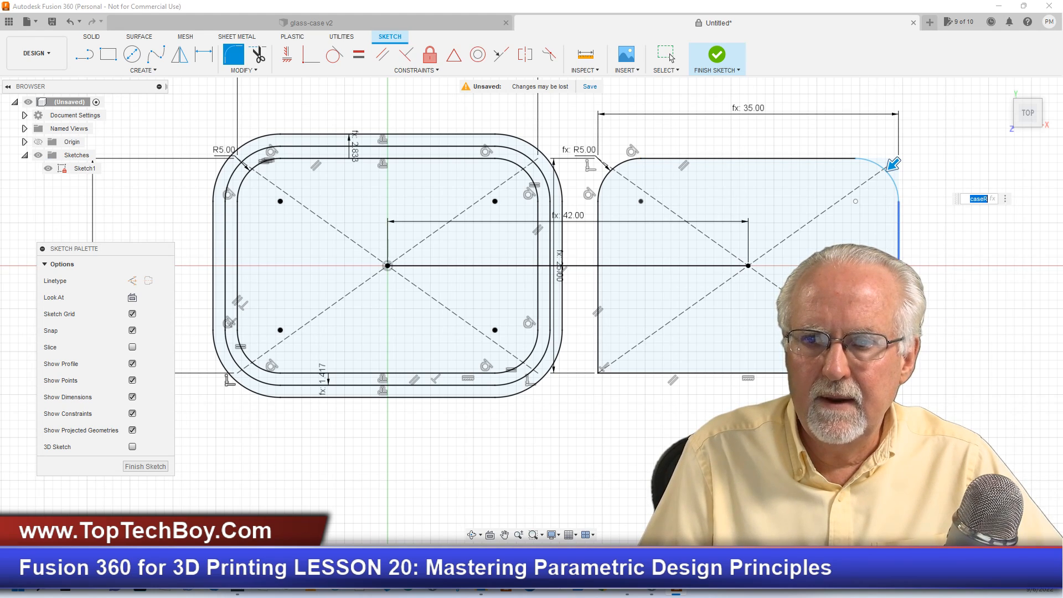
key("Return")
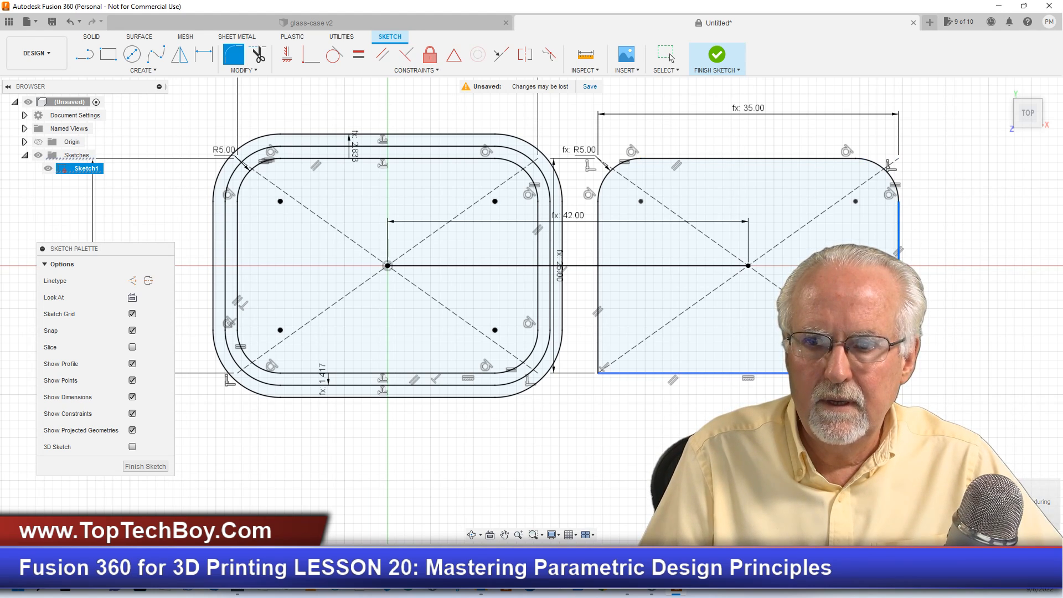
left_click(708, 373)
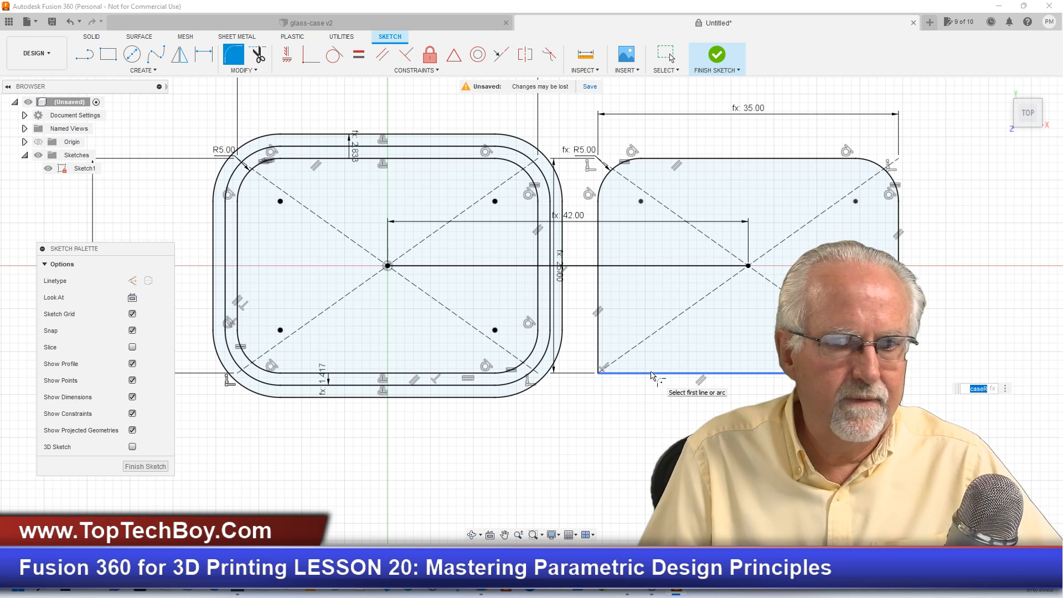
key("Return")
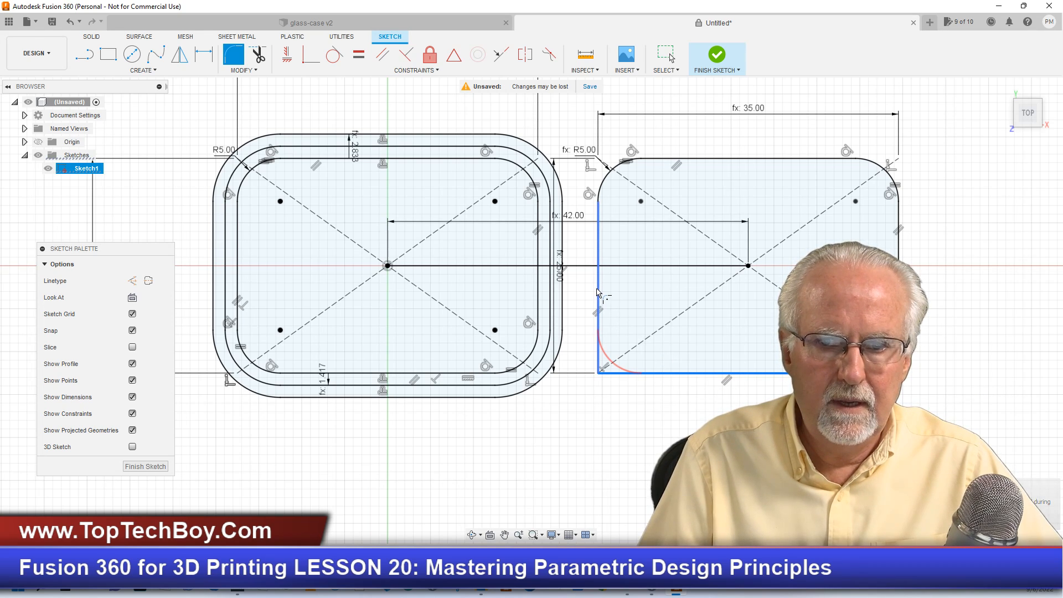
left_click(599, 296)
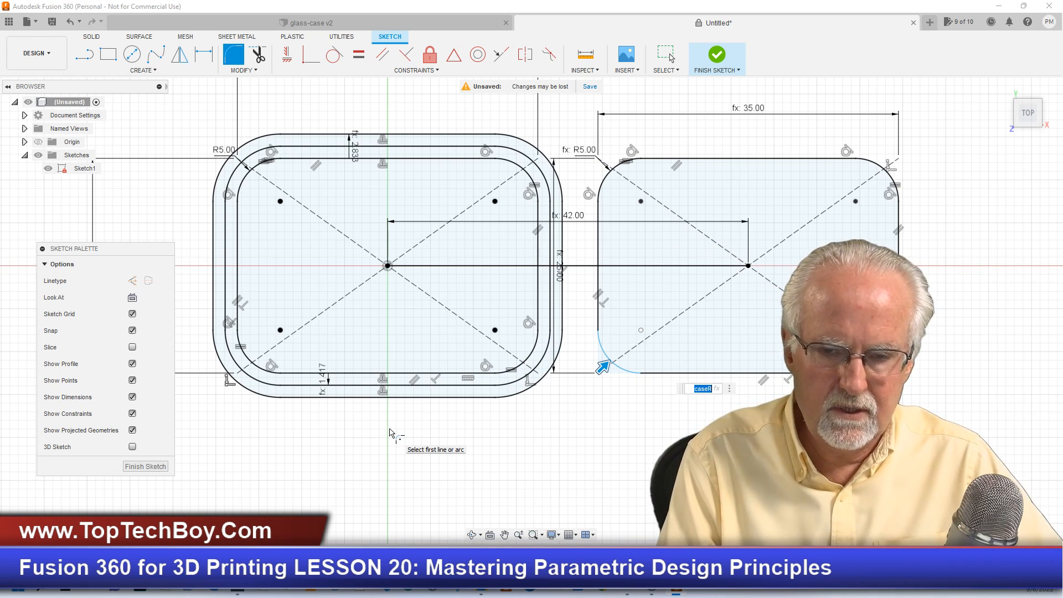
left_click(389, 430)
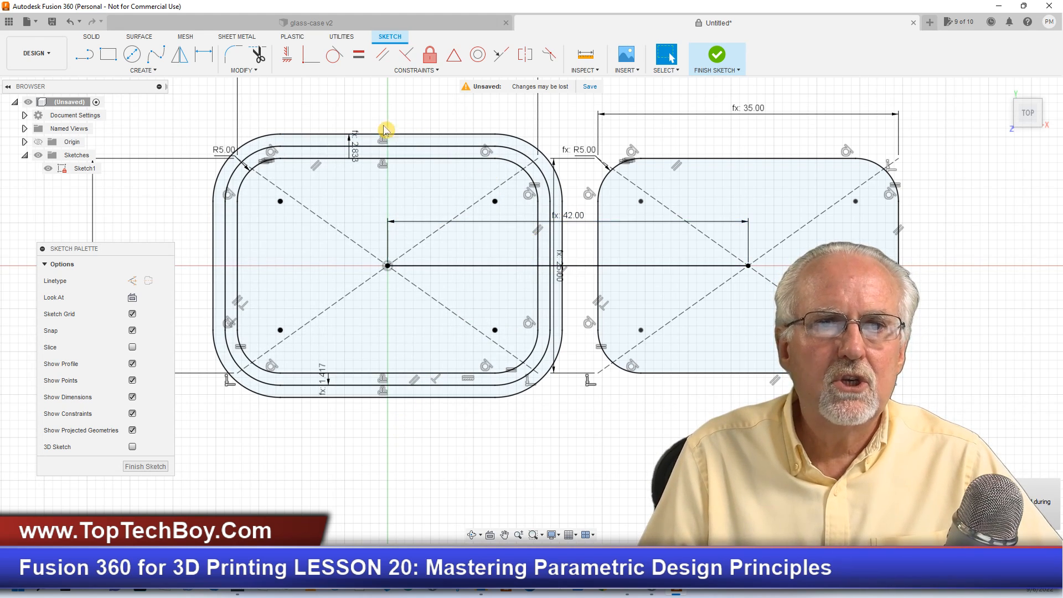
- Offset the rounded cap outline outward with the offset position set to -caseT
left_click(254, 70)
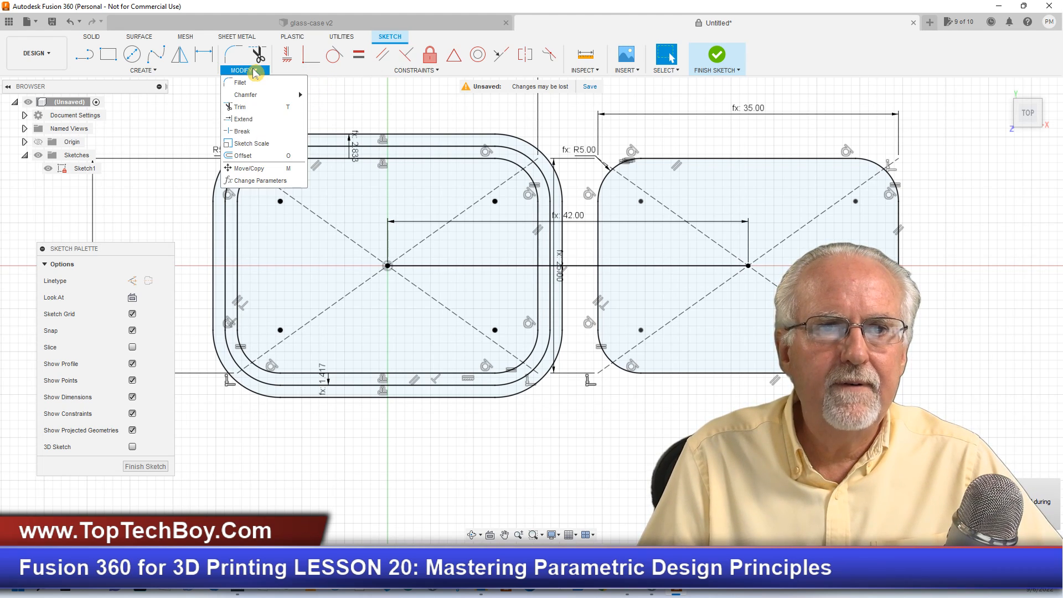
left_click(250, 144)
left_click(728, 162)
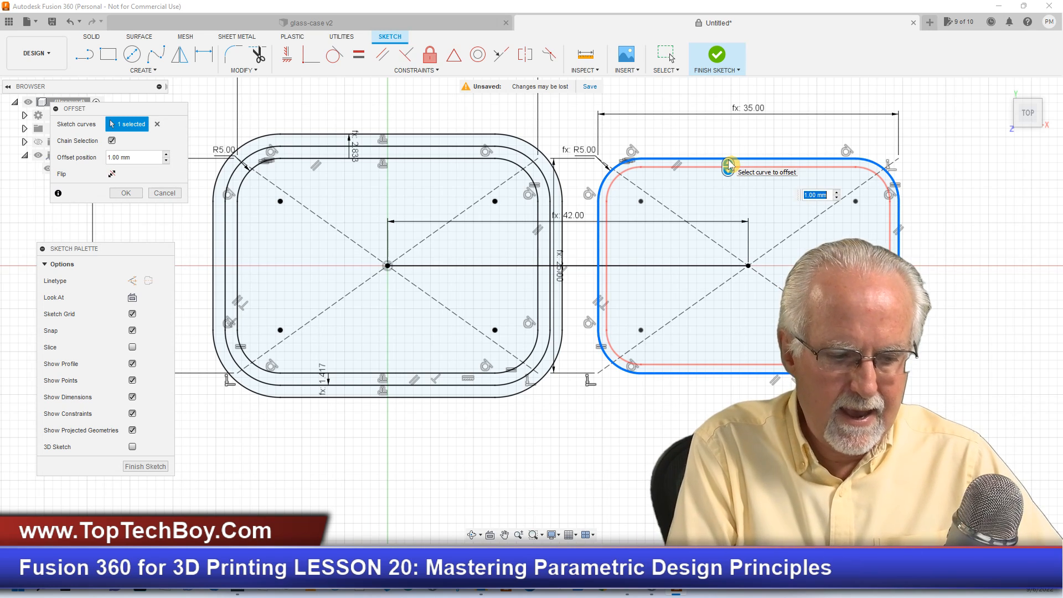
type("caseT")
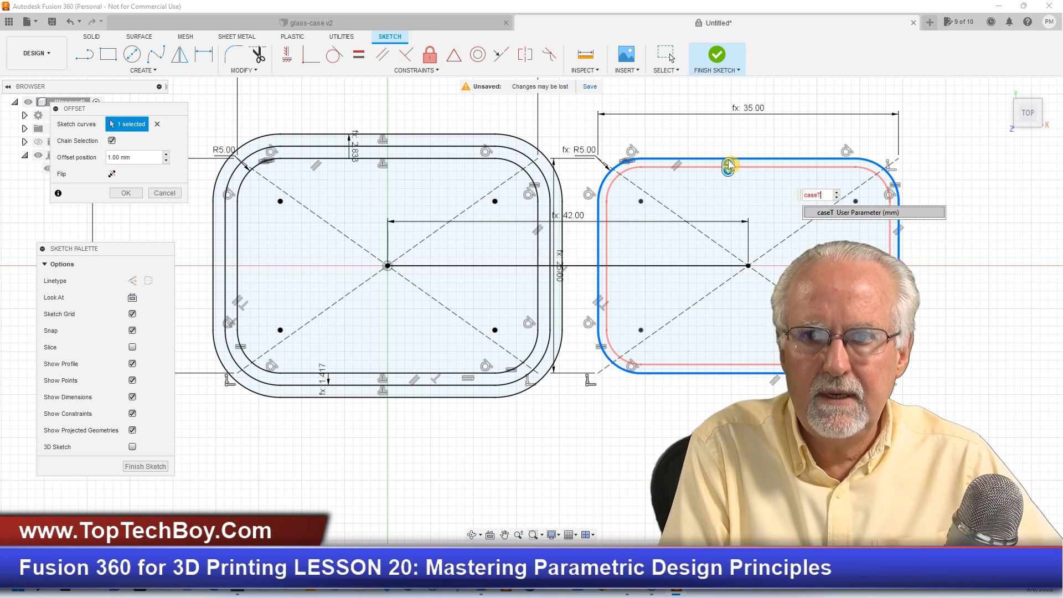
key("Return")
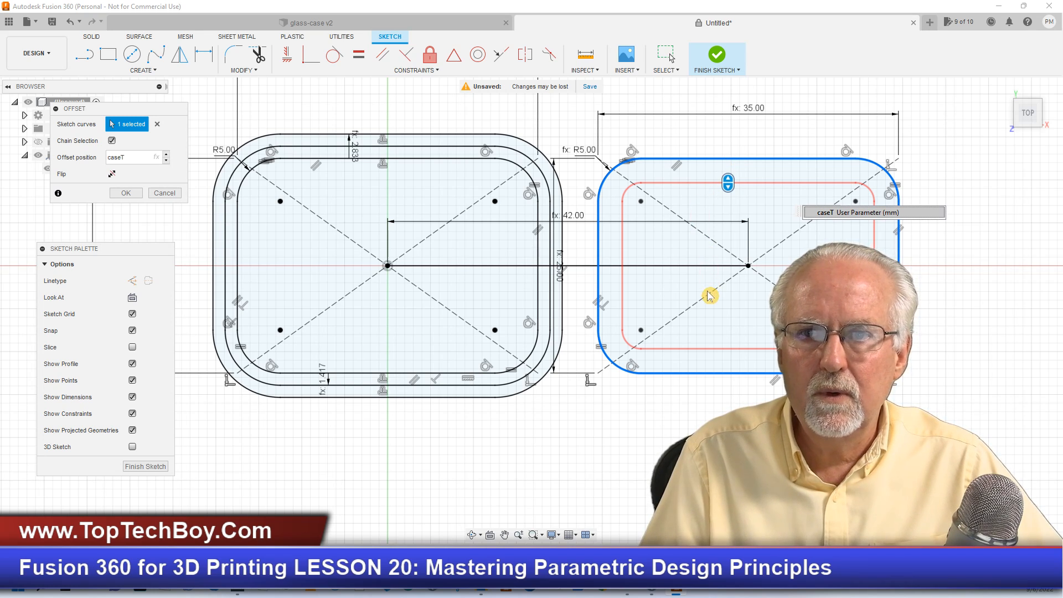
left_click(820, 215)
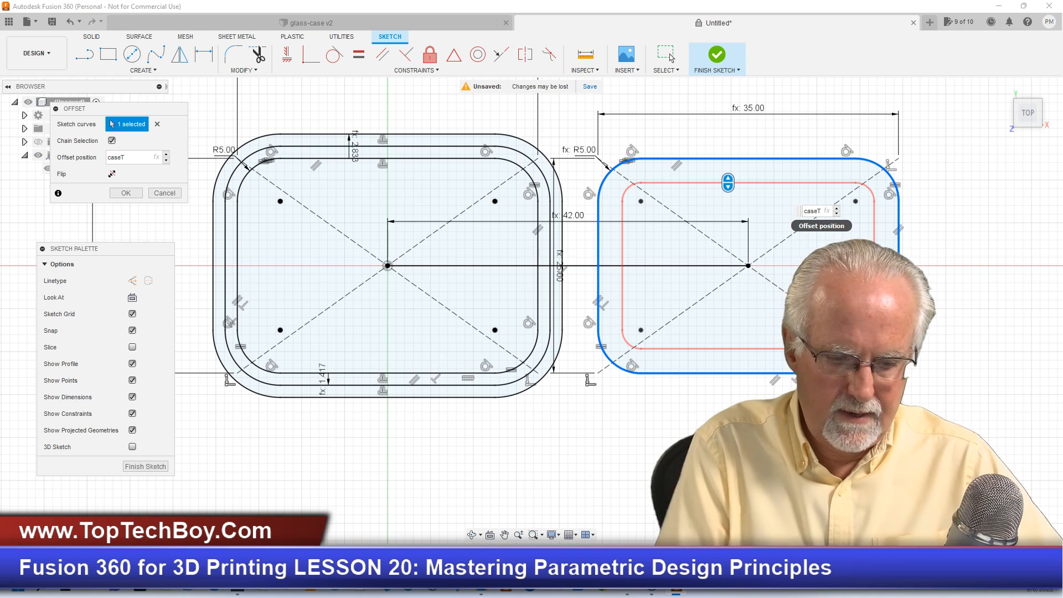
type("-")
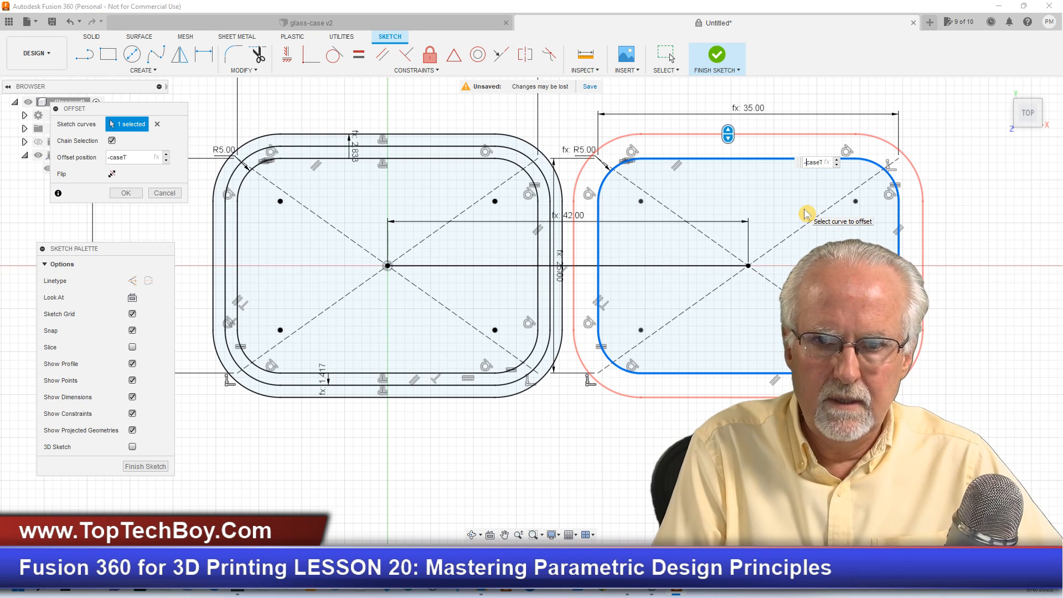
key("Return")
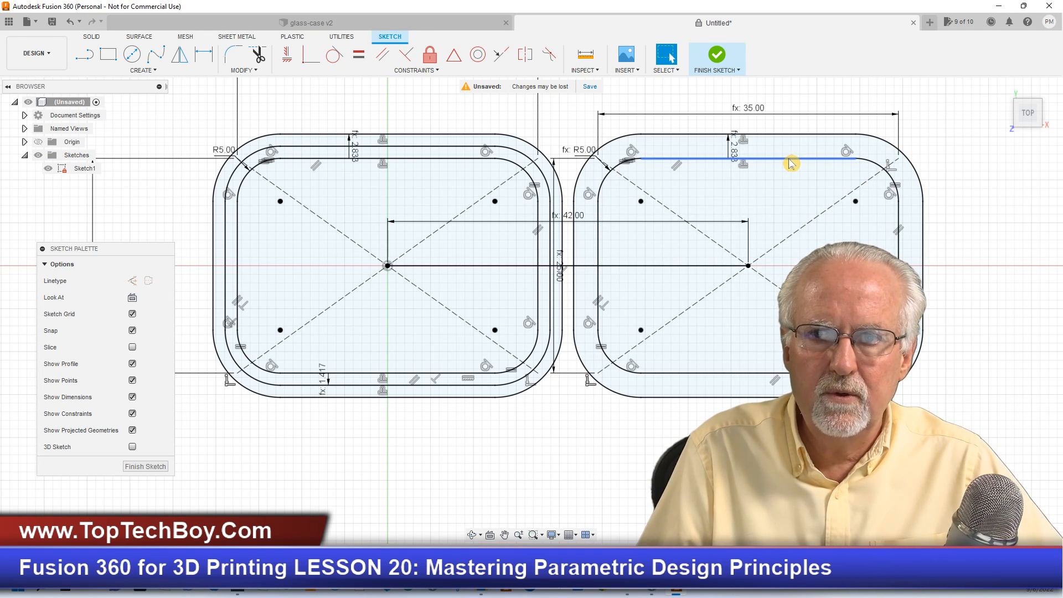
- Offset the cap's innermost outline outward with the offset position set to -caseT/2, and finish the sketch
left_click(252, 70)
mouse_move(242, 70)
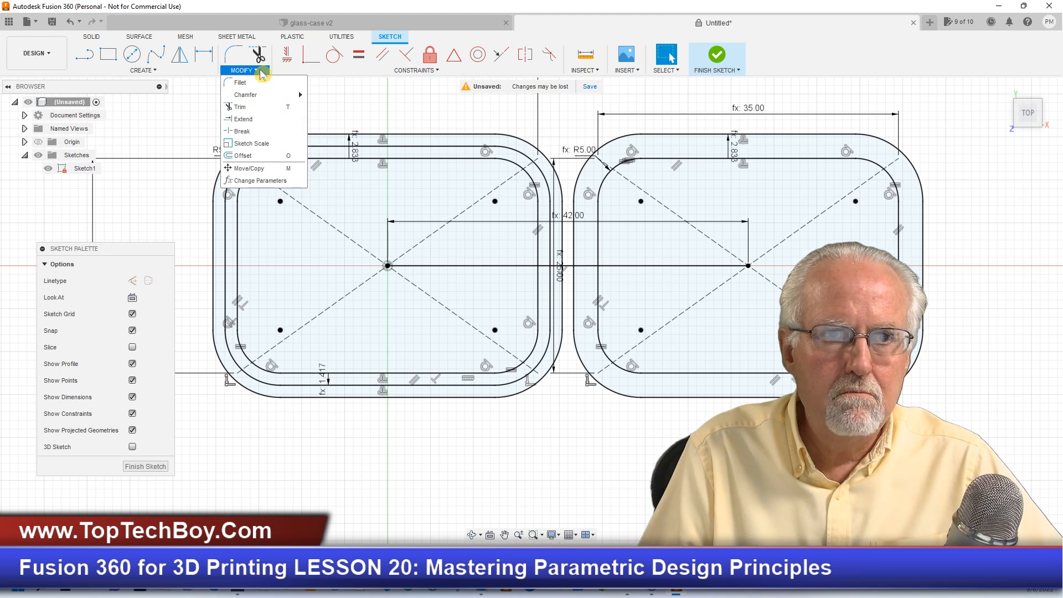
left_click(269, 156)
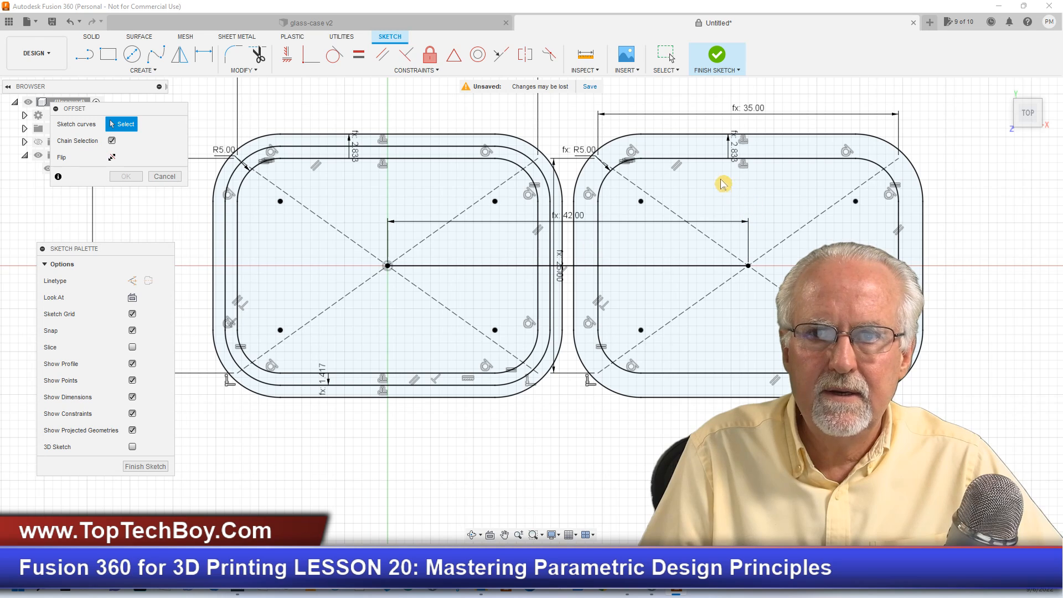
left_click(714, 162)
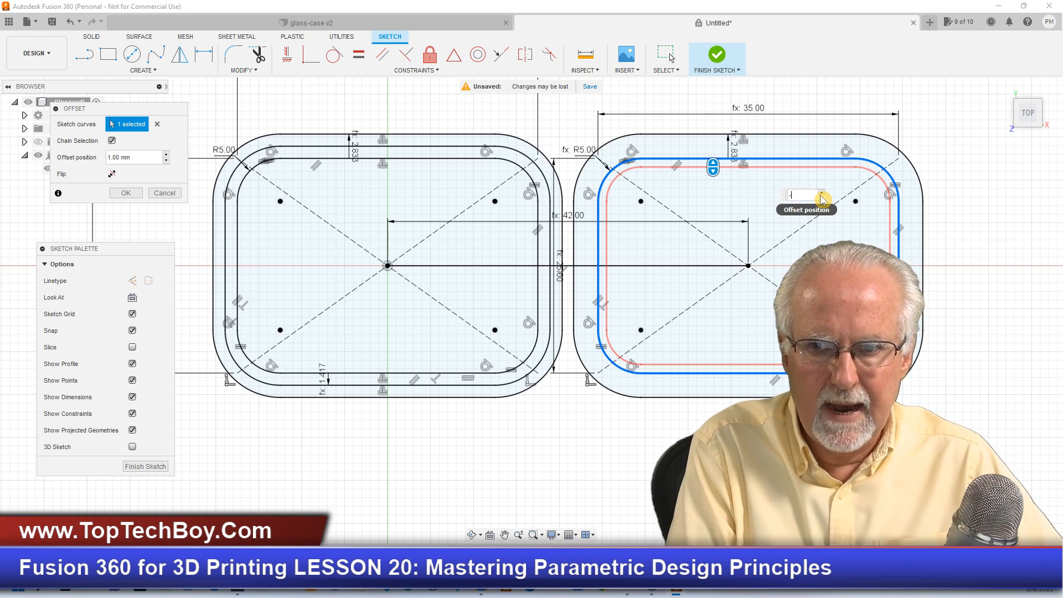
type("-caseT")
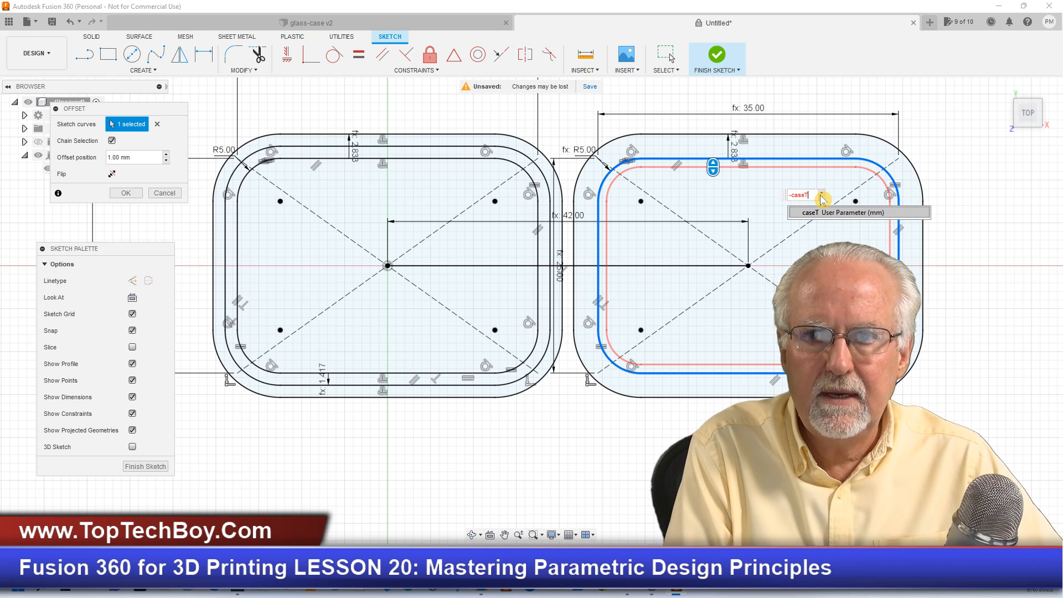
key("Return")
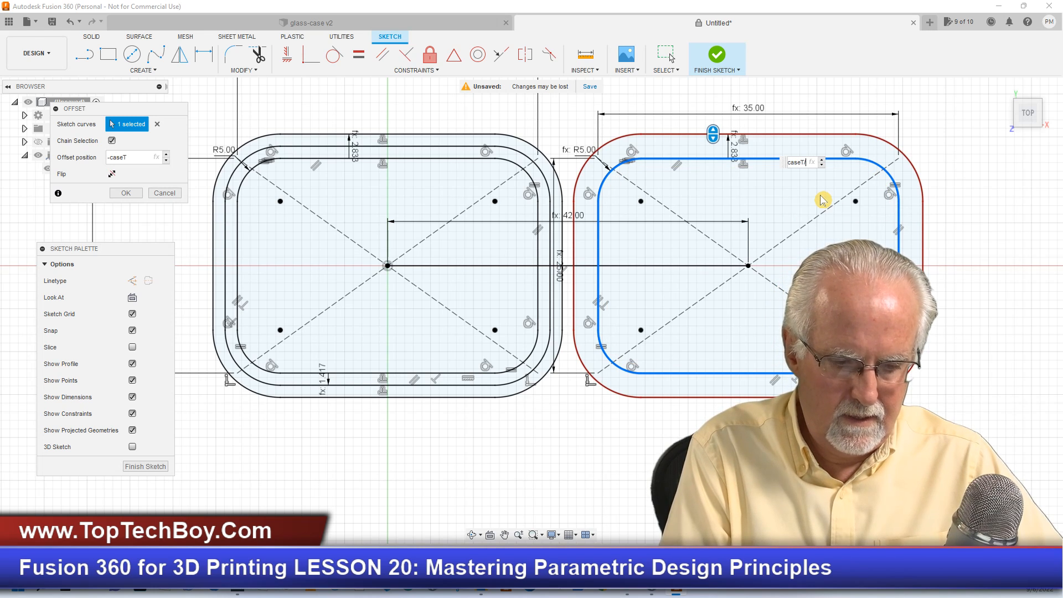
type("/2")
key("Return")
key("Return")
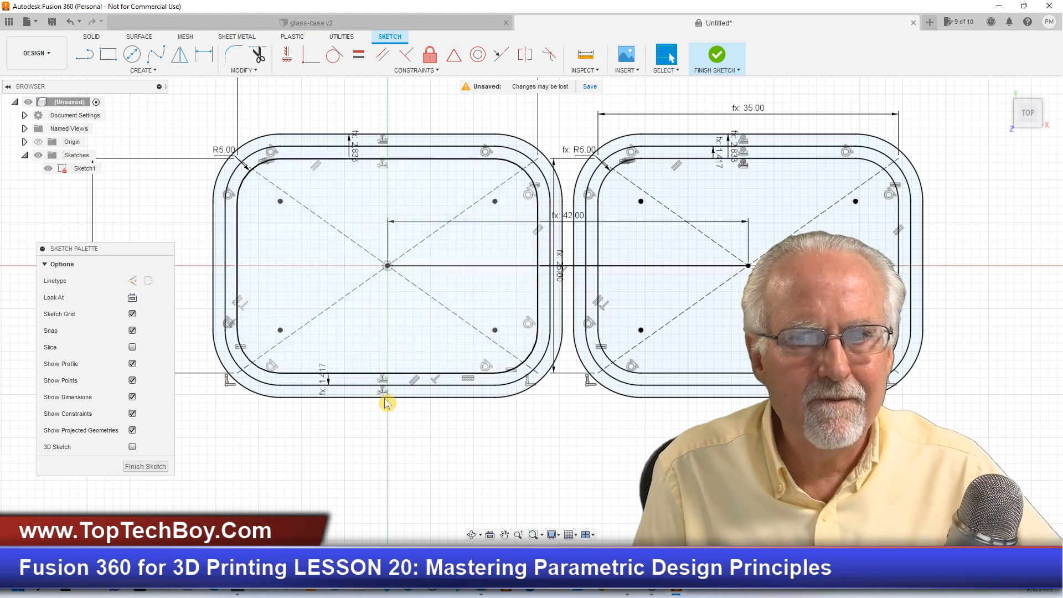
left_click(145, 466)
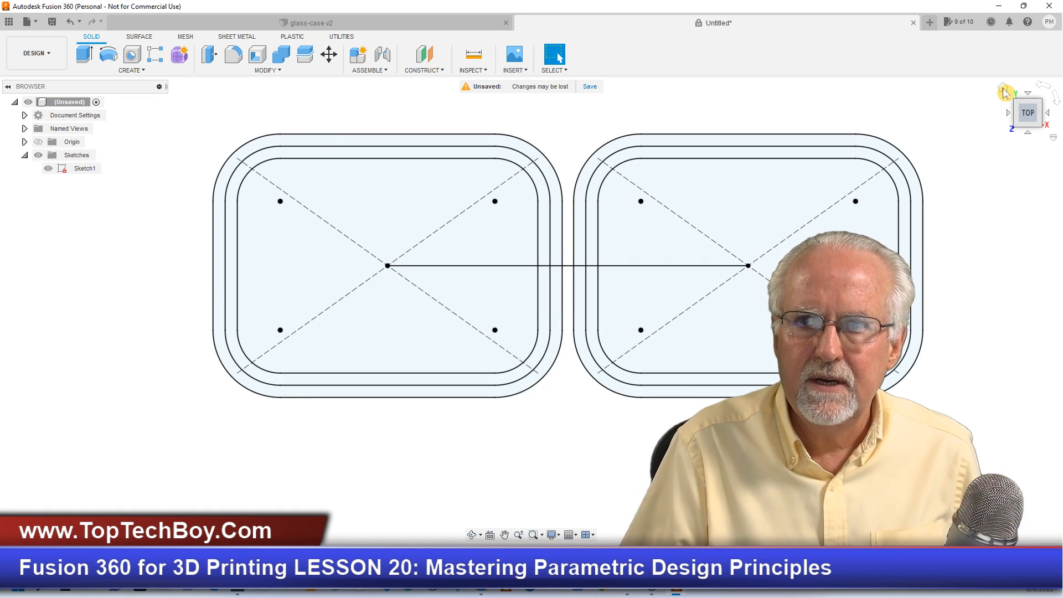
left_click(1003, 89)
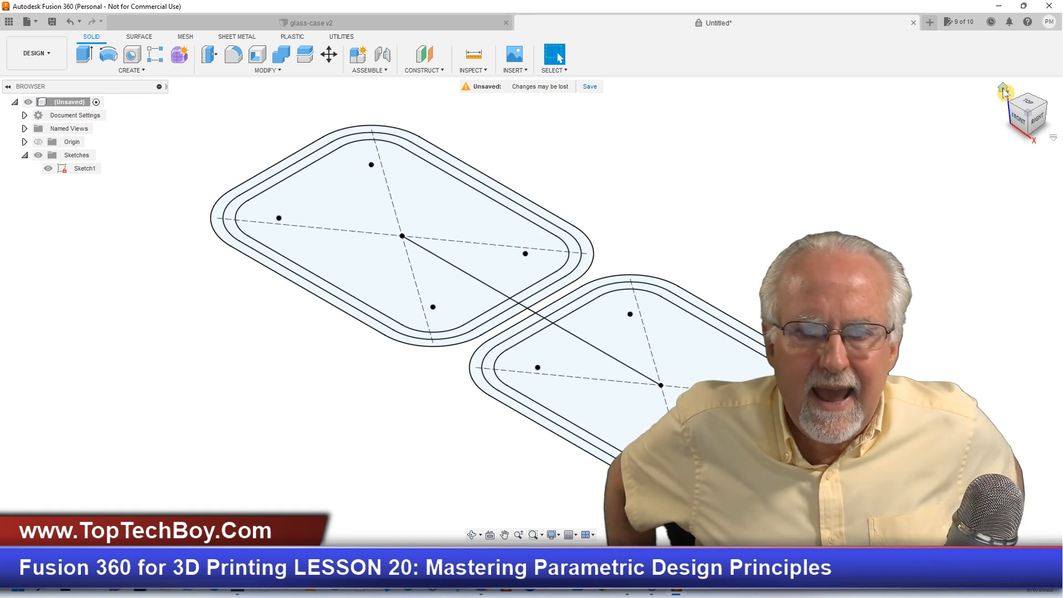
right_click(198, 127)
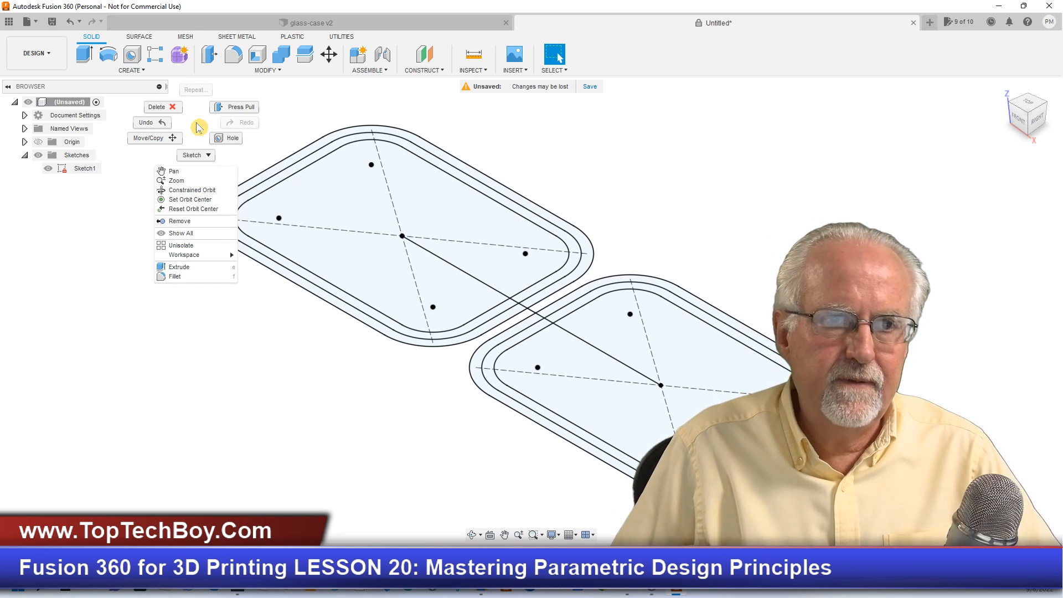
left_click(122, 235)
right_click(76, 178)
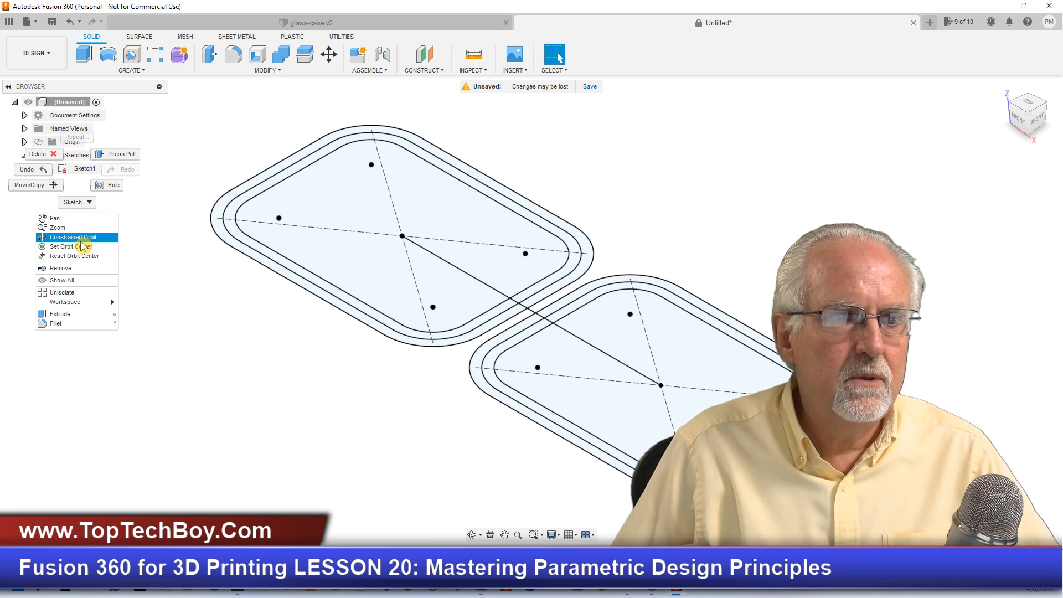
left_click(173, 270)
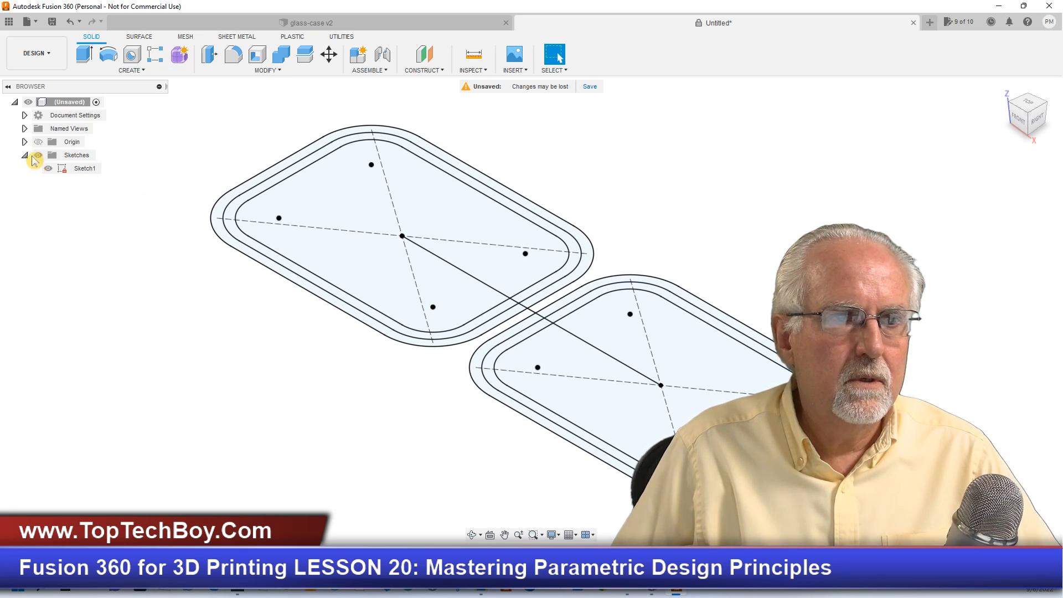
right_click(83, 170)
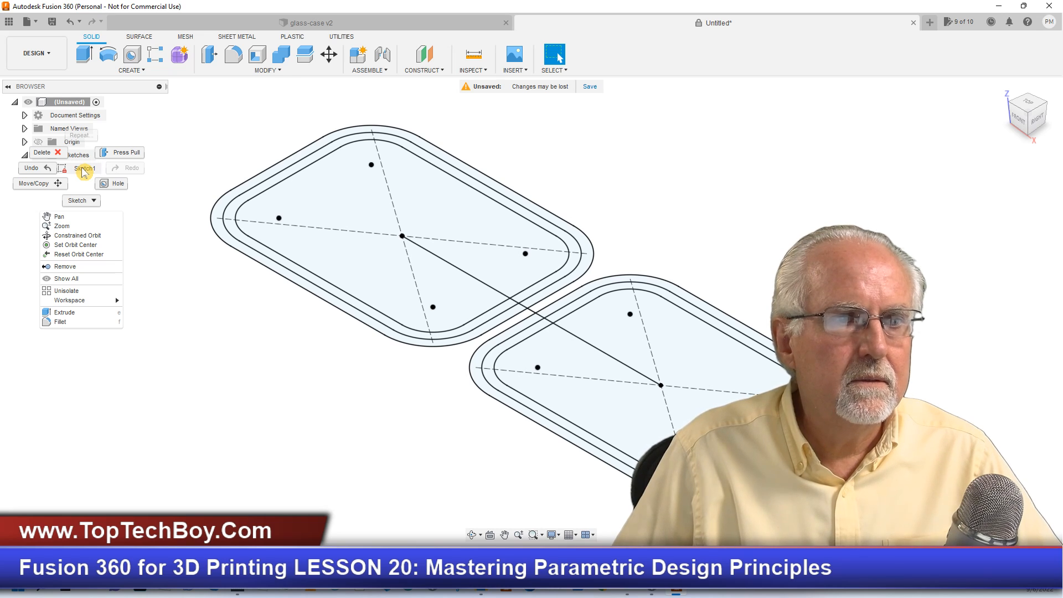
left_click(191, 148)
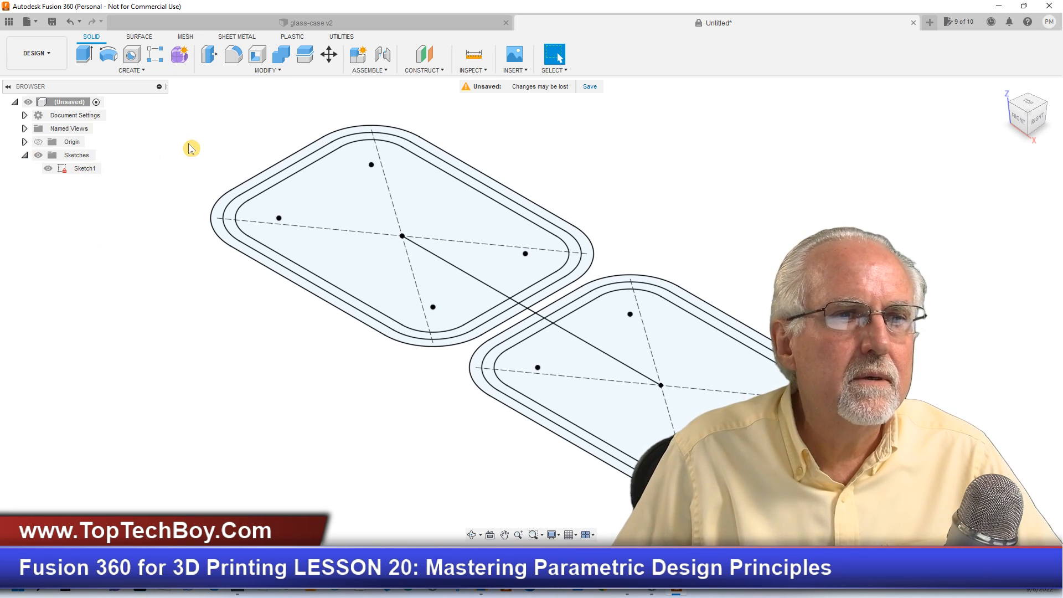
- Reopen the finished case and cap sketch, Sketch1, for editing
left_click(83, 170)
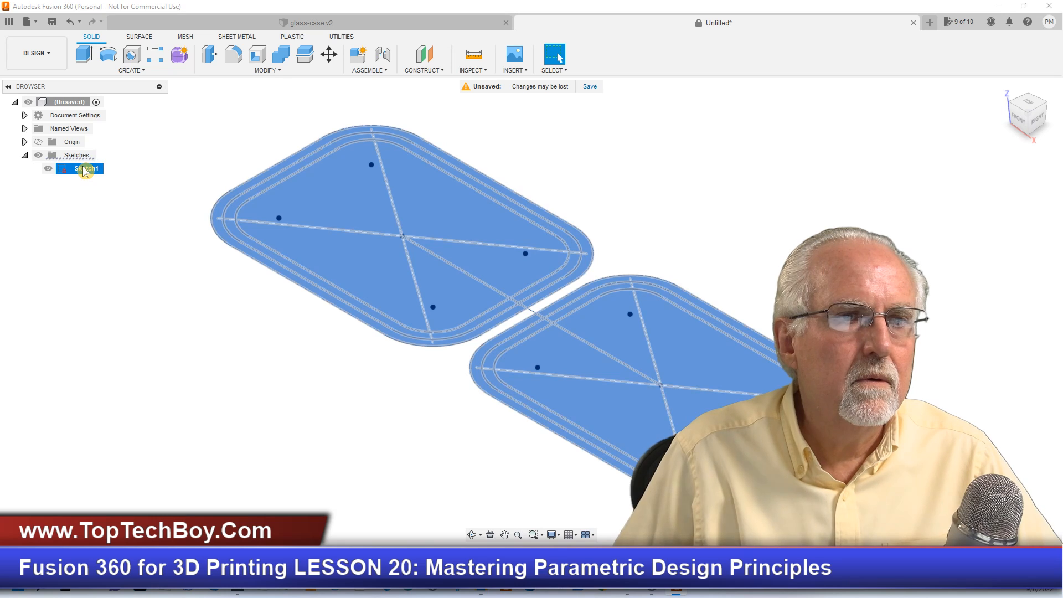
right_click(84, 170)
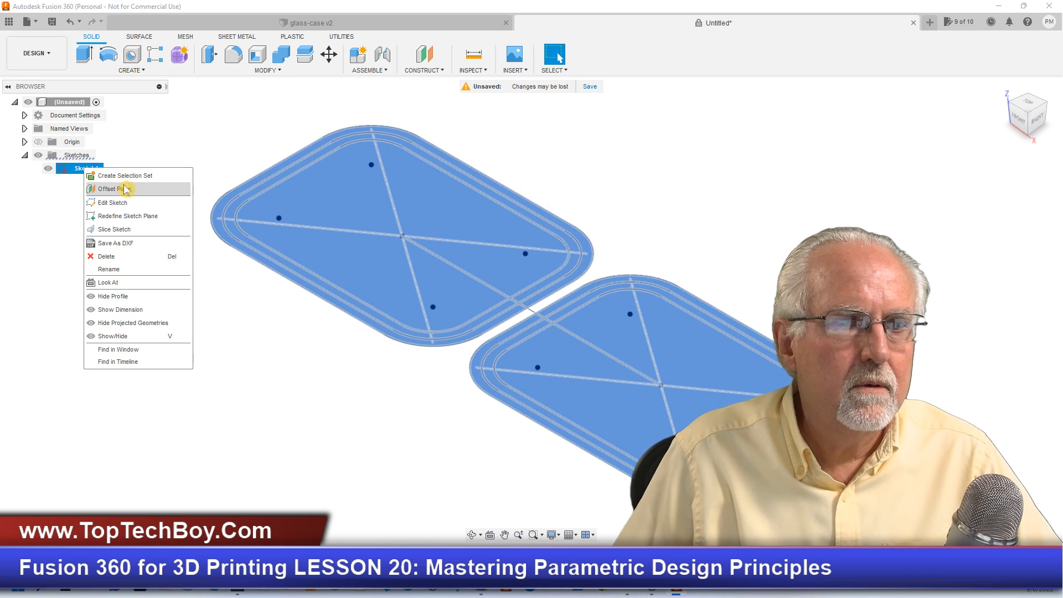
left_click(131, 205)
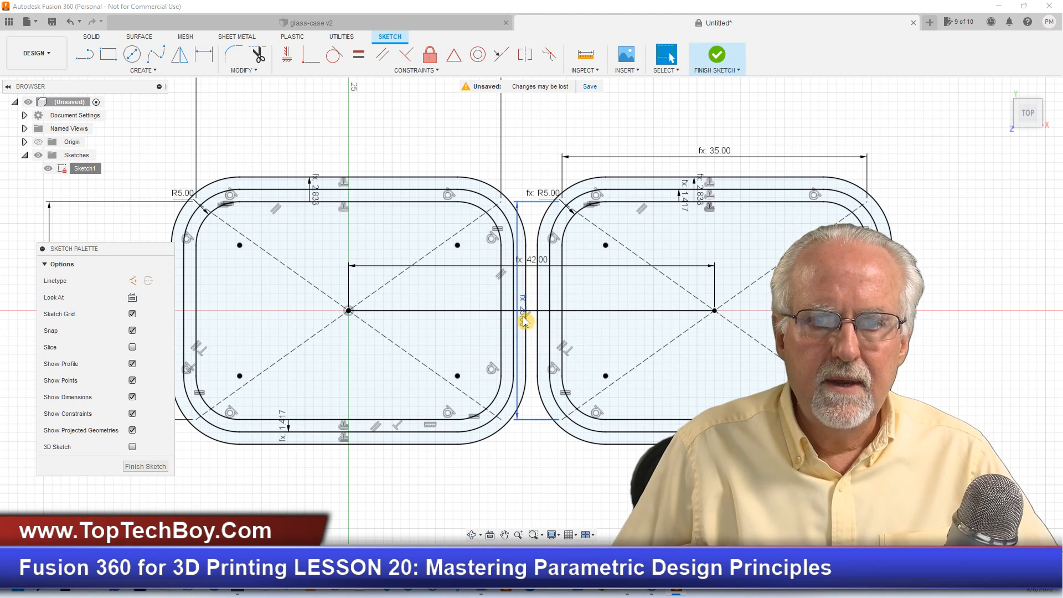
- Convert the line joining the case and cap centres to construction geometry and finish the sketch
scroll(505, 304, "up", 5)
left_click(453, 322)
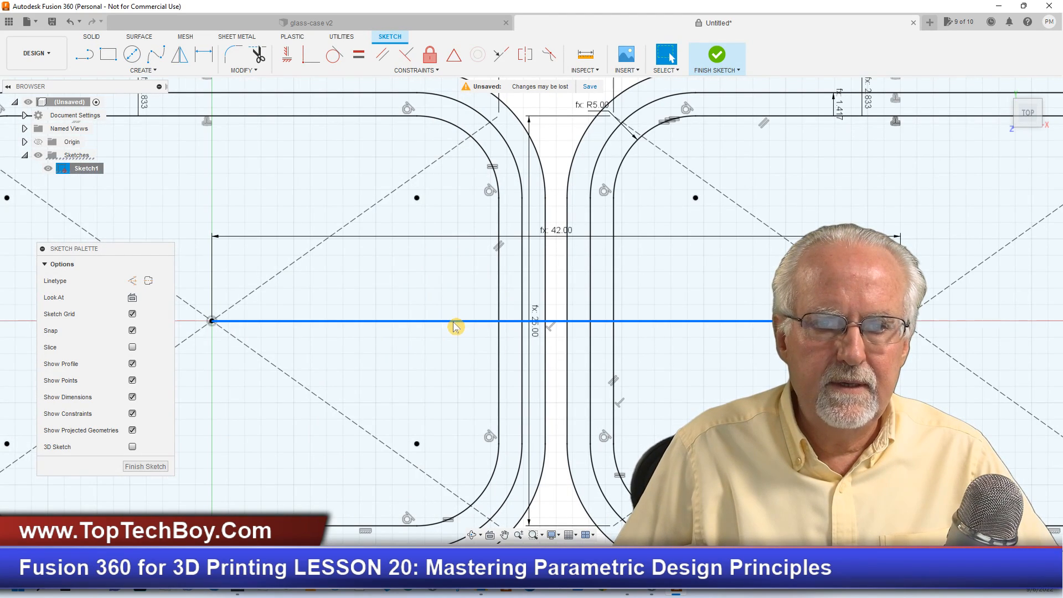
left_click(133, 282)
left_click(157, 469)
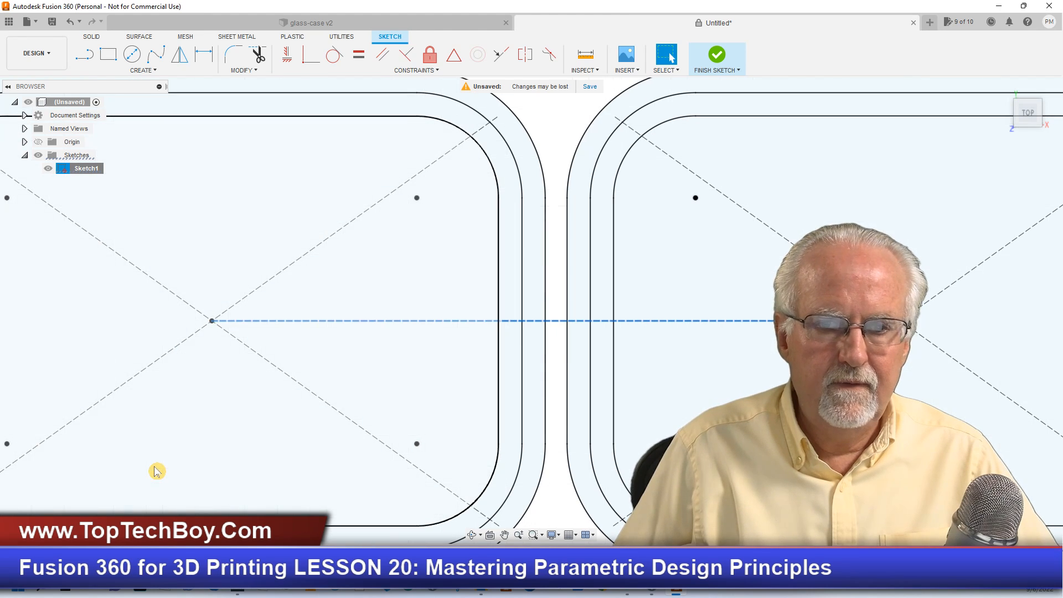
- Try to extrude the innermost case and cap profiles together with the case's adjoining wall ring by caseT as new bodies
scroll(588, 316, "down", 3)
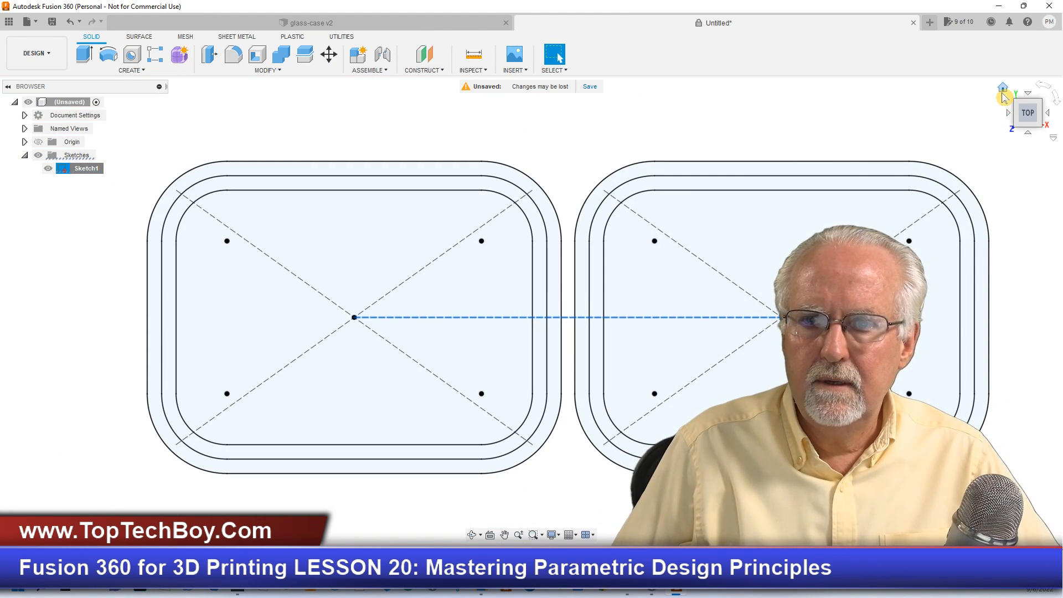
left_click(1002, 87)
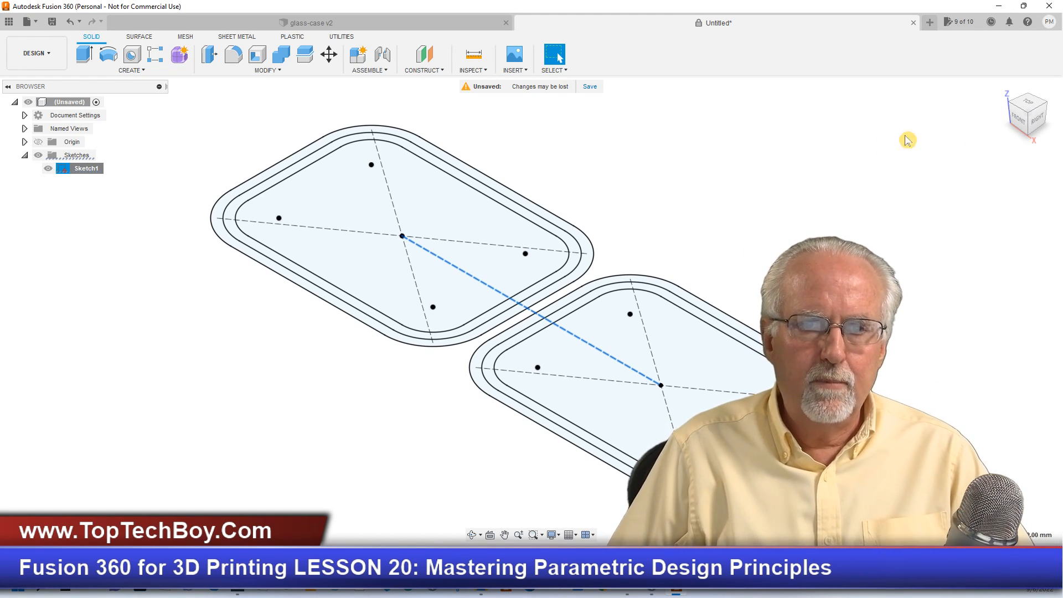
scroll(688, 211, "down", 1)
scroll(689, 211, "up", 1)
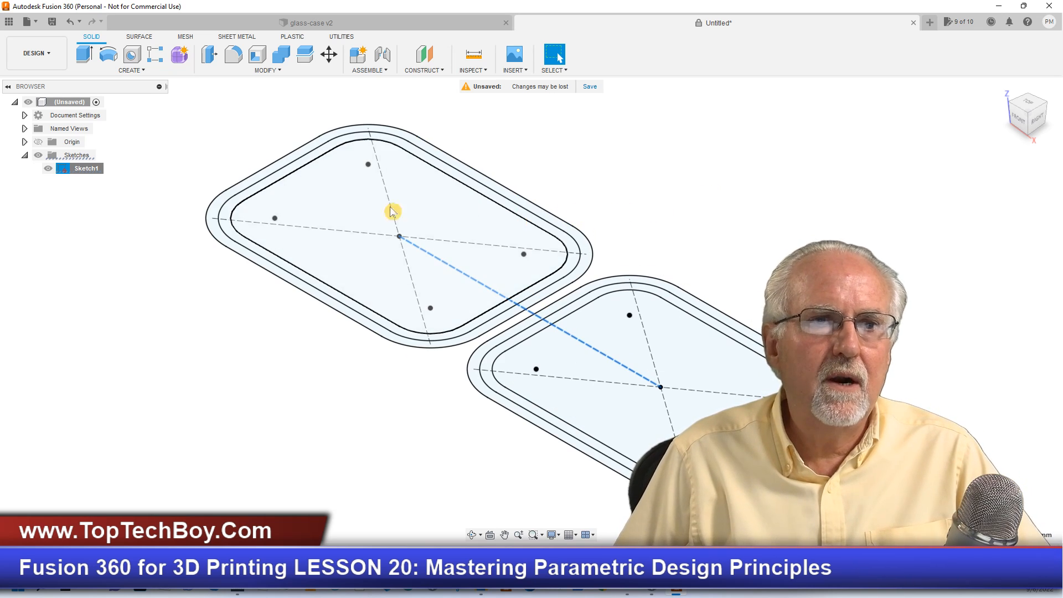
left_click(84, 53)
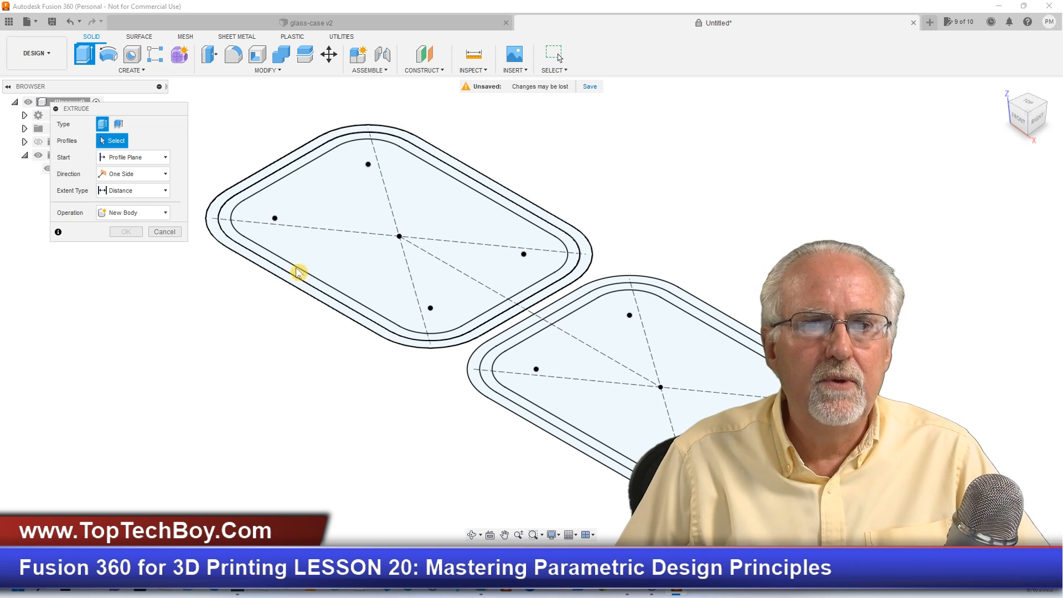
left_click(341, 193)
left_click(340, 194)
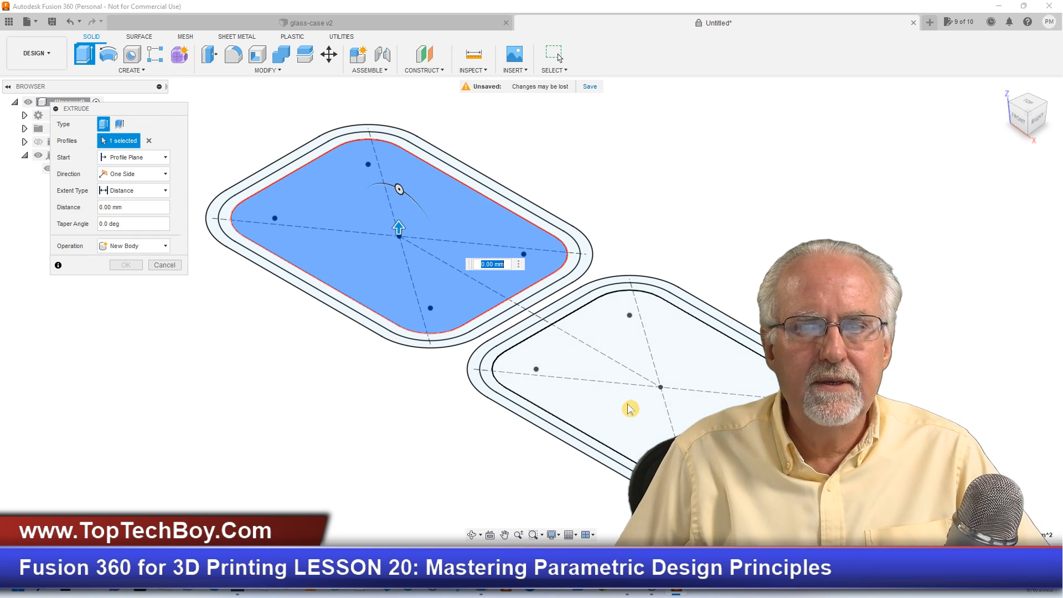
left_click(706, 406)
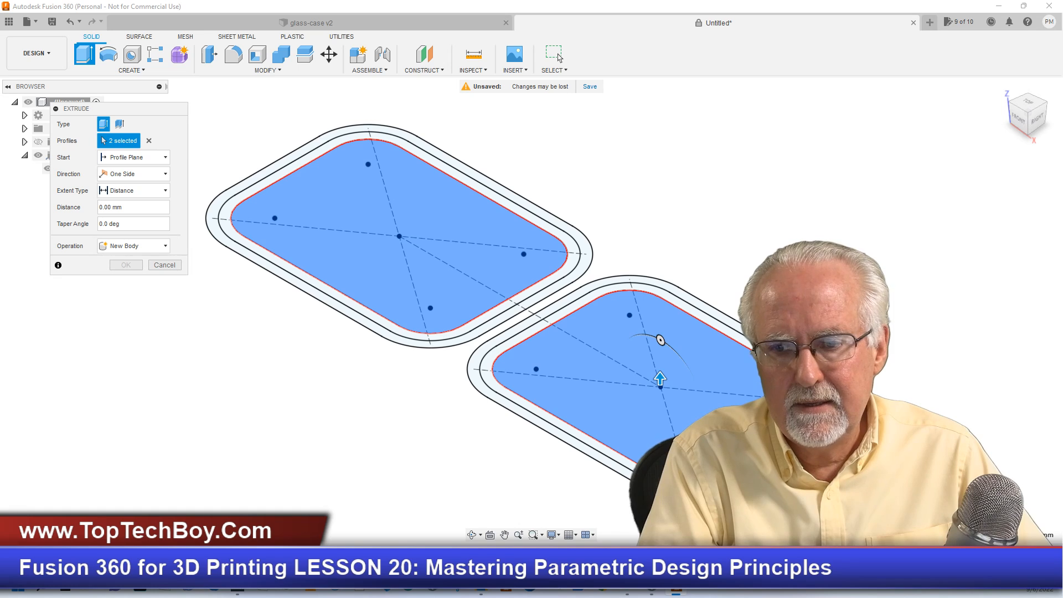
type("caseT")
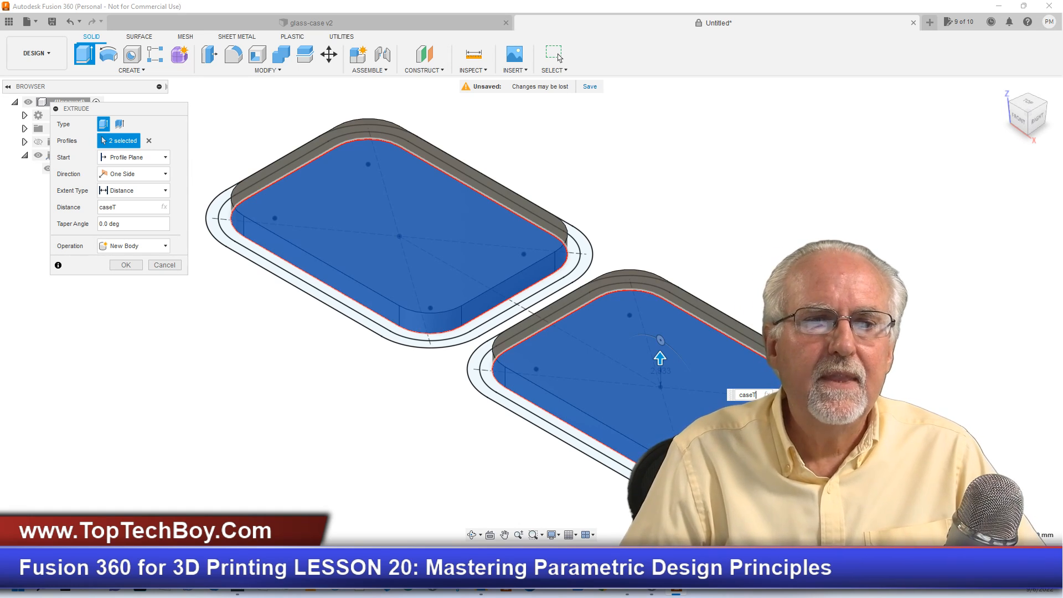
left_click(386, 328)
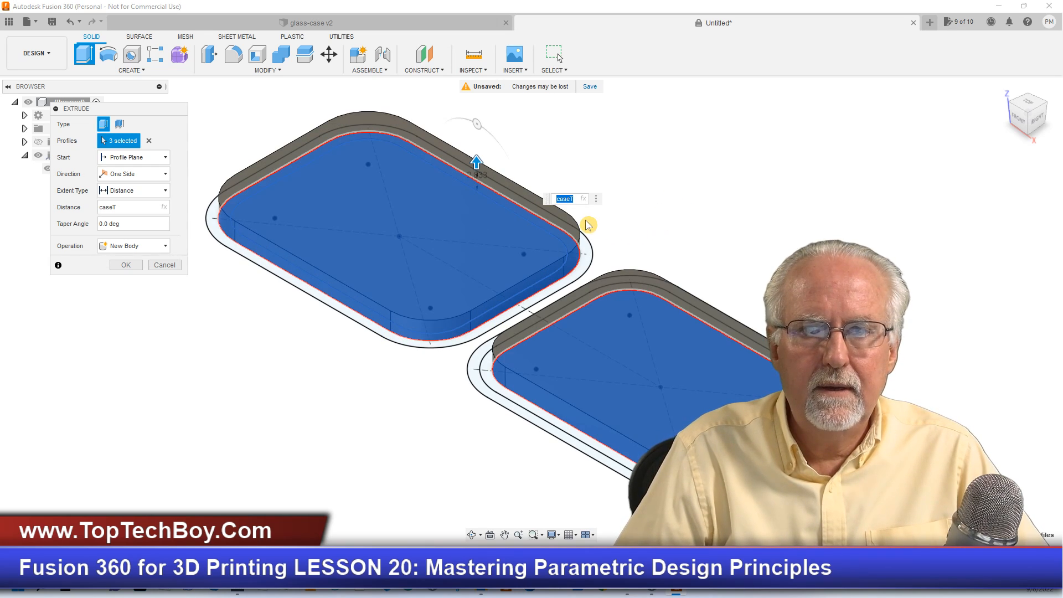
key("Return")
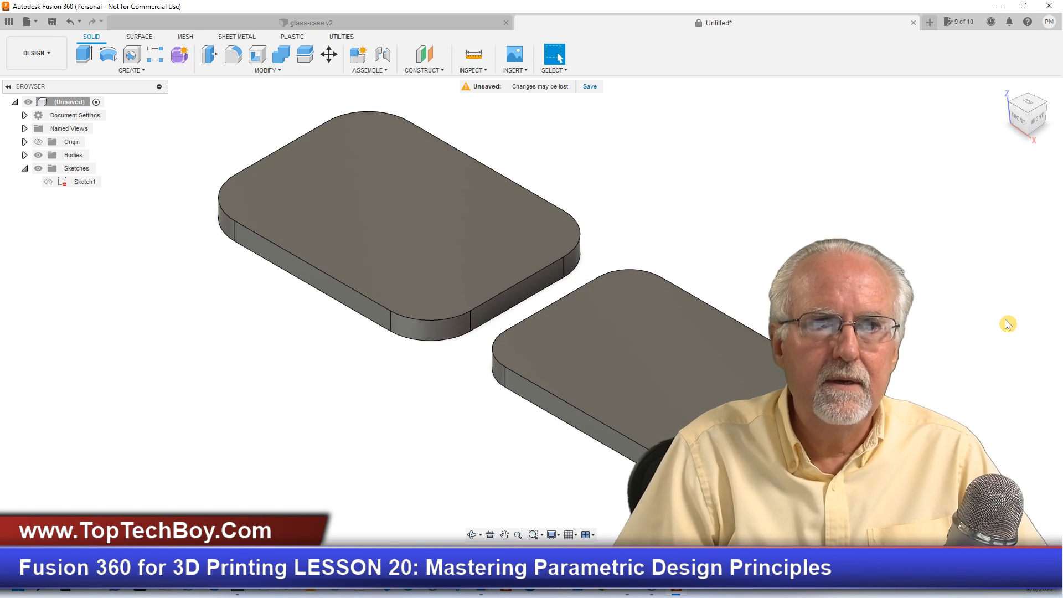
- Show Sketch1 over the extruded floors, and undo both the visibility change and the extrusion
left_click(48, 182)
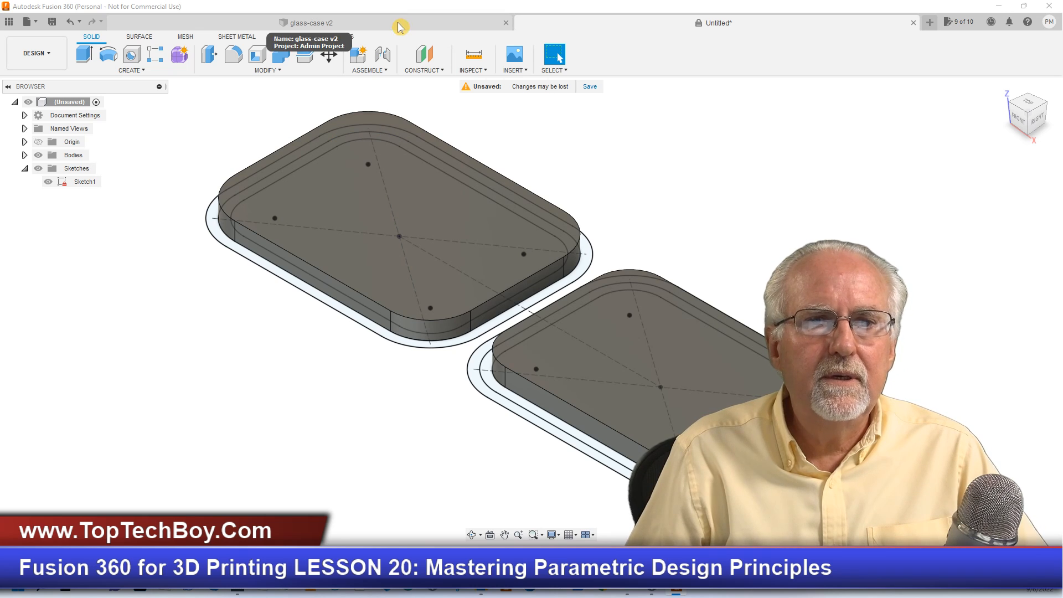
scroll(382, 402, "down", 2)
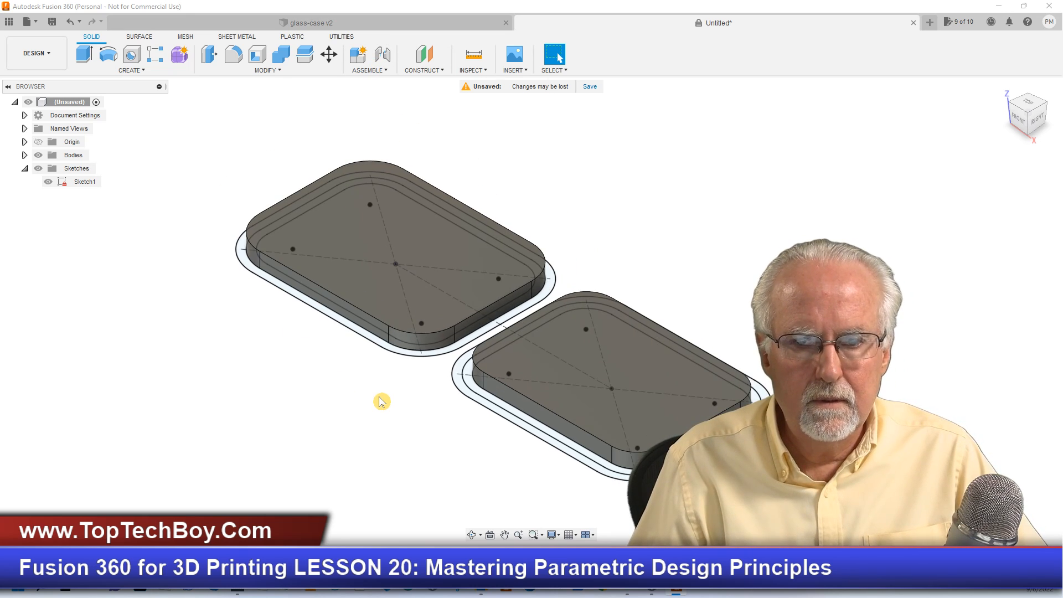
scroll(315, 323, "up", 2)
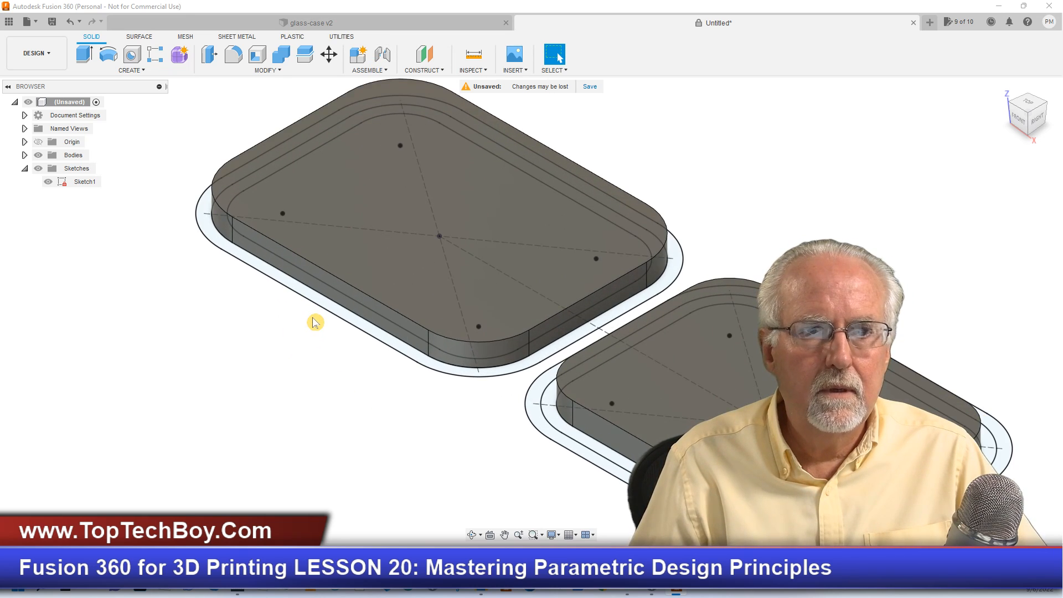
scroll(315, 322, "up", 2)
scroll(314, 323, "down", 1)
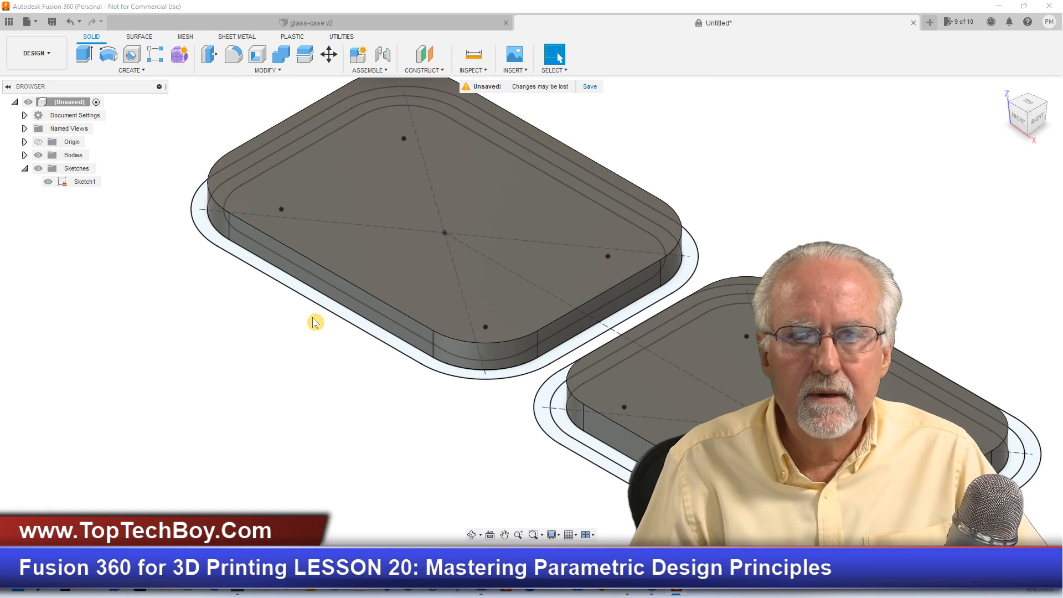
scroll(314, 322, "down", 1)
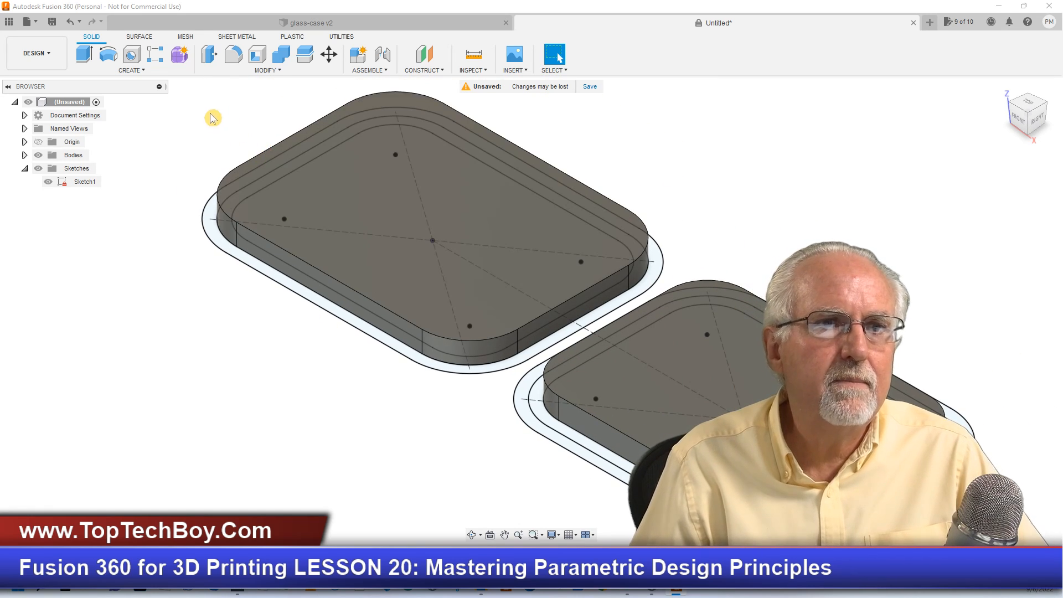
left_click(71, 23)
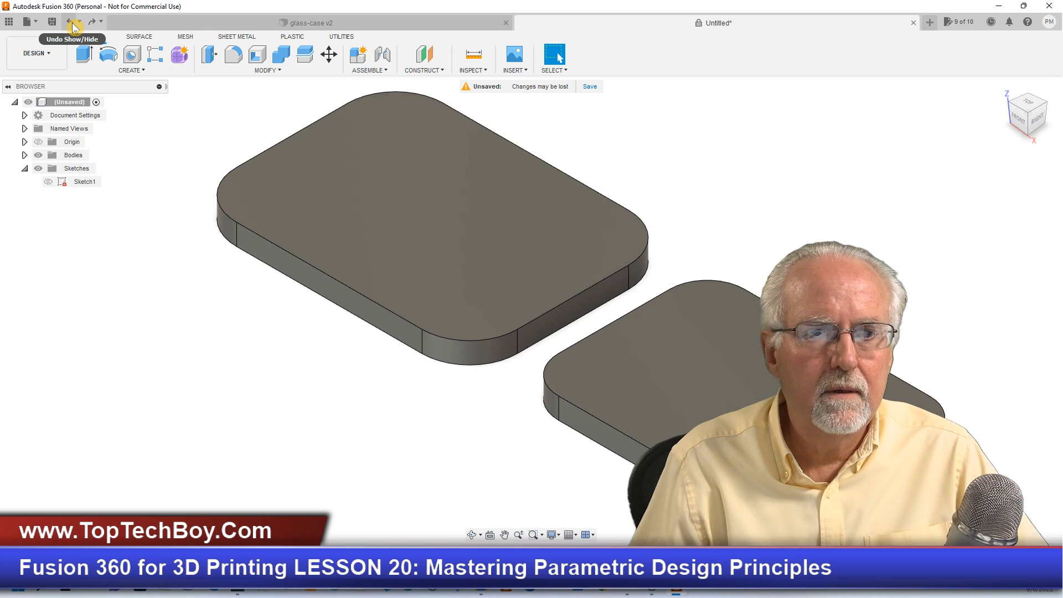
left_click(71, 23)
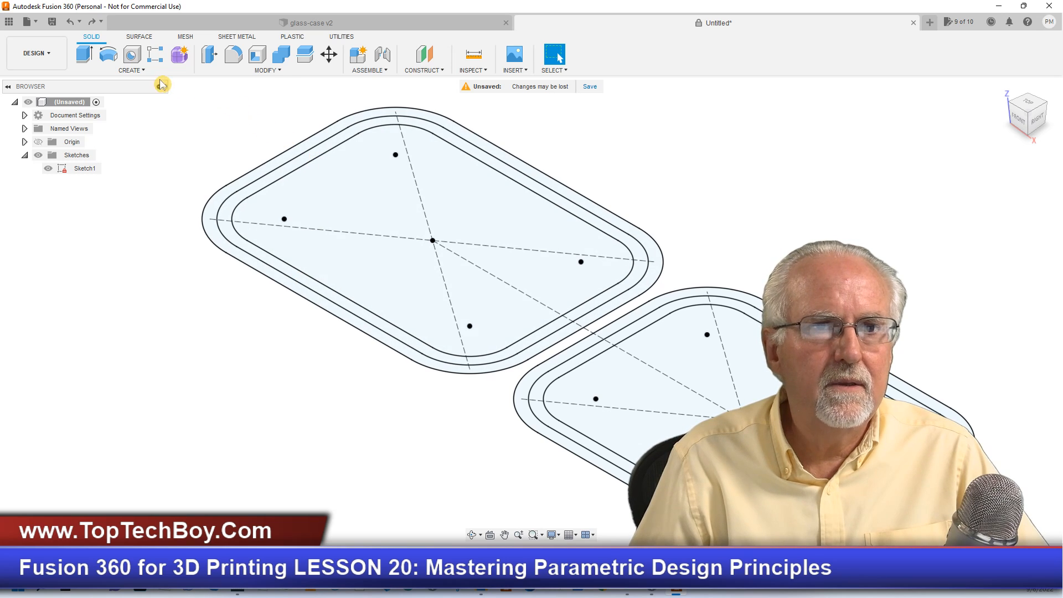
- Extrude only the innermost case and cap profiles by caseT as new bodies, and make Sketch1 visible again
left_click(82, 57)
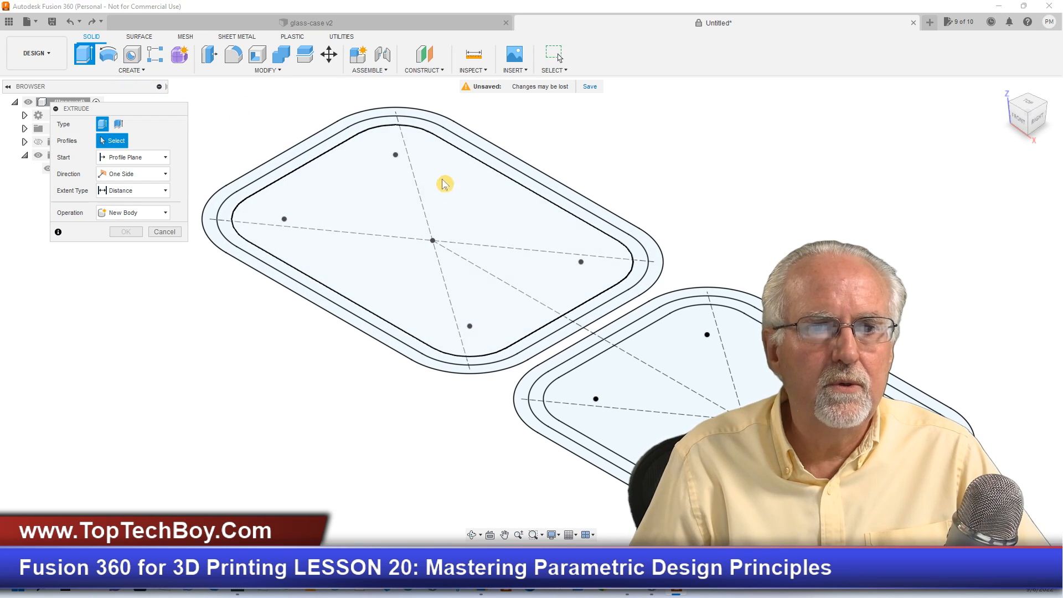
left_click(352, 209)
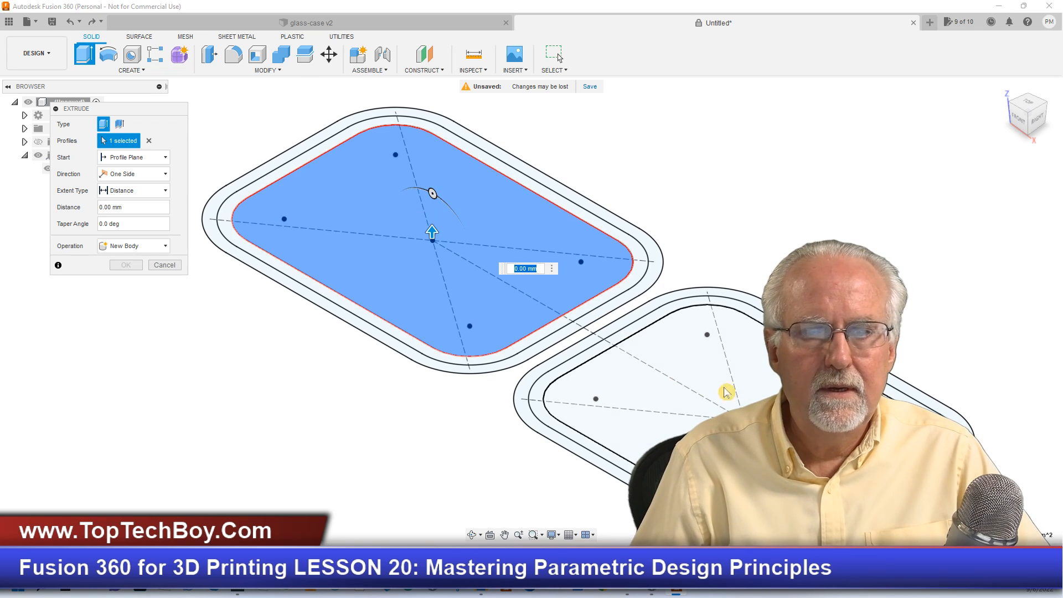
left_click(774, 410)
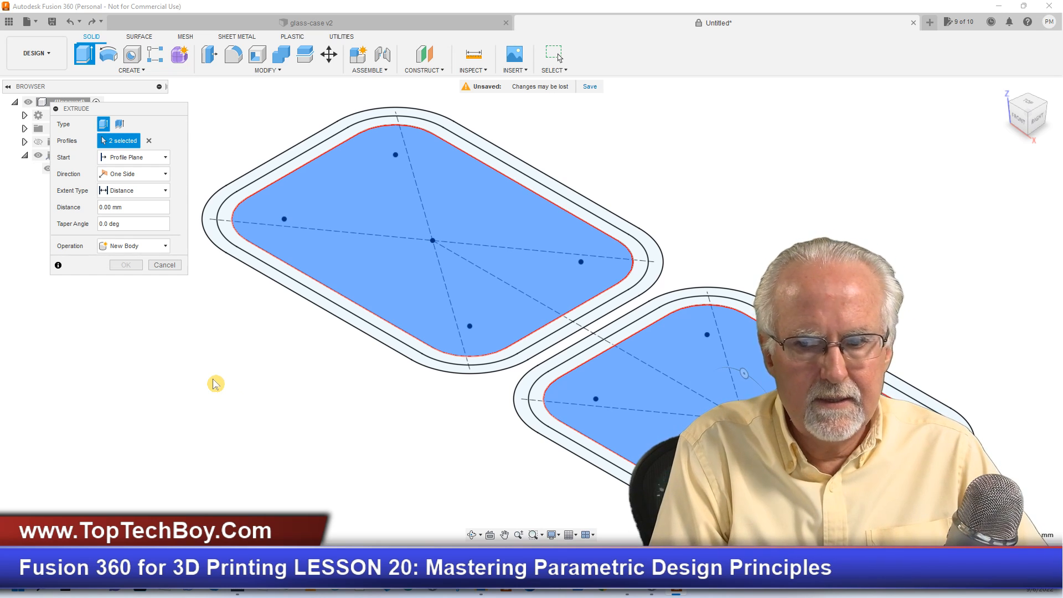
type("caseT")
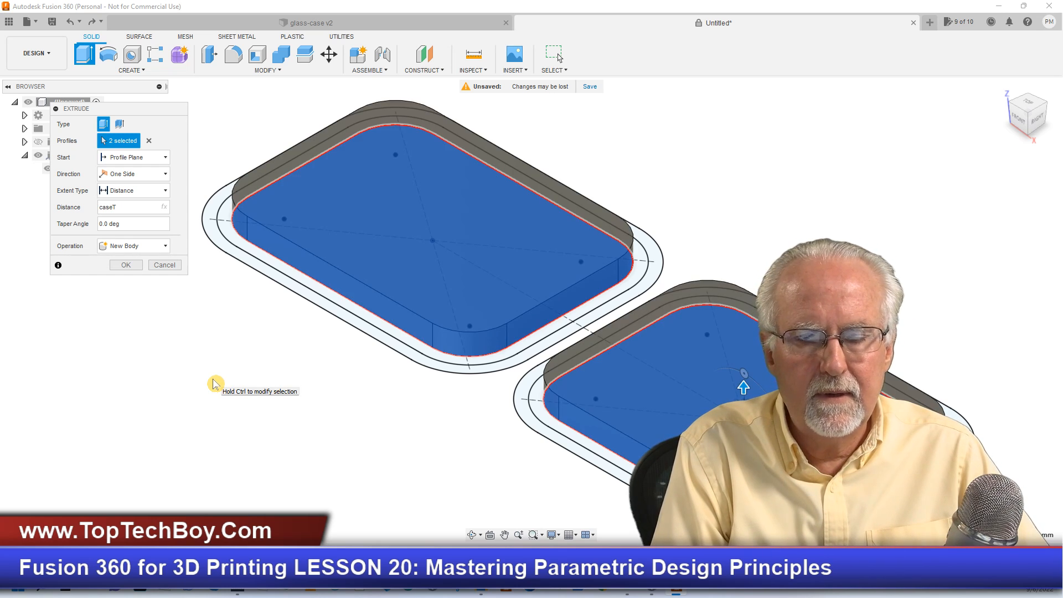
key("Return")
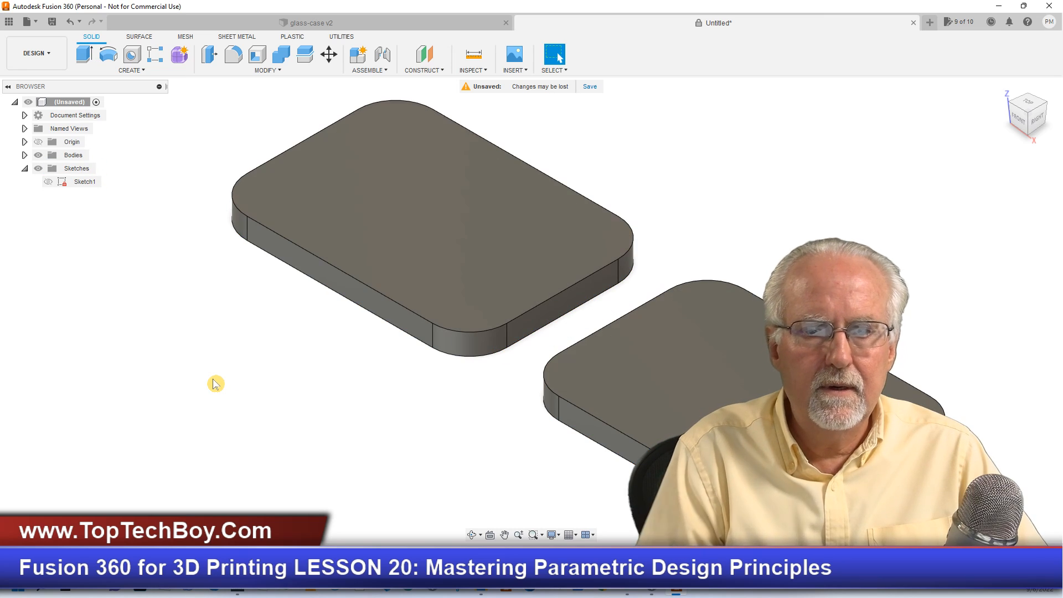
left_click(48, 182)
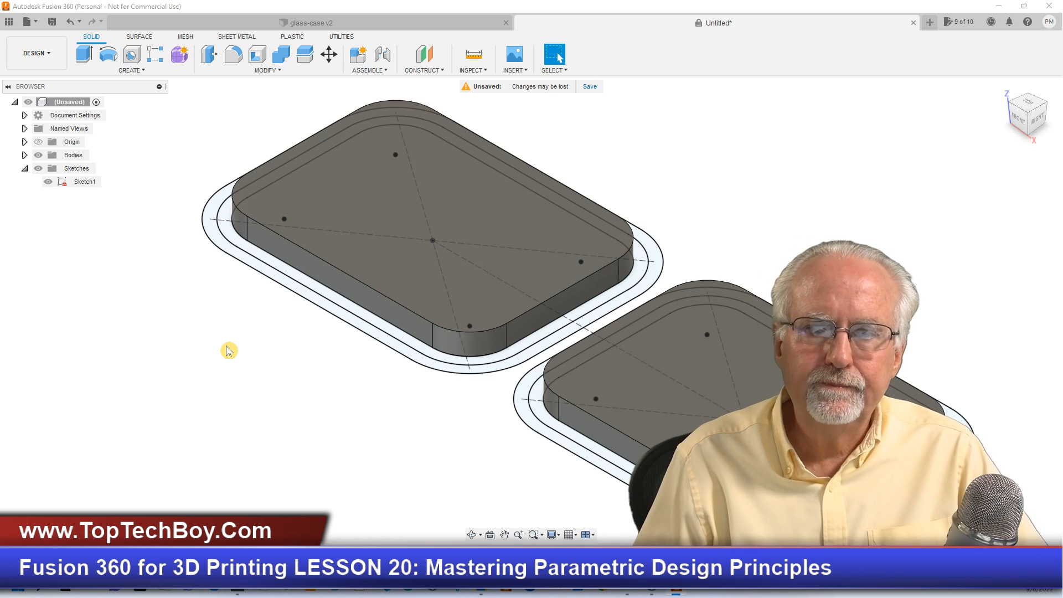
- Extrude the case's inner wall ring by baseH as a Join, using the finished glass-case v2 design as reference
left_click(260, 24)
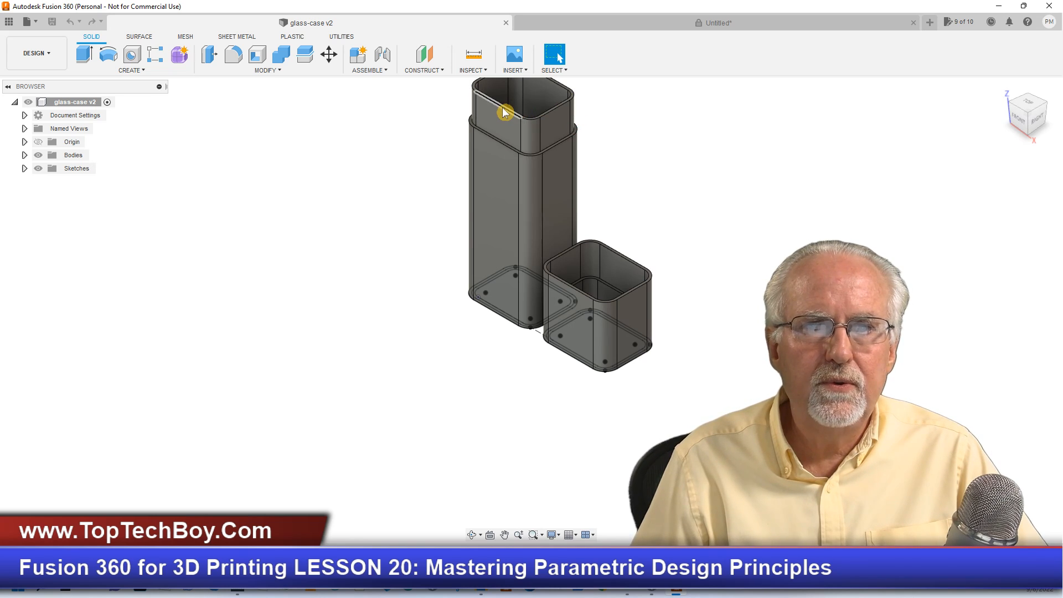
left_click(594, 25)
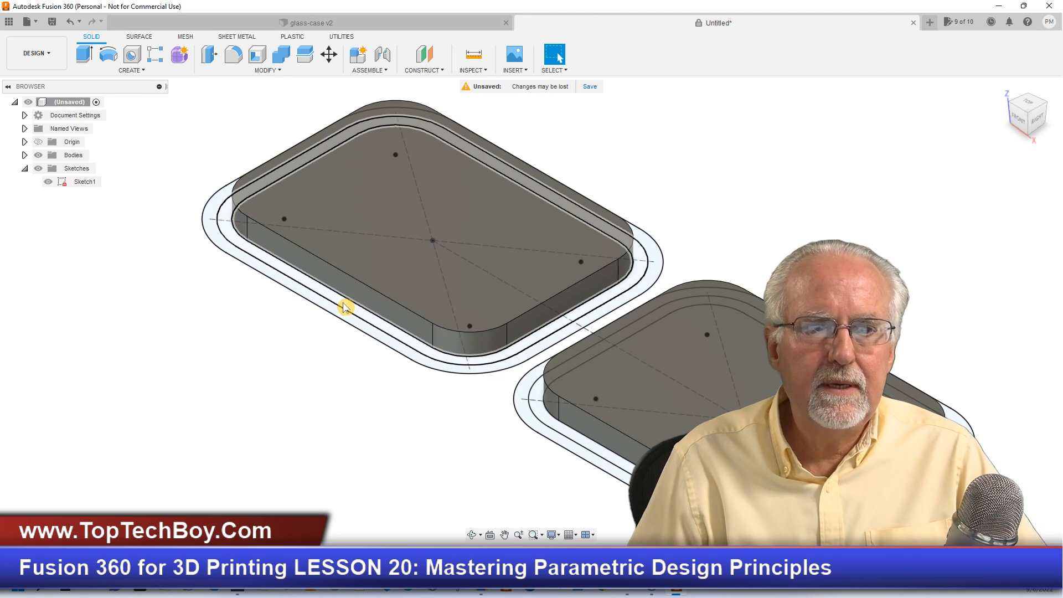
left_click(344, 307)
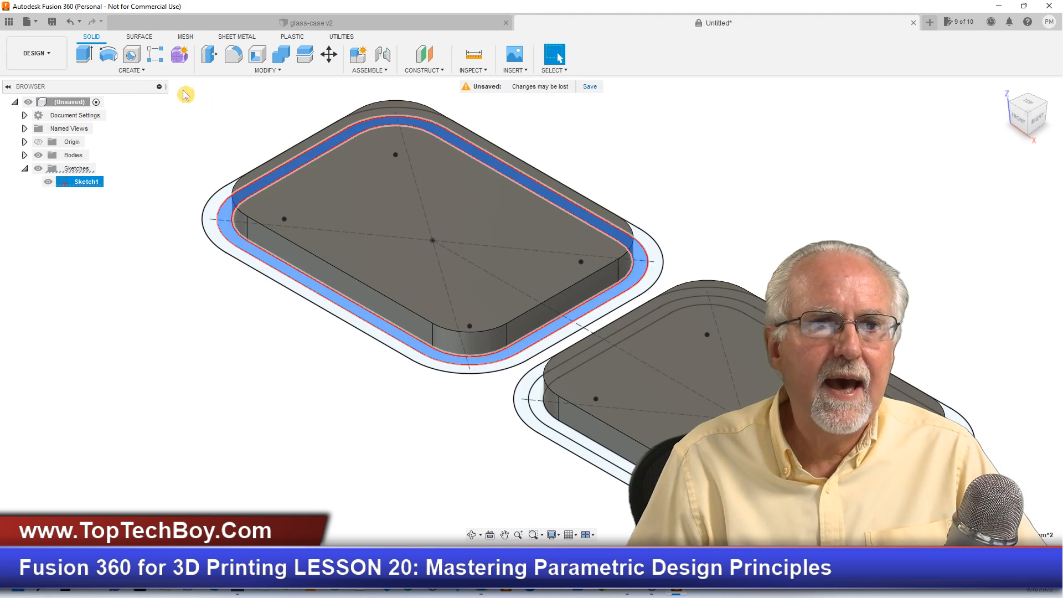
left_click(82, 56)
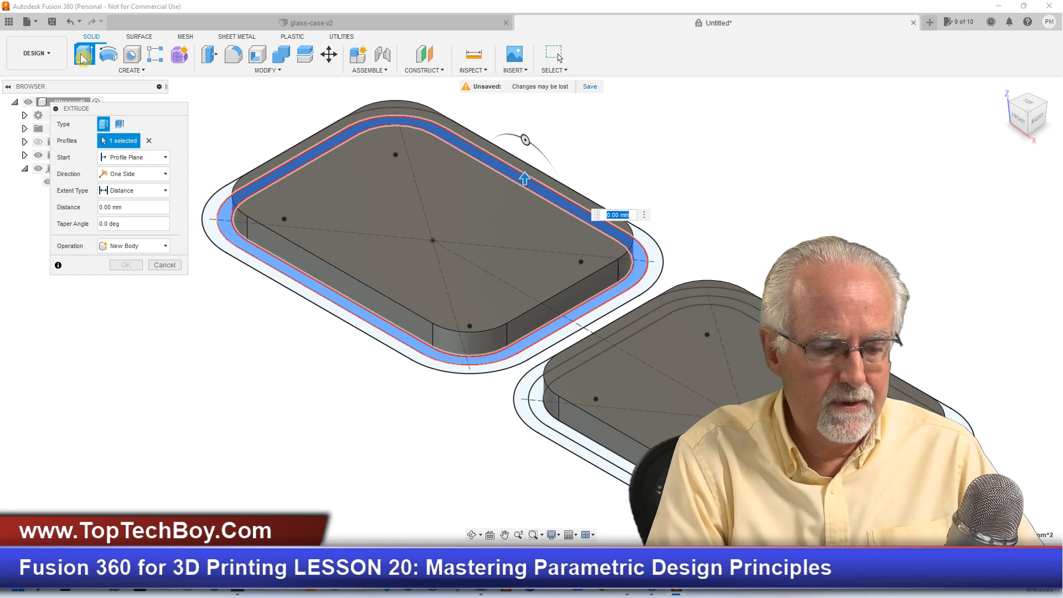
type("baseH")
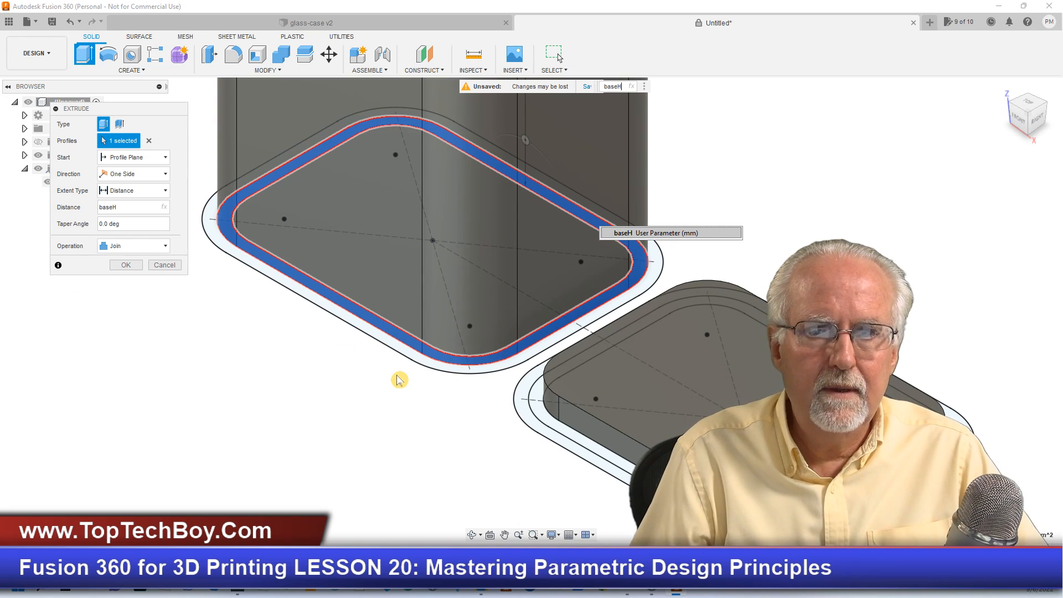
left_click(239, 27)
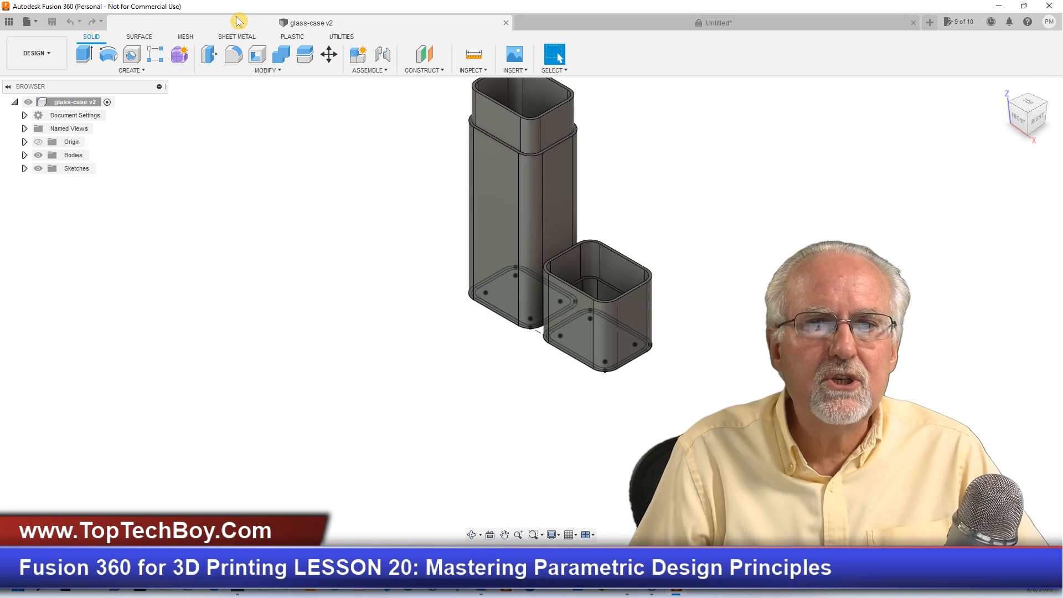
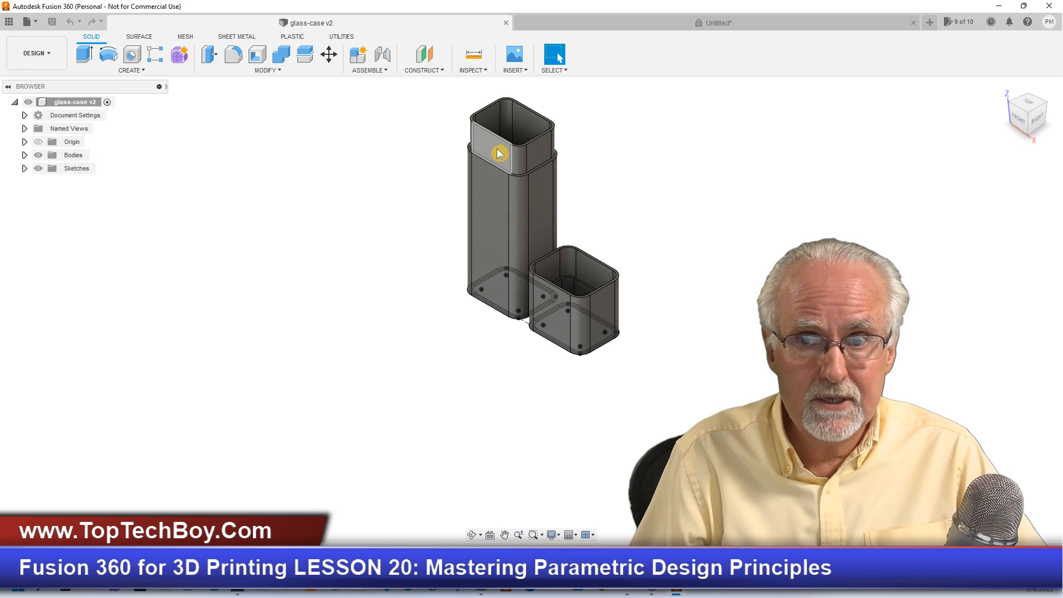
- Return to the untitled design and undo the baseH extrusion of the case's inner wall ring
left_click(578, 25)
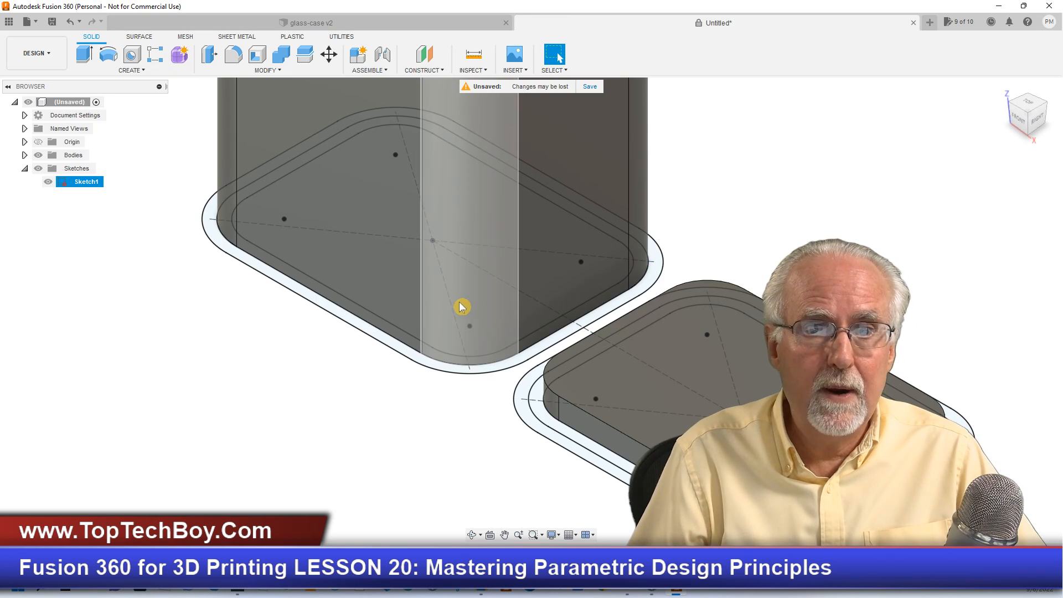
scroll(459, 309, "down", 10)
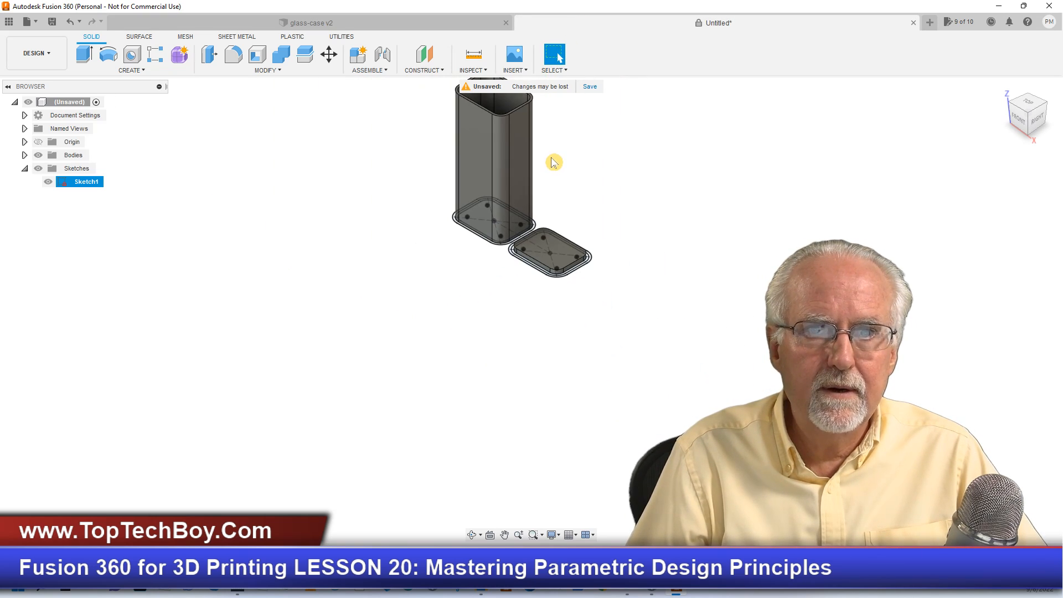
scroll(580, 150, "up", 5)
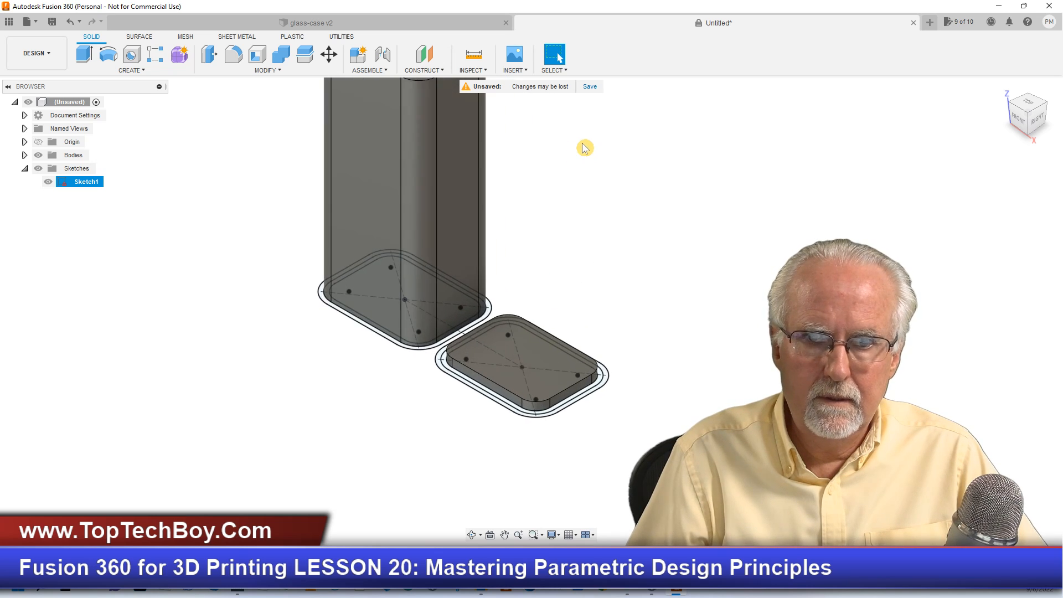
scroll(584, 149, "down", 2)
scroll(512, 232, "down", 5)
scroll(521, 145, "up", 4)
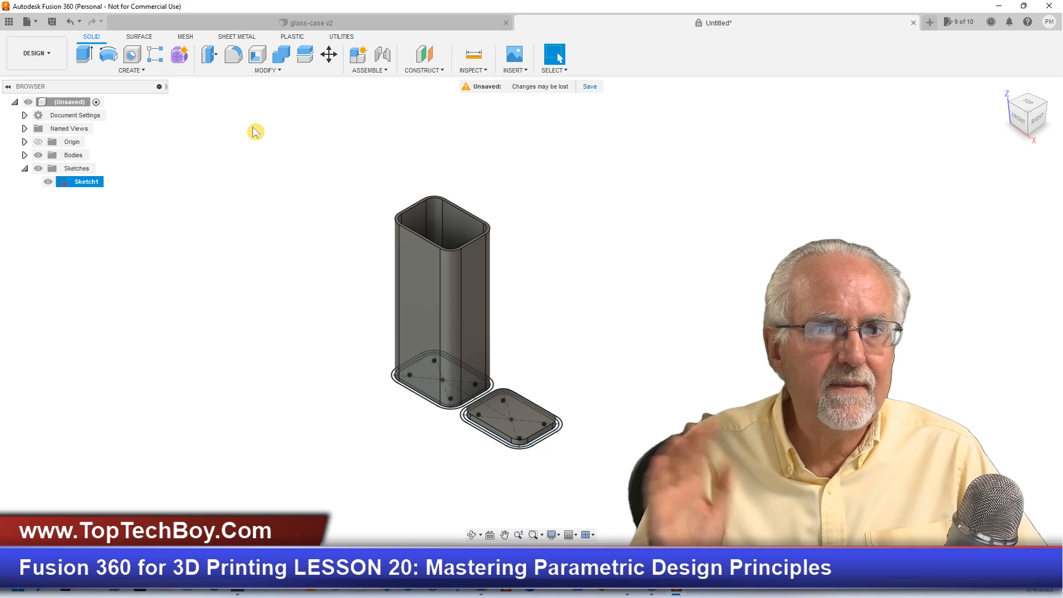
left_click(69, 24)
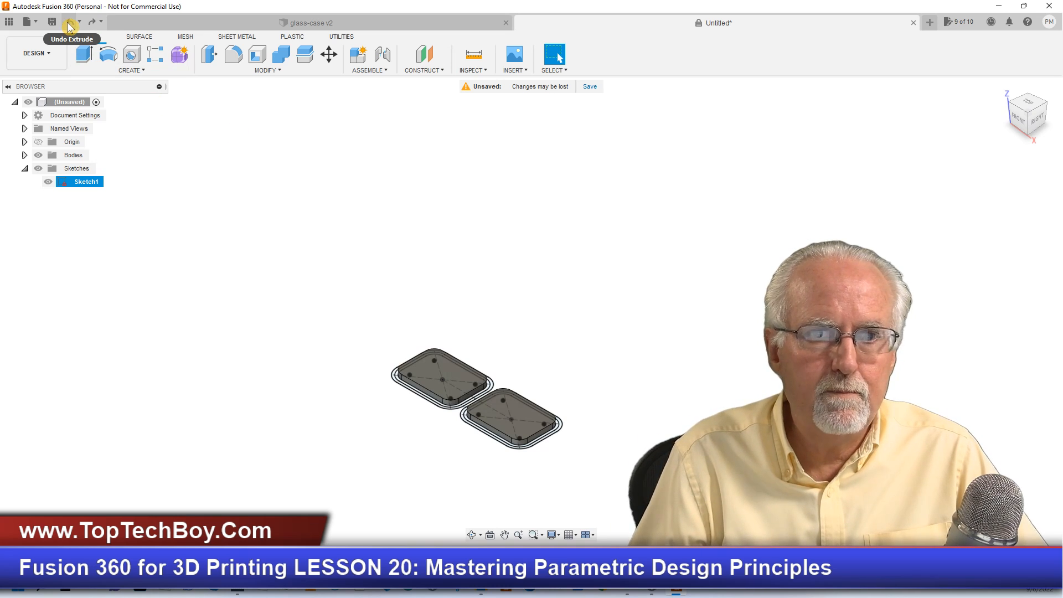
left_click(279, 72)
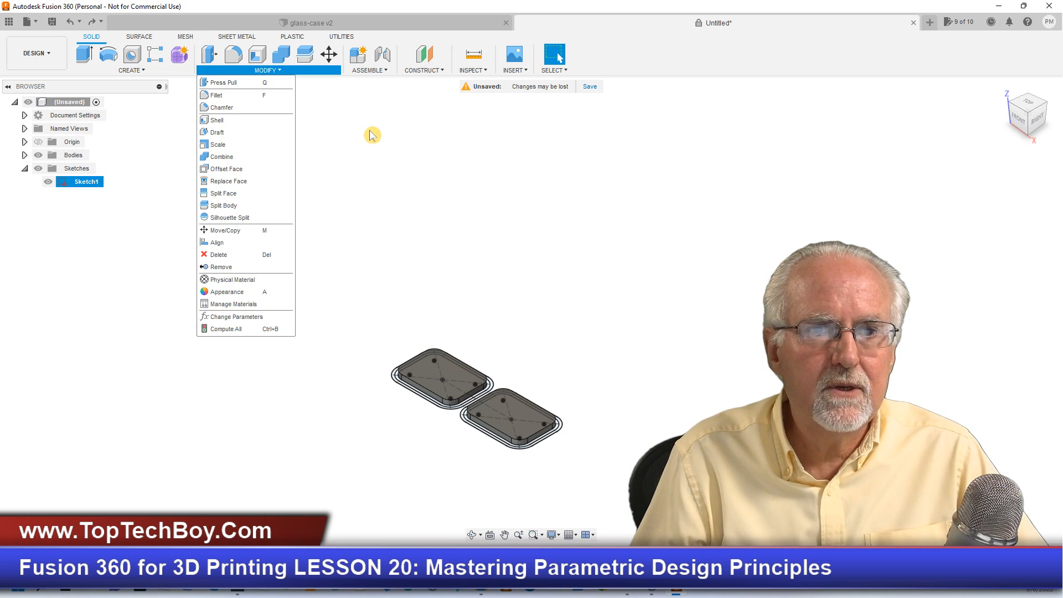
left_click(341, 143)
- Extrude the case's inner wall ring by baseH + overlapH as a Join with the case floor
scroll(571, 416, "up", 4)
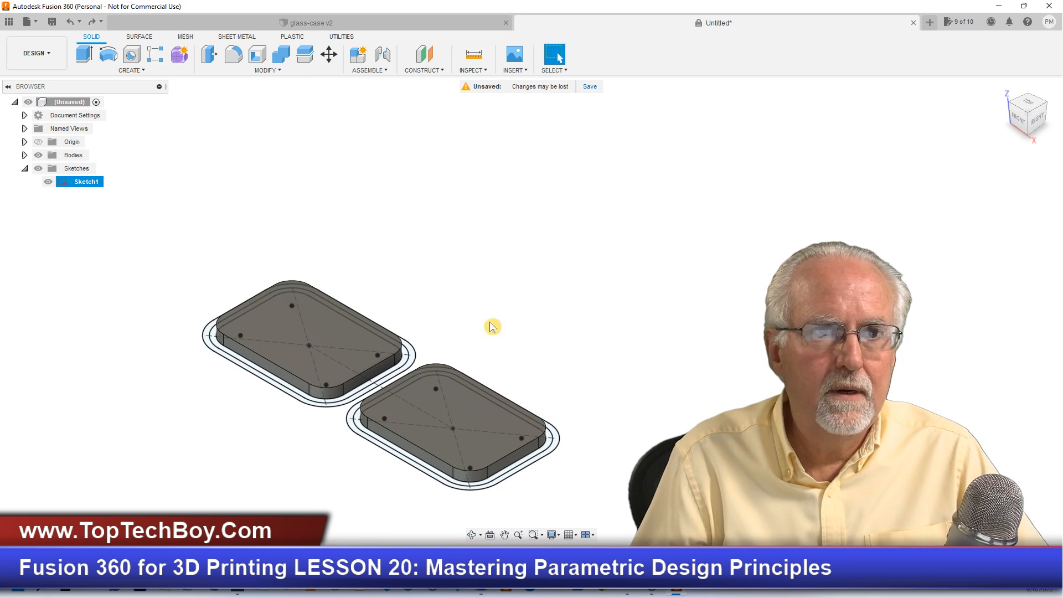
left_click(79, 53)
scroll(229, 362, "up", 3)
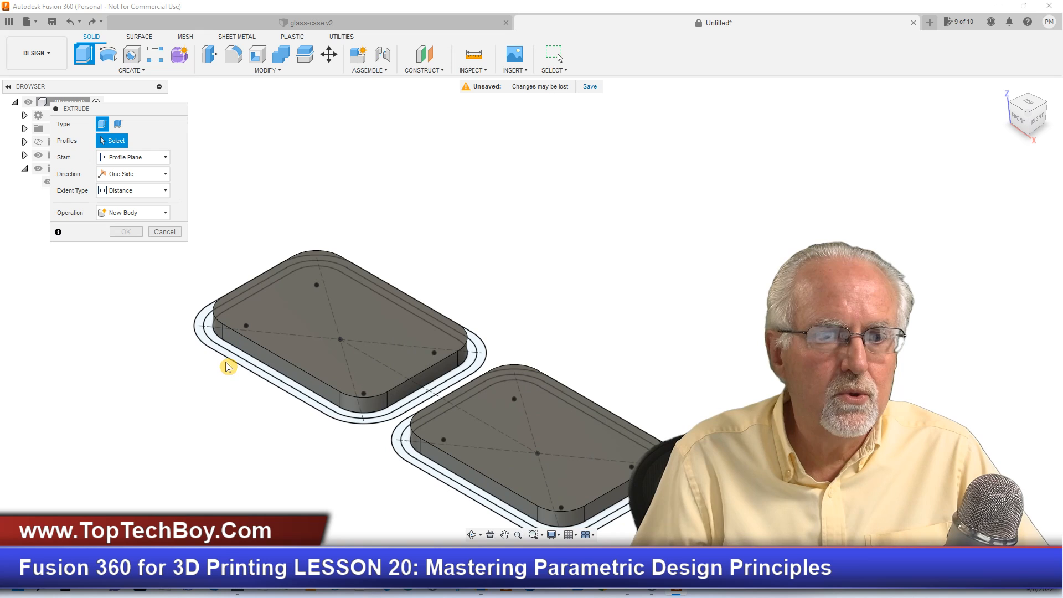
left_click(238, 355)
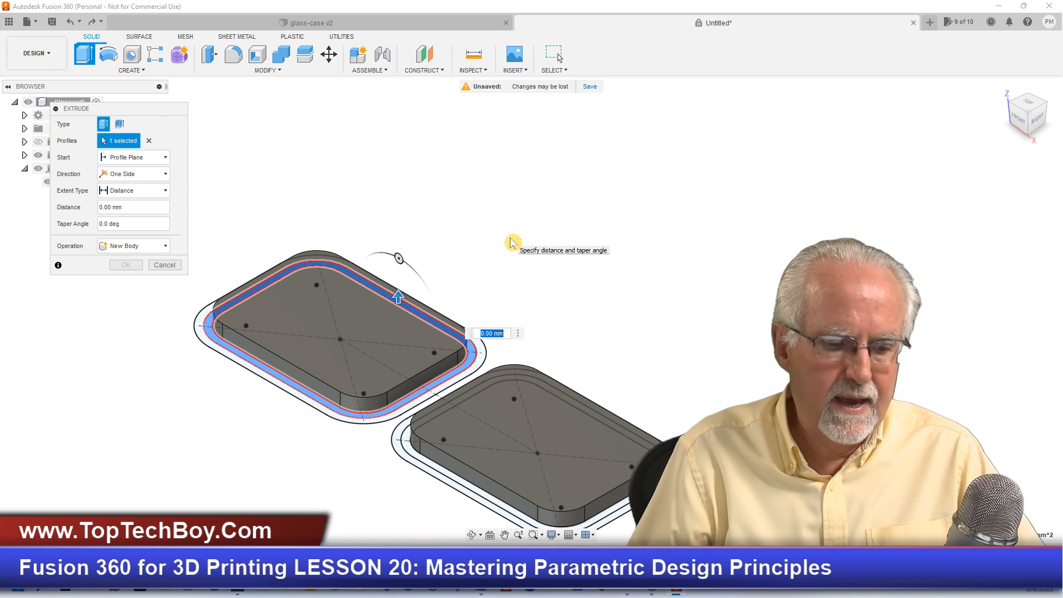
type("baseH")
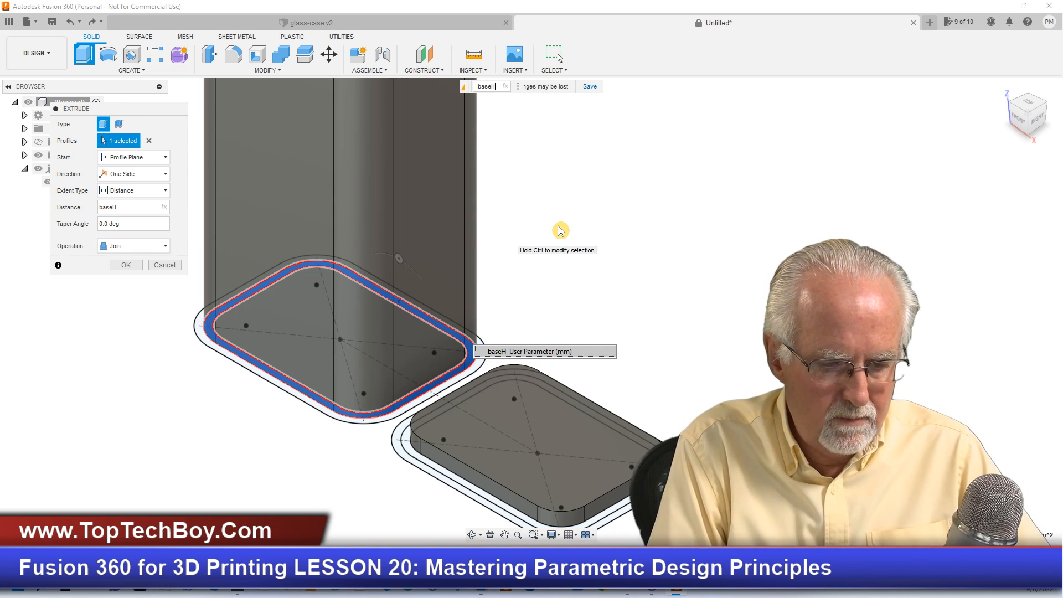
type("+ ")
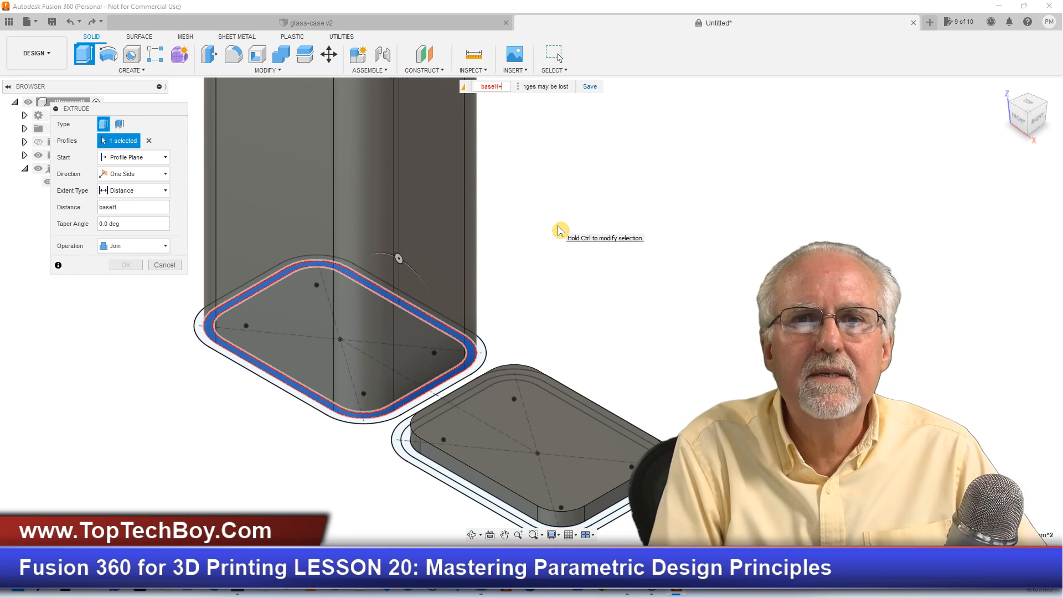
type("ov")
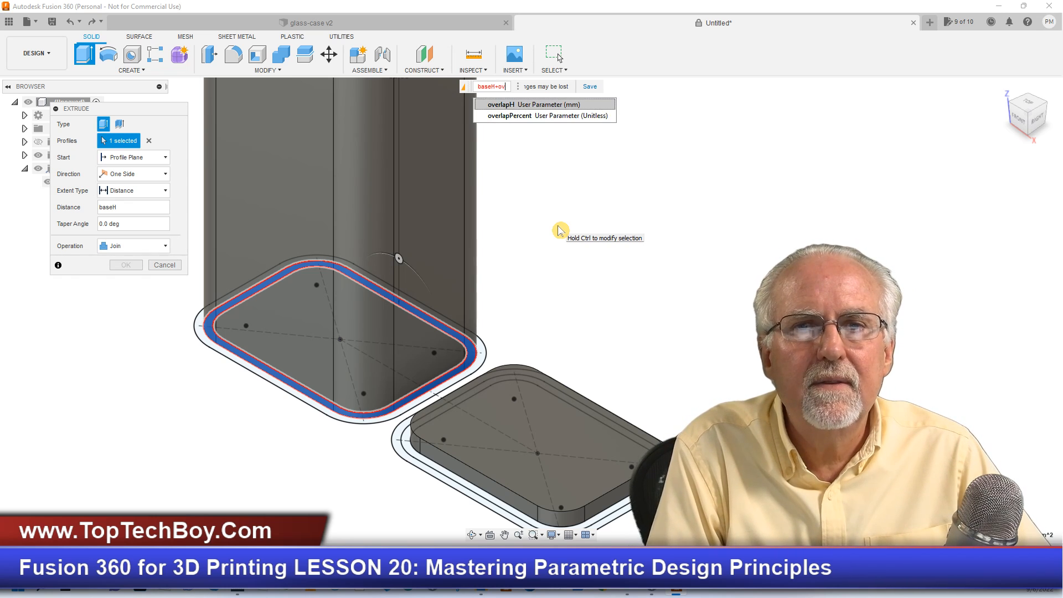
type("erlapH")
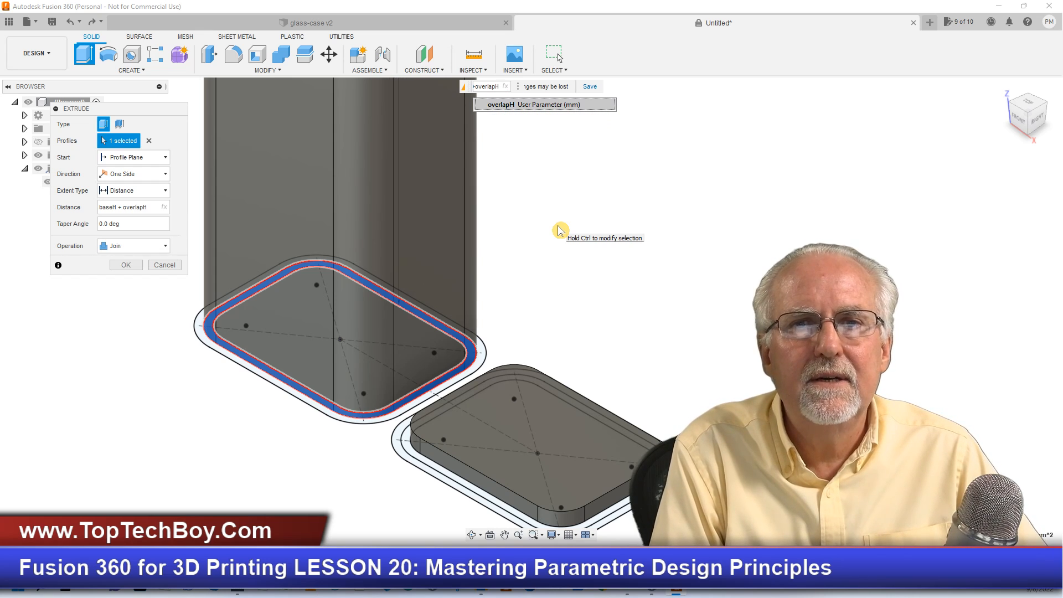
key("Return")
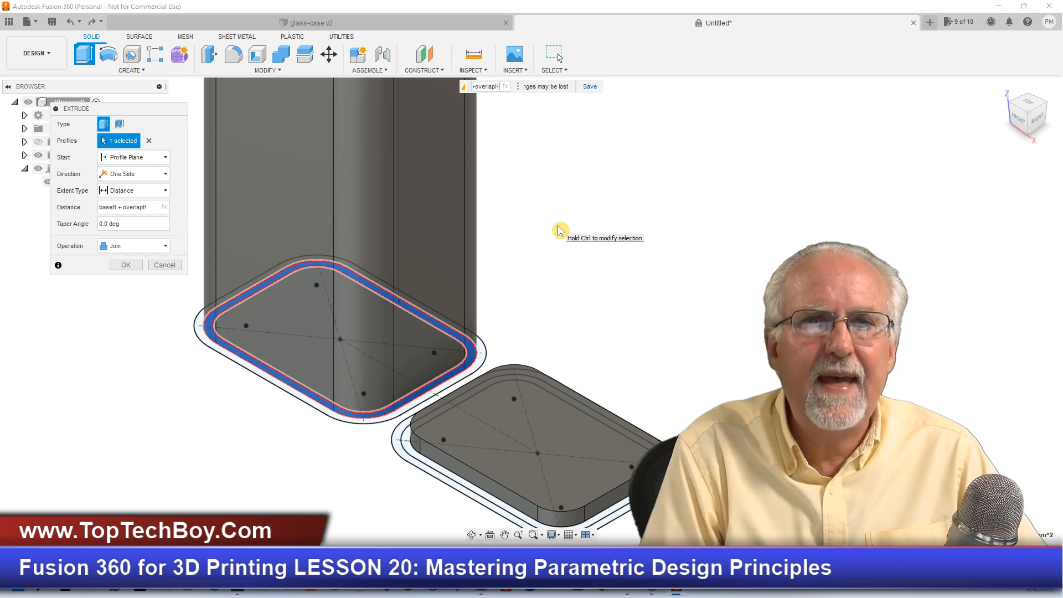
scroll(560, 210, "down", 2)
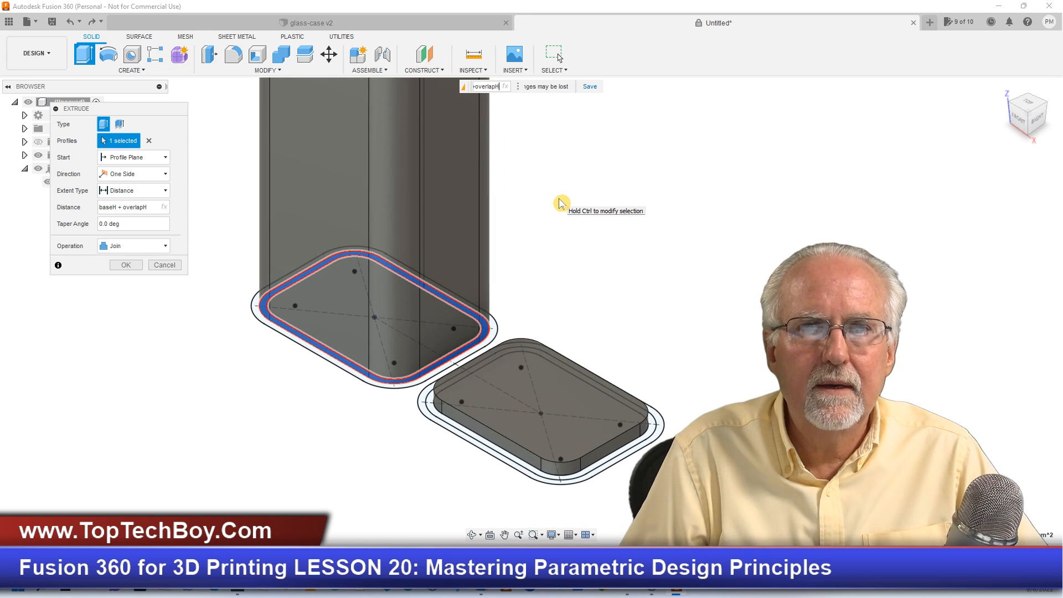
key("Return")
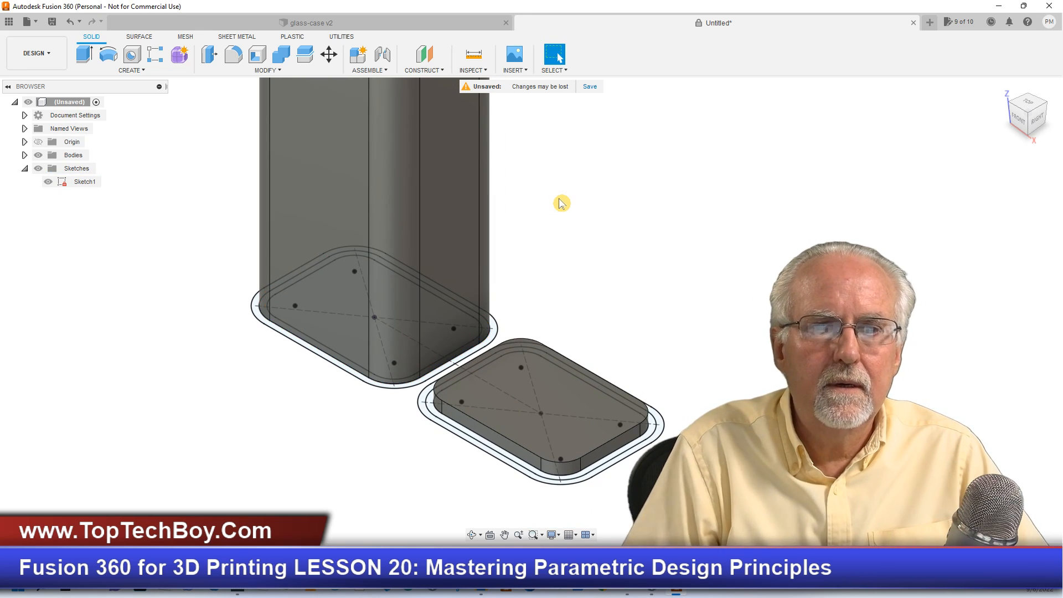
- Extrude the case's outer wall ring by baseH as a Join, using the finished glass-case v2 design as reference
scroll(548, 191, "down", 2)
scroll(316, 397, "down", 3)
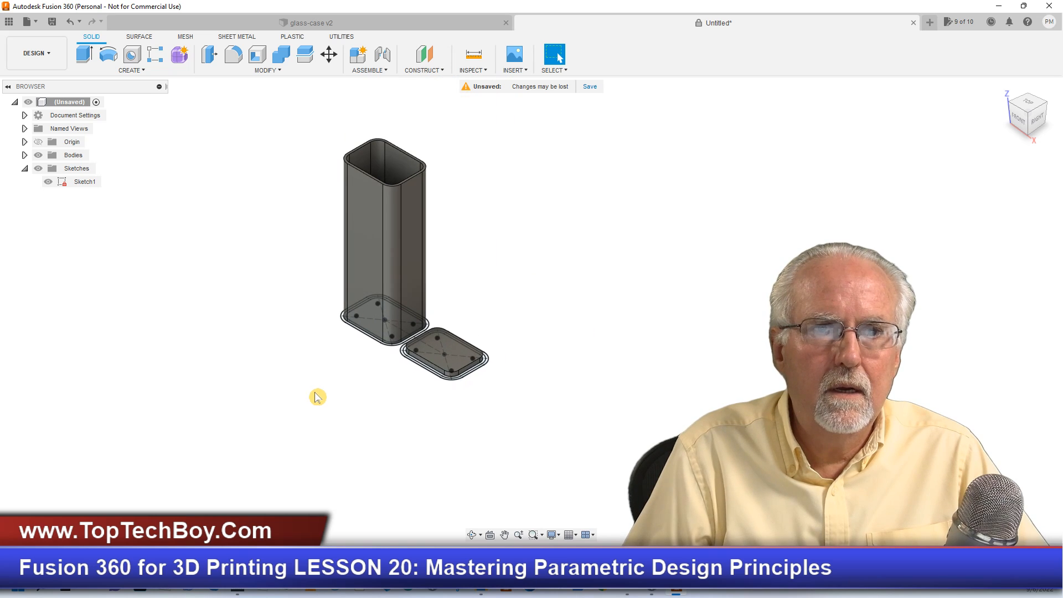
left_click(255, 22)
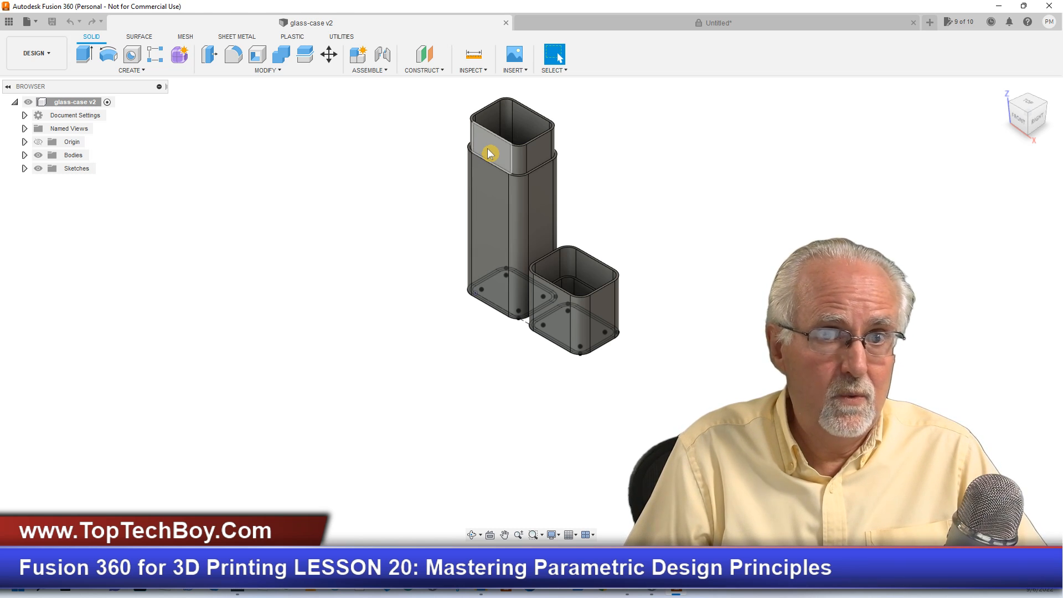
left_click(605, 26)
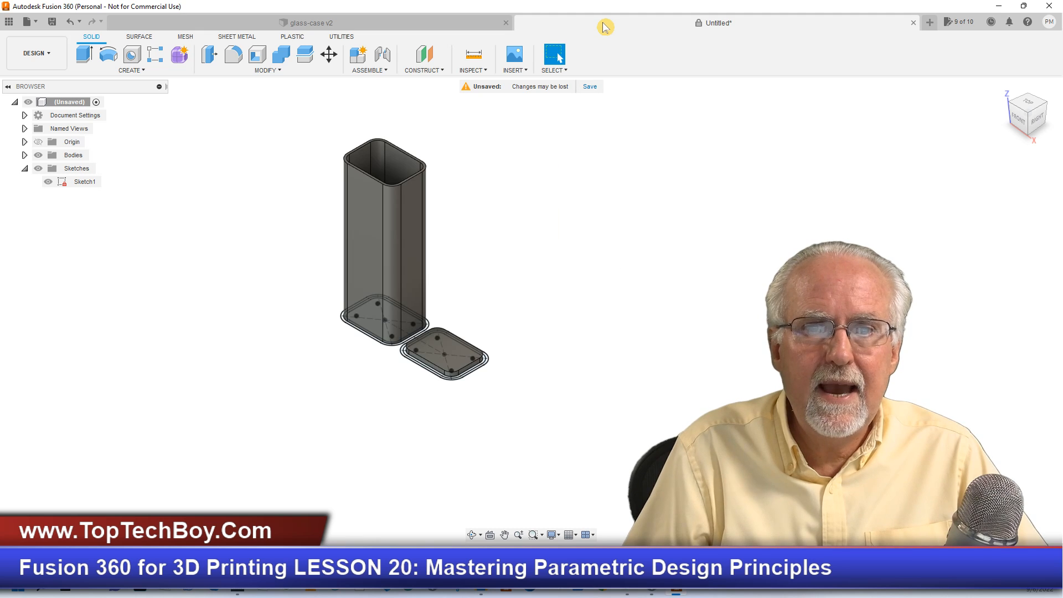
scroll(365, 339, "up", 8)
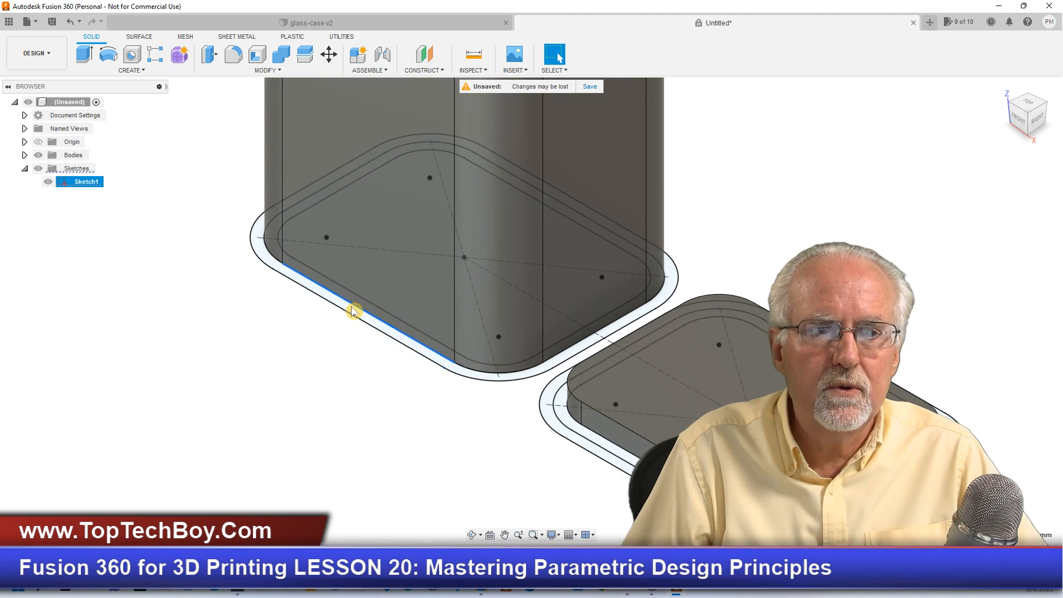
left_click(361, 317)
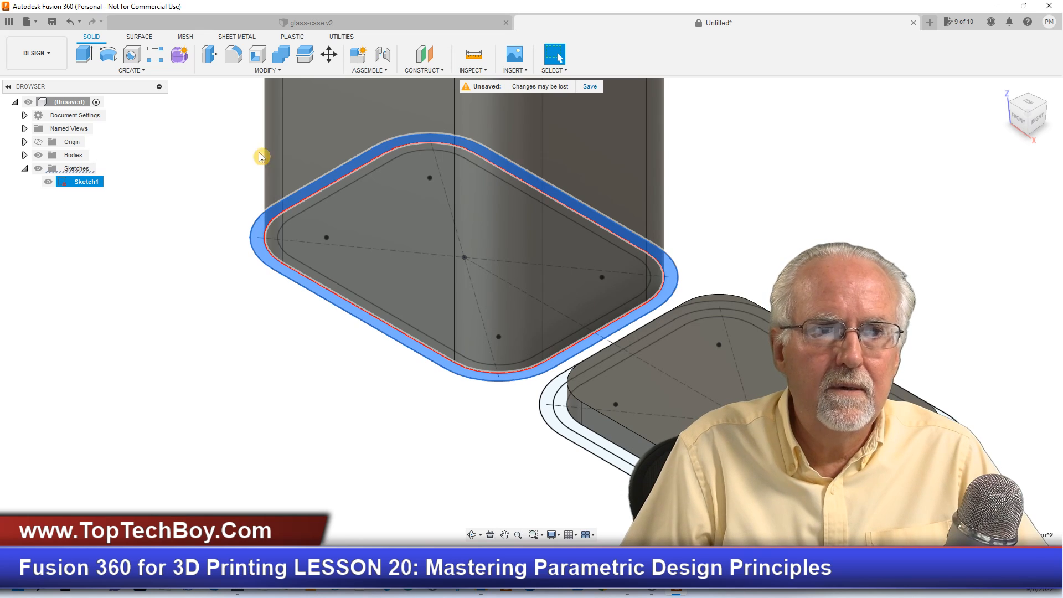
left_click(89, 56)
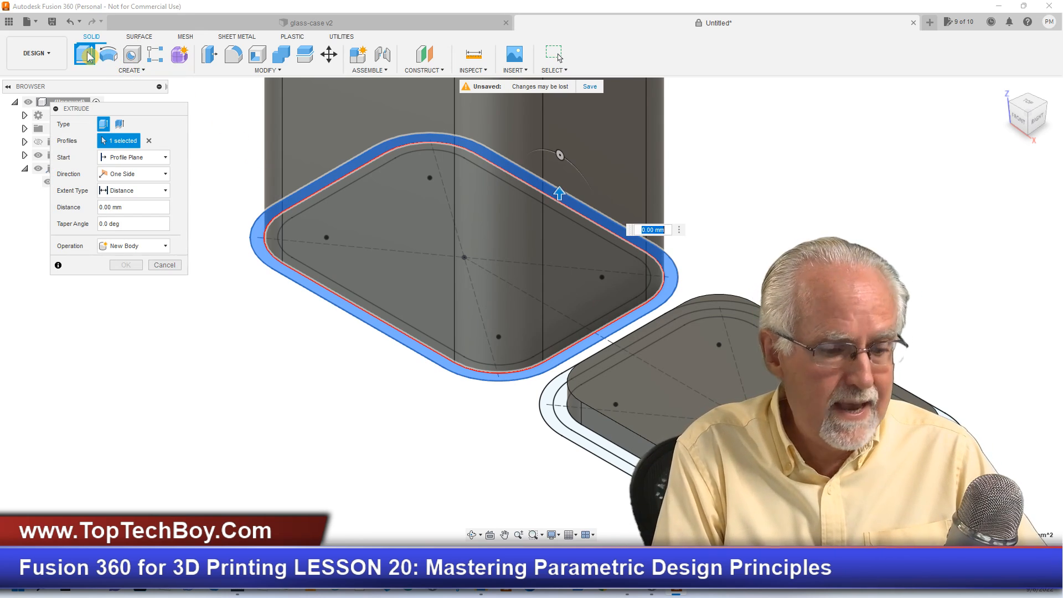
type("base")
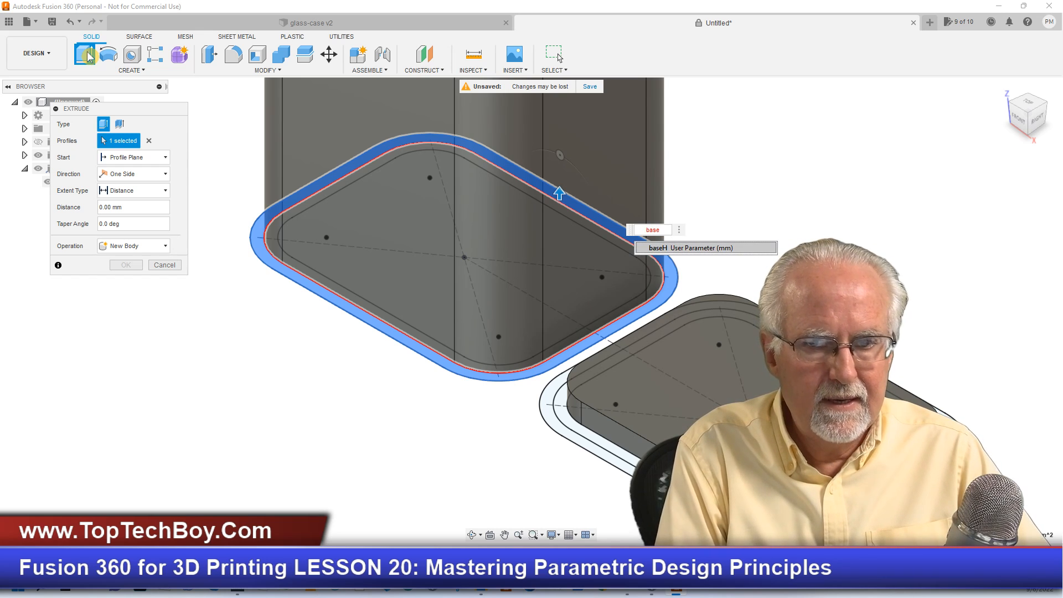
type("H")
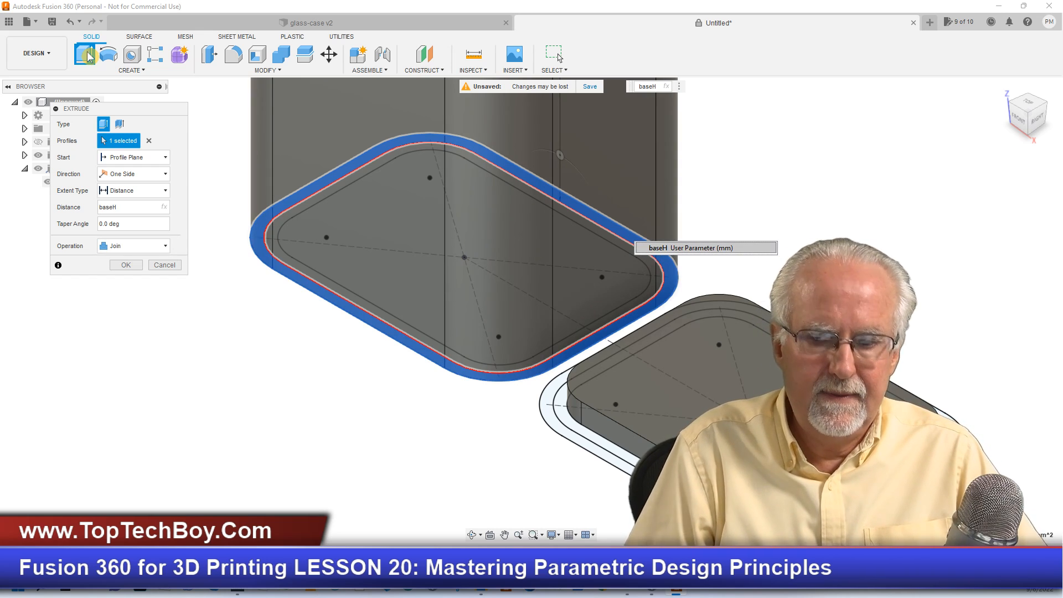
key("Return")
key("Return")
- Extrude the cap's inner wall ring by capH - overlapH as a Join with the cap floor, using the finished glass-case v2 design as reference
scroll(380, 336, "down", 8)
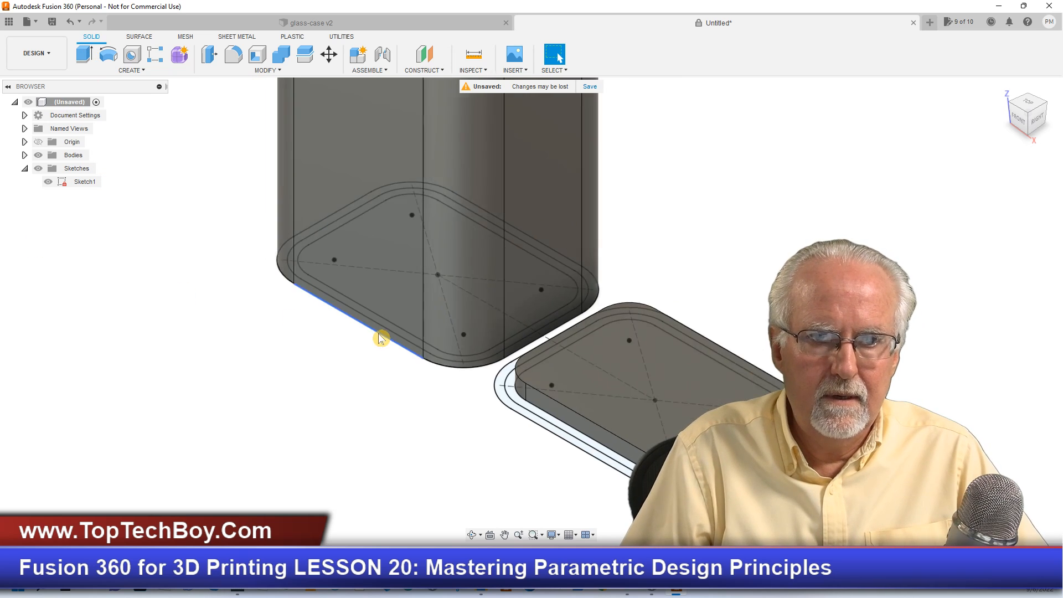
scroll(476, 122, "up", 5)
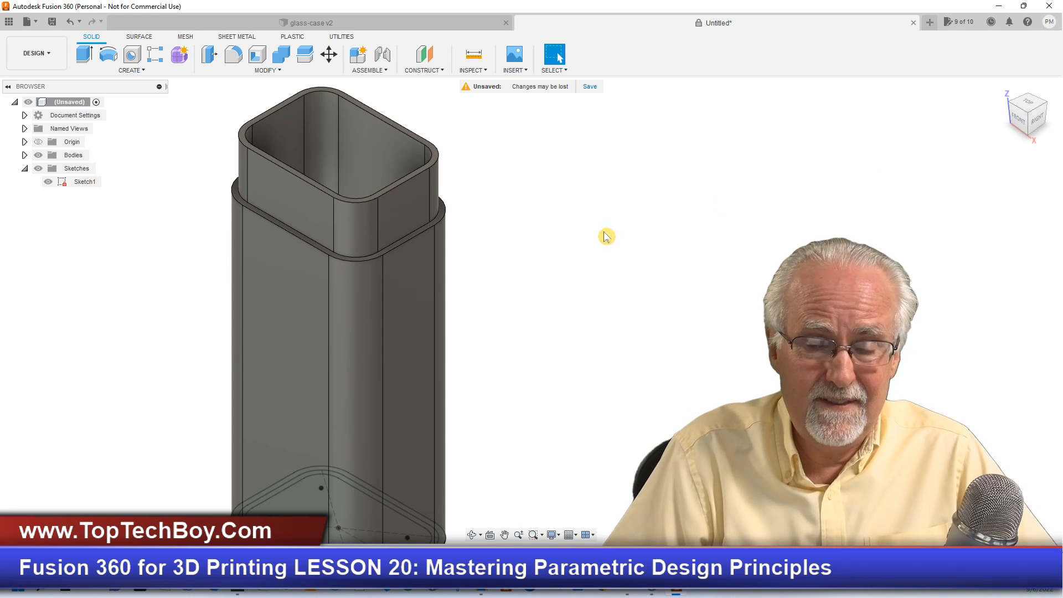
scroll(646, 316, "up", 3)
scroll(517, 353, "down", 3)
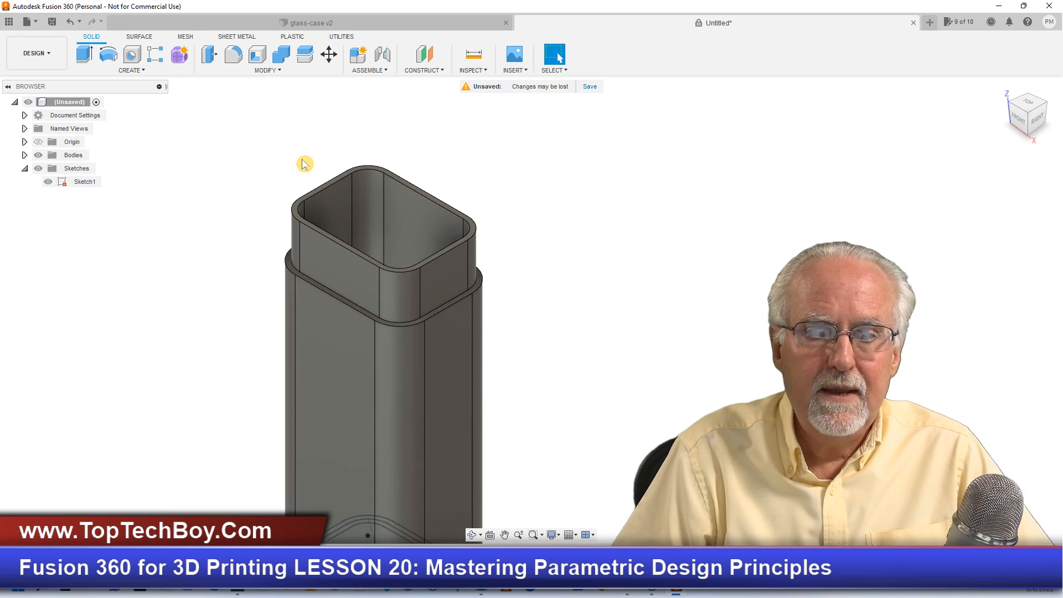
scroll(304, 163, "down", 3)
scroll(513, 498, "up", 5)
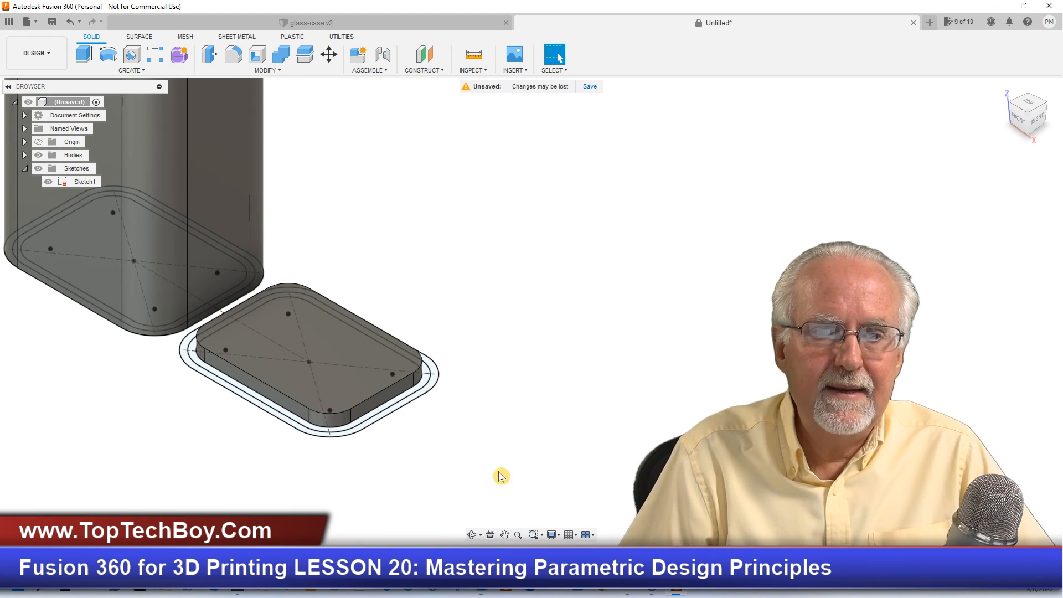
left_click(427, 382)
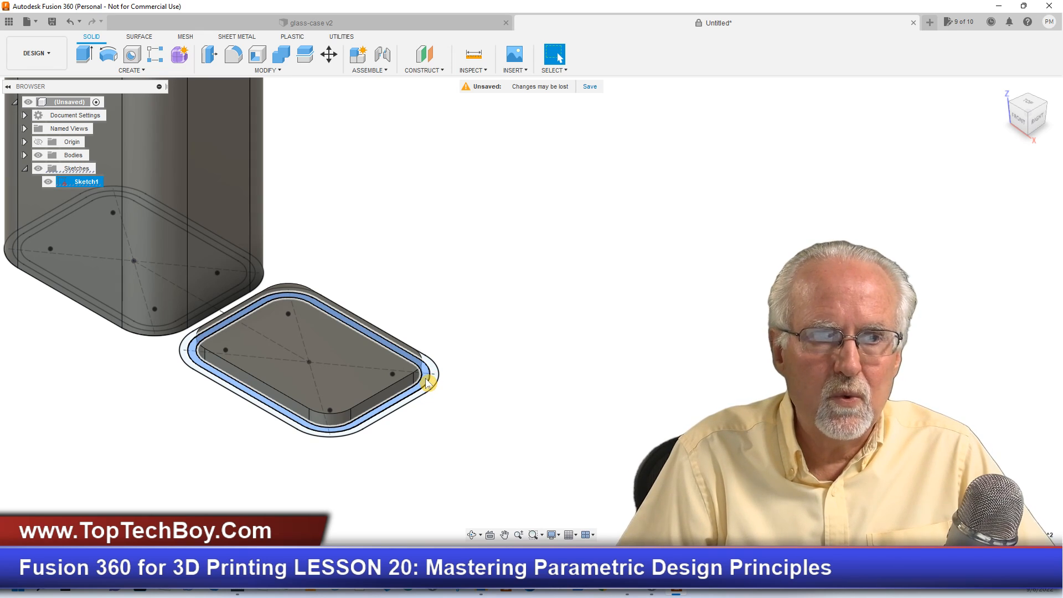
left_click(195, 18)
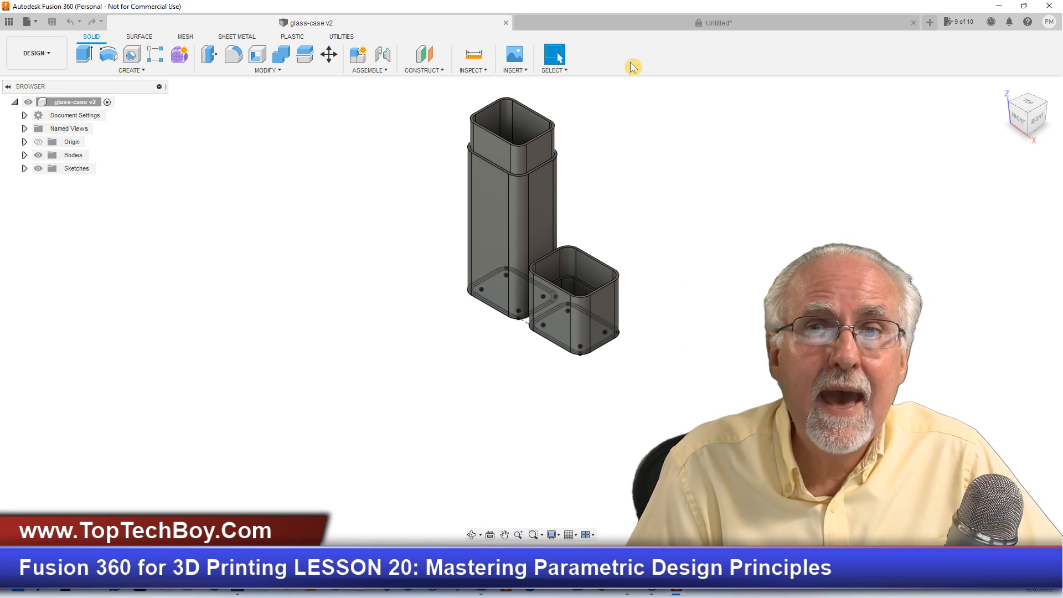
left_click(645, 25)
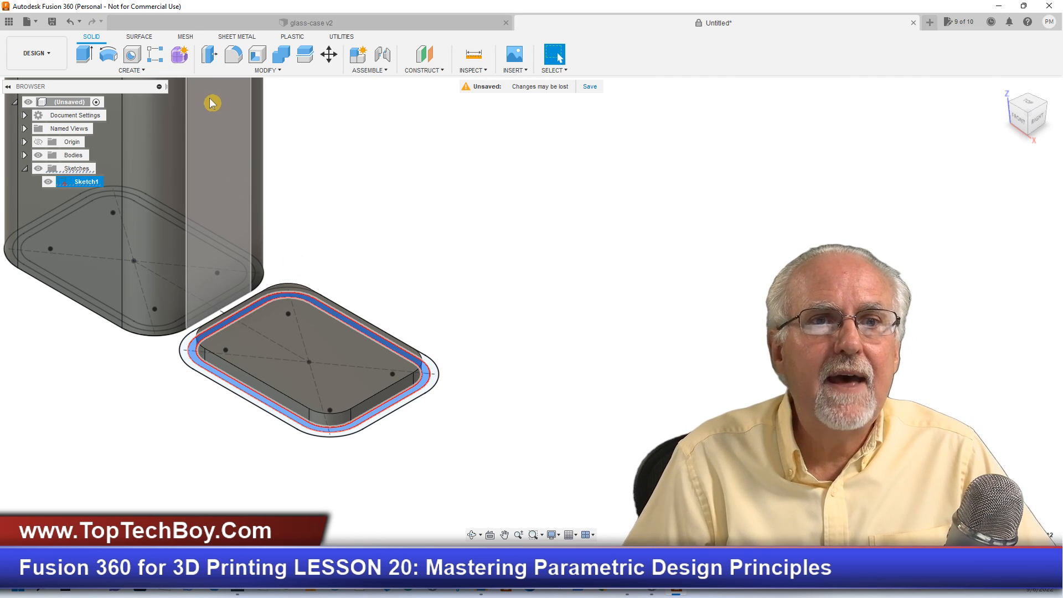
left_click(85, 55)
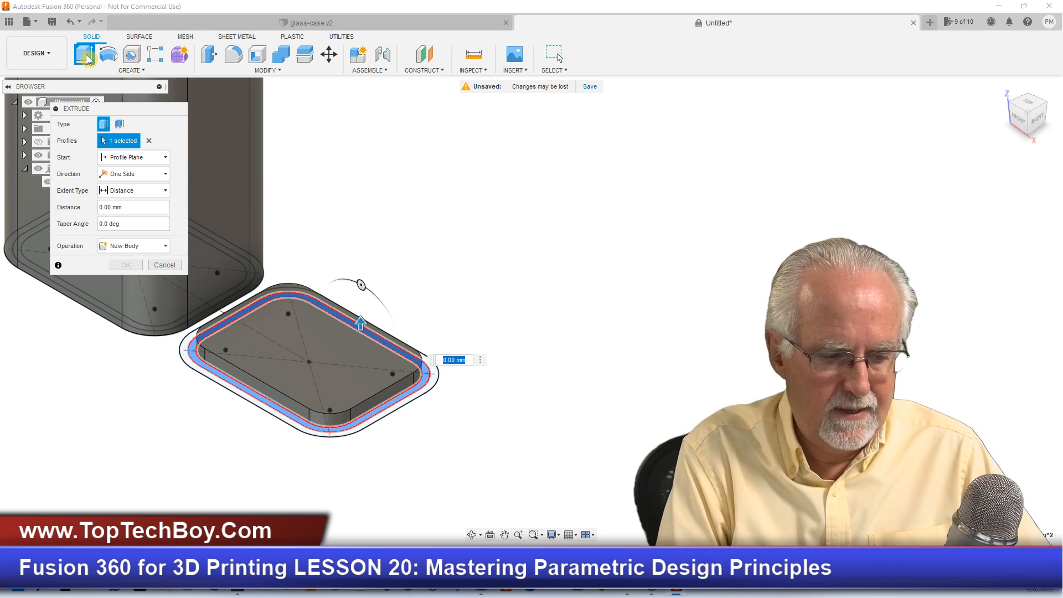
type("capH ")
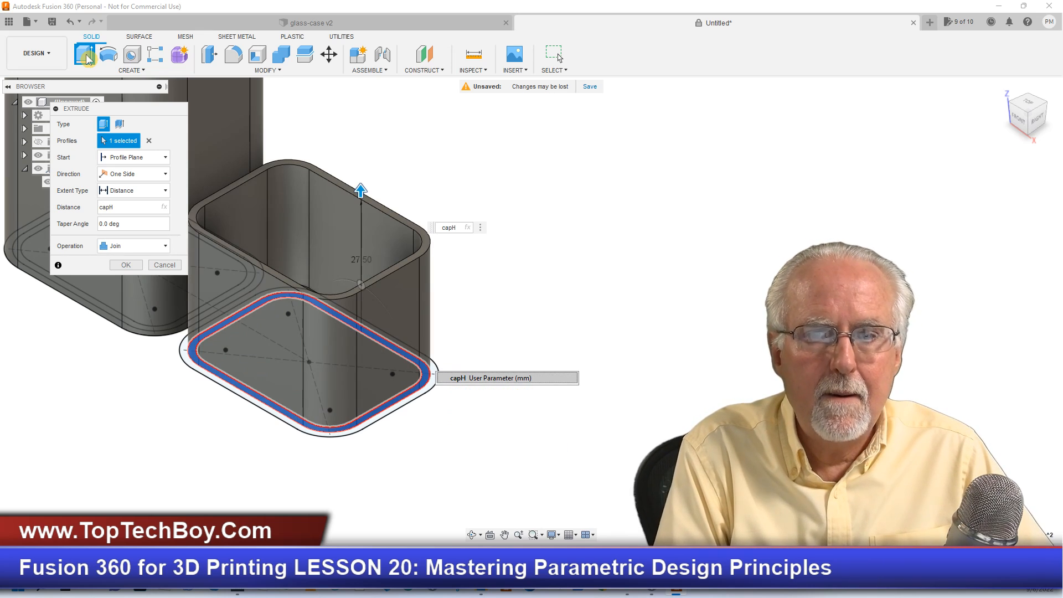
type("- ov")
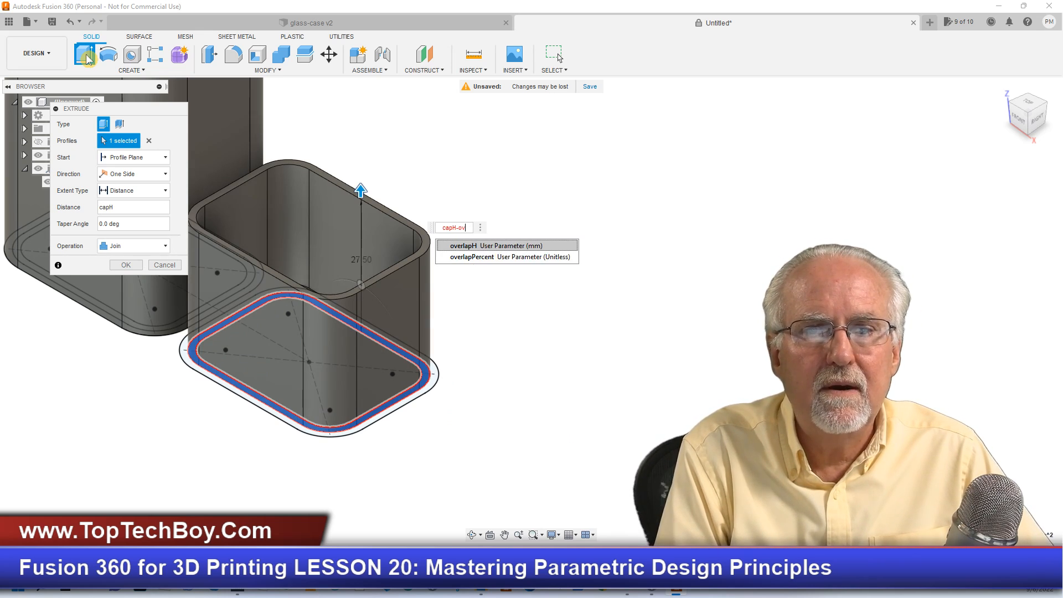
type("erlapH")
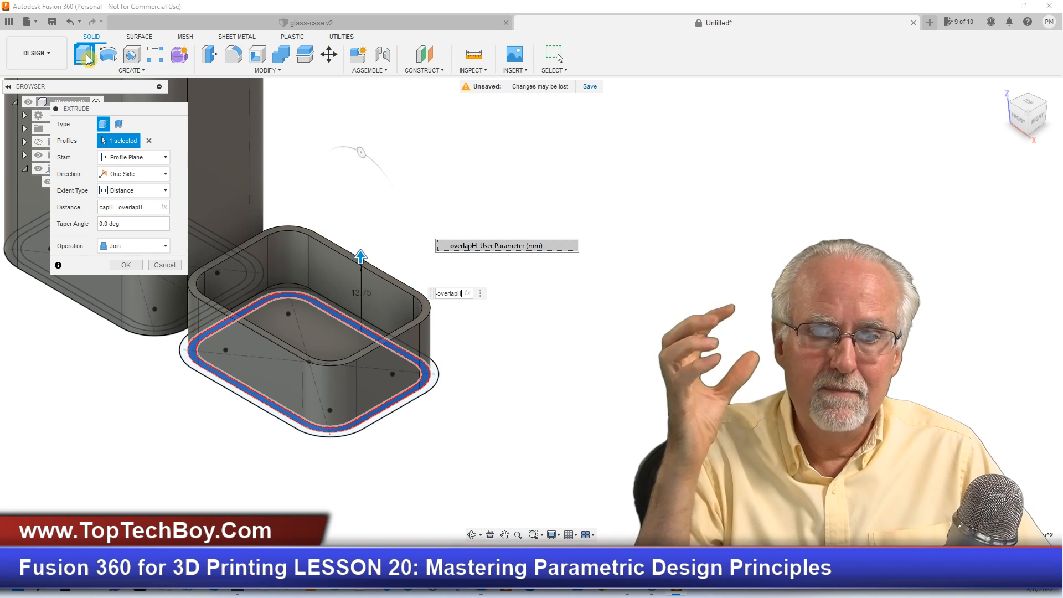
key("Return")
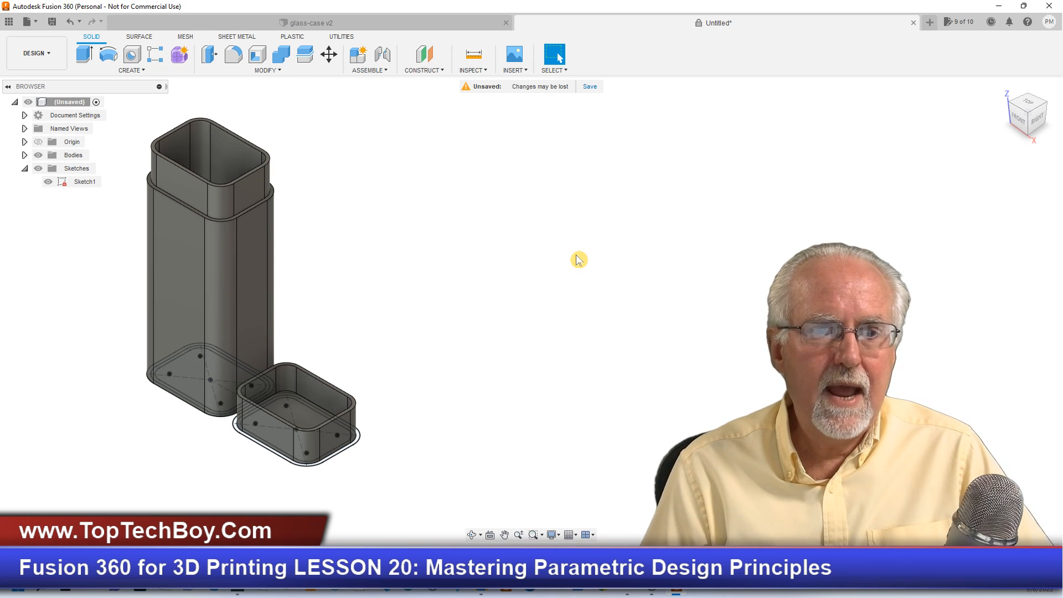
- Extrude the cap's outer wall ring by capH as a Join with the cap body
scroll(213, 444, "up", 6)
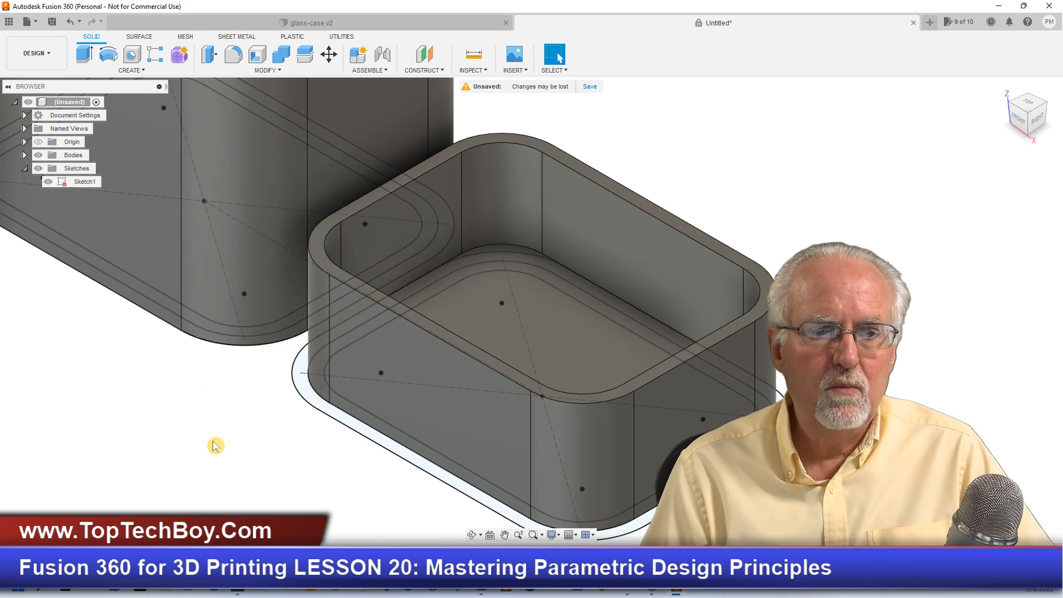
left_click(394, 414)
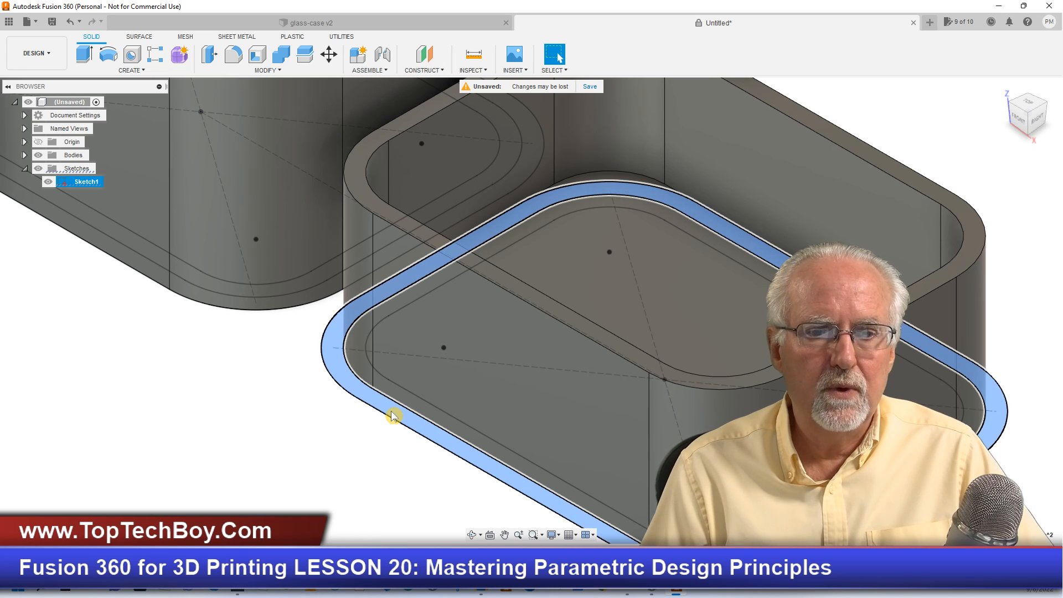
left_click(83, 54)
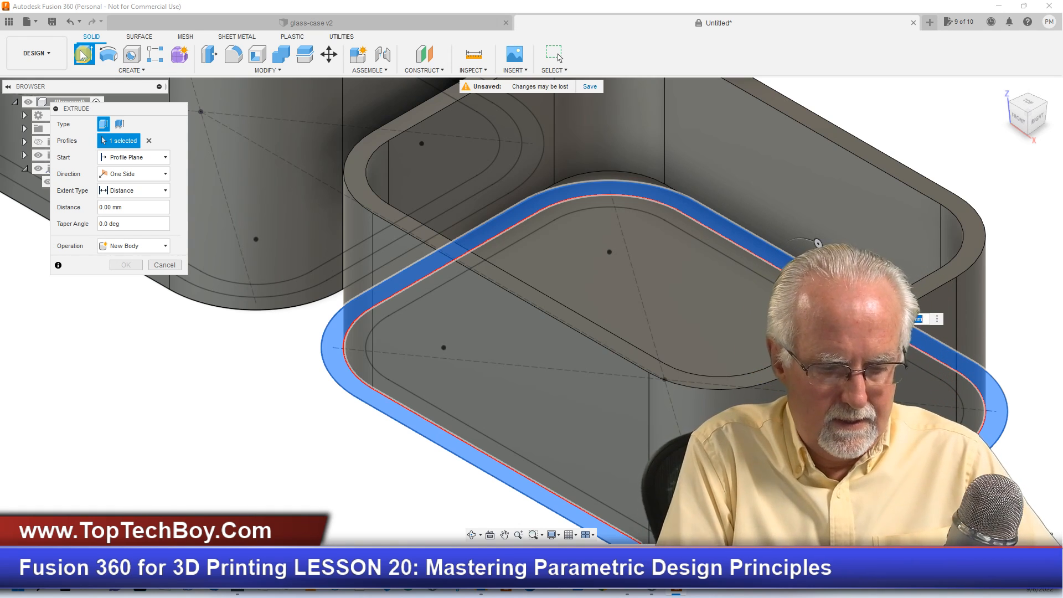
type("capH")
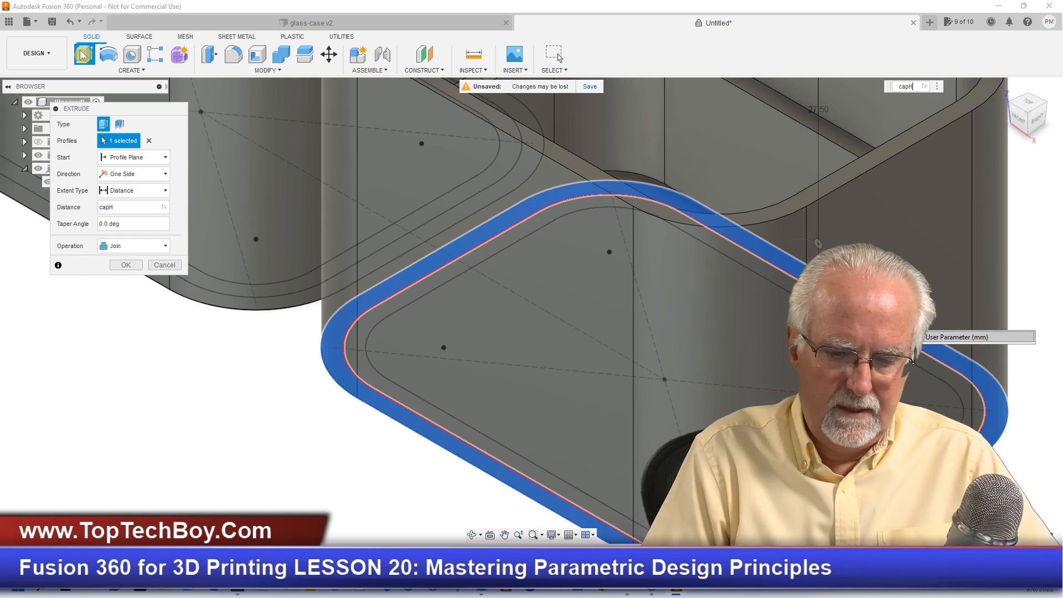
key("Return")
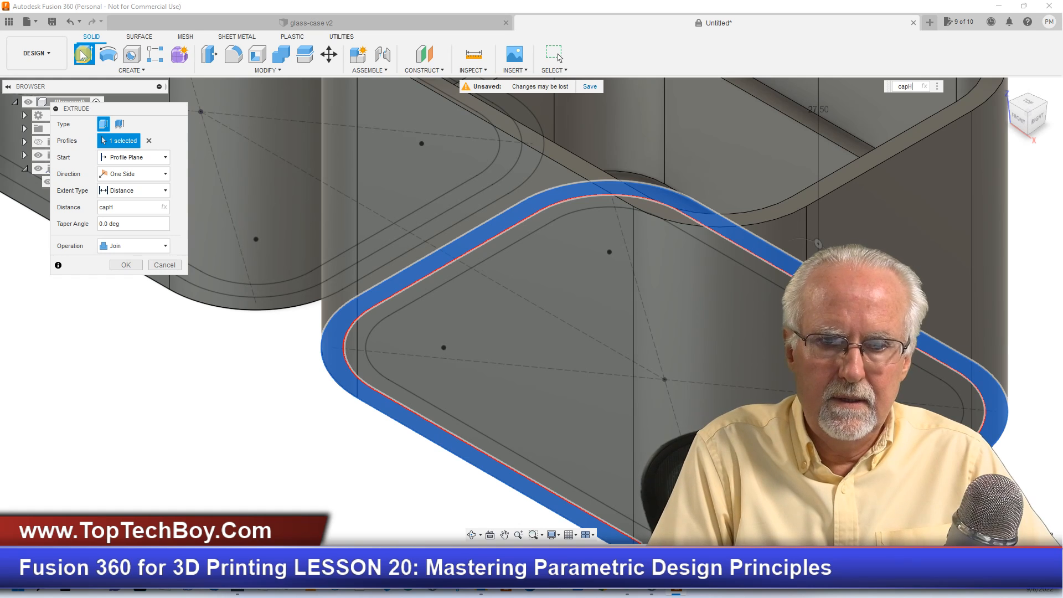
key("Return")
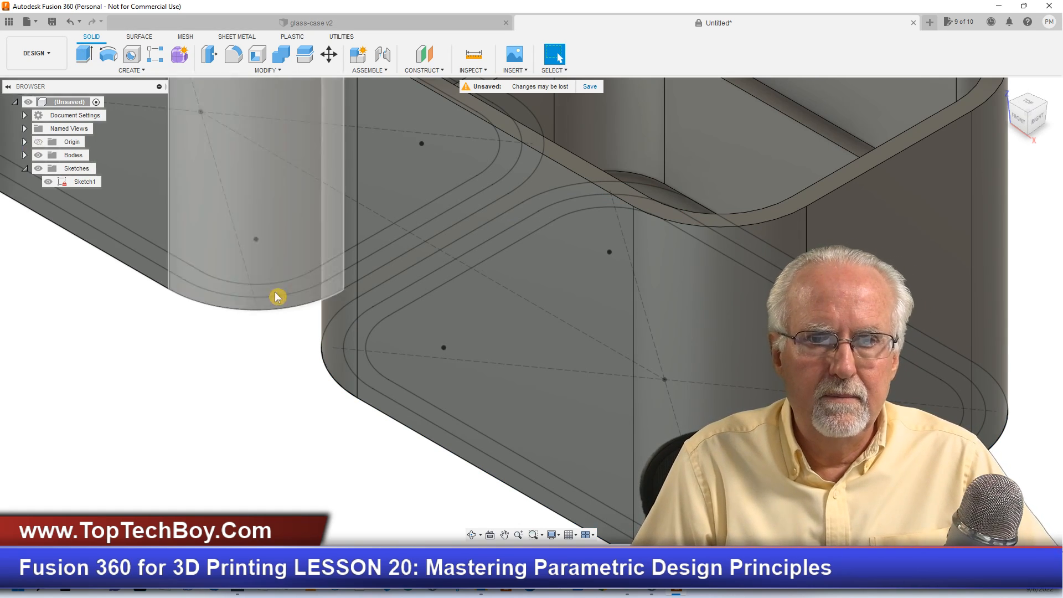
- Examine the completed case and cap and compare their stepped walls with the finished glass-case v2 design
scroll(280, 299, "down", 3)
scroll(281, 302, "down", 5)
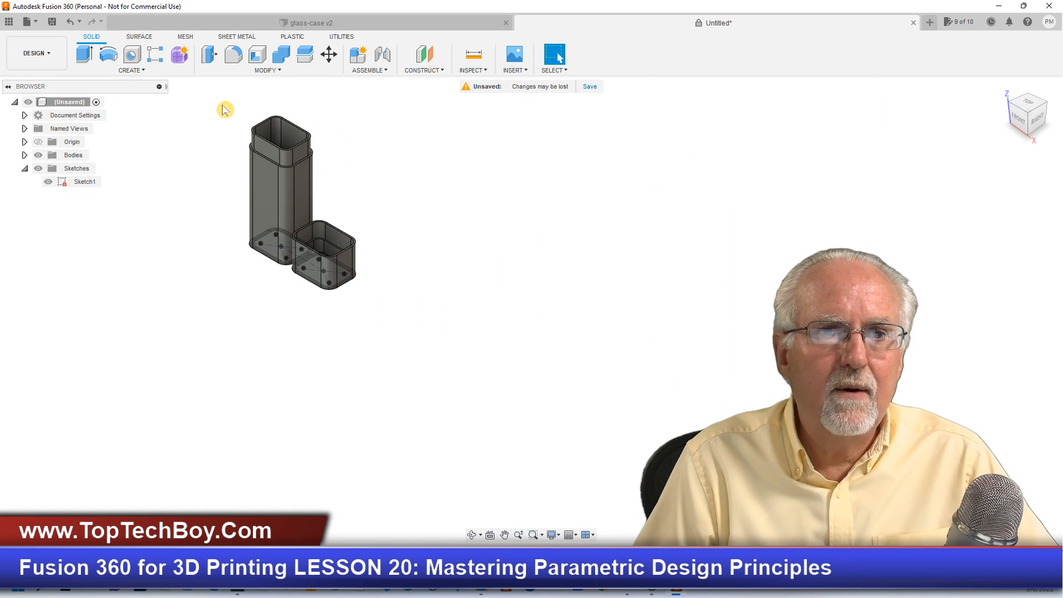
scroll(225, 109, "up", 3)
scroll(224, 109, "up", 1)
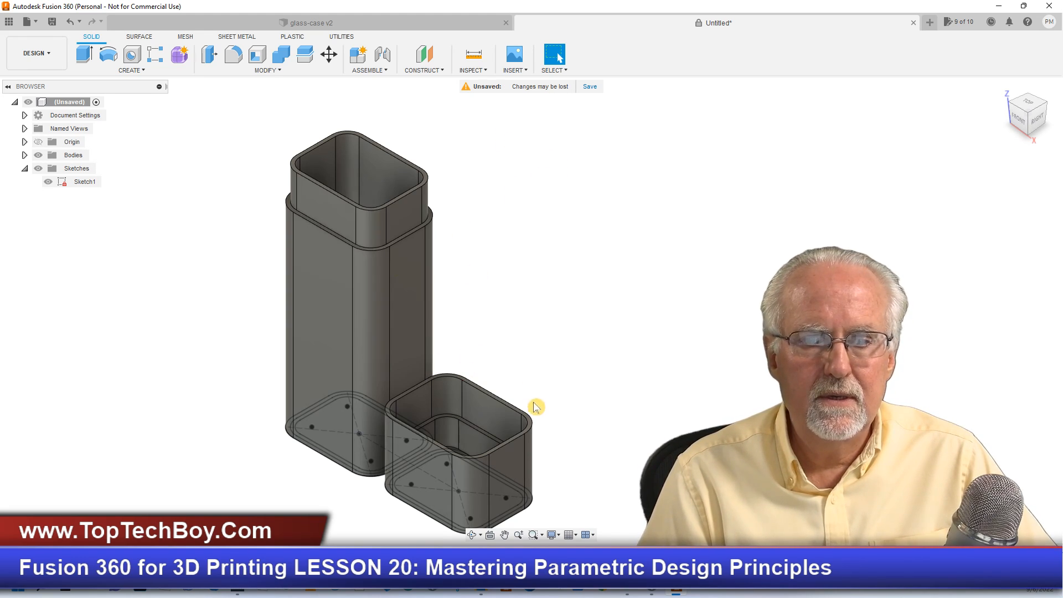
scroll(567, 391, "down", 1)
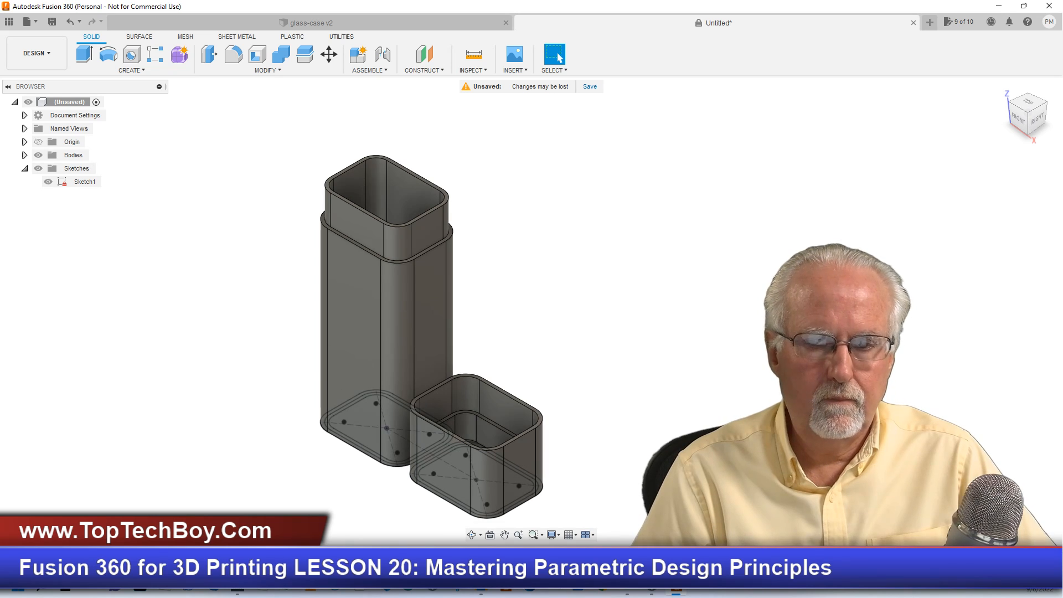
scroll(567, 391, "up", 2)
scroll(567, 391, "down", 2)
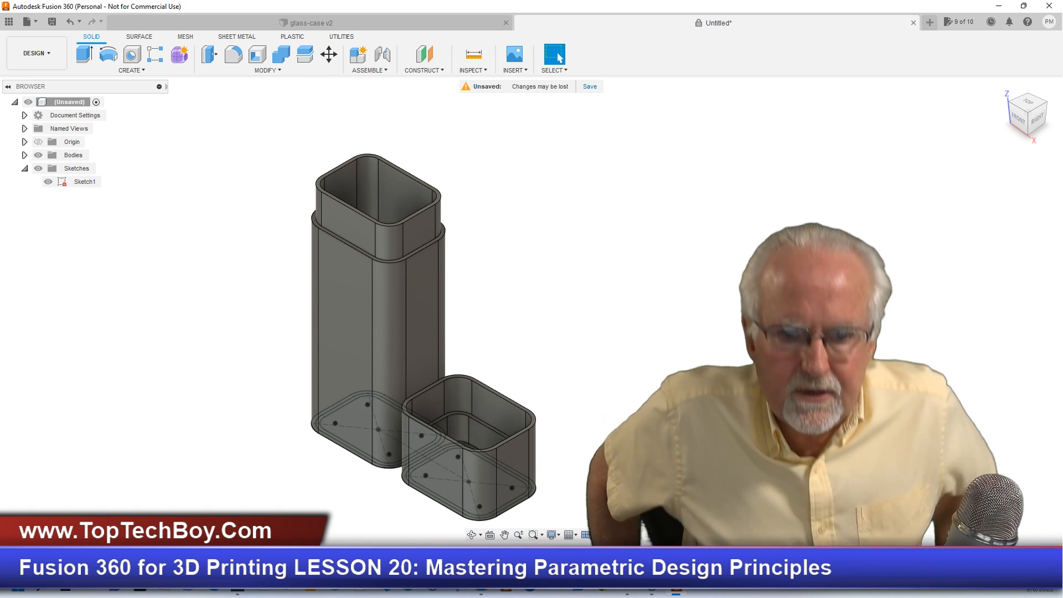
scroll(591, 353, "up", 1)
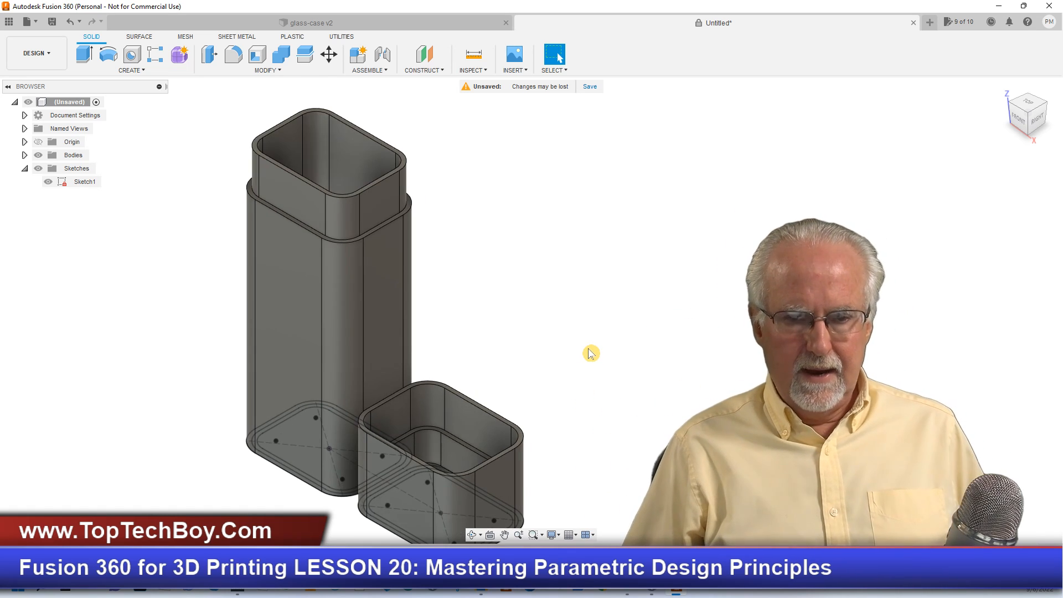
scroll(590, 353, "down", 2)
scroll(481, 159, "up", 1)
scroll(620, 487, "up", 1)
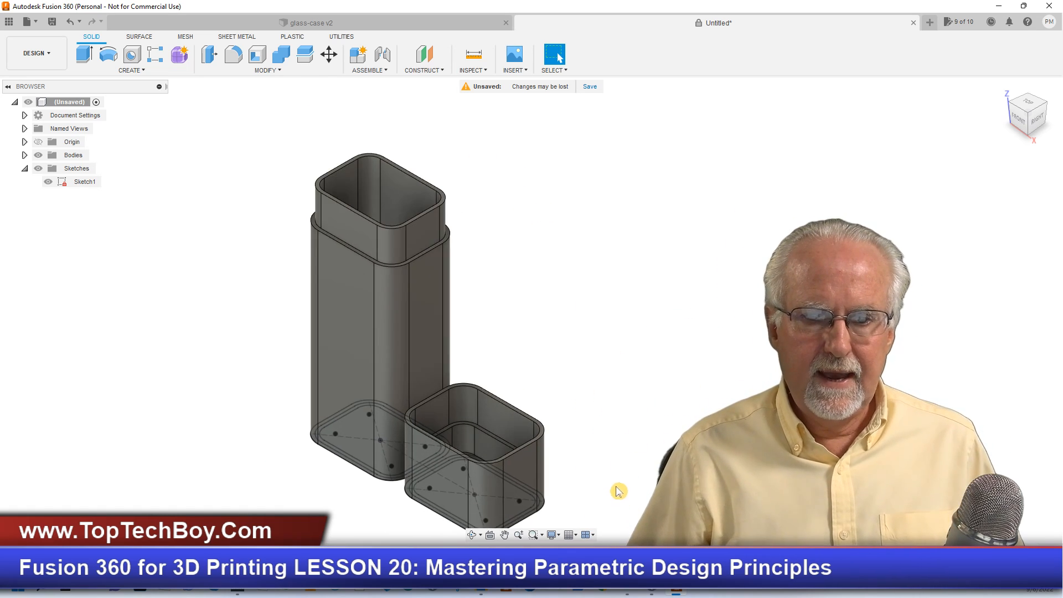
scroll(617, 493, "down", 2)
scroll(268, 223, "up", 2)
scroll(268, 224, "down", 2)
scroll(449, 251, "up", 3)
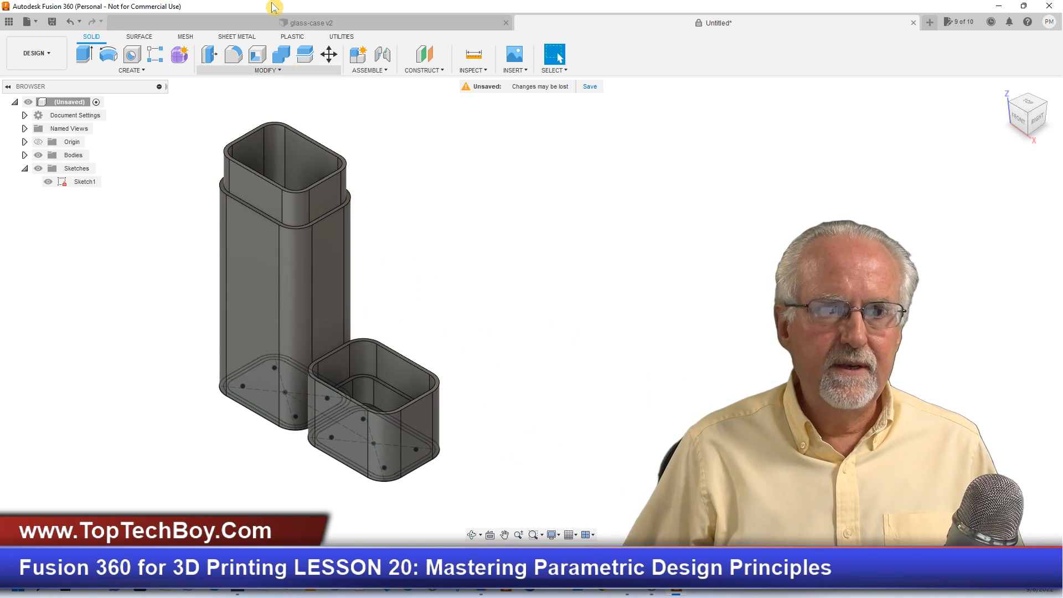
left_click(282, 24)
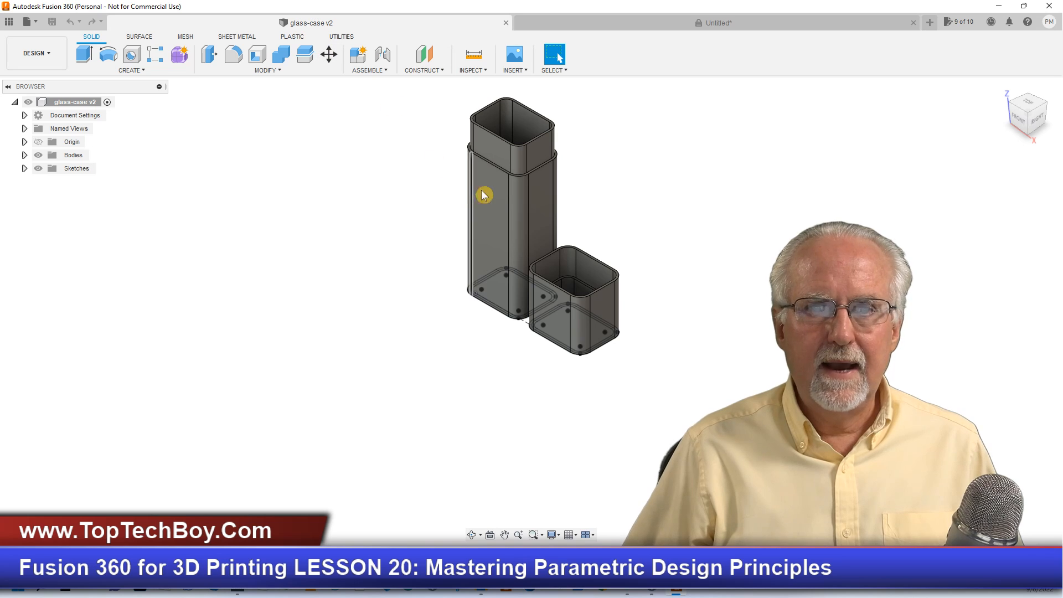
left_click(611, 25)
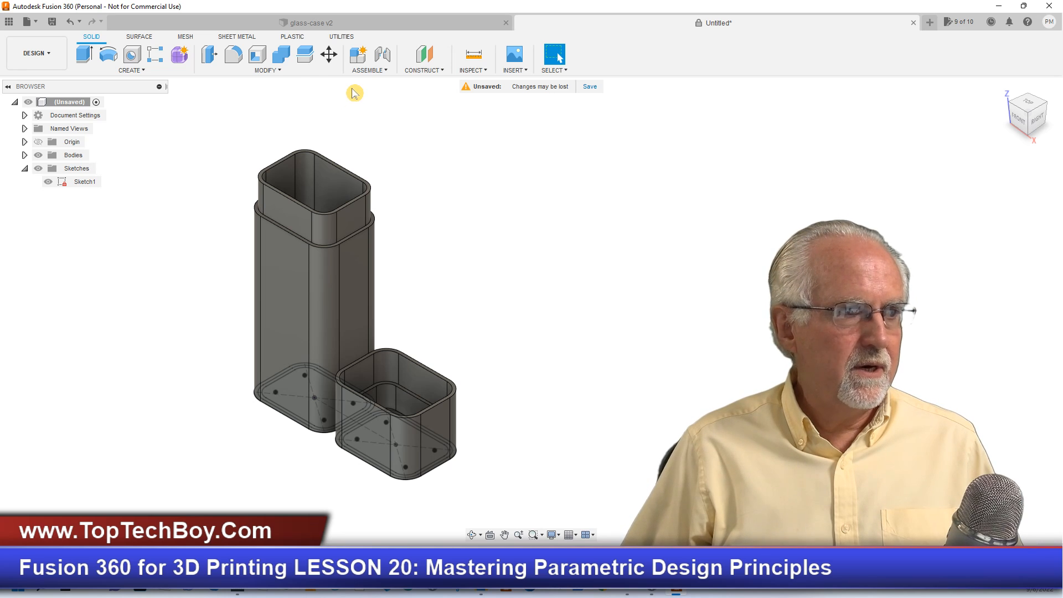
- Open the design's user parameters beside the model and set the case width caseW to 125 mm
left_click(278, 72)
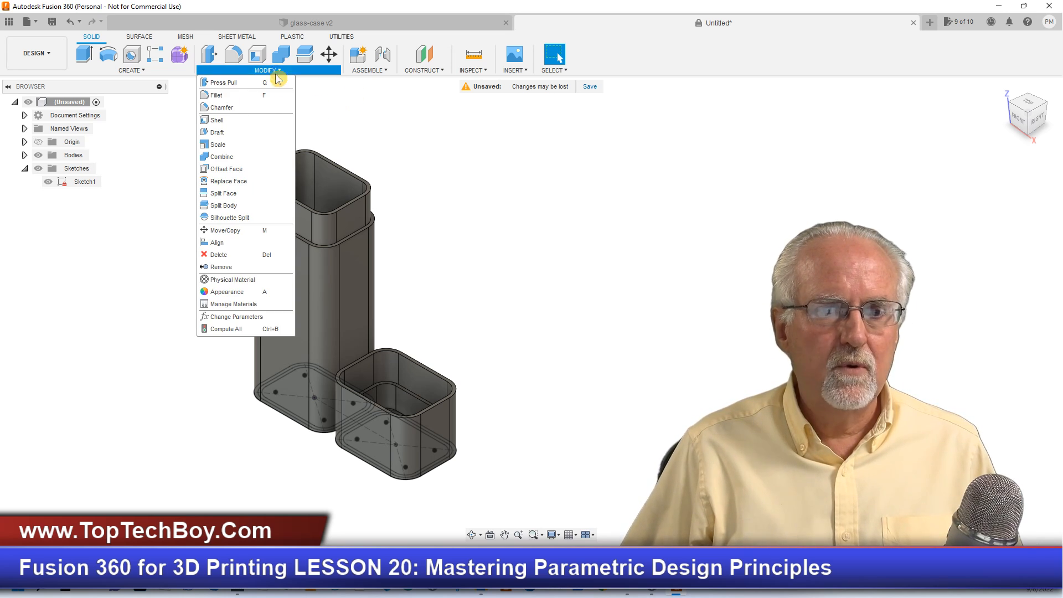
left_click(244, 316)
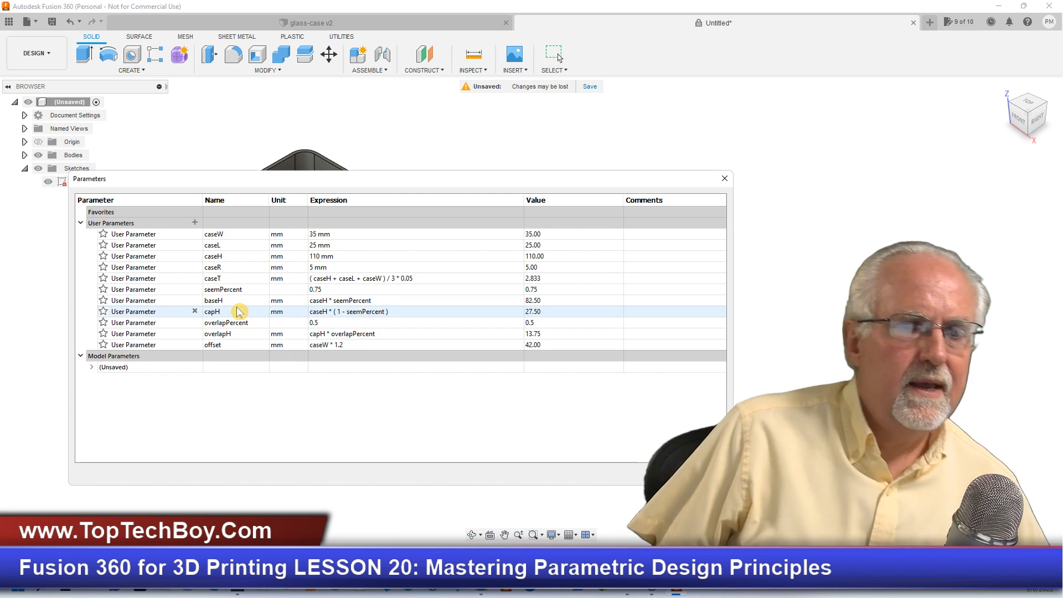
left_click_drag(380, 173, 729, 23)
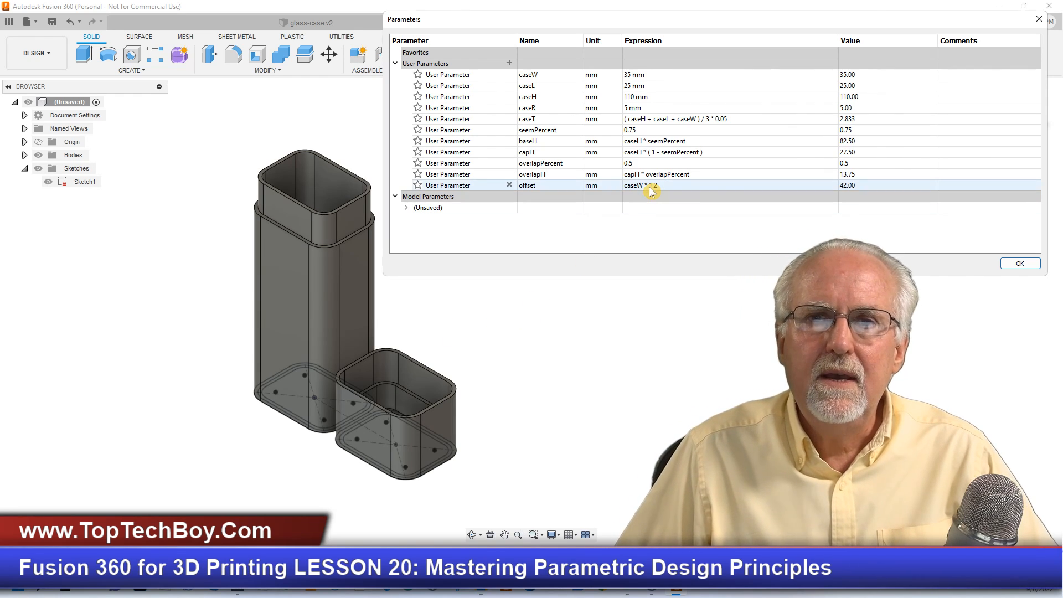
left_click(665, 76)
left_click(666, 76)
left_click_drag(666, 77, 599, 81)
type("125")
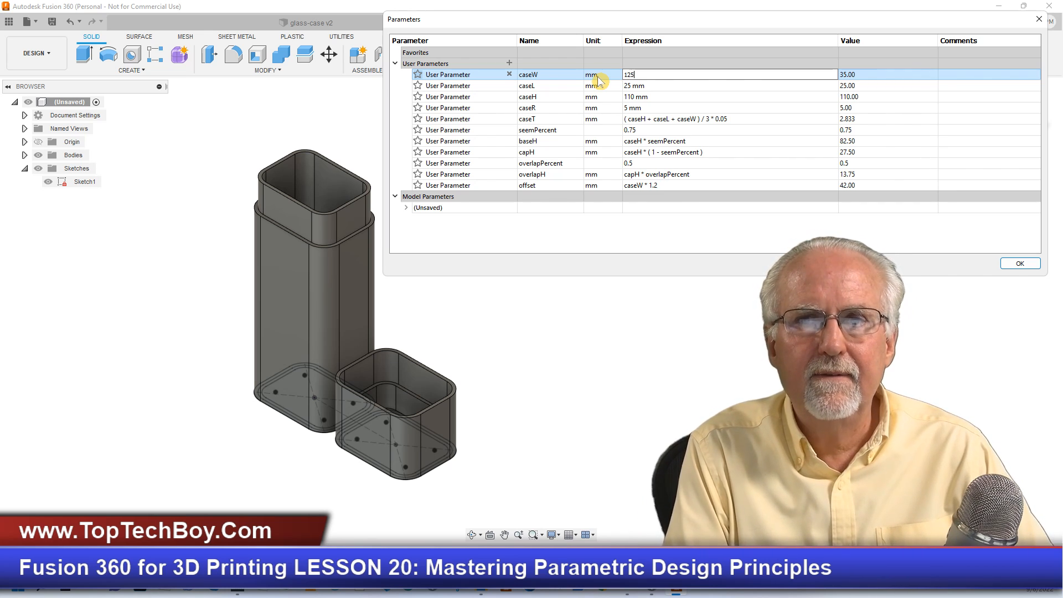
- Set the case height user parameter caseH to 40 mm and check the resized case and cap
left_click(672, 98)
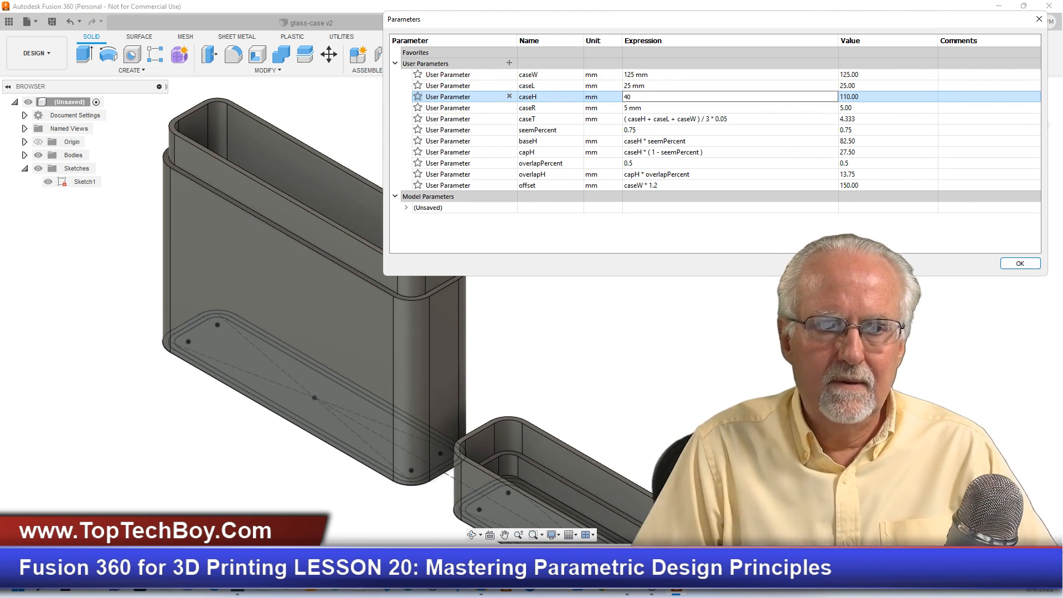
type("40")
key("Return")
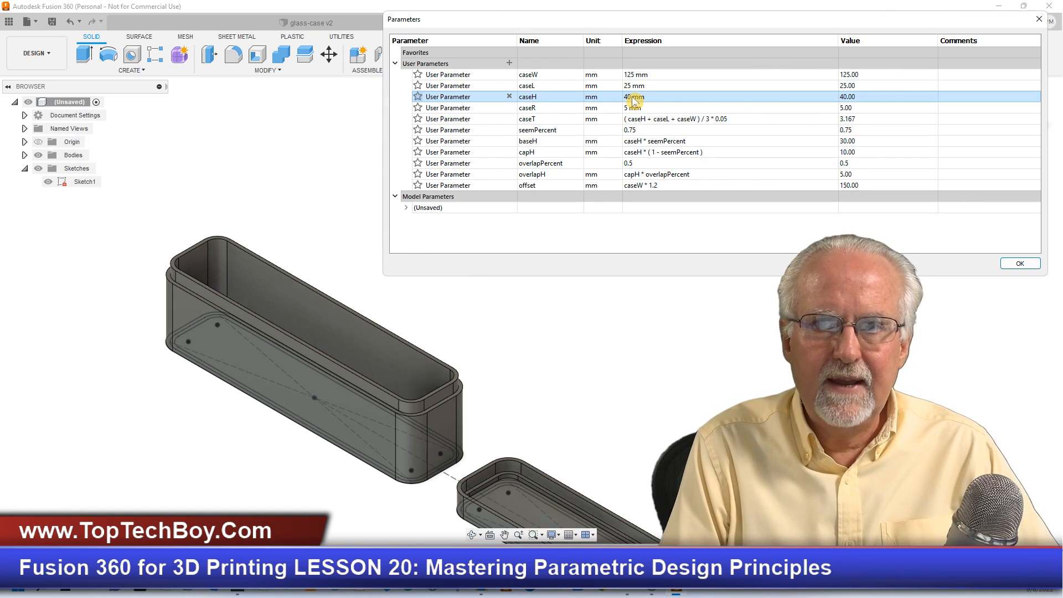
scroll(624, 316, "up", 1)
scroll(317, 231, "down", 2)
scroll(286, 208, "down", 1)
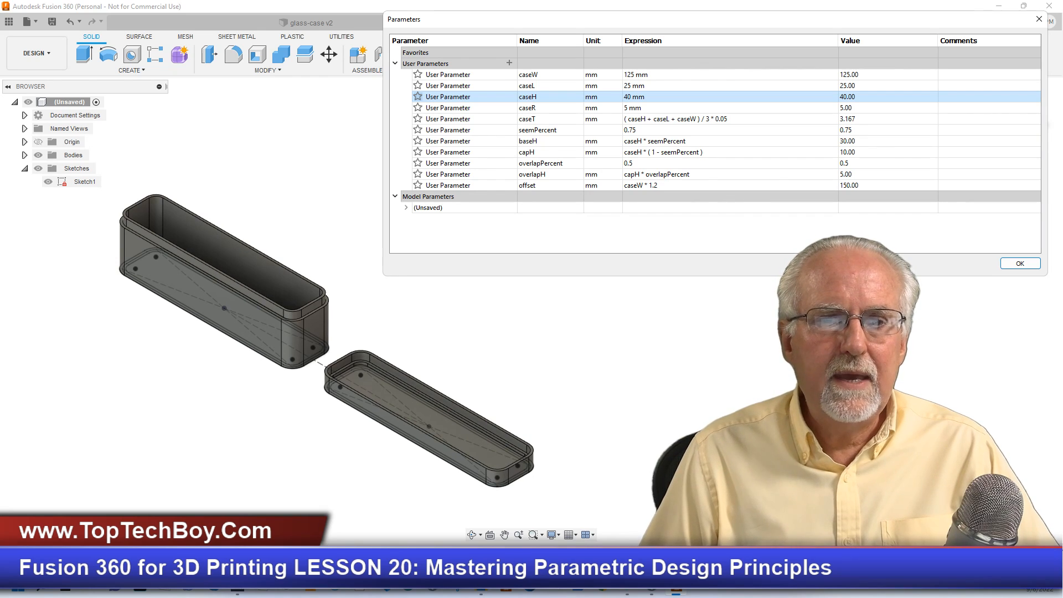
scroll(226, 447, "up", 2)
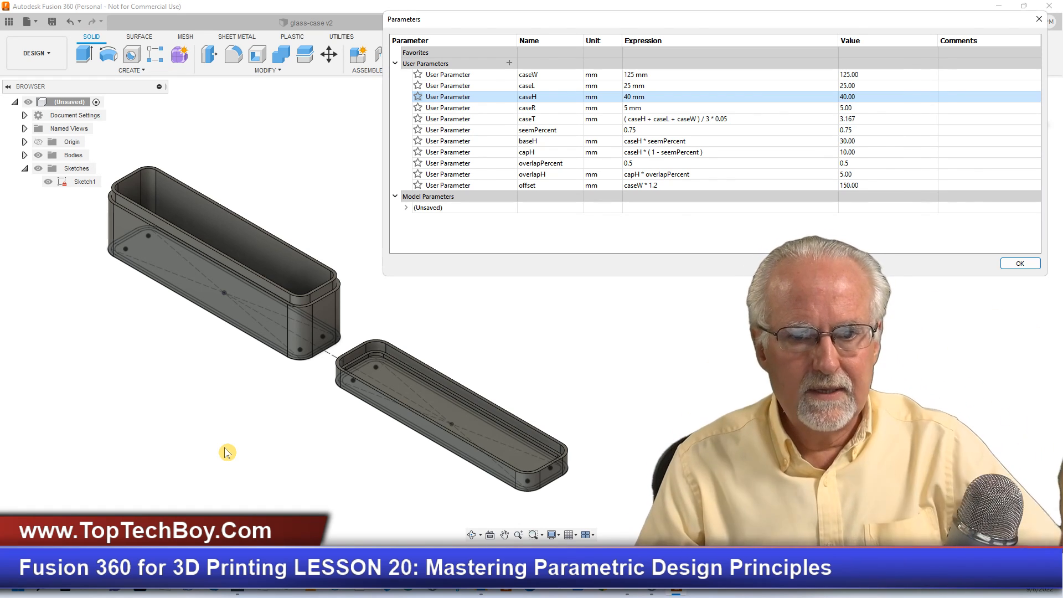
- Set the user parameter seemPercent to 0.6 to move the seam between the case and cap
scroll(487, 393, "down", 2)
scroll(487, 393, "up", 3)
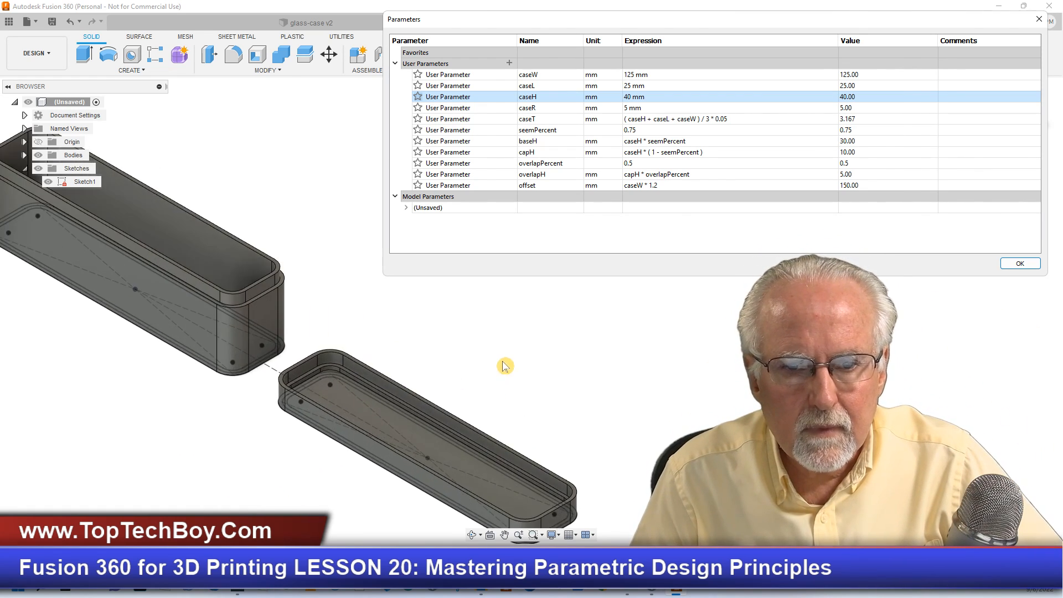
scroll(310, 459, "up", 2)
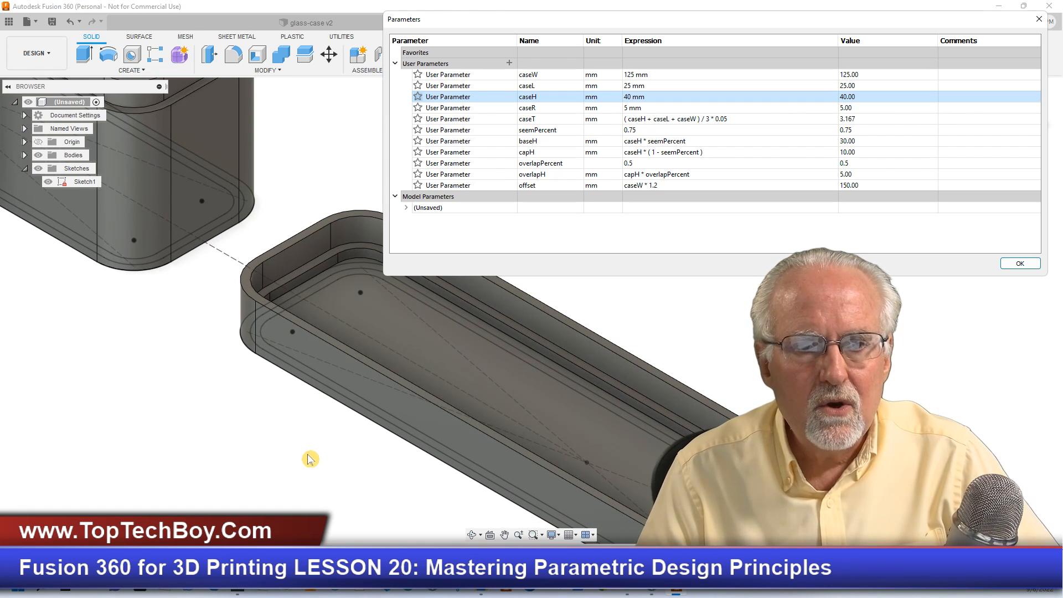
scroll(310, 460, "down", 4)
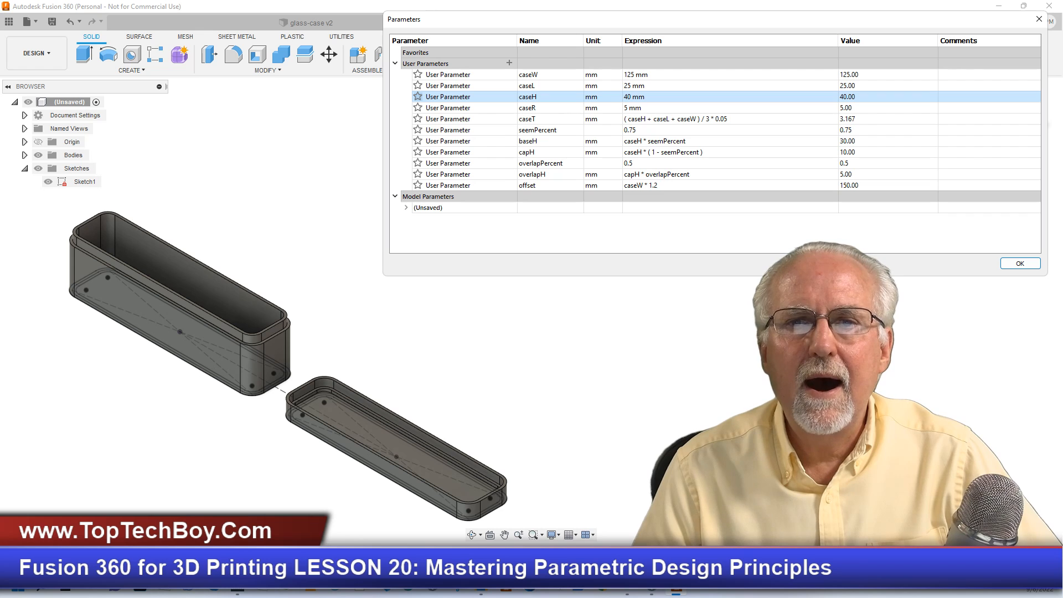
left_click(645, 131)
left_click(644, 131)
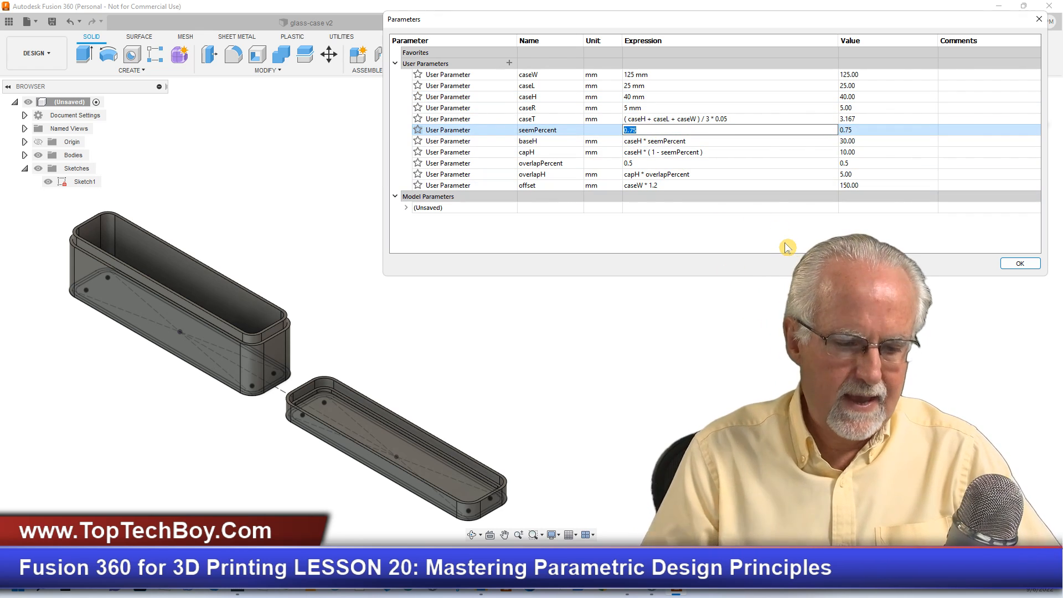
type(".6")
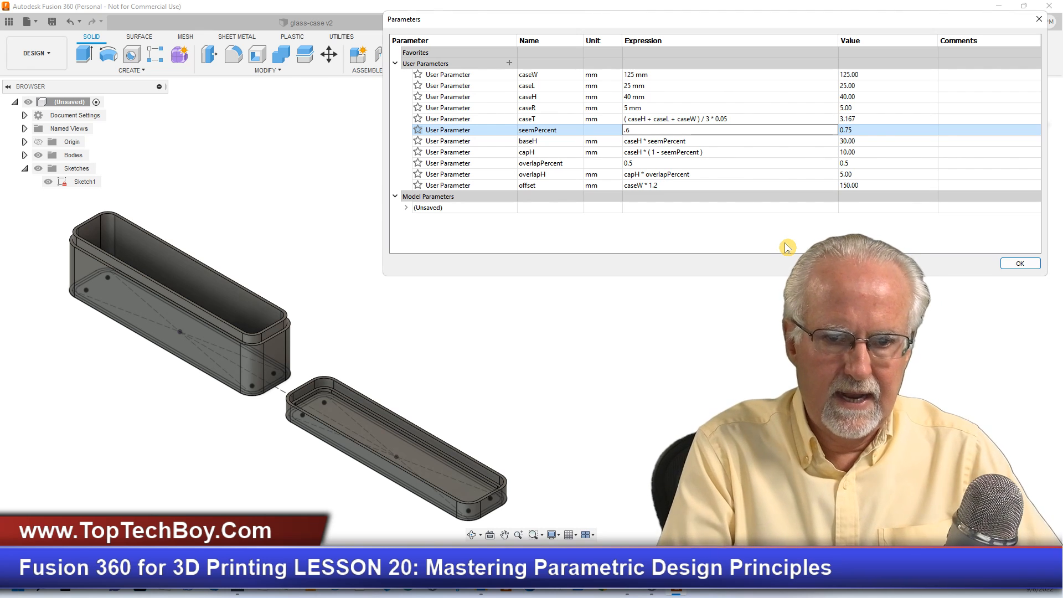
key("Return")
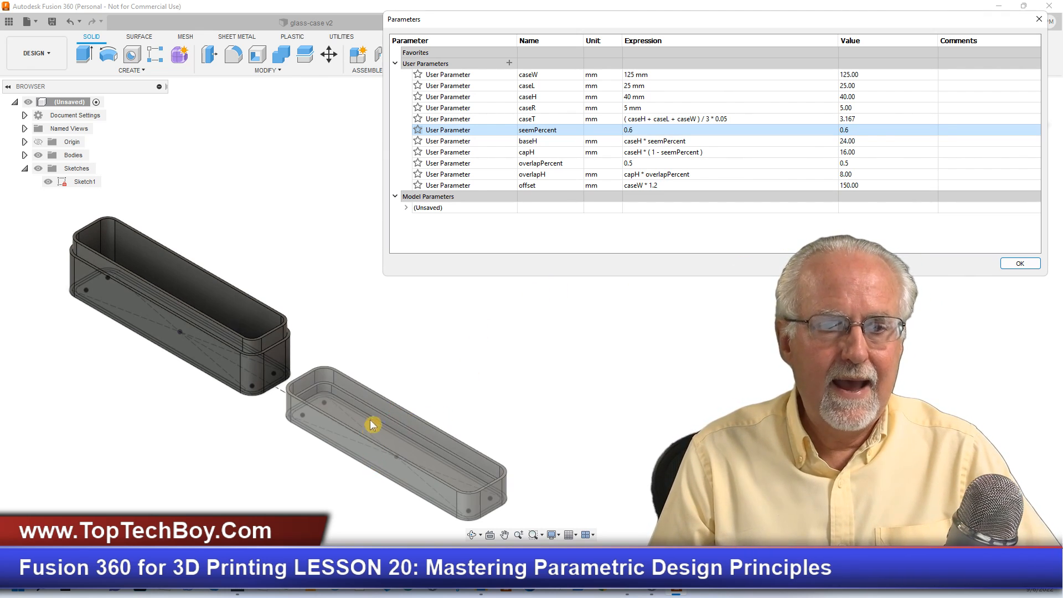
left_click(286, 443)
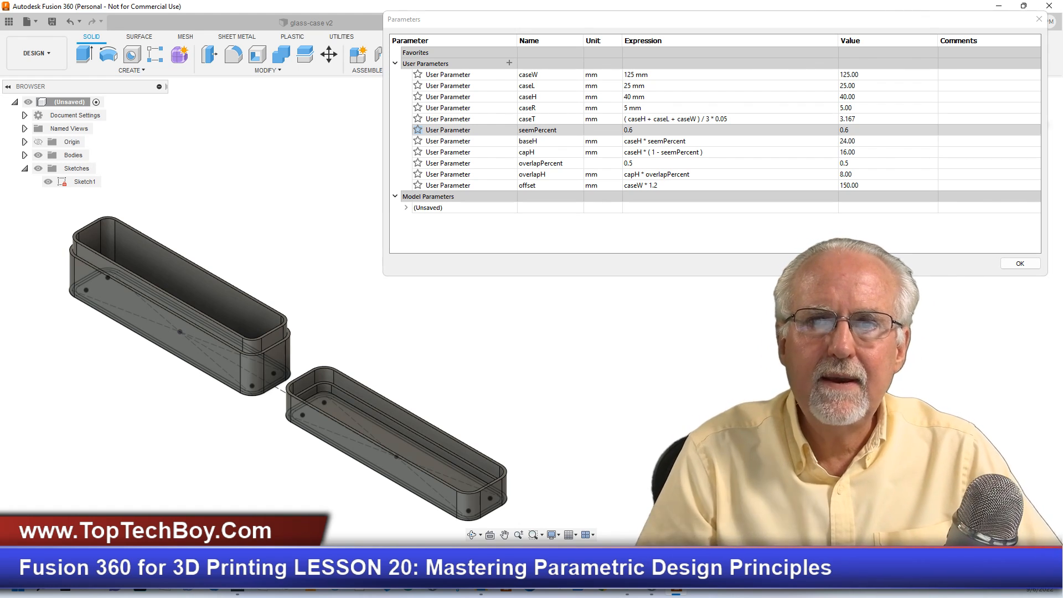
- Set the user parameter caseL to 20 mm and inspect the narrowed case and cap
left_click(634, 86)
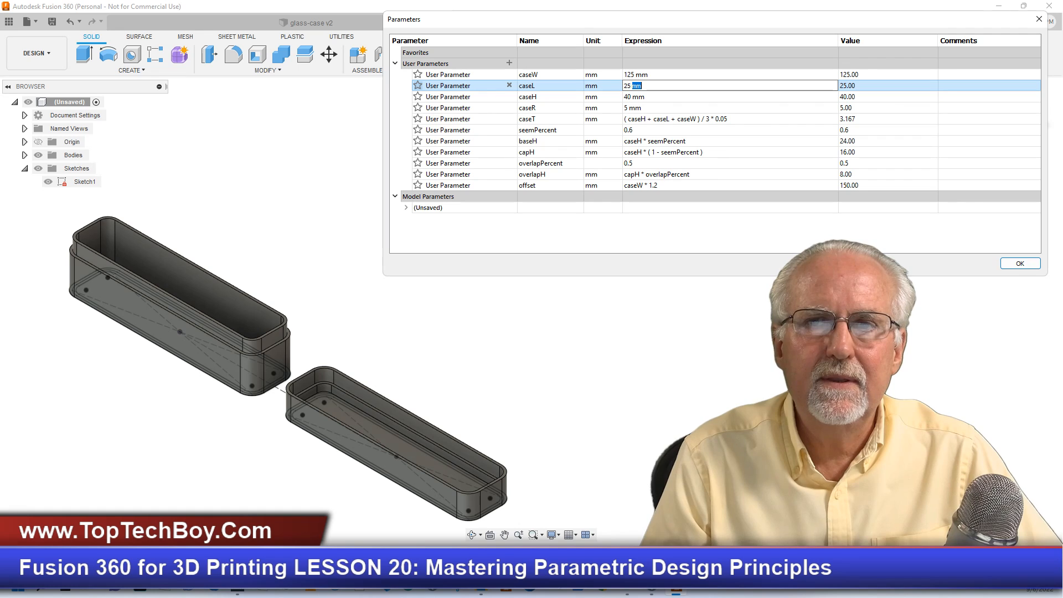
type("20")
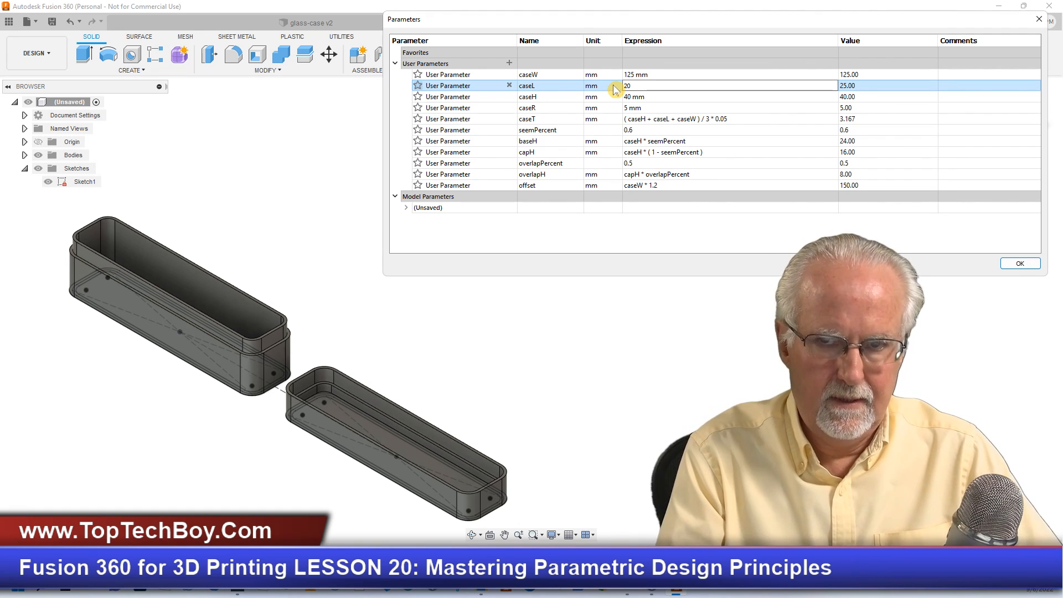
key("Return")
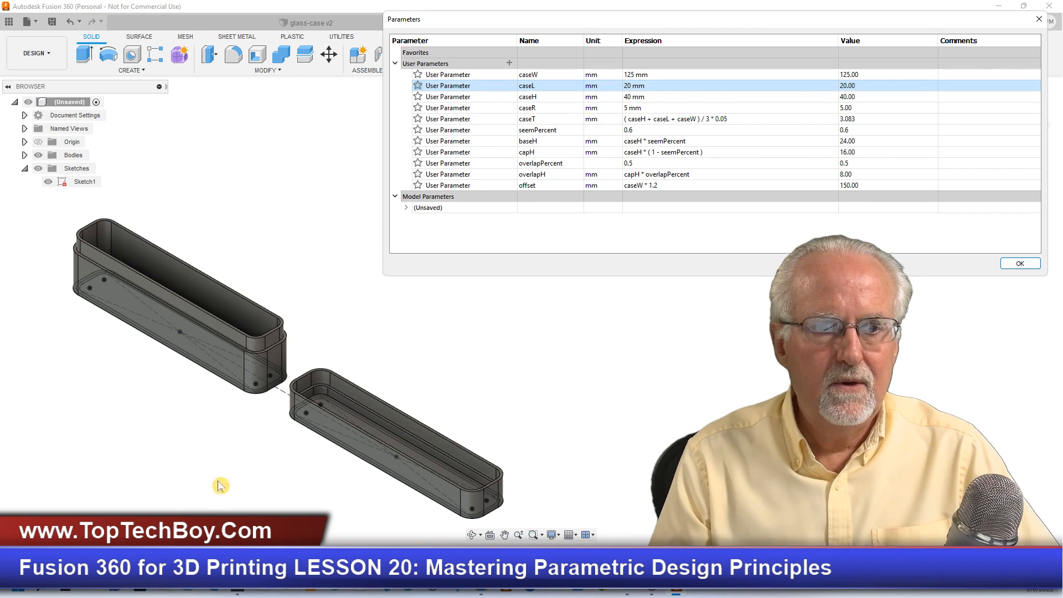
scroll(221, 496, "down", 3)
scroll(216, 371, "up", 1)
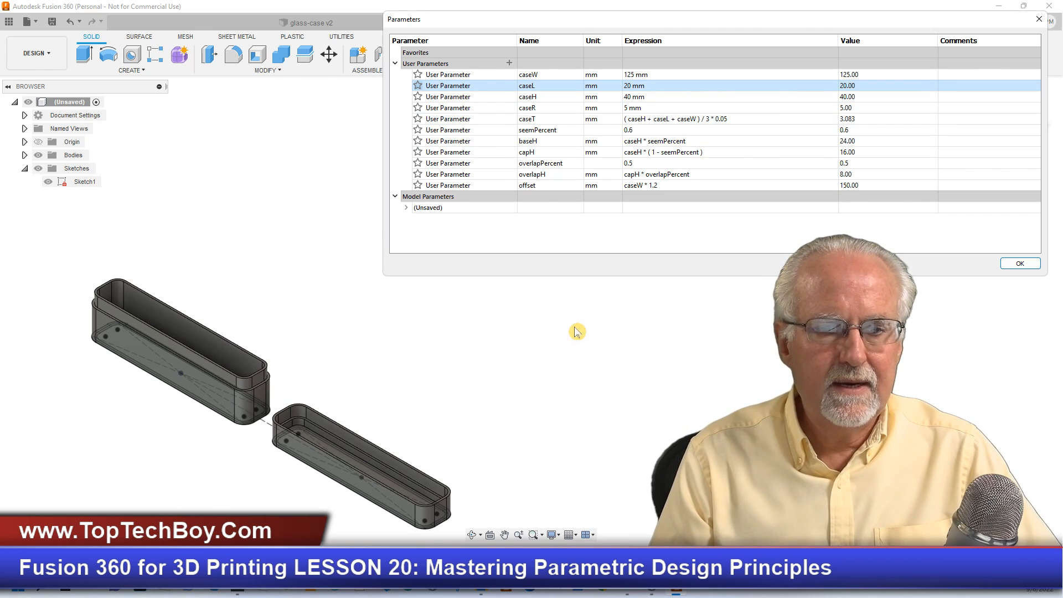
scroll(543, 343, "up", 1)
scroll(543, 343, "down", 2)
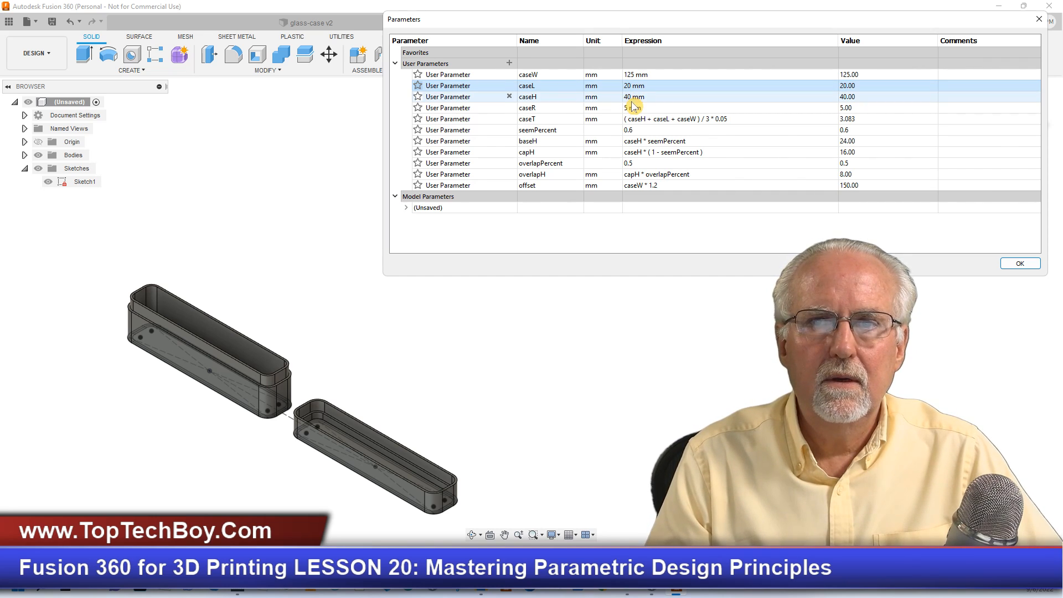
scroll(519, 317, "up", 2)
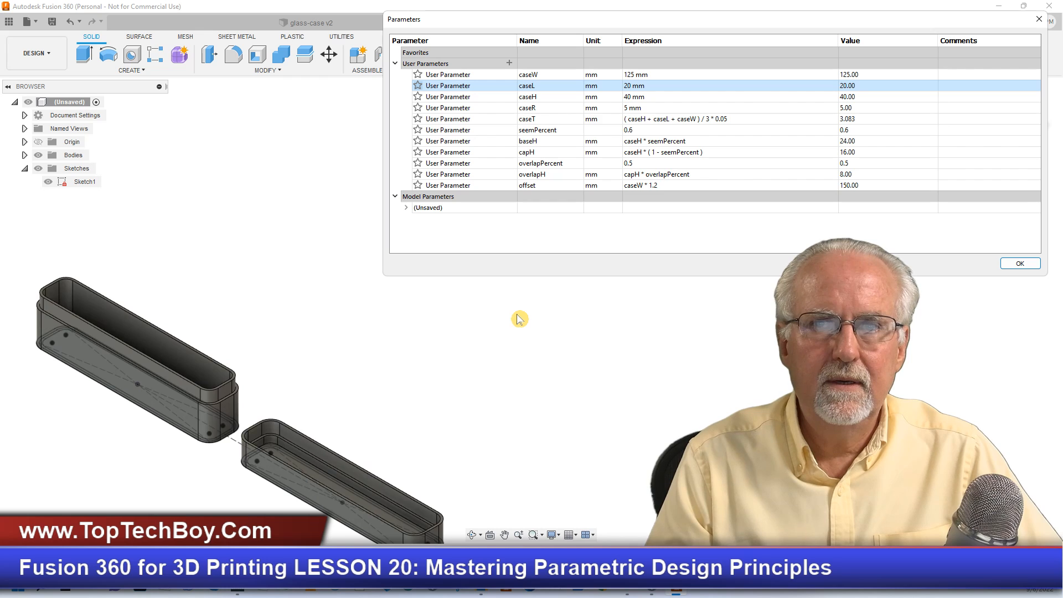
scroll(519, 317, "down", 4)
scroll(215, 430, "up", 2)
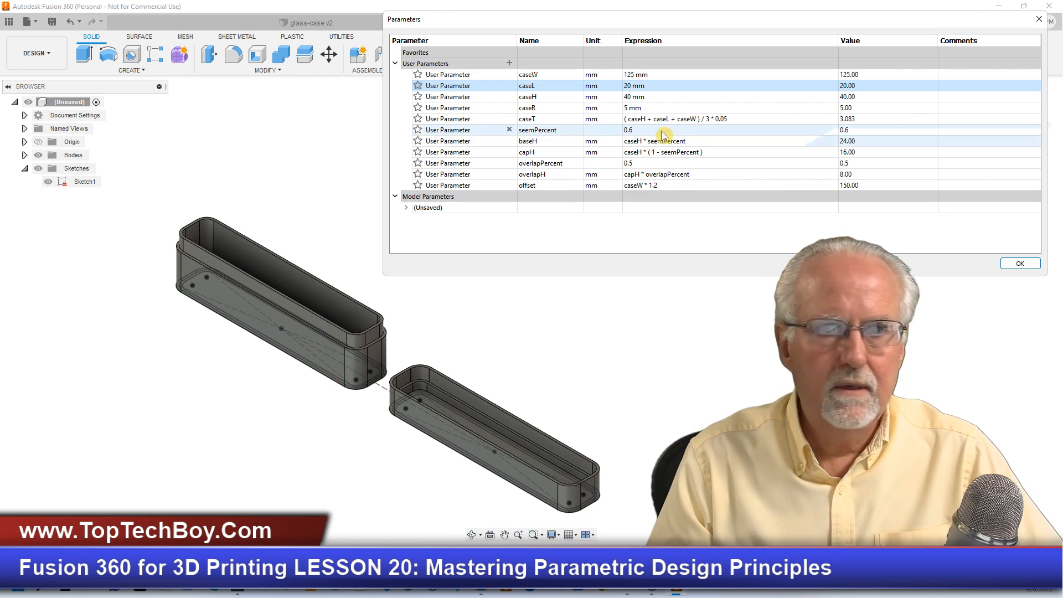
- Set the user parameter caseH to 20 mm and caseL to 40 mm for a flatter, deeper case
double_click(636, 97)
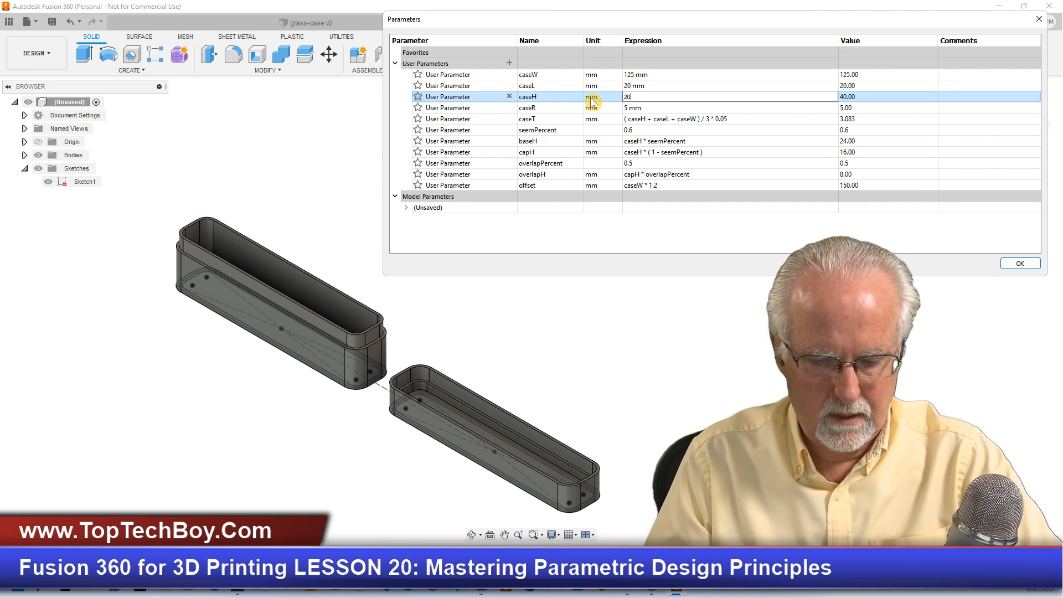
key("Return")
double_click(637, 86)
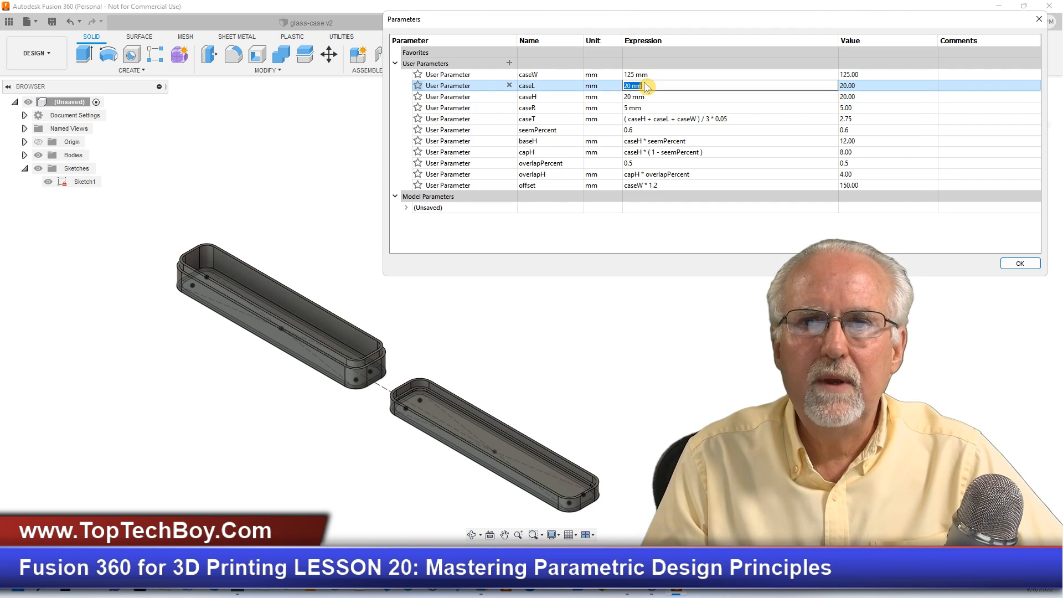
left_click_drag(644, 85, 602, 83)
type("40")
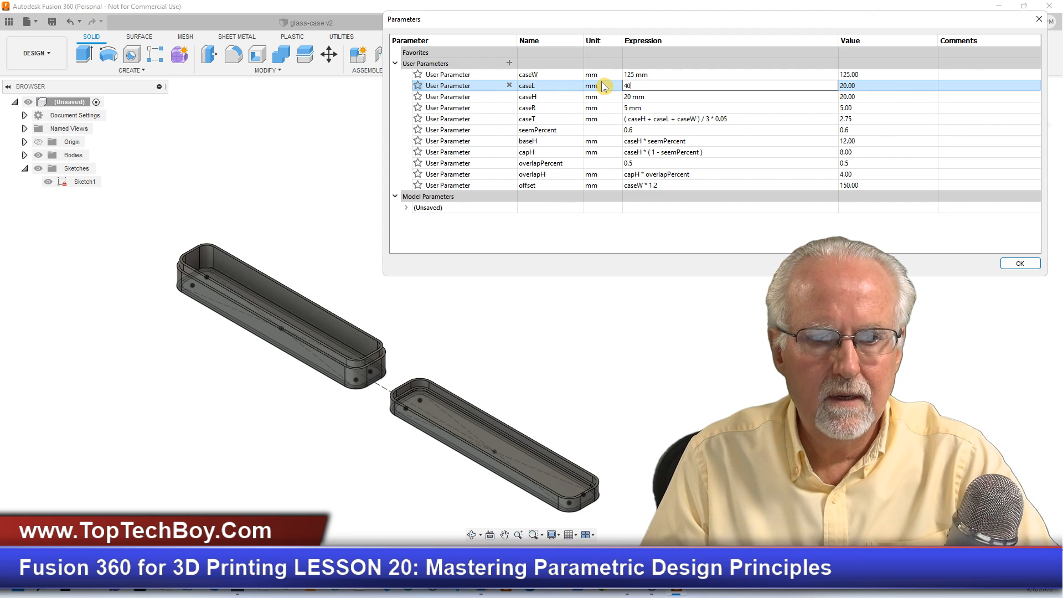
key("Return")
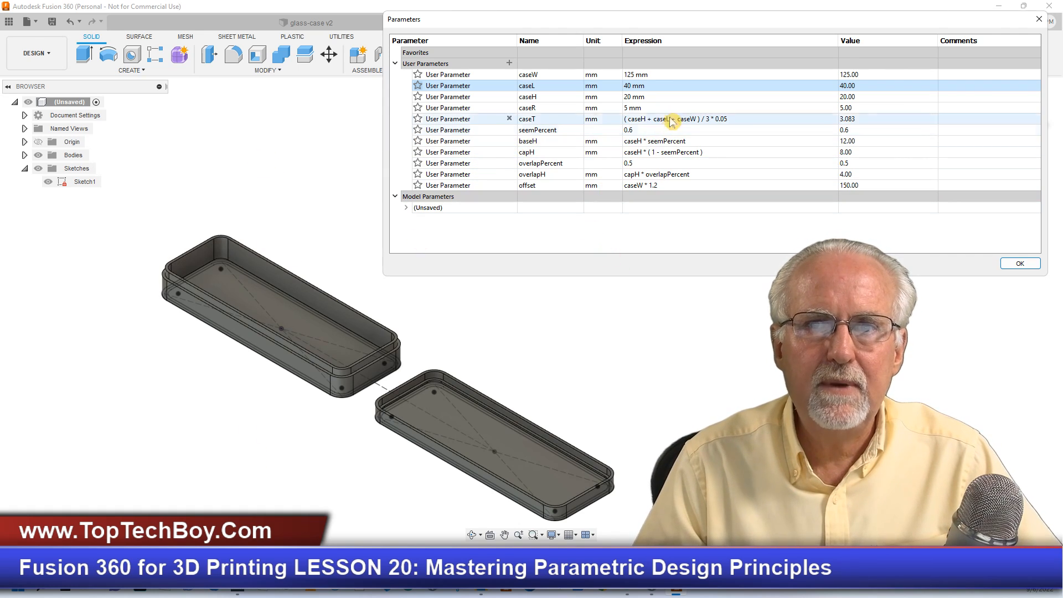
- Set the case height user parameter caseH to 250 mm for a tall case
double_click(647, 98)
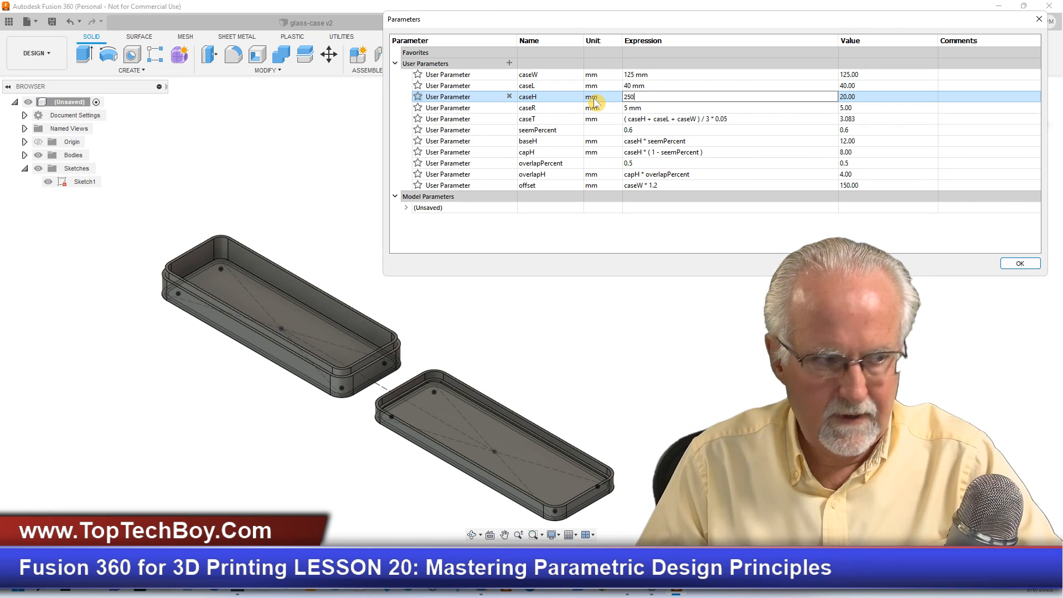
type("250")
key("Return")
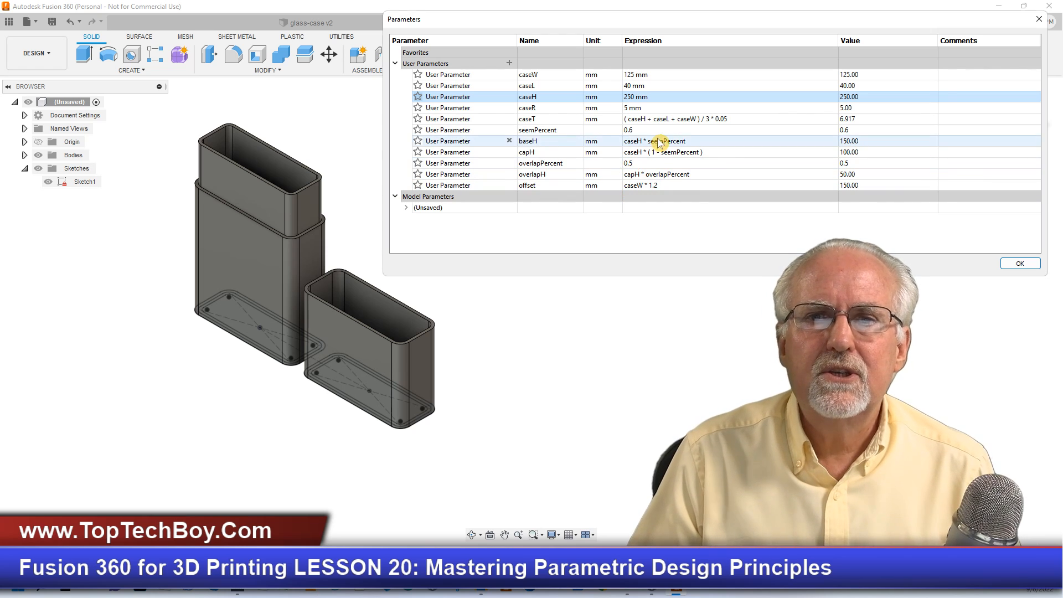
- Set the user parameter seemPercent to 0.85 and inspect the taller base with its shorter cap
left_click(631, 130)
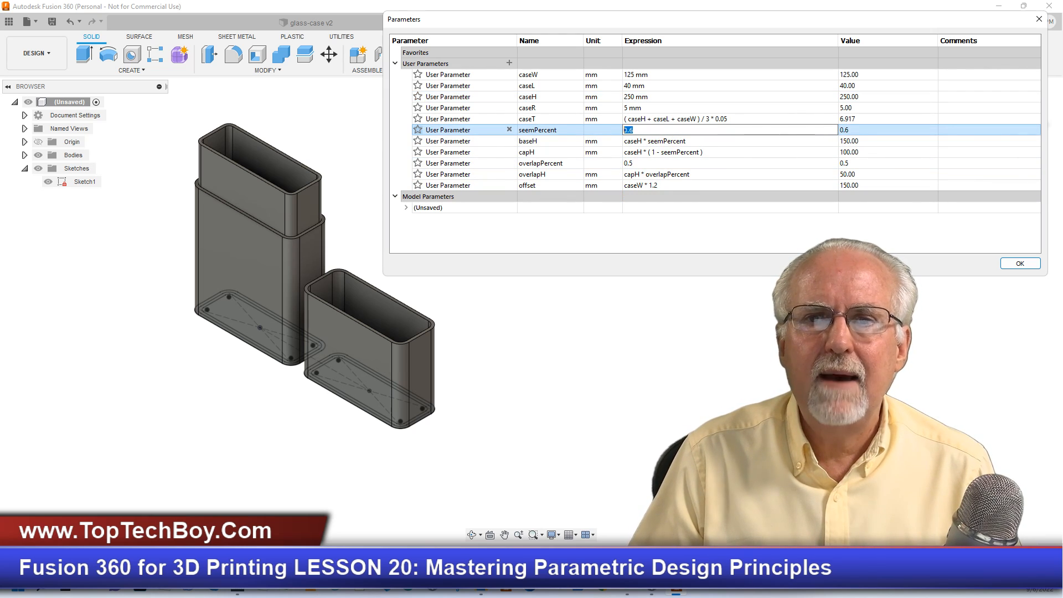
type("8")
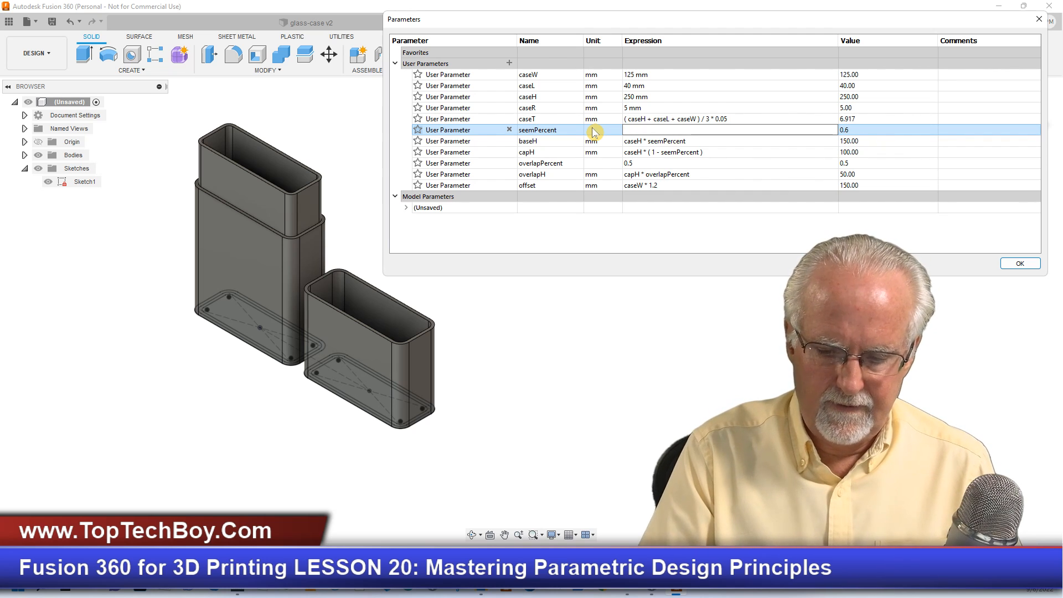
type("5")
key("Return")
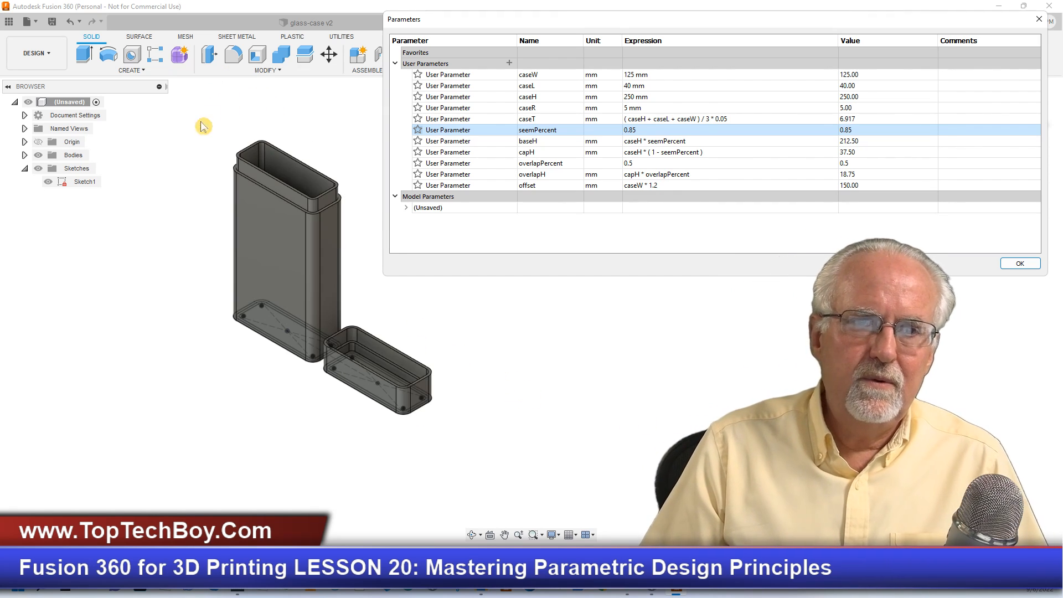
scroll(200, 134, "up", 4)
scroll(160, 145, "down", 3)
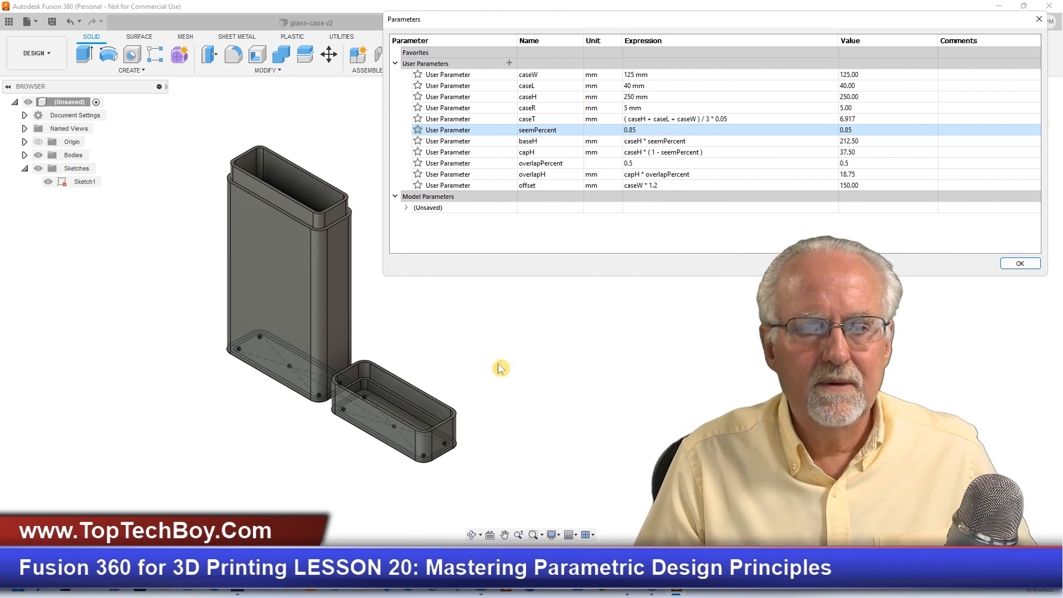
scroll(551, 363, "up", 2)
scroll(551, 364, "down", 1)
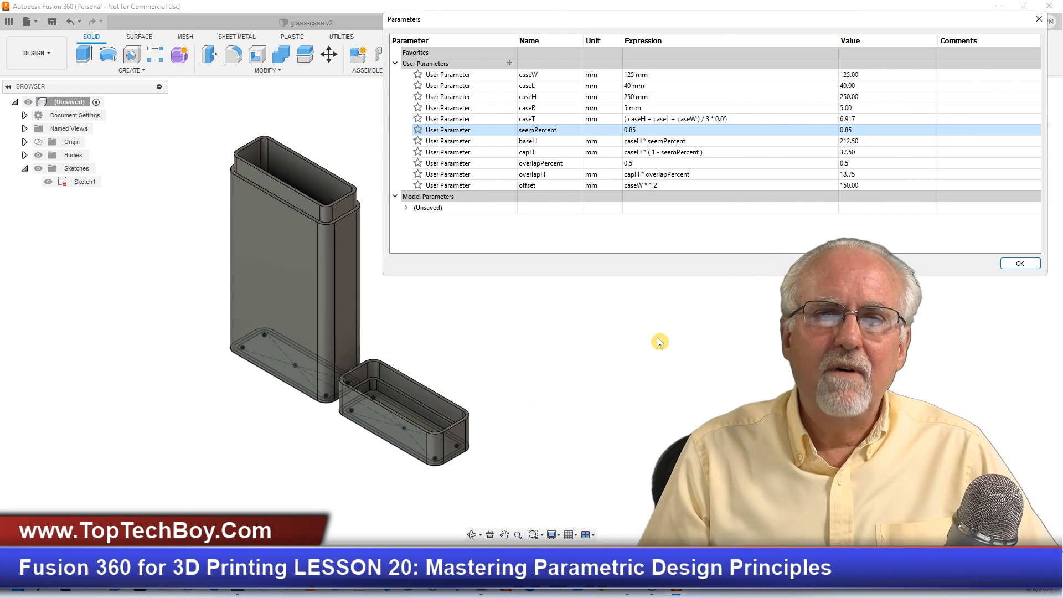
- Set the case height user parameter caseH back to 40 mm
double_click(639, 96)
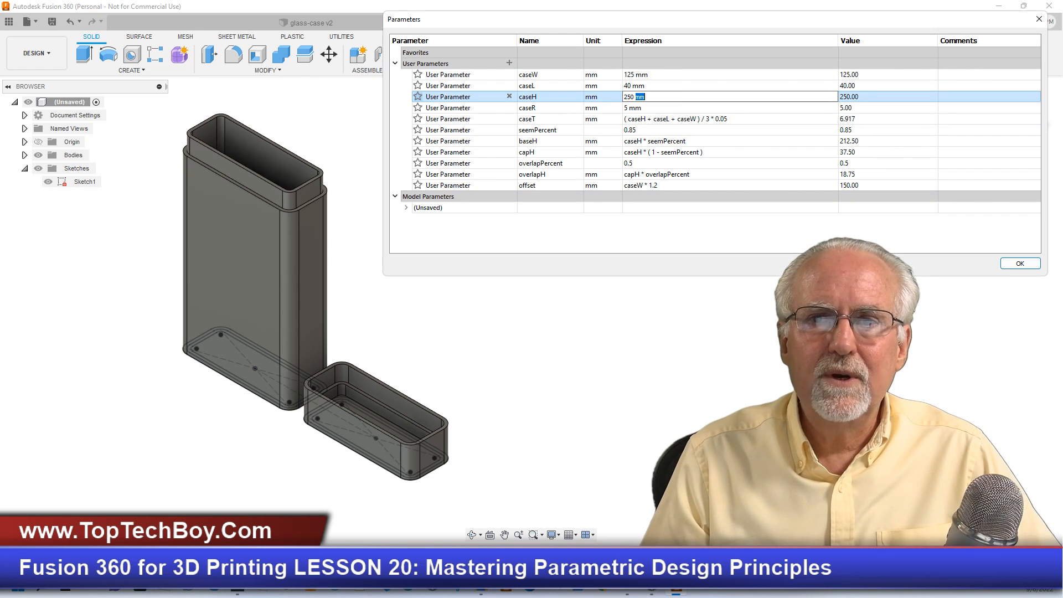
left_click_drag(649, 97, 616, 90)
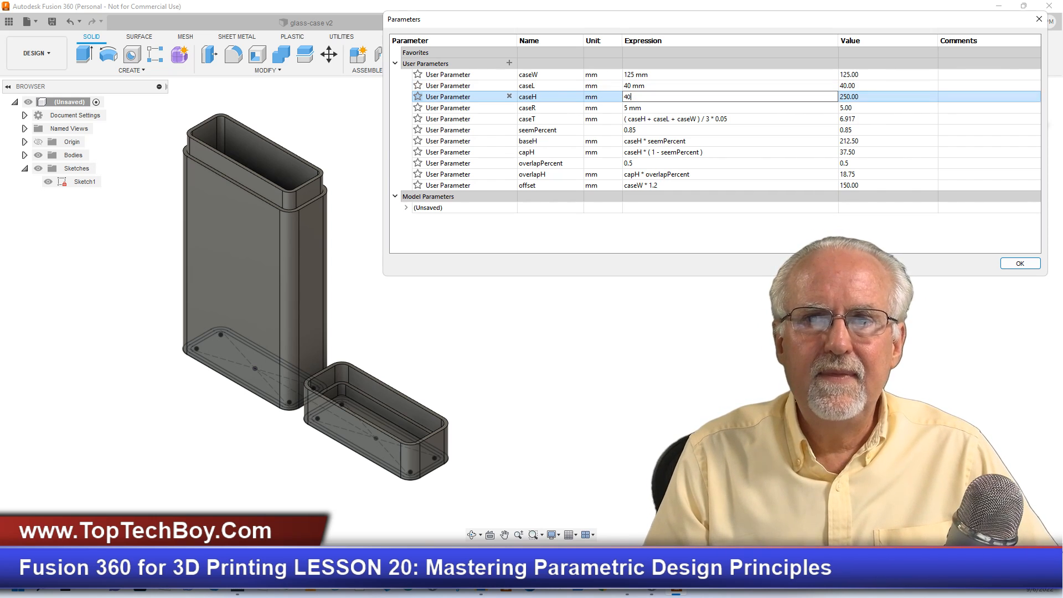
key("Return")
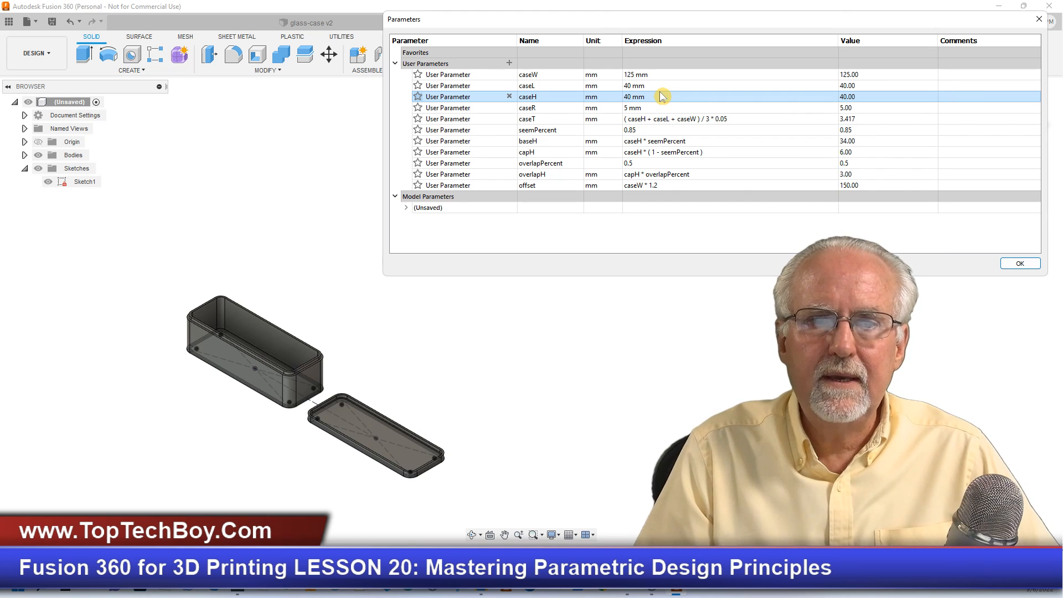
- Set the user parameter caseL to 25 mm and inspect the rims of the case and cap up close
left_click(667, 152)
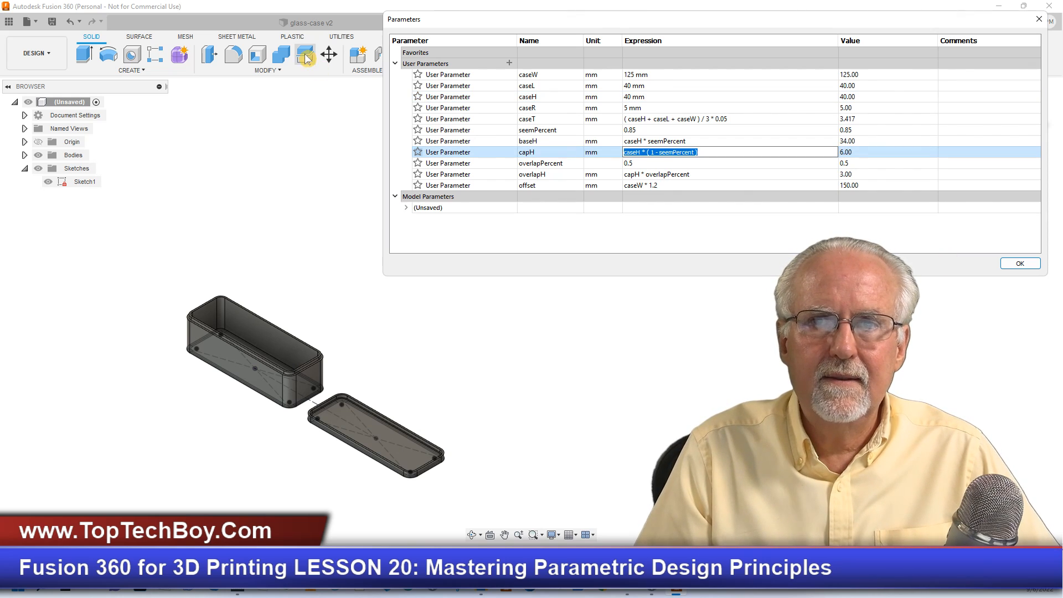
left_click(536, 75)
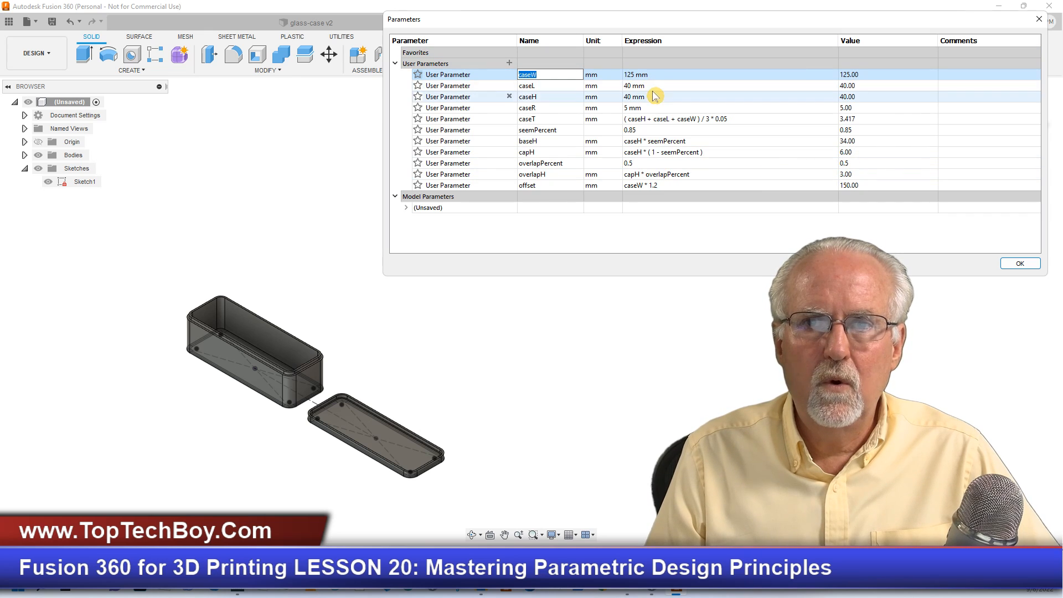
double_click(636, 86)
left_click_drag(632, 86, 618, 81)
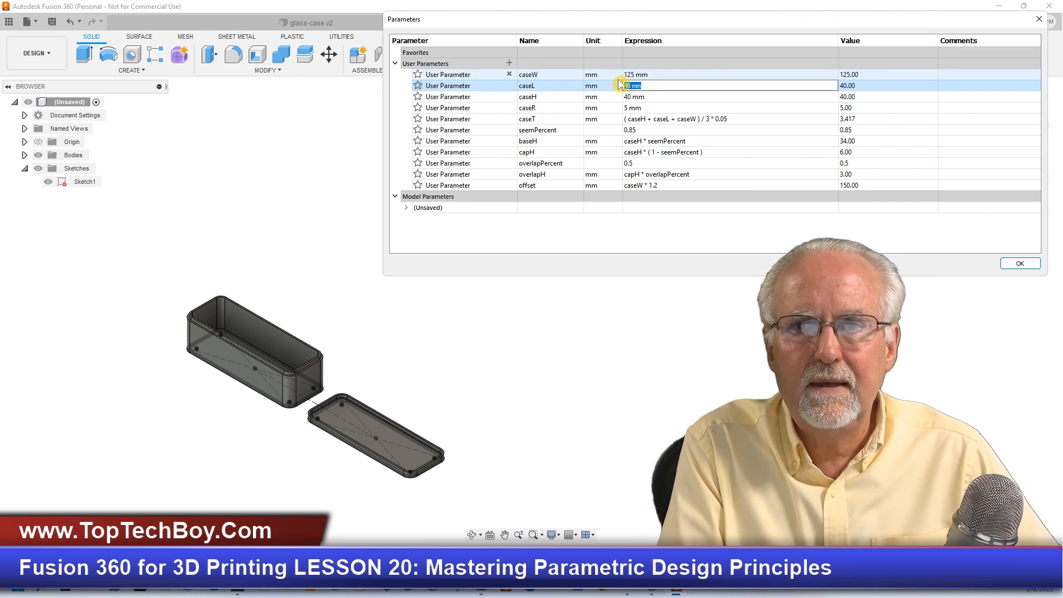
type("25")
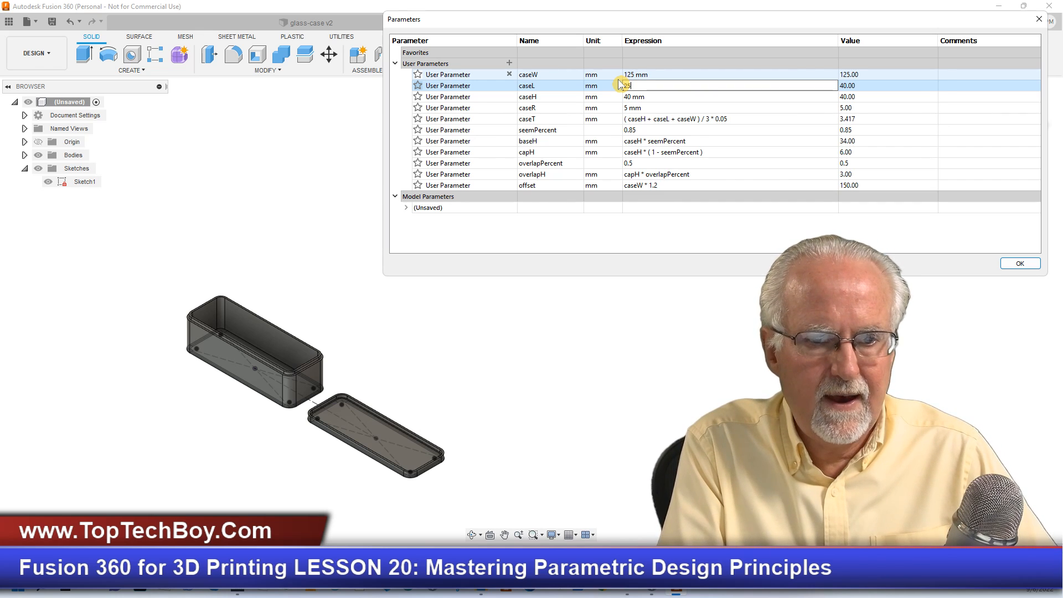
key("Return")
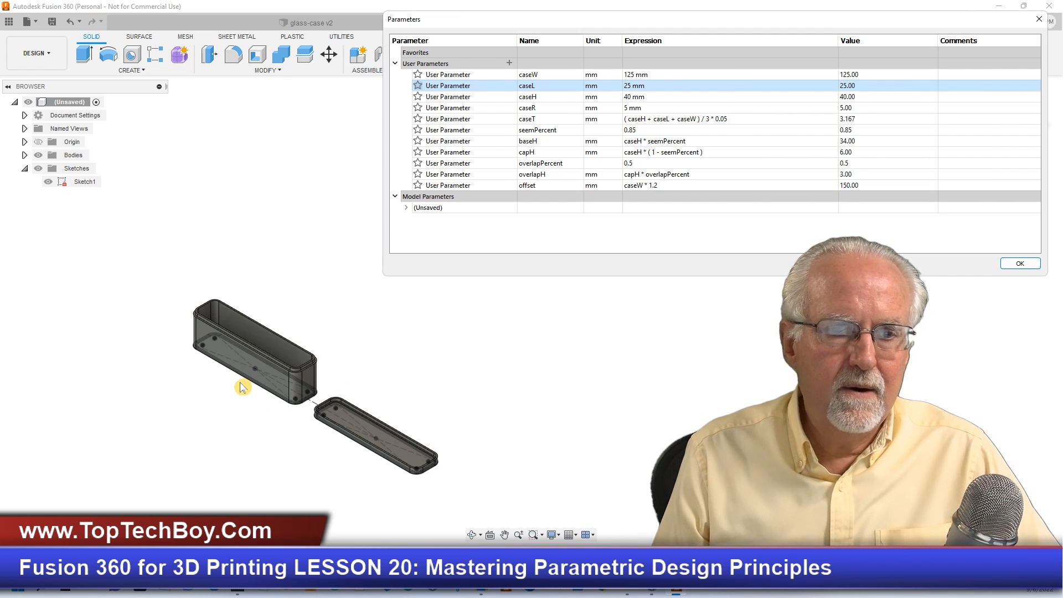
scroll(243, 376, "up", 5)
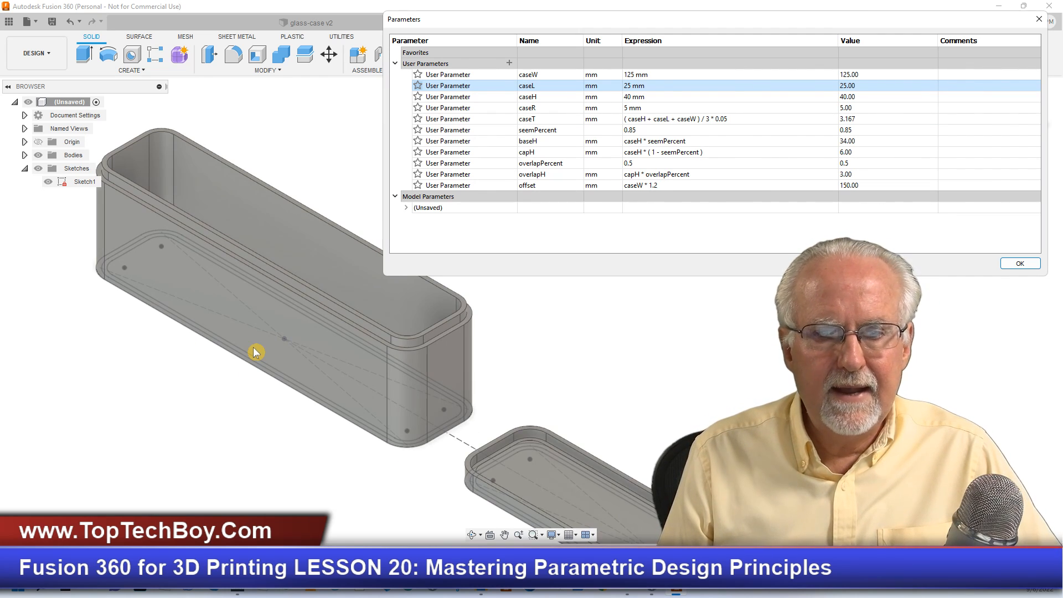
scroll(983, 468, "up", 2)
scroll(968, 449, "up", 1)
scroll(171, 491, "down", 1)
scroll(171, 491, "up", 1)
scroll(171, 491, "down", 1)
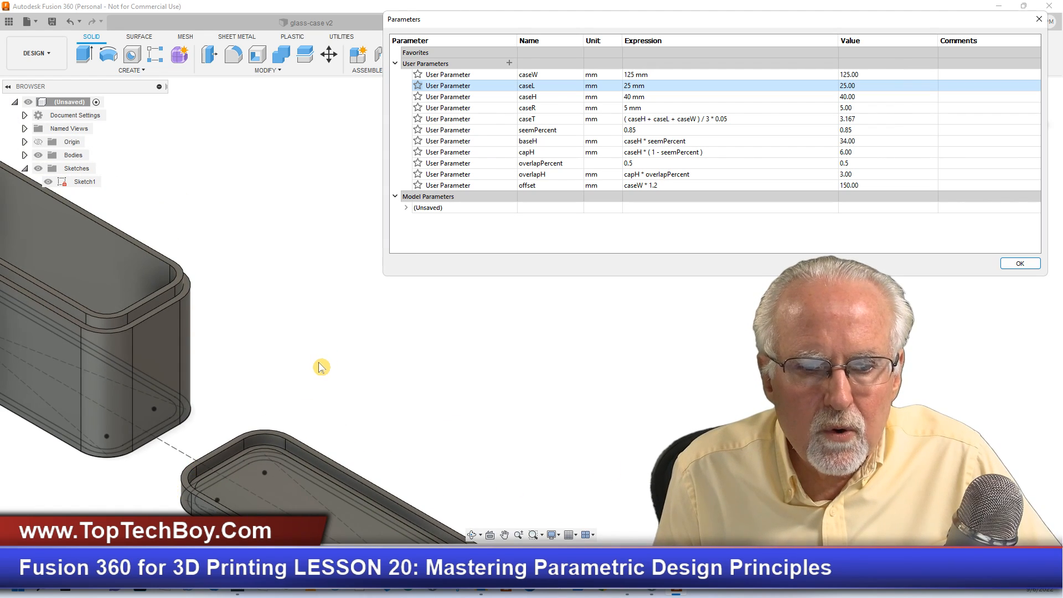
- Examine the narrow case base and its shallow cap, from the close-up rims to both whole parts side by side
scroll(320, 367, "down", 3)
scroll(420, 510, "up", 5)
scroll(415, 454, "up", 3)
scroll(227, 370, "down", 4)
scroll(141, 180, "down", 2)
scroll(31, 263, "up", 1)
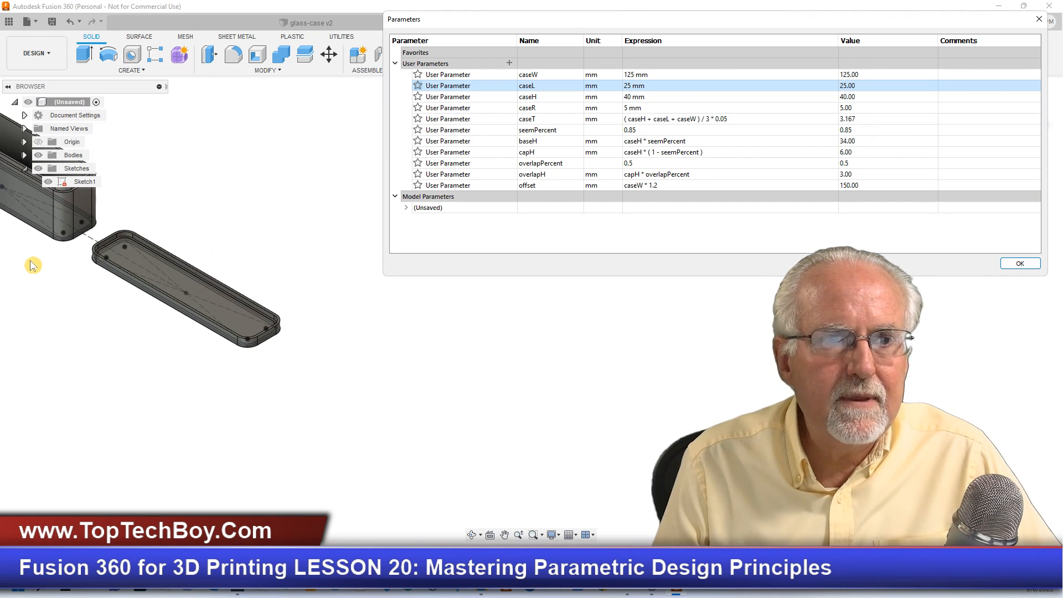
scroll(32, 264, "up", 1)
scroll(443, 426, "down", 4)
scroll(299, 354, "up", 1)
scroll(96, 267, "up", 1)
scroll(95, 267, "up", 3)
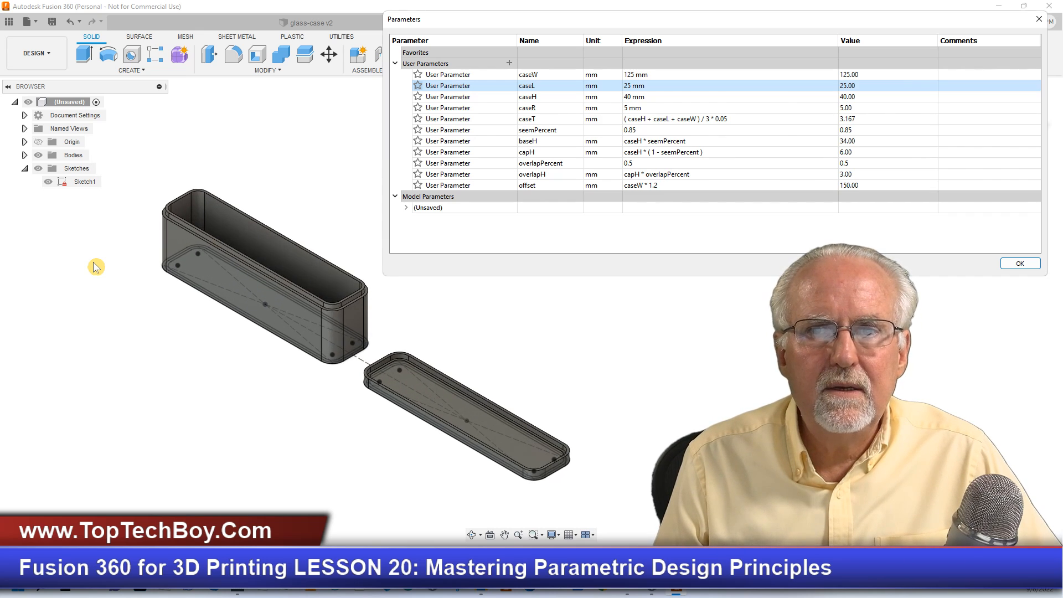
scroll(95, 267, "up", 1)
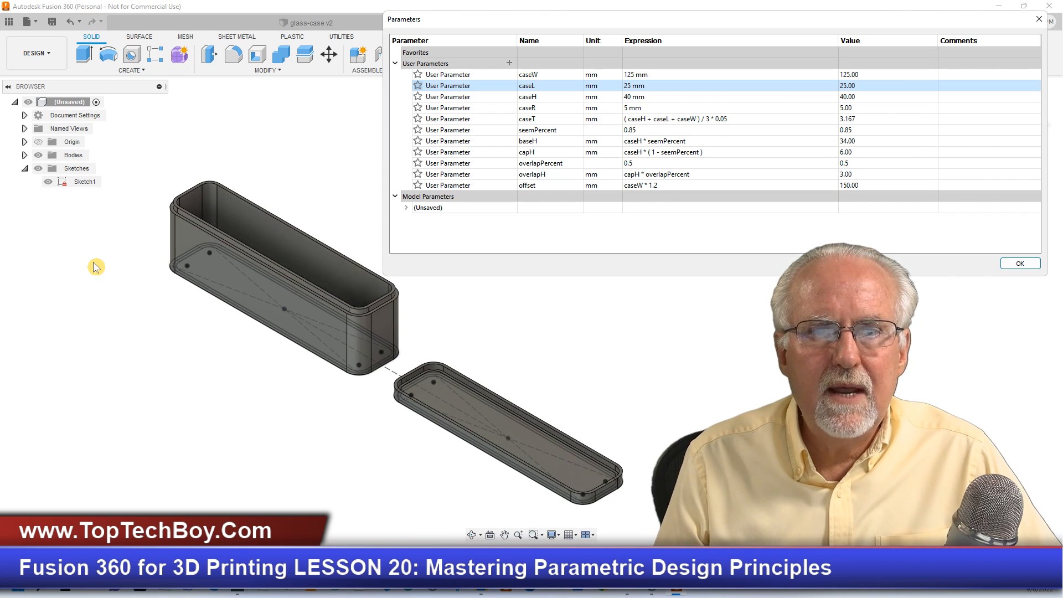
- Set the user parameter seemPercent to 0.6 to lower the seam and deepen the cap
left_click(664, 132)
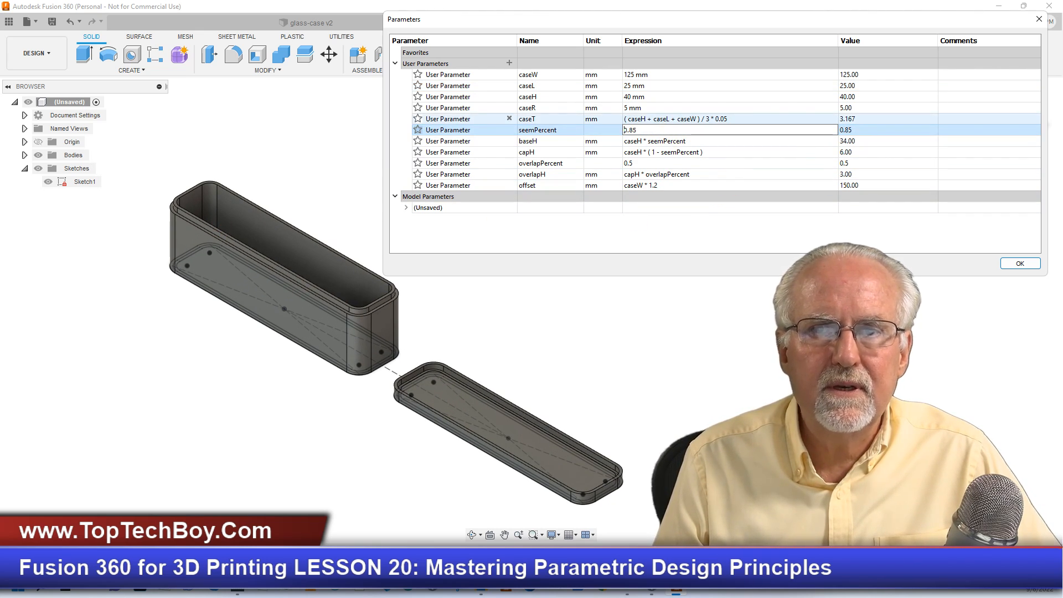
double_click(631, 130)
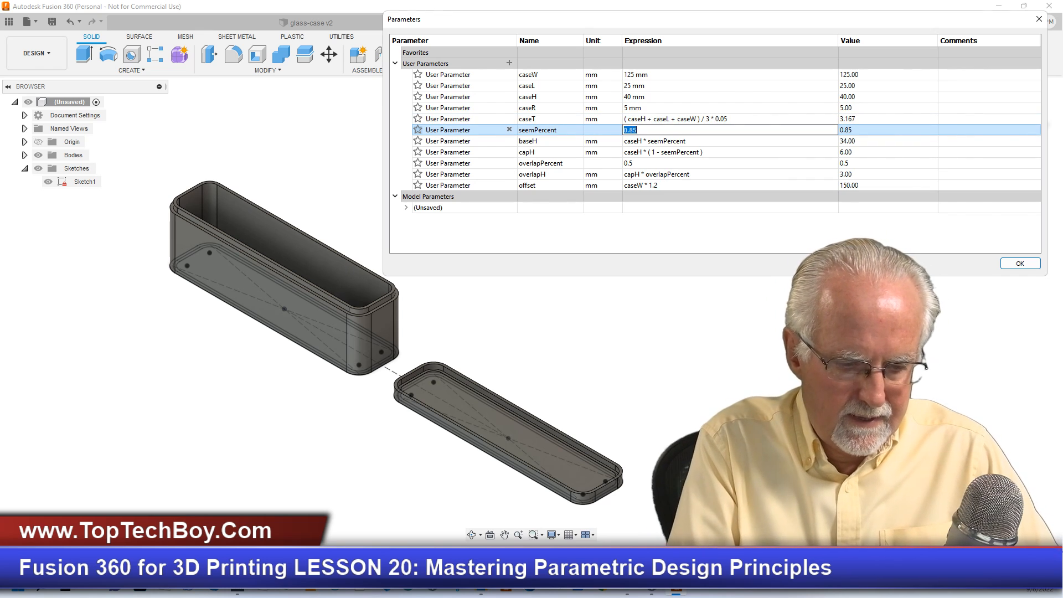
type(".6")
key("Return")
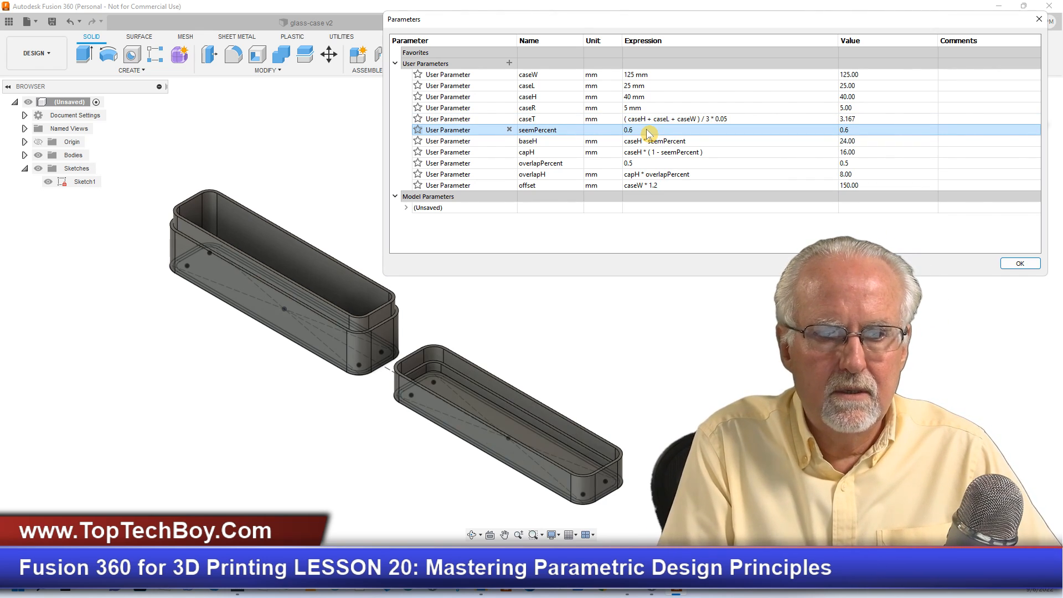
left_click(624, 320)
scroll(202, 285, "down", 4)
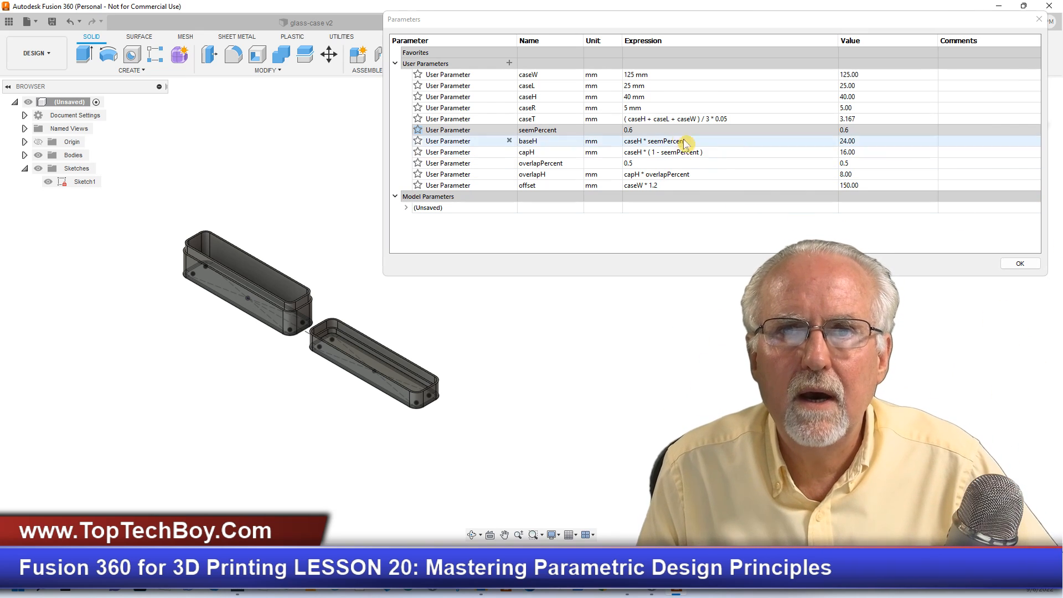
- Set the case width user parameter caseW to 140 mm and inspect the longer case and cap
double_click(647, 77)
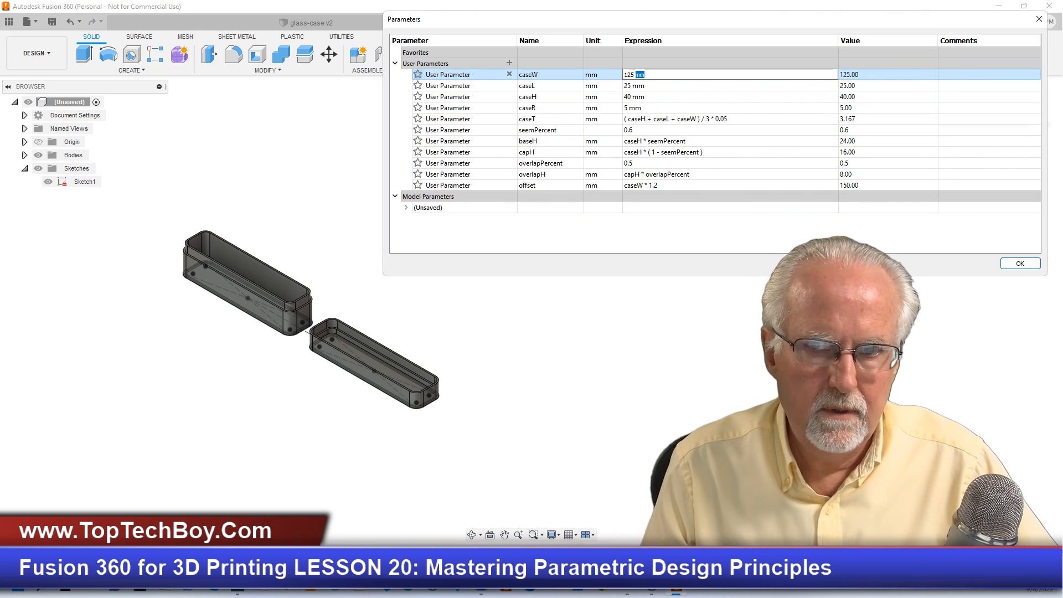
type("14")
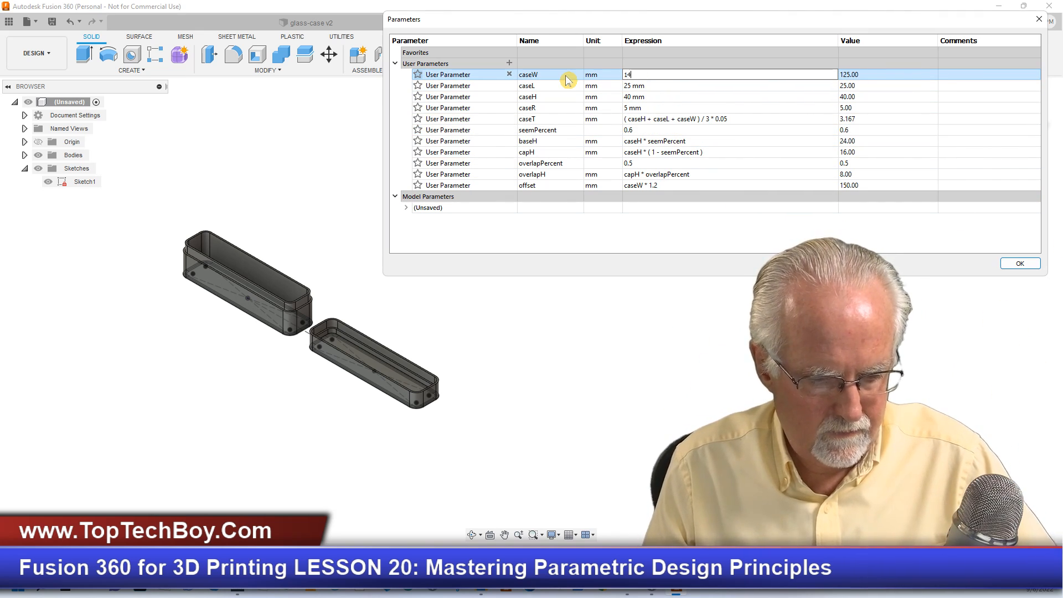
type("0")
key("Return")
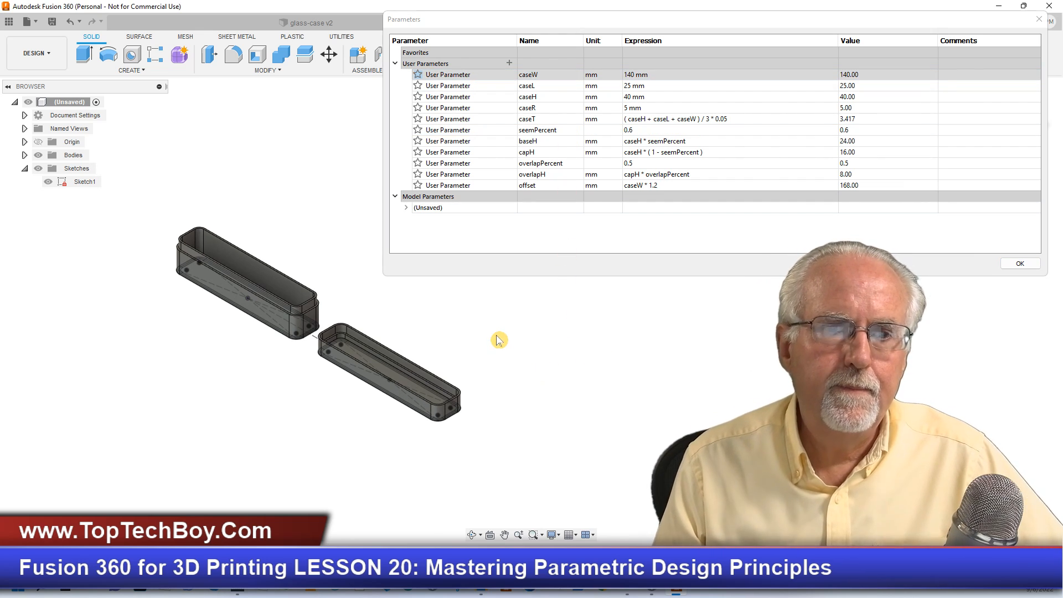
scroll(492, 339, "up", 2)
scroll(171, 336, "up", 2)
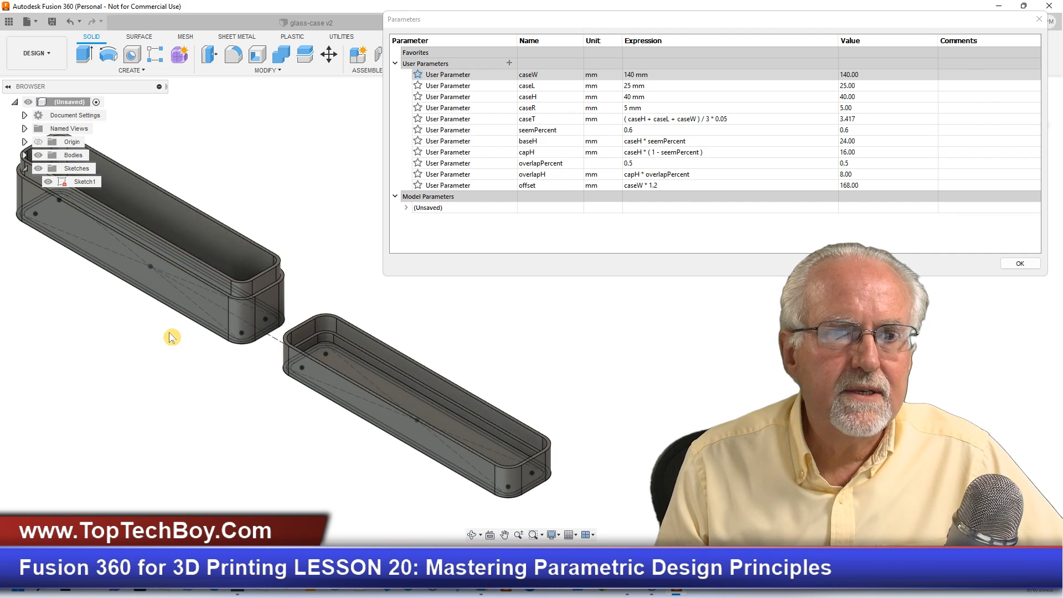
scroll(172, 336, "up", 2)
scroll(171, 337, "down", 1)
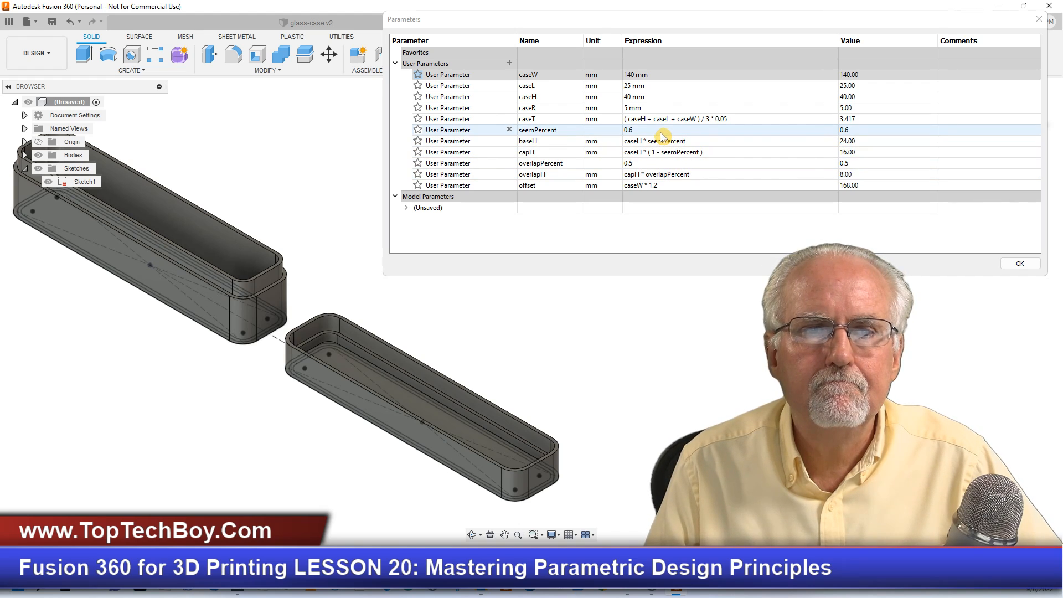
- Set the user parameter overlapPercent to 0.3, inspect the shorter overlap lip and accept the parameter changes
double_click(696, 164)
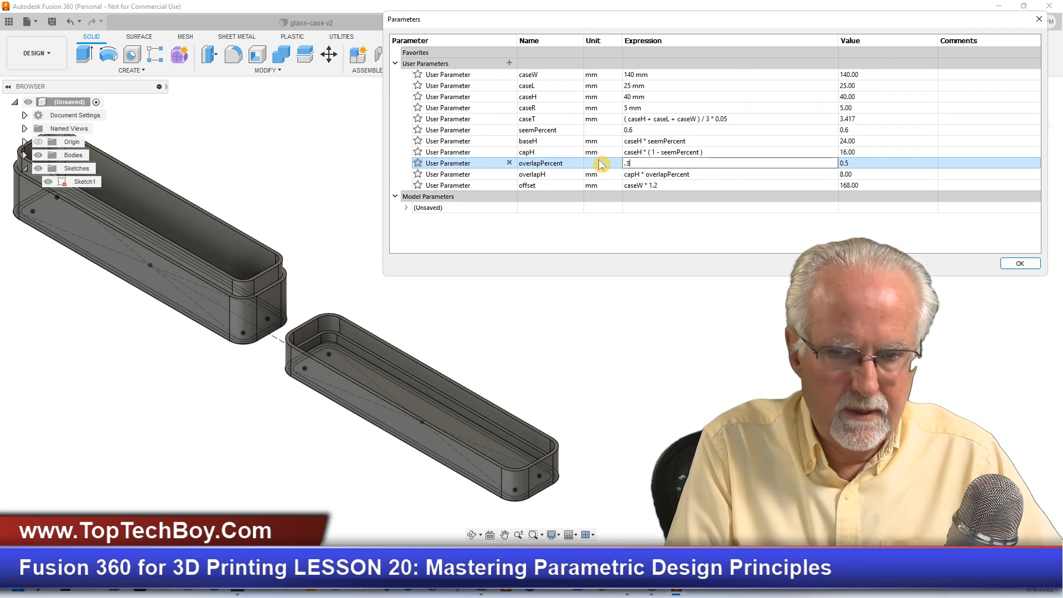
type(".3")
key("Return")
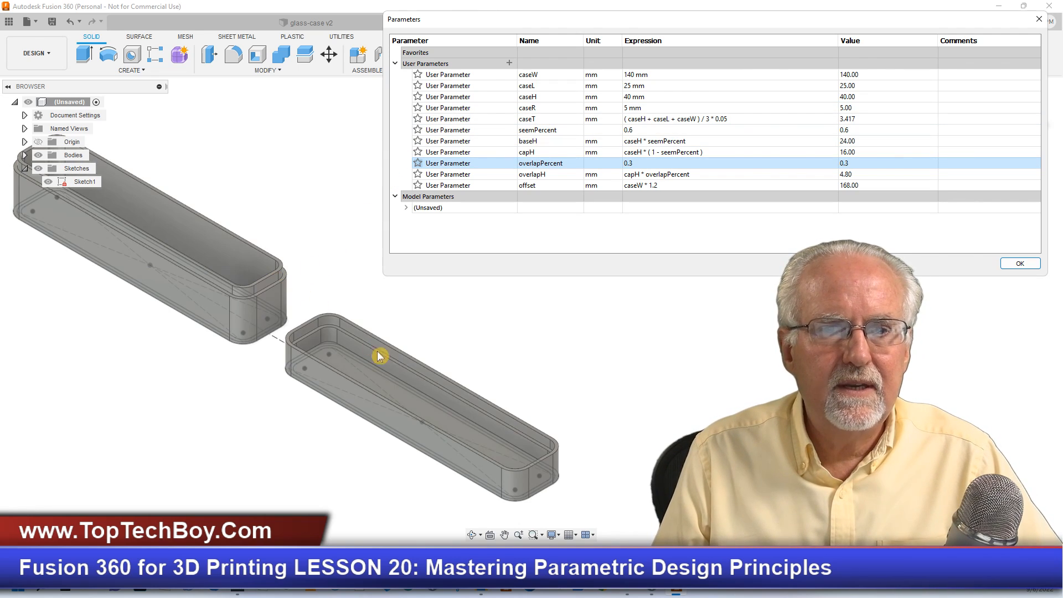
left_click(545, 342)
scroll(263, 328, "down", 3)
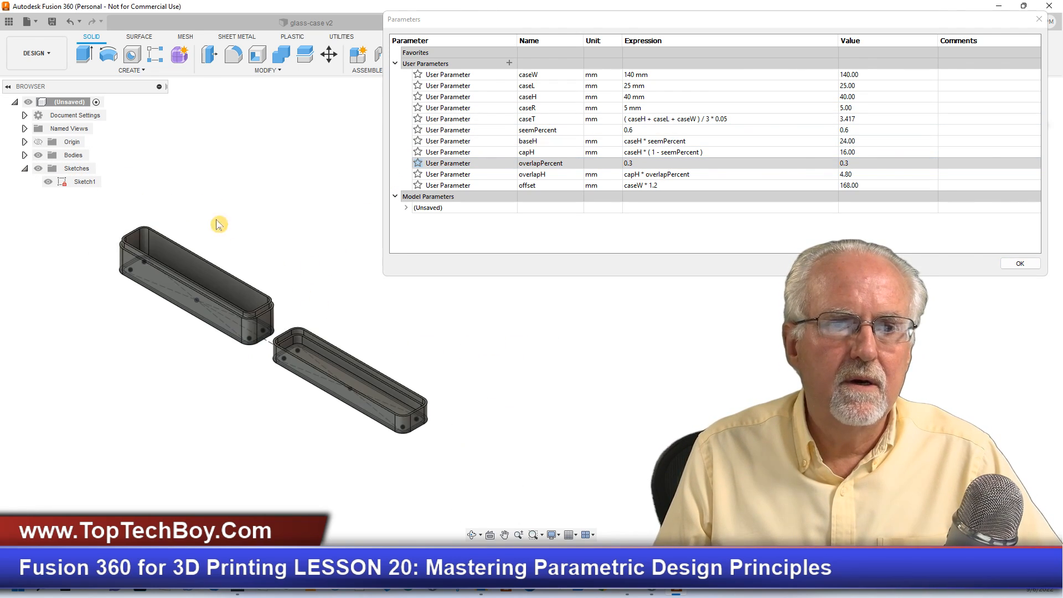
scroll(114, 222, "up", 3)
scroll(204, 384, "up", 2)
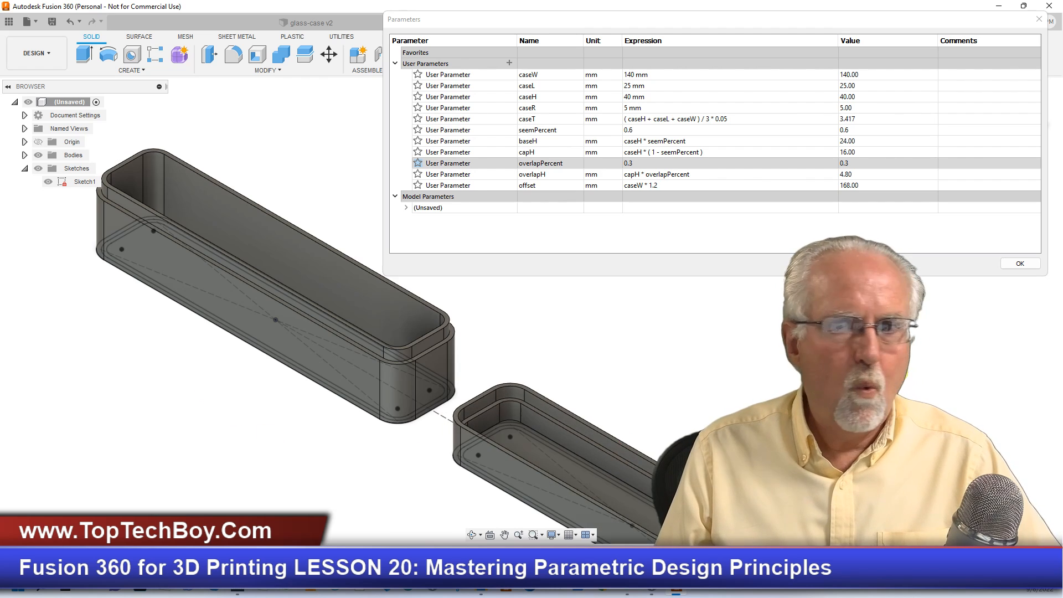
left_click(1014, 264)
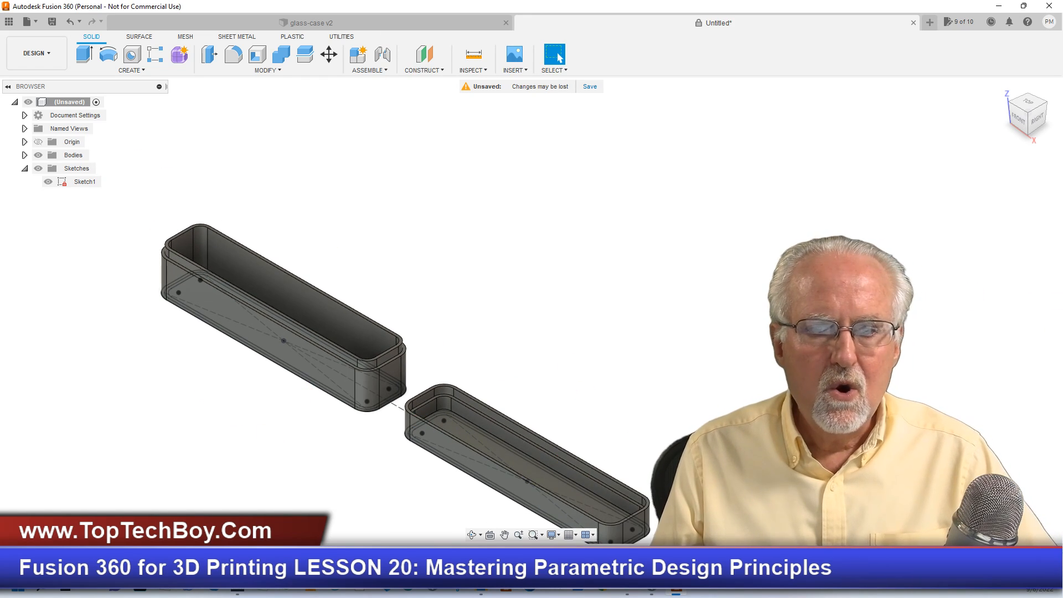
scroll(704, 515, "up", 3)
scroll(342, 505, "down", 3)
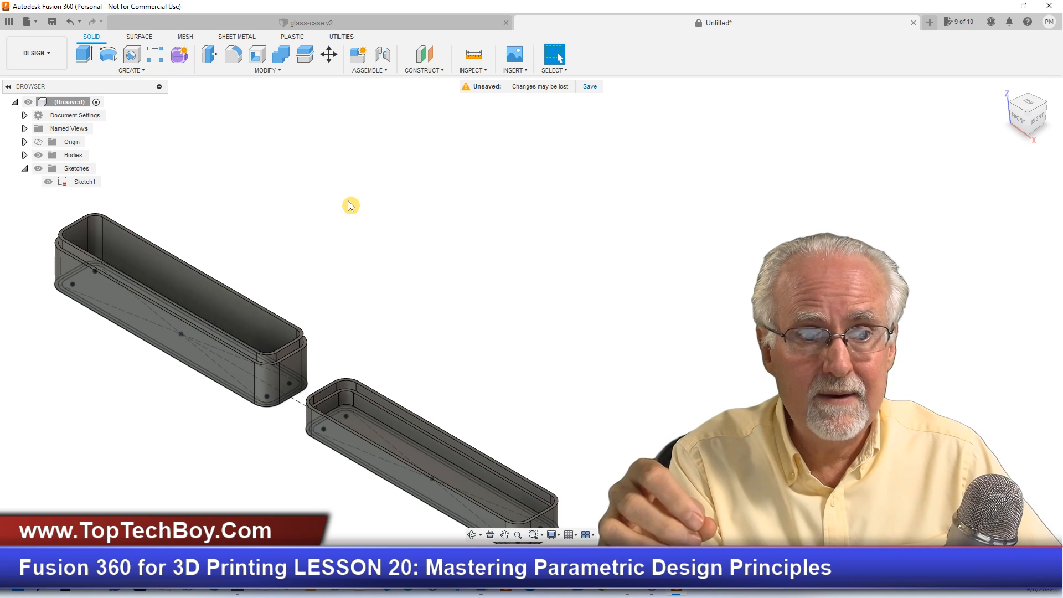
scroll(404, 261, "up", 5)
scroll(304, 363, "down", 6)
scroll(284, 439, "up", 4)
scroll(223, 401, "down", 2)
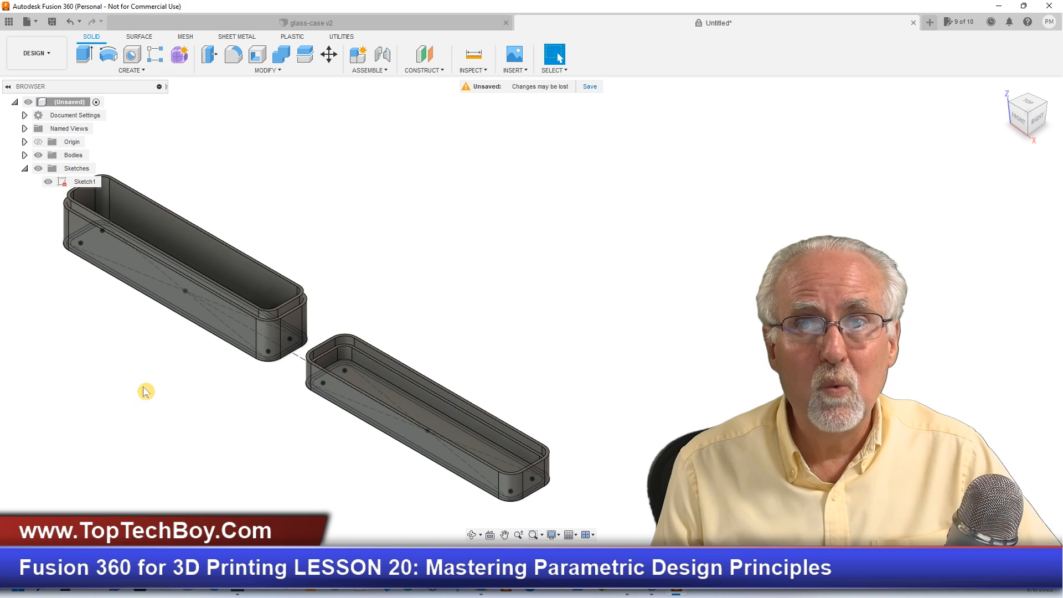